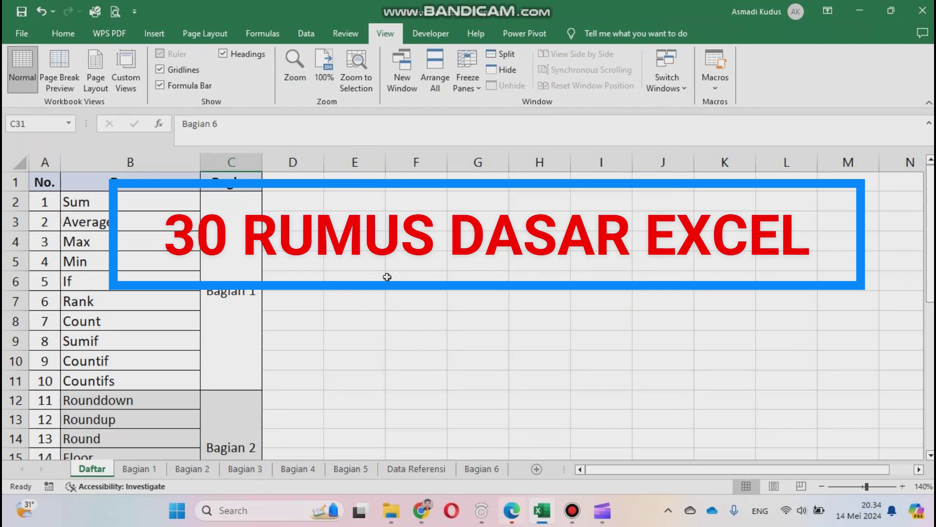
Look through the formula list on the Daftar sheet and open the Bagian 1 sheet
{"action": "scroll", "coordinate": [387, 276], "scroll_direction": "down", "scroll_amount": 7}
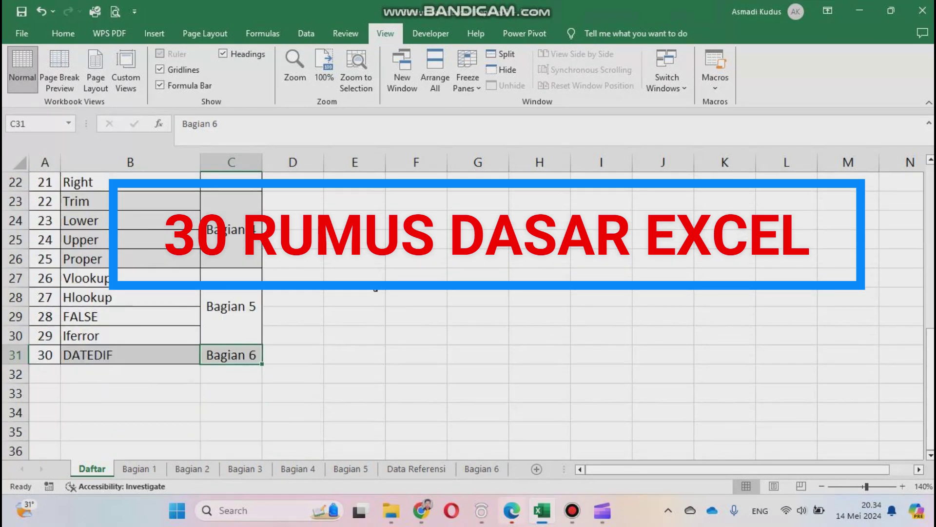
{"action": "scroll", "coordinate": [375, 287], "scroll_direction": "up", "scroll_amount": 7}
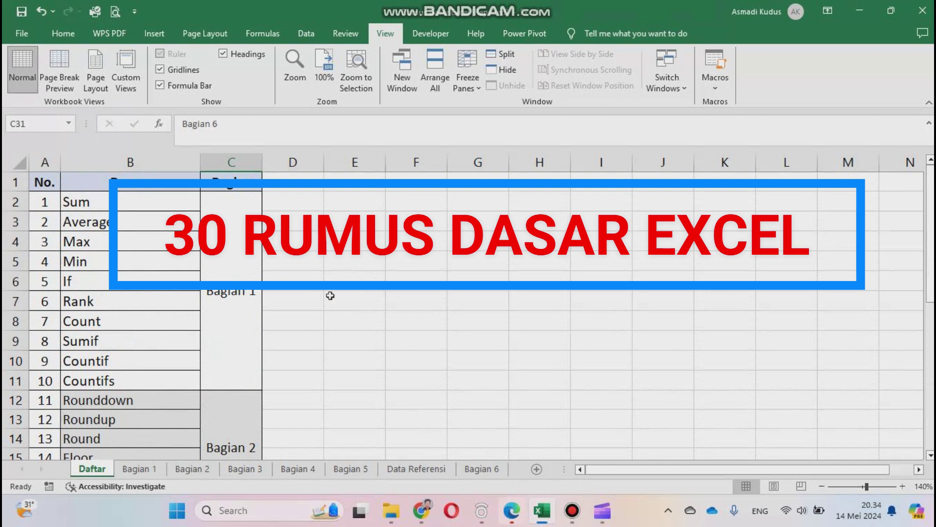
{"action": "left_click", "coordinate": [237, 333]}
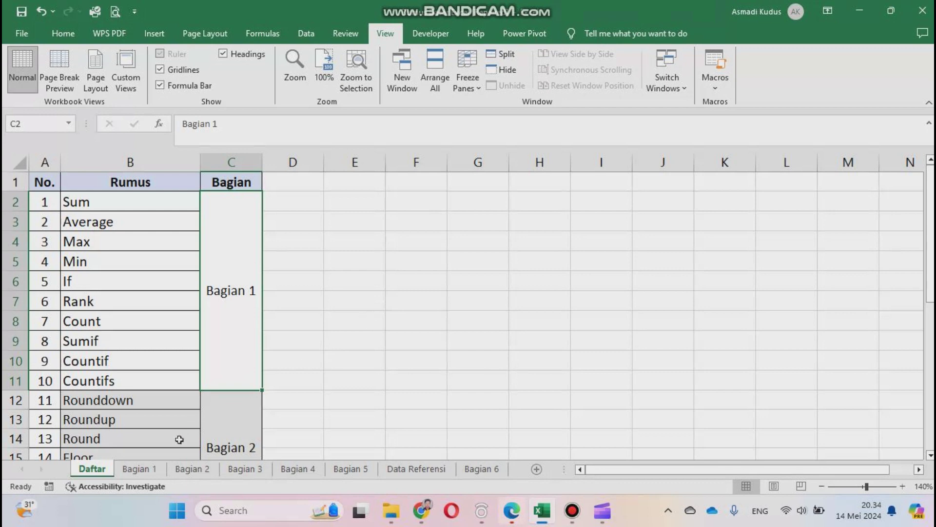
{"action": "left_click", "coordinate": [139, 469]}
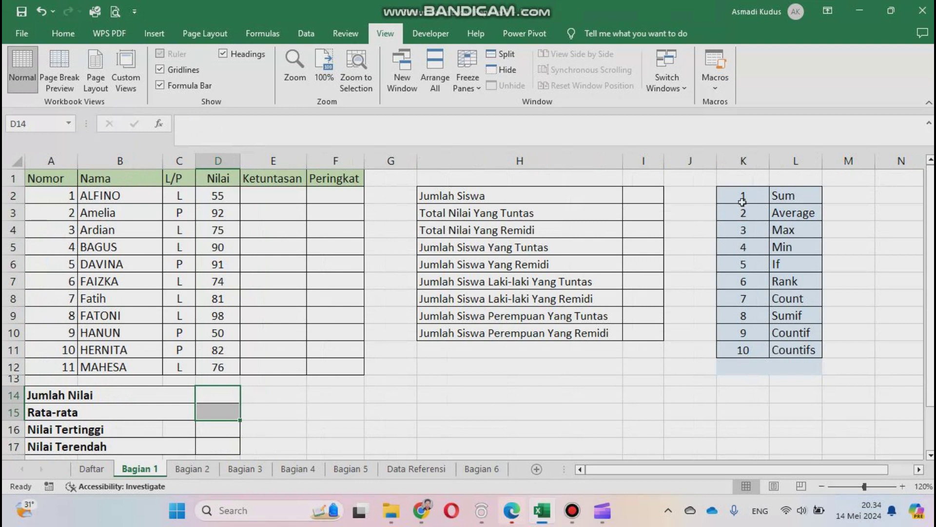
{"action": "left_click", "coordinate": [744, 394]}
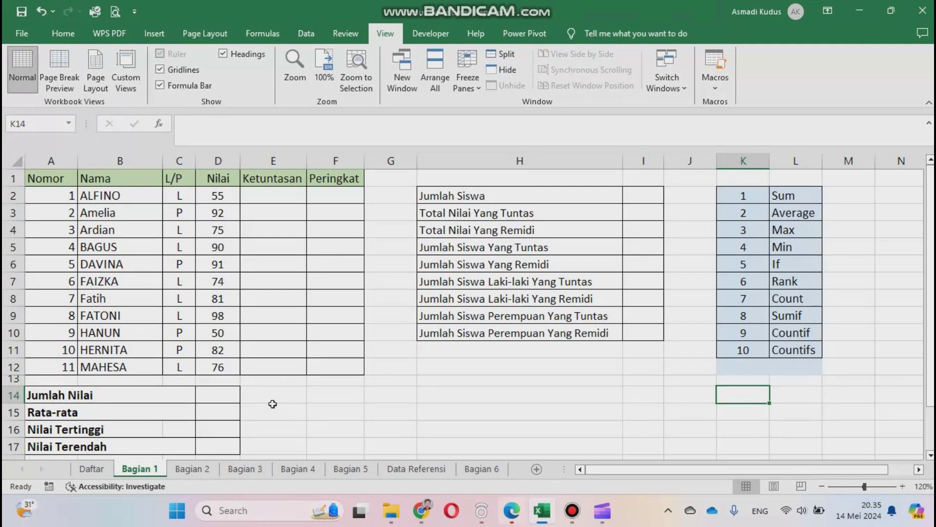
Enter =SUM(D2:D12) in cell D14 to total the Nilai column for Jumlah Nilai
{"action": "left_click", "coordinate": [216, 399]}
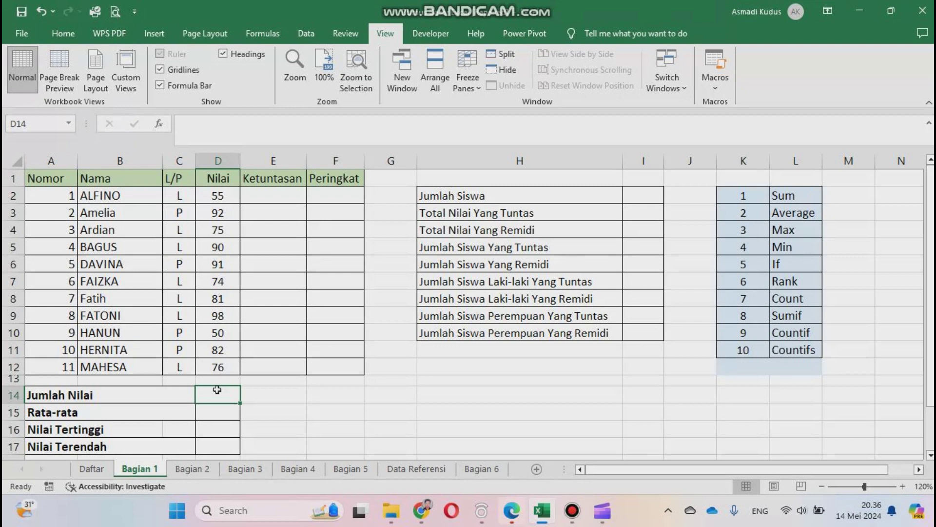
{"action": "type", "text": "=S"}
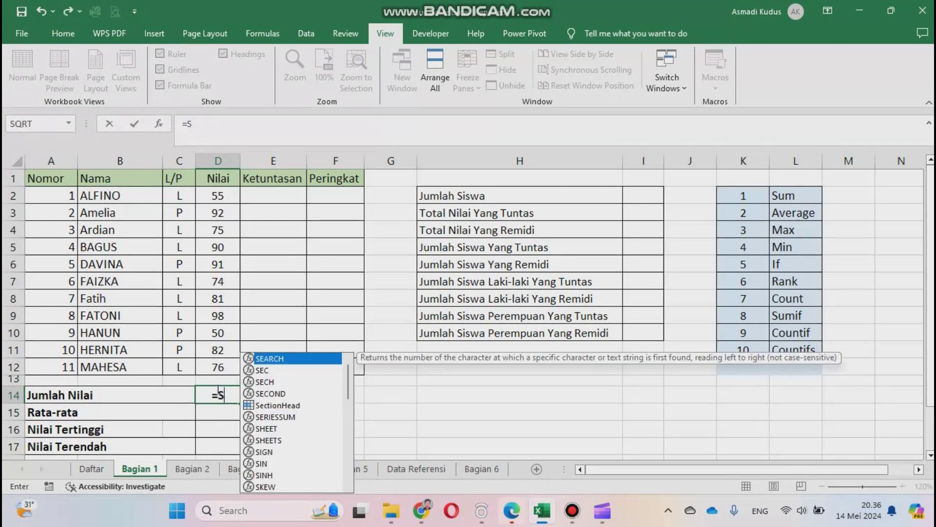
{"action": "type", "text": "UM"}
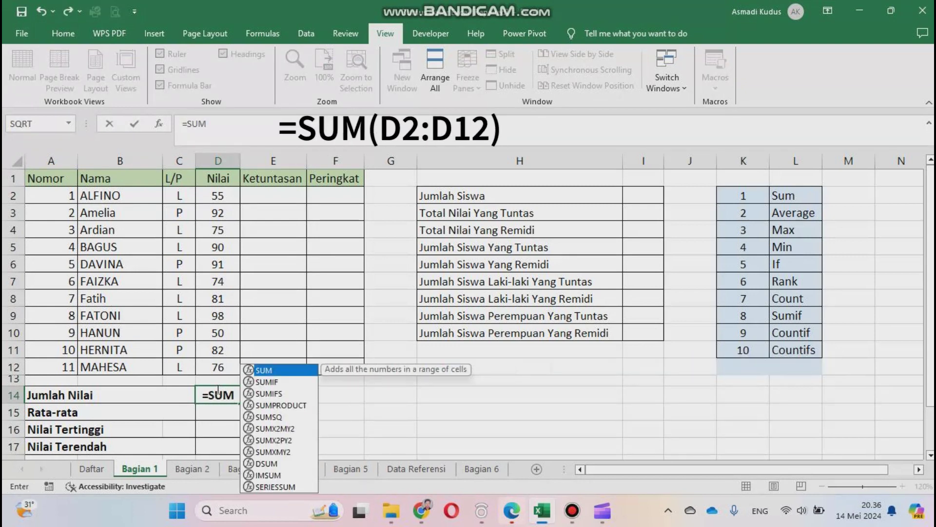
{"action": "type", "text": "("}
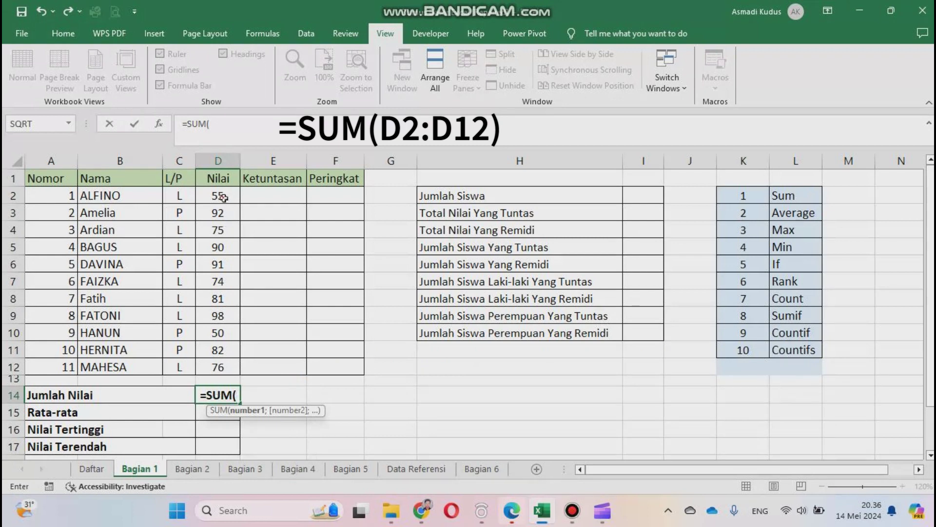
{"action": "left_click_drag", "start_coordinate": [222, 196], "coordinate": [218, 366]}
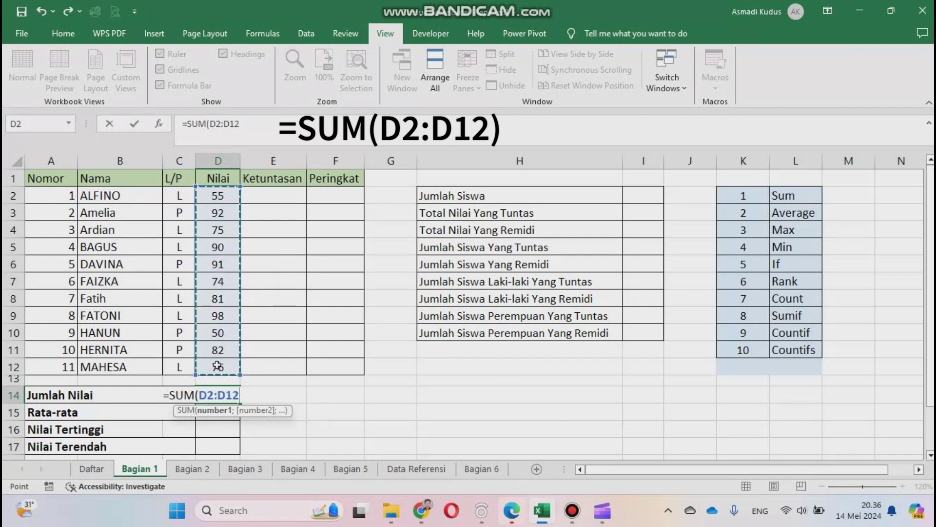
{"action": "type", "text": ")"}
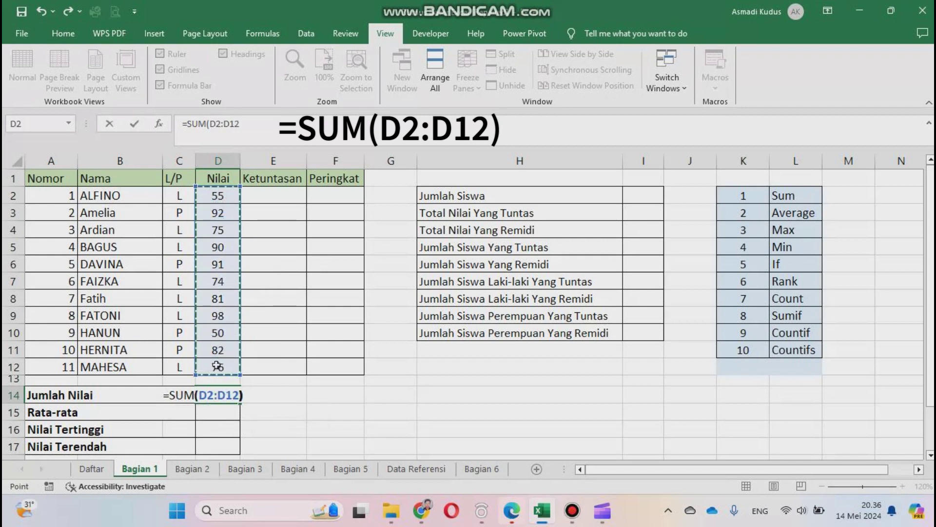
{"action": "key", "text": "Return"}
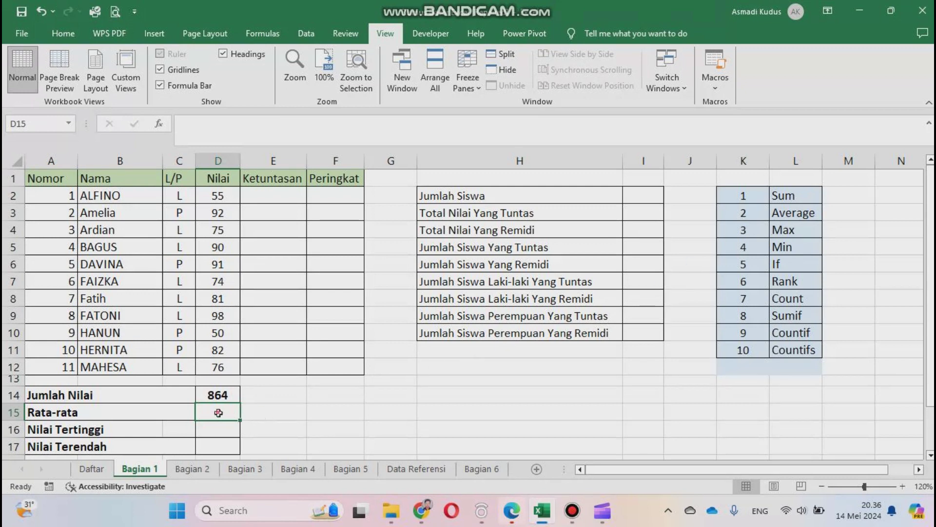
Calculate the Rata-rata in cell D15 with the formula =AVERAGE(D2:D12)
{"action": "type", "text": "="}
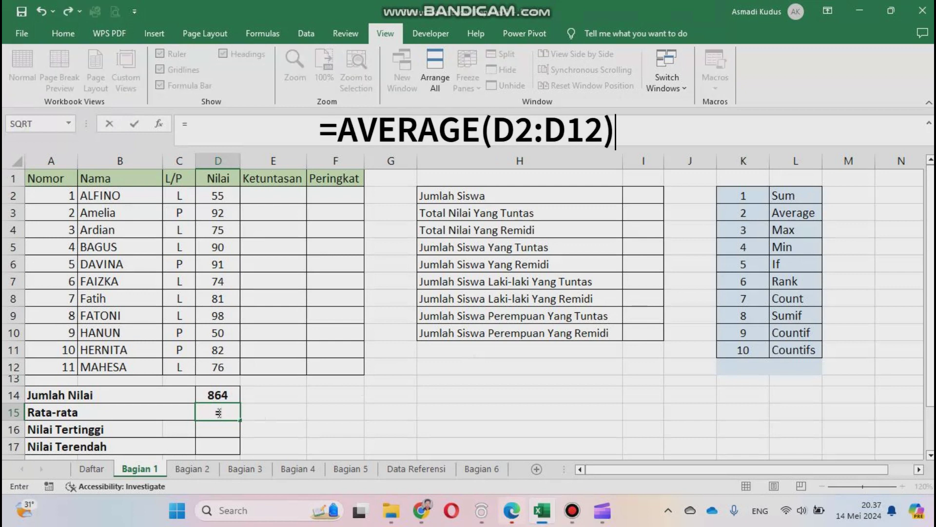
{"action": "type", "text": "AVERAGE"}
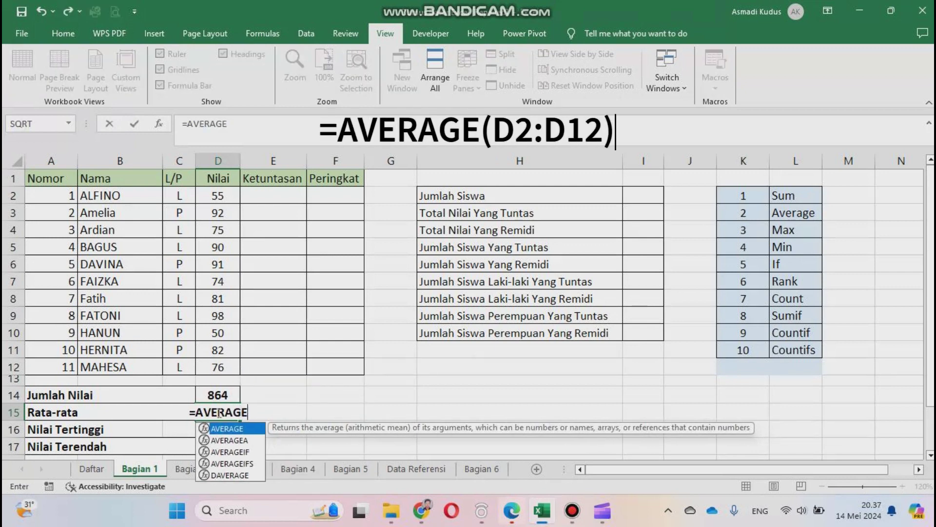
{"action": "type", "text": "("}
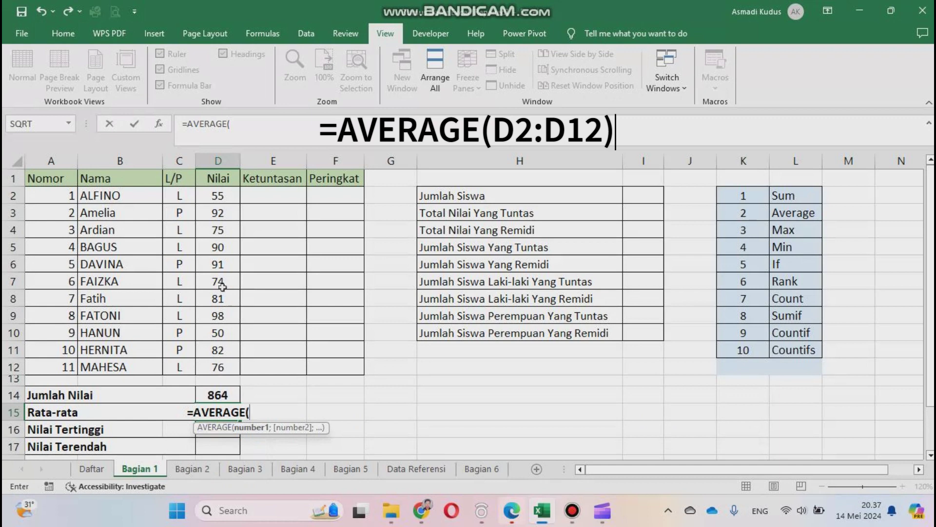
{"action": "left_click_drag", "start_coordinate": [219, 197], "coordinate": [217, 366]}
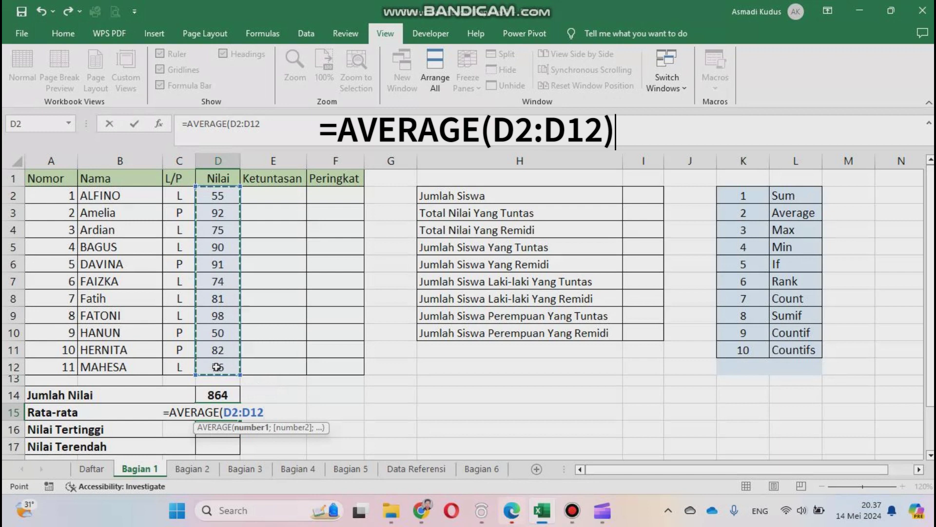
{"action": "type", "text": ")"}
{"action": "key", "text": "Return"}
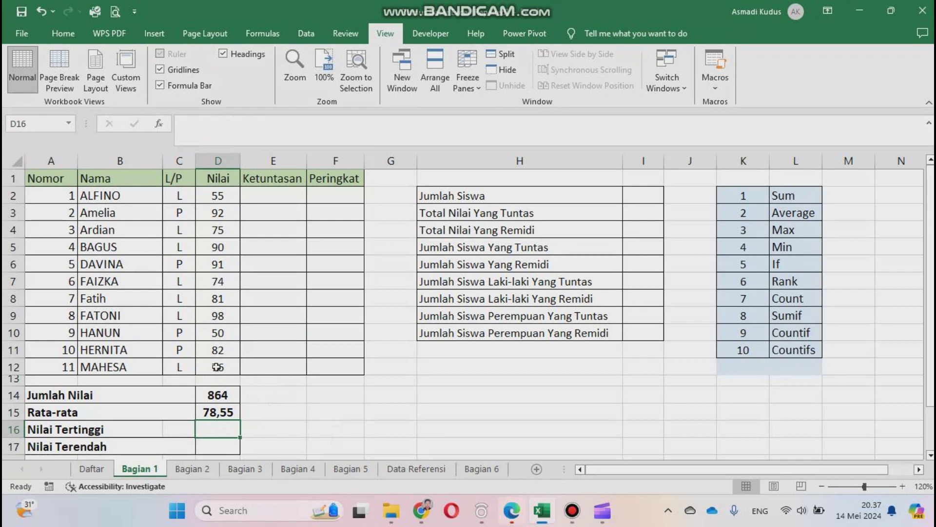
Find the highest score for Nilai Tertinggi in cell D16 with =MAX(D2:D12)
{"action": "type", "text": "=MA"}
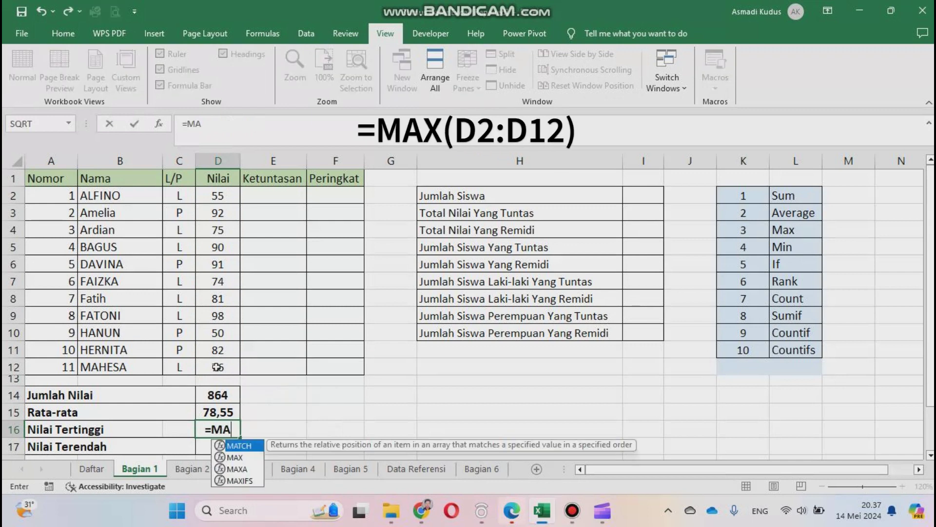
{"action": "type", "text": "X("}
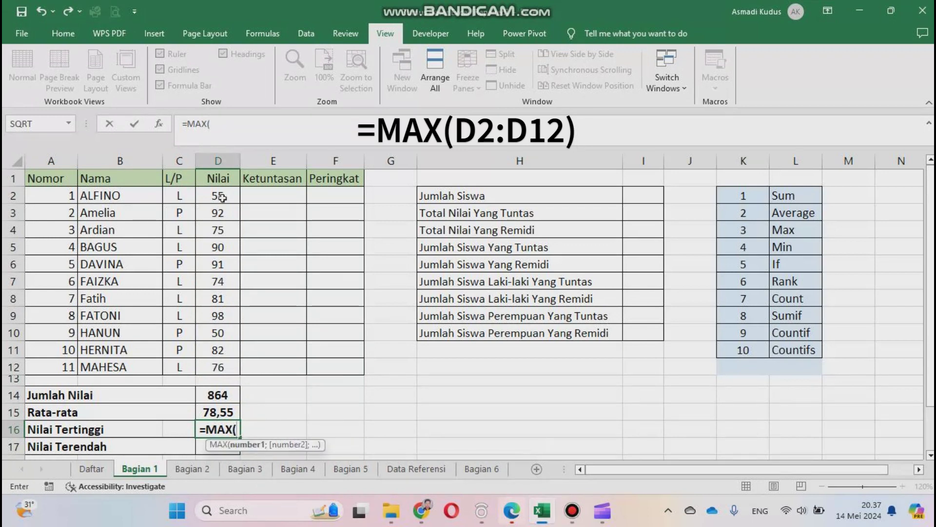
{"action": "left_click_drag", "start_coordinate": [218, 200], "coordinate": [213, 367]}
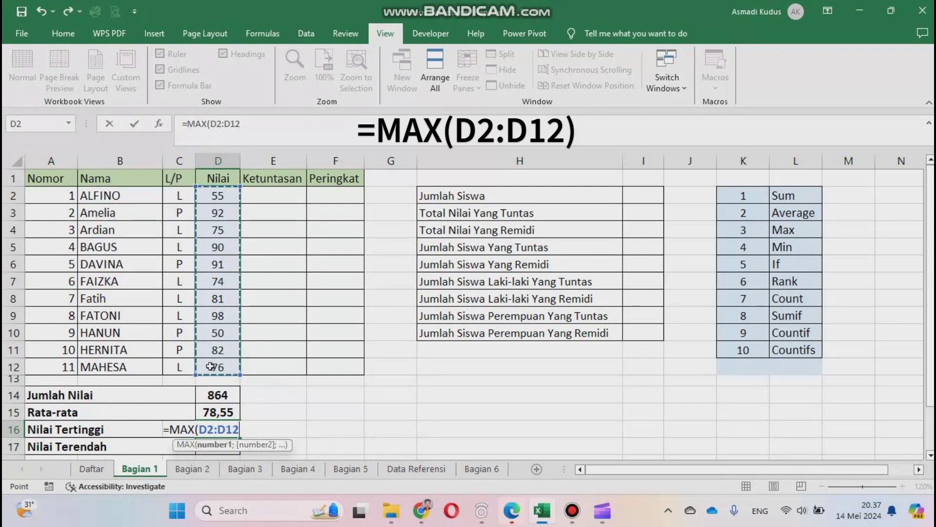
{"action": "type", "text": ")"}
{"action": "key", "text": "Return"}
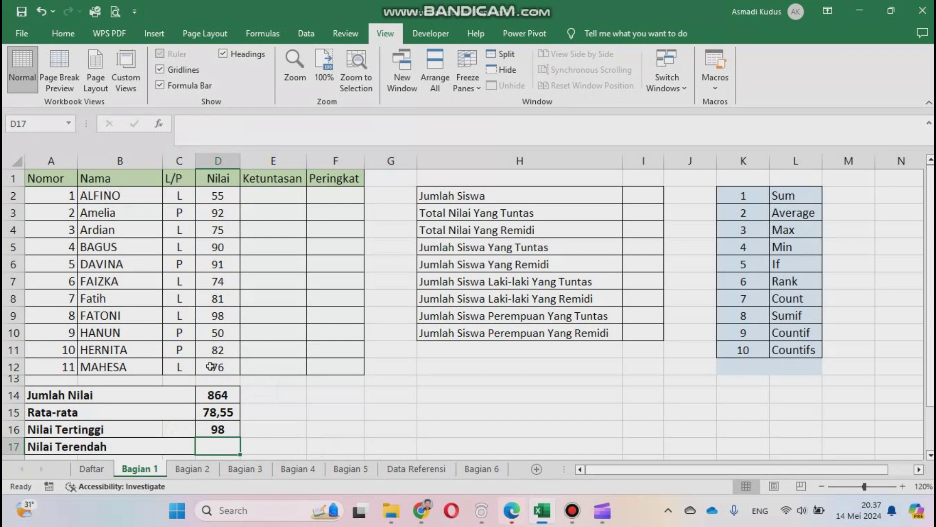
Find the lowest score for Nilai Terendah in cell D17 with =MIN(D2:D12)
{"action": "type", "text": "="}
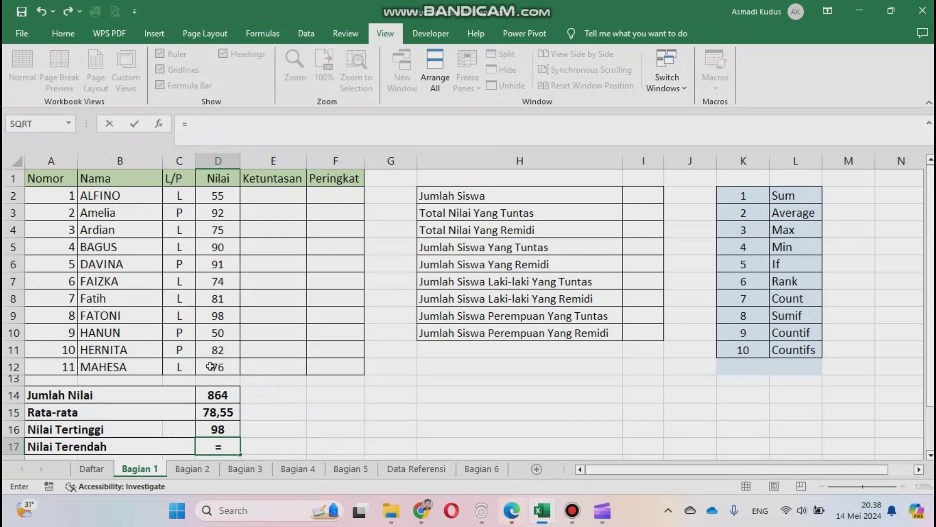
{"action": "type", "text": "MIN"}
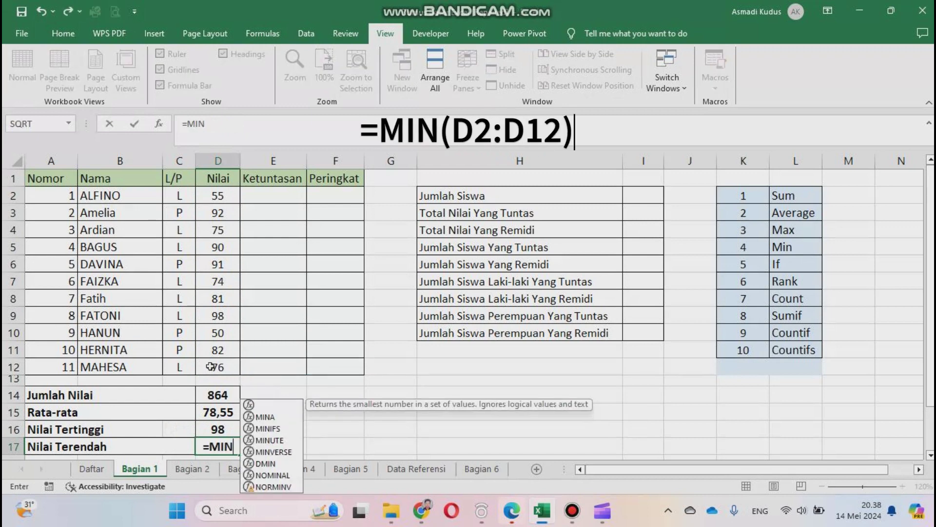
{"action": "type", "text": "("}
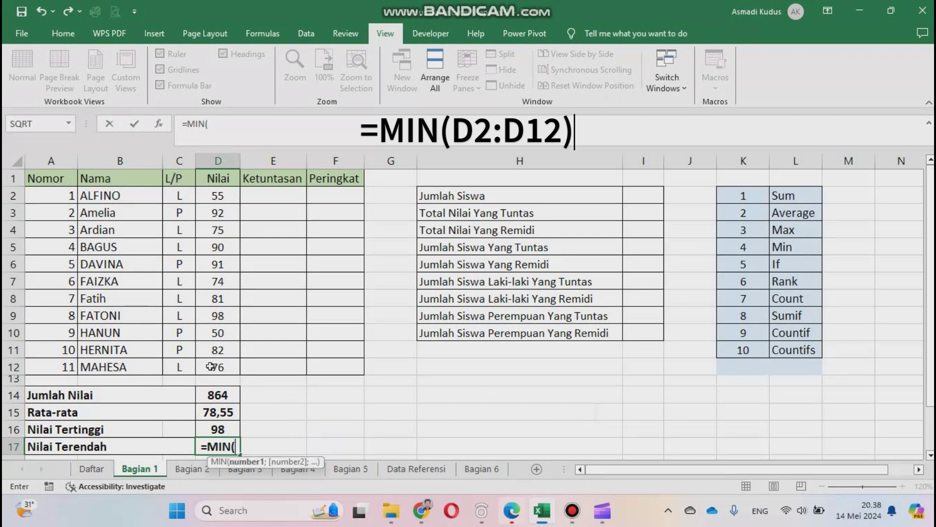
{"action": "left_click", "coordinate": [221, 194]}
{"action": "left_click_drag", "start_coordinate": [221, 194], "coordinate": [226, 365]}
{"action": "type", "text": ")"}
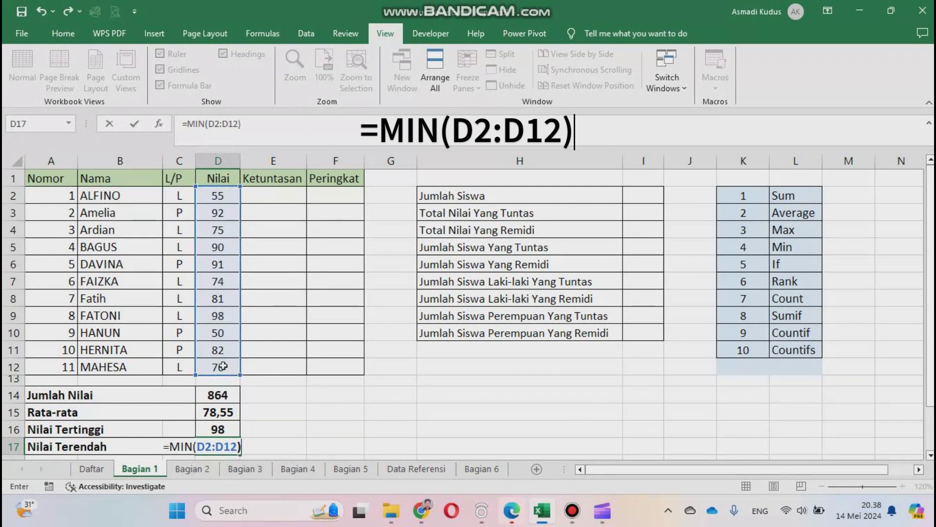
{"action": "key", "text": "Return"}
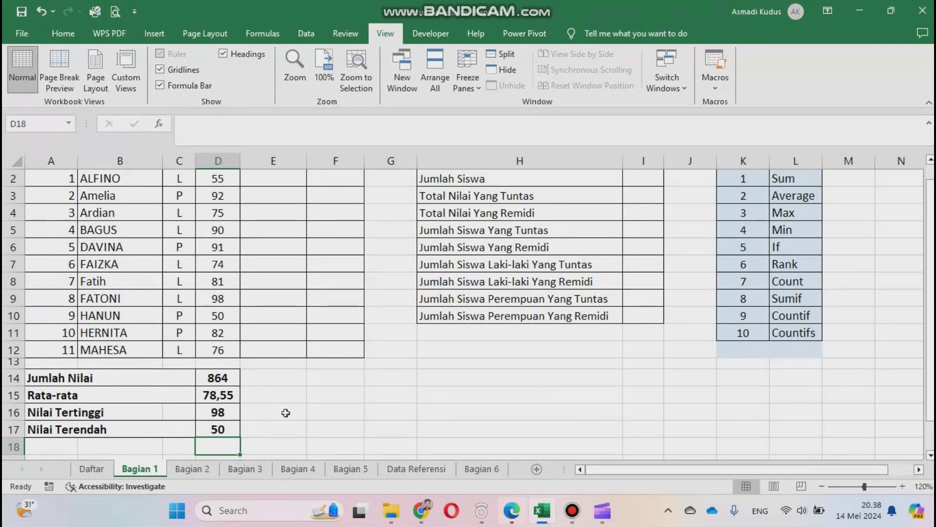
Enter =IF(D2>=75;"Tuntas";"Remidi") in cell E2 to determine the first student's Ketuntasan
{"action": "scroll", "coordinate": [300, 398], "scroll_direction": "up", "scroll_amount": 1}
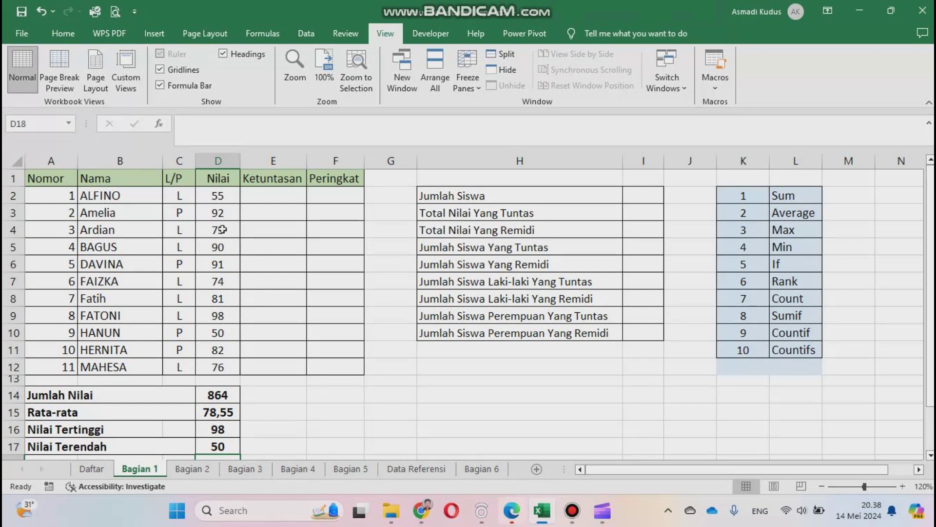
{"action": "left_click", "coordinate": [274, 196]}
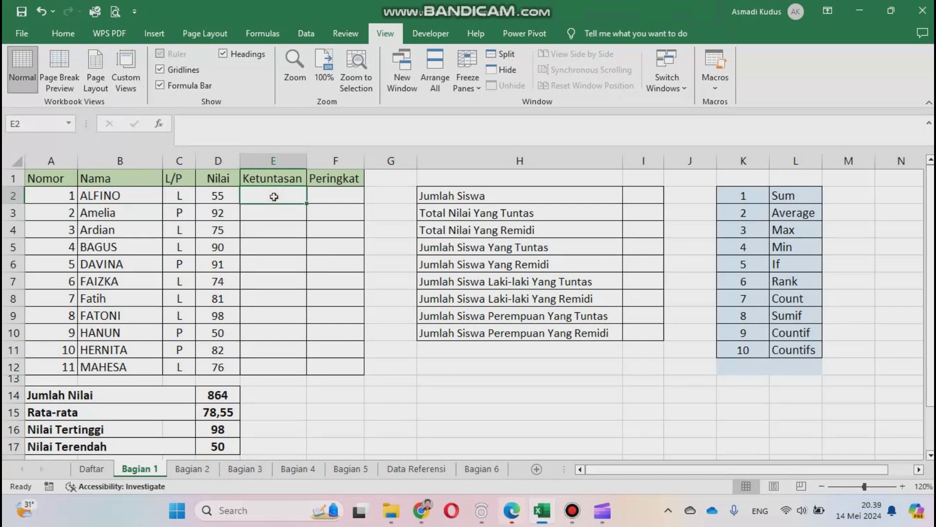
{"action": "type", "text": "=IF"}
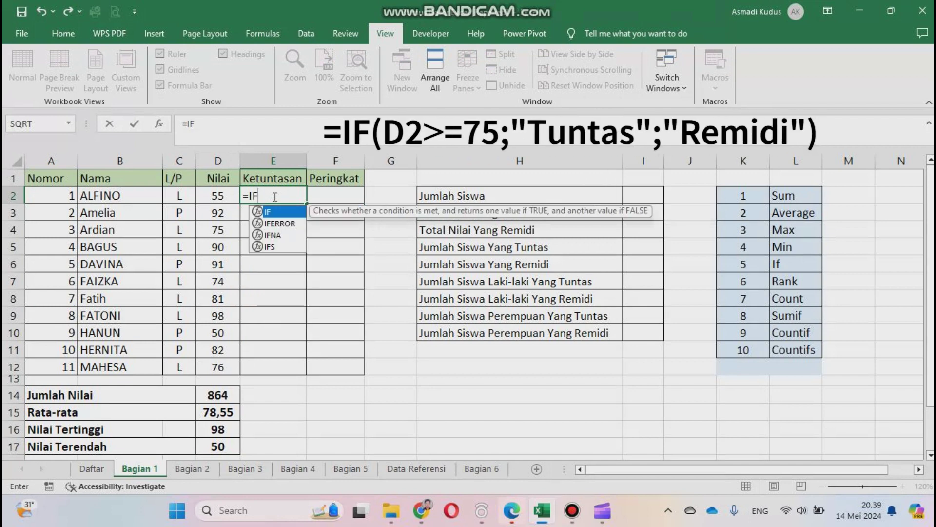
{"action": "type", "text": "("}
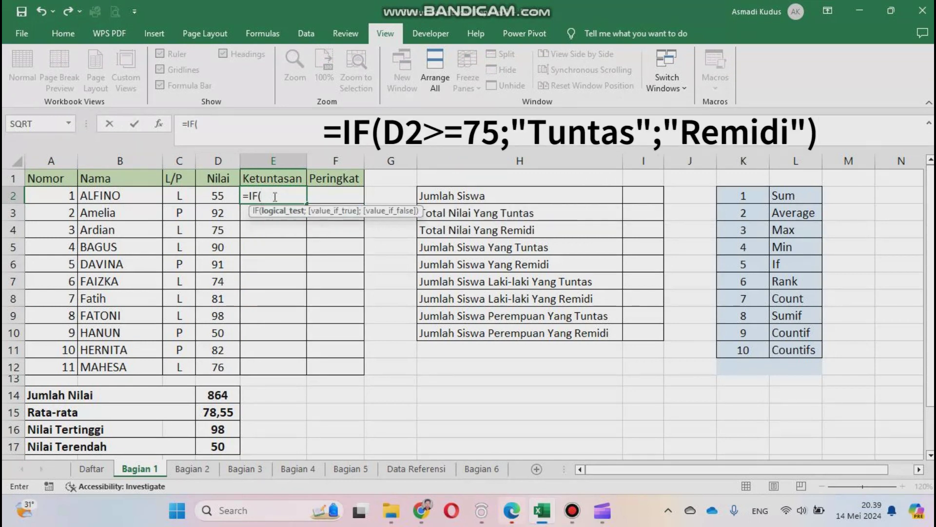
{"action": "left_click", "coordinate": [218, 196]}
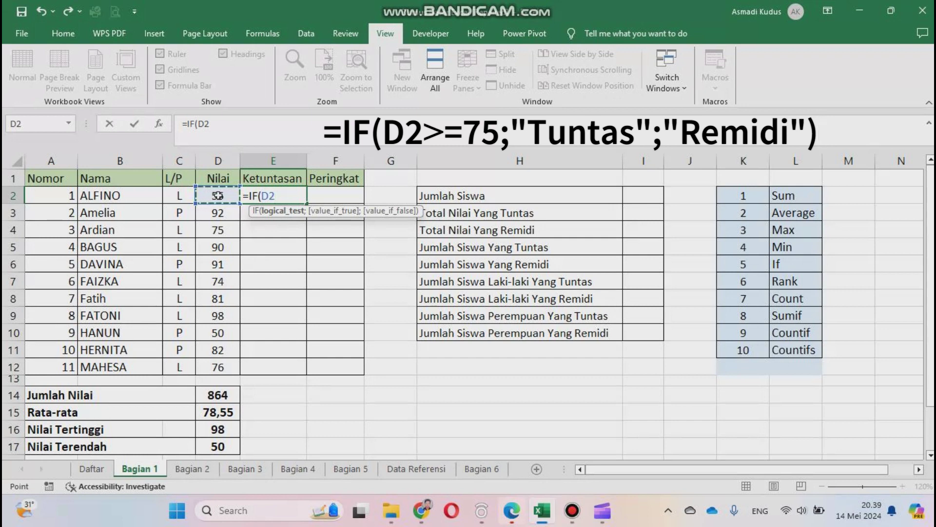
{"action": "type", "text": ">=75"}
{"action": "type", "text": ";"}
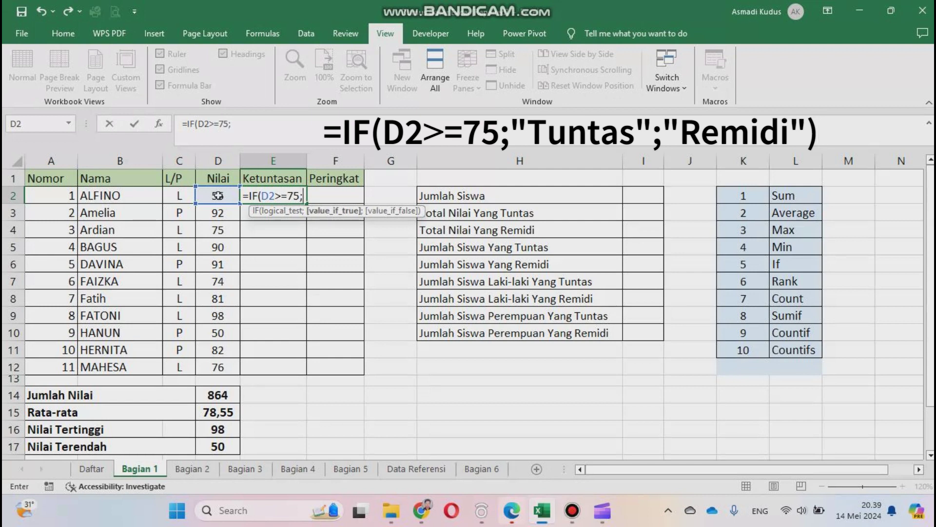
{"action": "type", "text": "\"Tuny"}
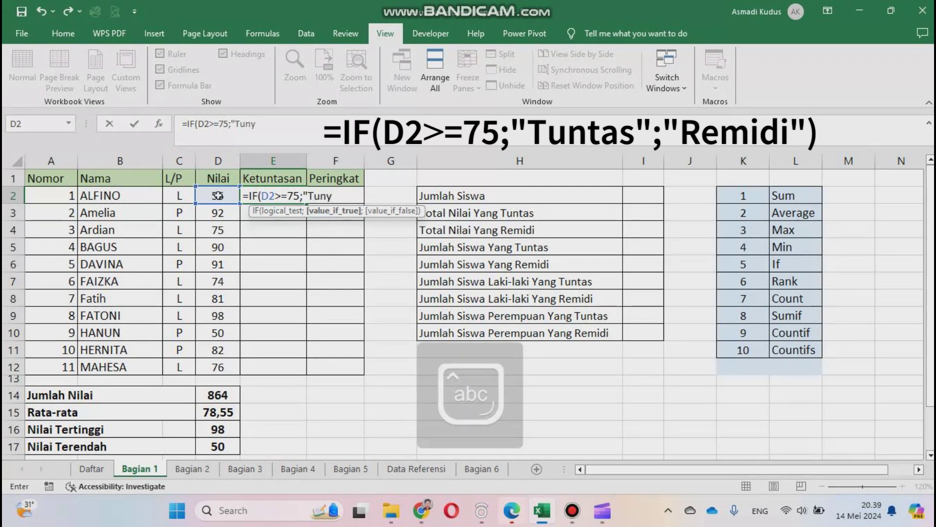
{"action": "key", "text": "BackSpace"}
{"action": "type", "text": "tas"}
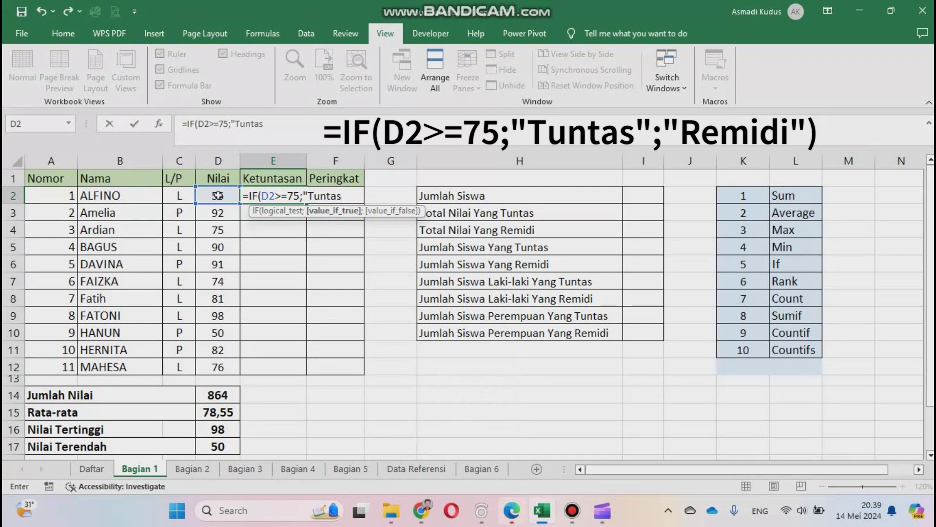
{"action": "type", "text": "\";"}
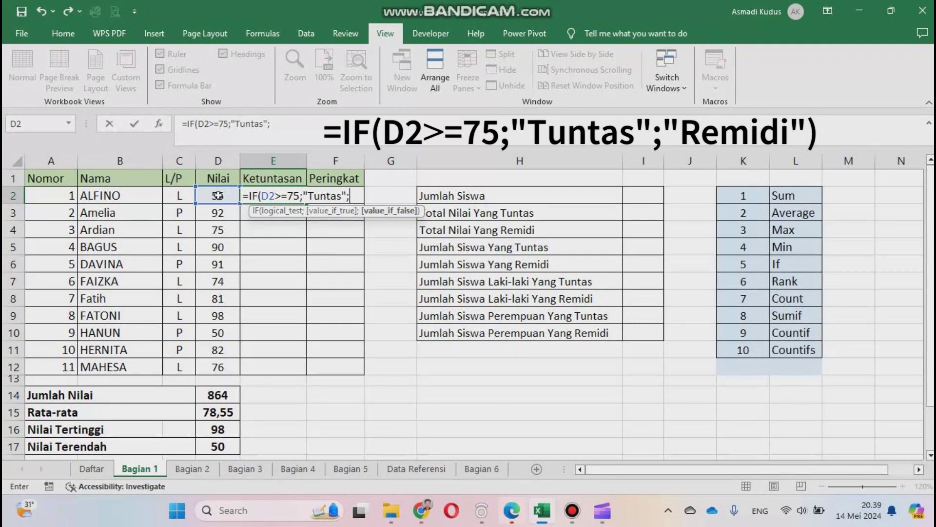
{"action": "type", "text": "\"Remidi"}
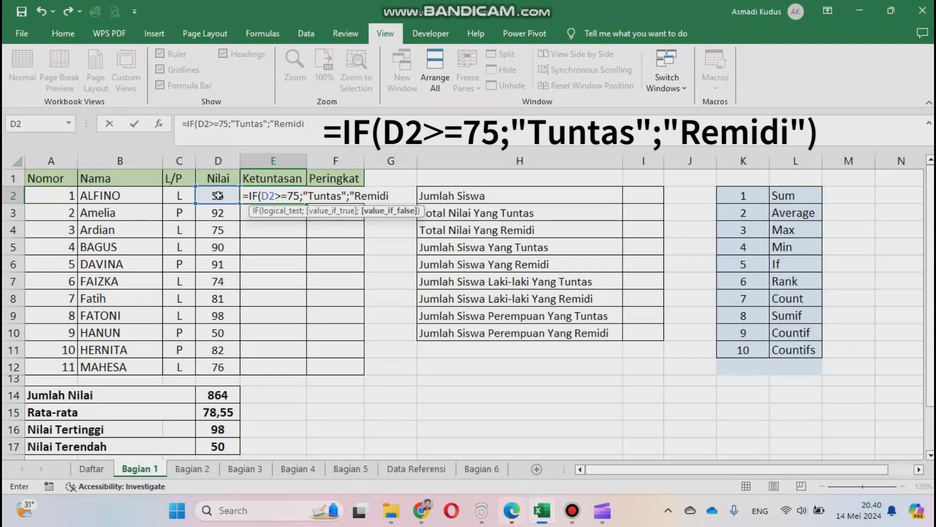
{"action": "type", "text": "\")"}
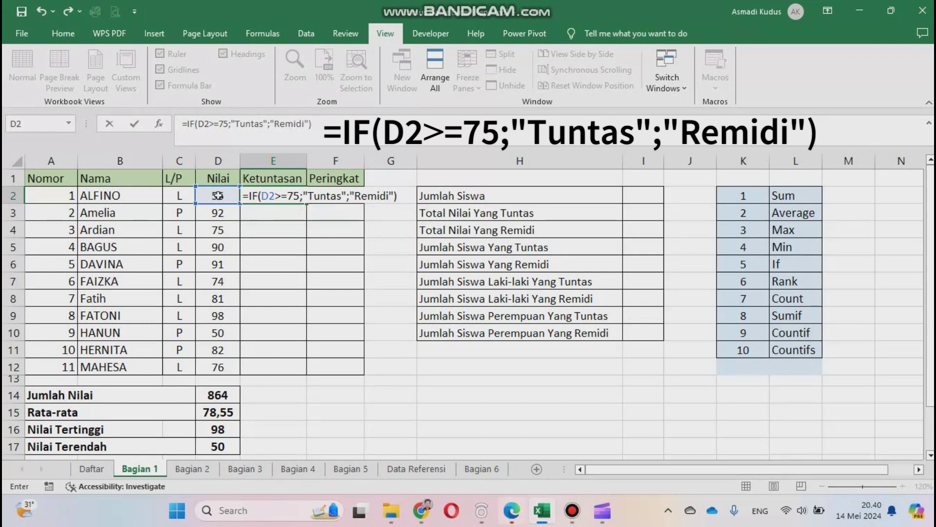
{"action": "key", "text": "Return"}
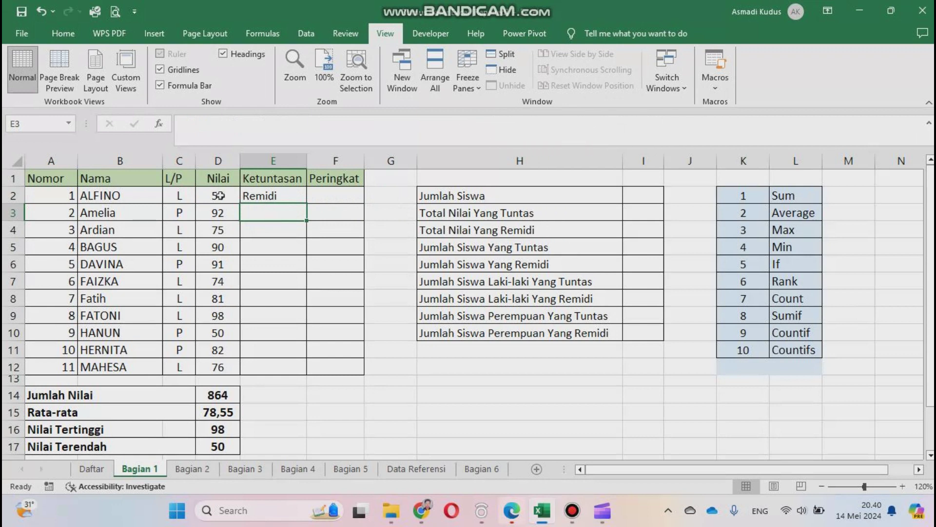
Fill the IF formula from E2 down the Ketuntasan column to E12
{"action": "left_click", "coordinate": [264, 196]}
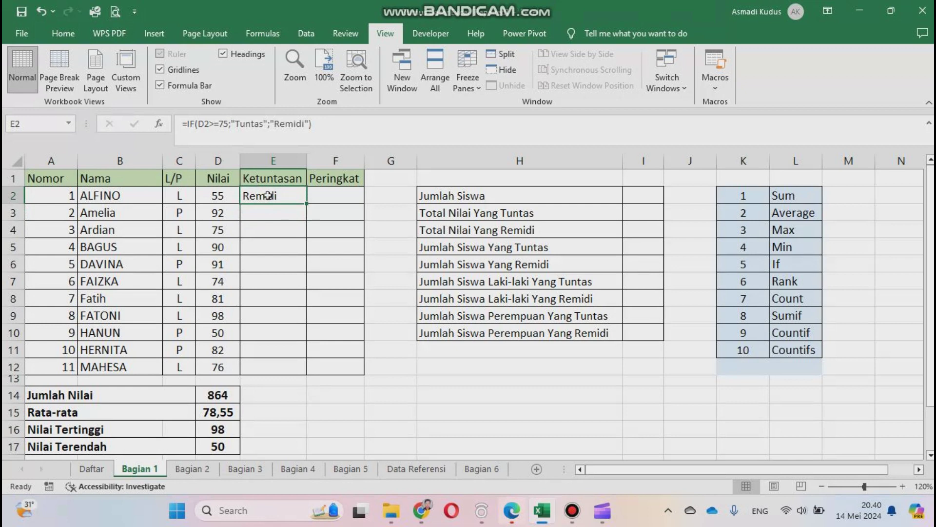
{"action": "double_click", "coordinate": [309, 204]}
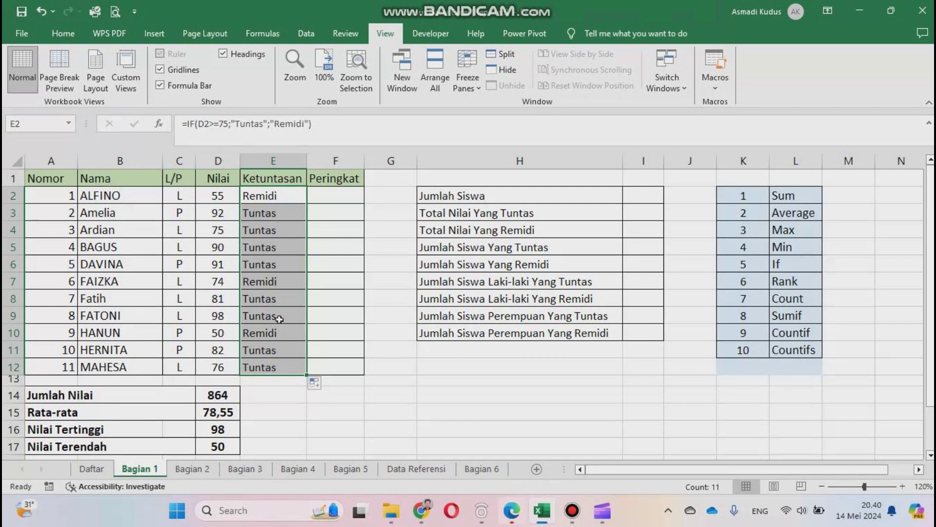
{"action": "left_click", "coordinate": [494, 428]}
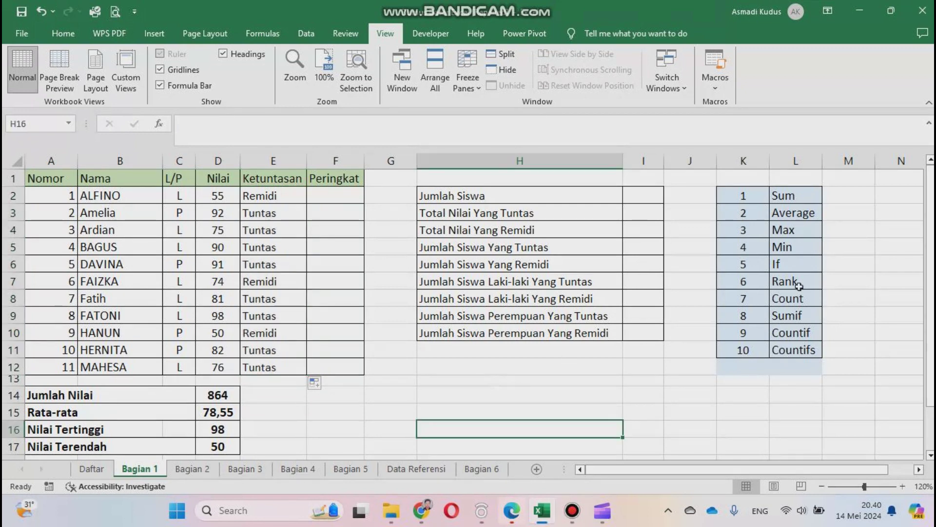
Write the formula =RANK(D2;D2:D12) in cell F2 for the first student's Peringkat
{"action": "left_click", "coordinate": [335, 197]}
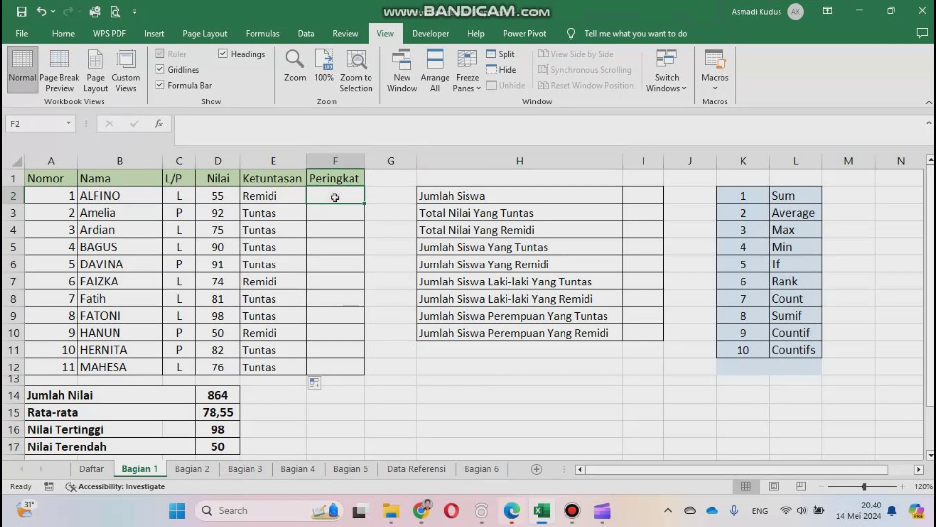
{"action": "type", "text": "="}
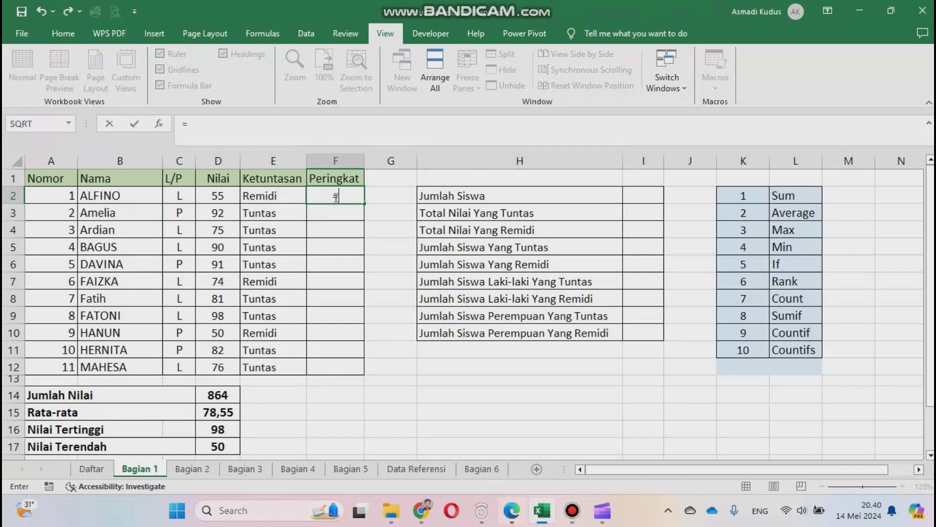
{"action": "type", "text": "rank"}
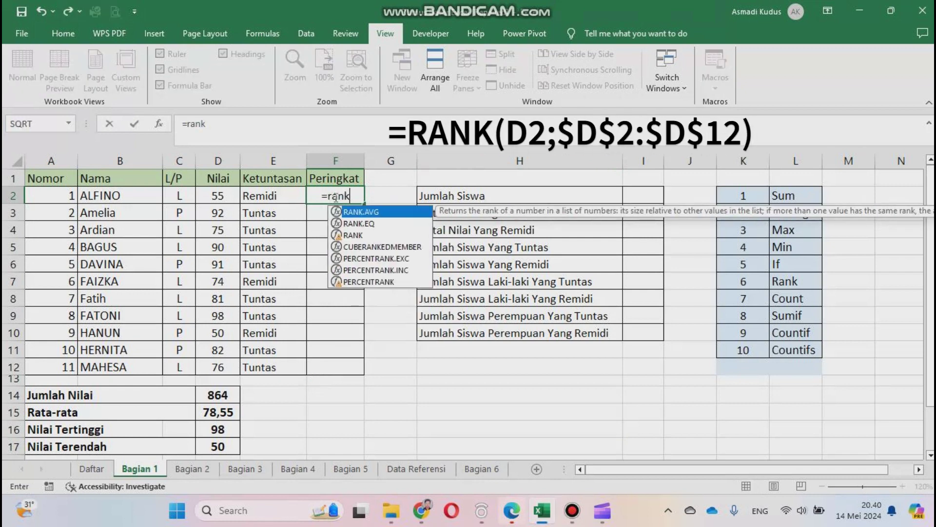
{"action": "type", "text": "("}
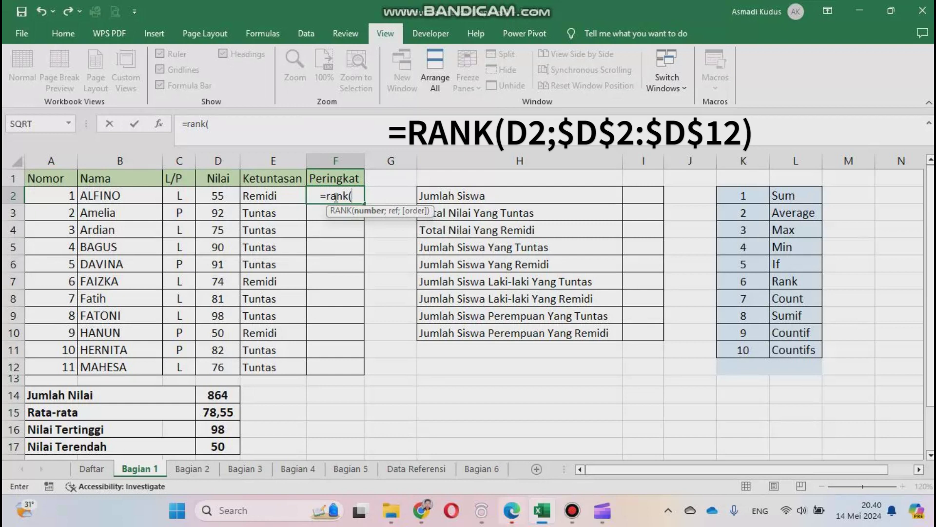
{"action": "left_click", "coordinate": [218, 195]}
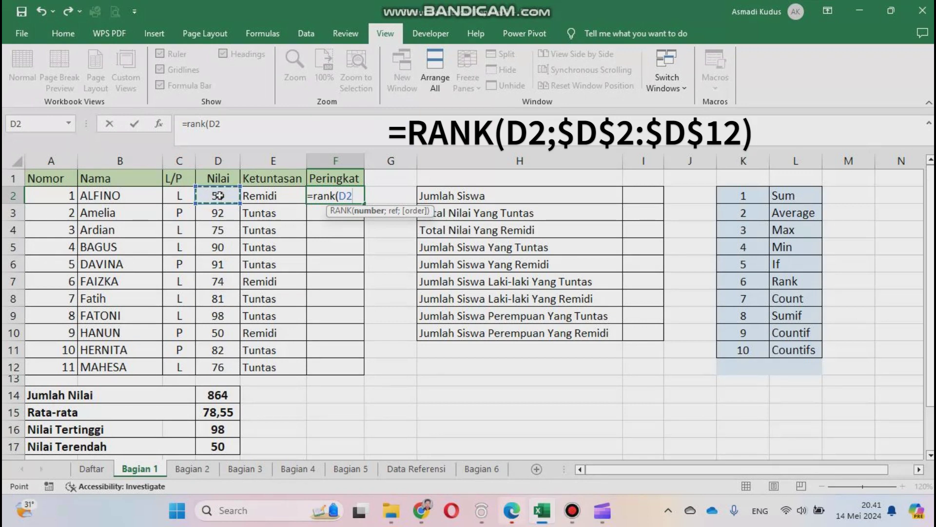
{"action": "type", "text": ";"}
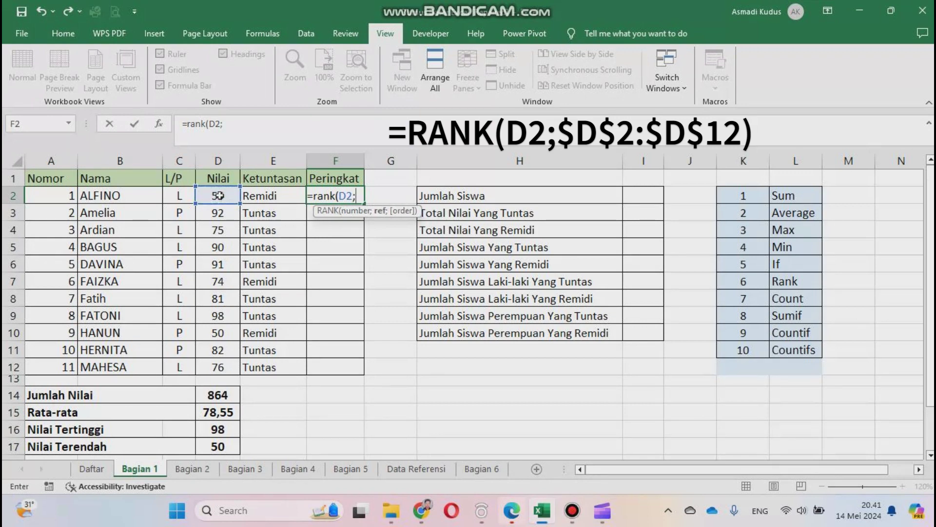
{"action": "left_click", "coordinate": [218, 196]}
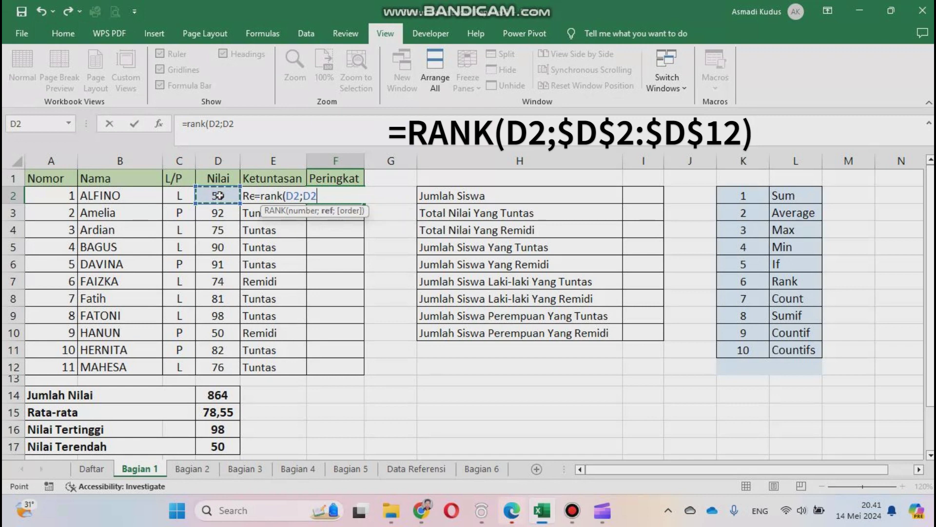
{"action": "left_click_drag", "start_coordinate": [218, 196], "coordinate": [220, 370]}
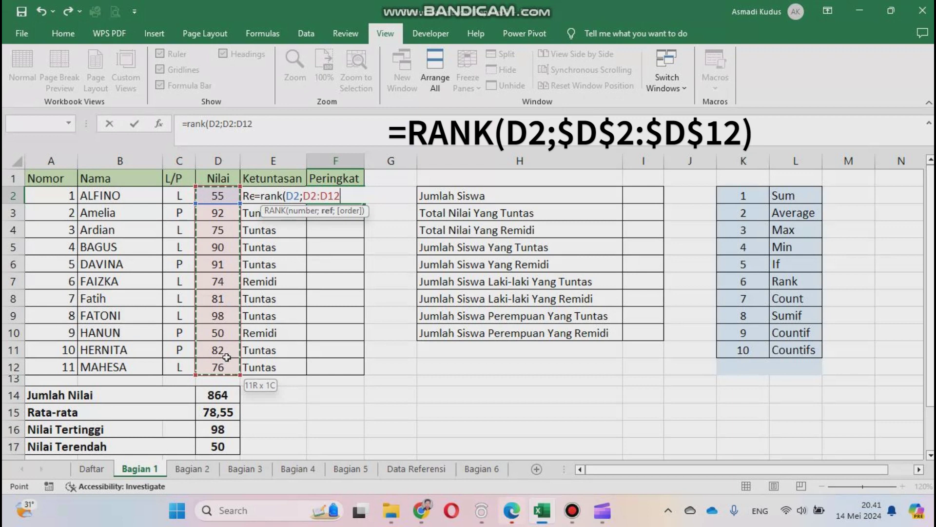
{"action": "type", "text": ")"}
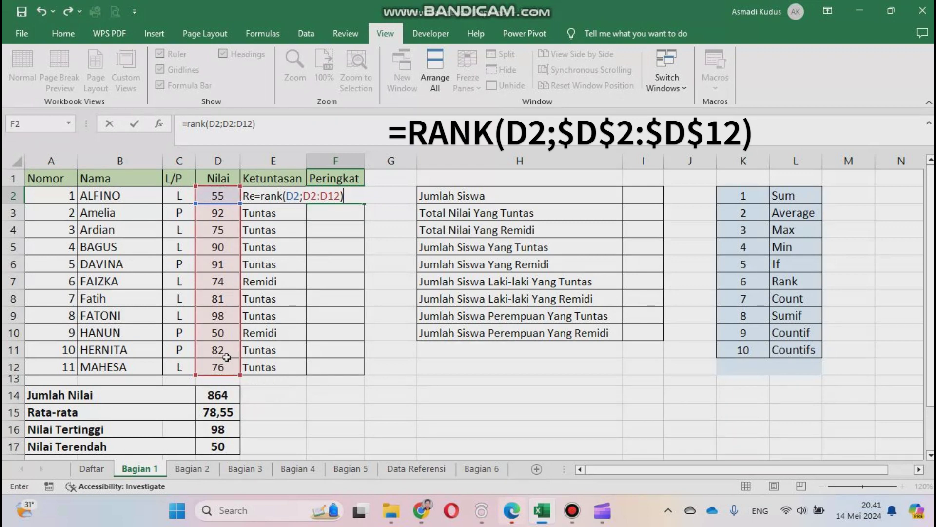
Make the reference range in the F2 RANK formula absolute as $D$2:$D$12 and fill the formula down to F12
{"action": "left_click", "coordinate": [311, 195]}
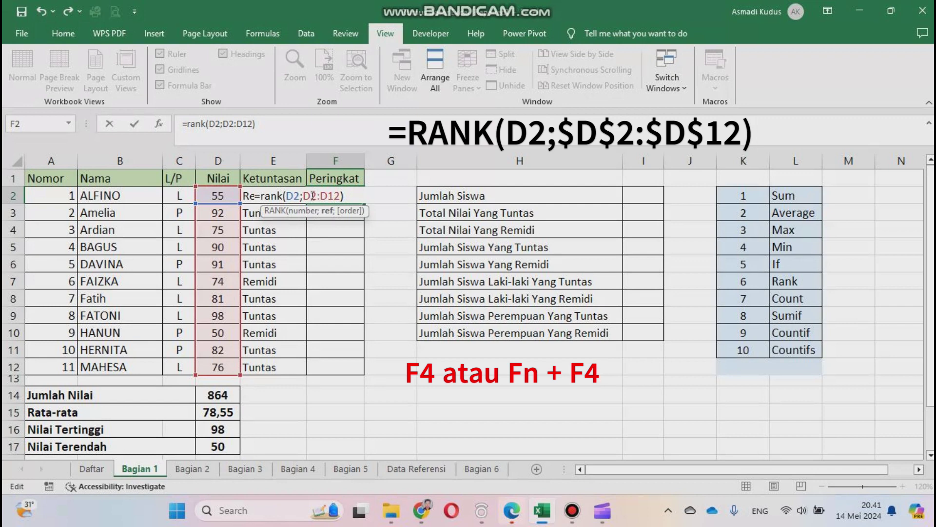
{"action": "double_click", "coordinate": [313, 195]}
{"action": "key", "text": "F4"}
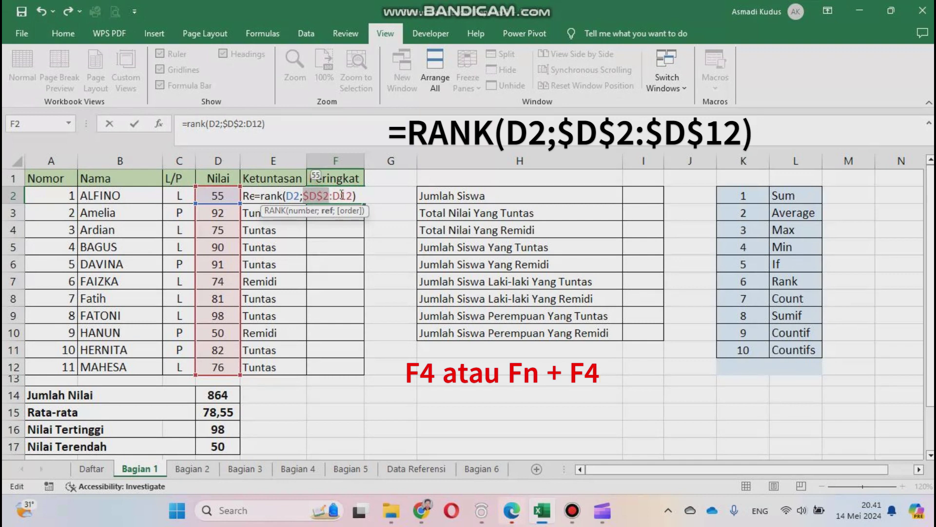
{"action": "left_click", "coordinate": [339, 195]}
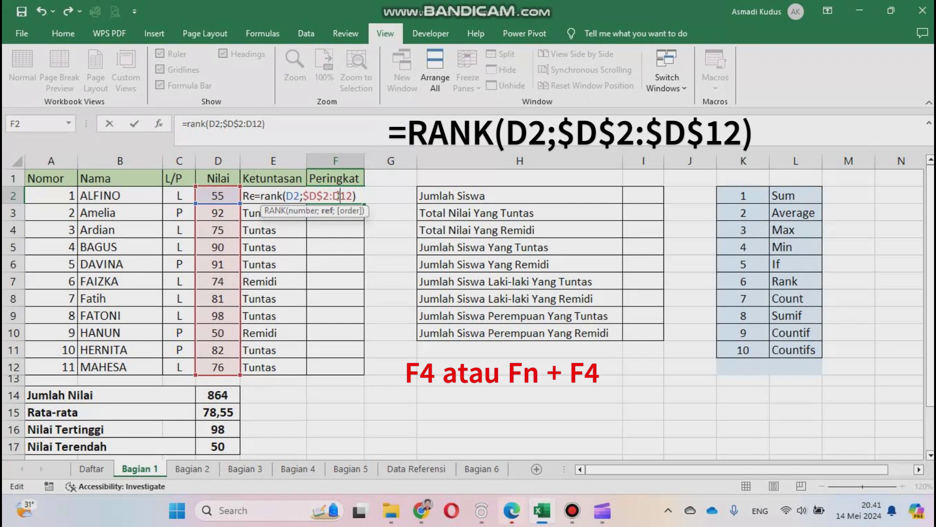
{"action": "key", "text": "F4"}
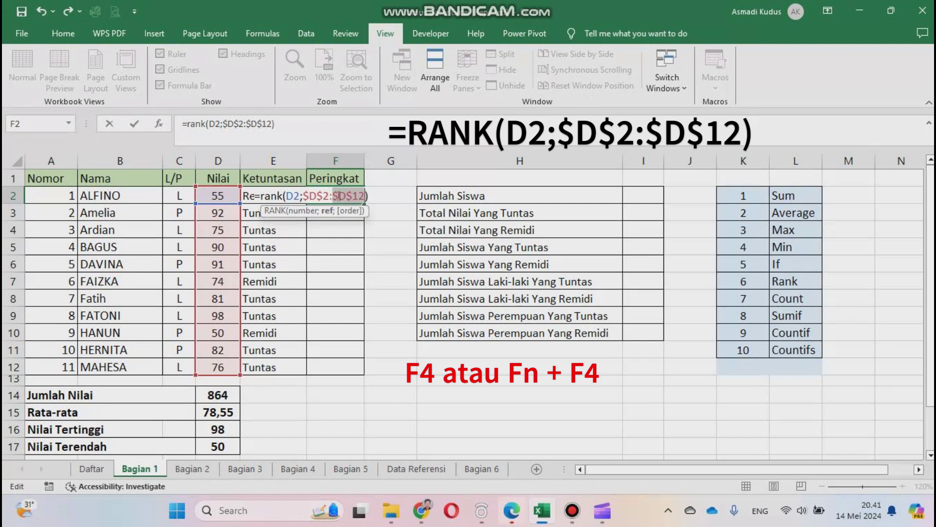
{"action": "key", "text": "Return"}
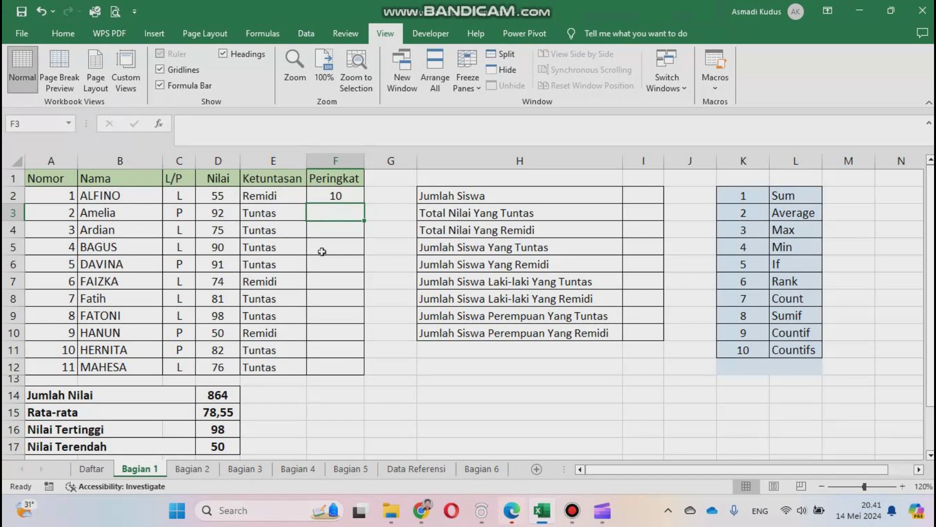
{"action": "left_click", "coordinate": [314, 195]}
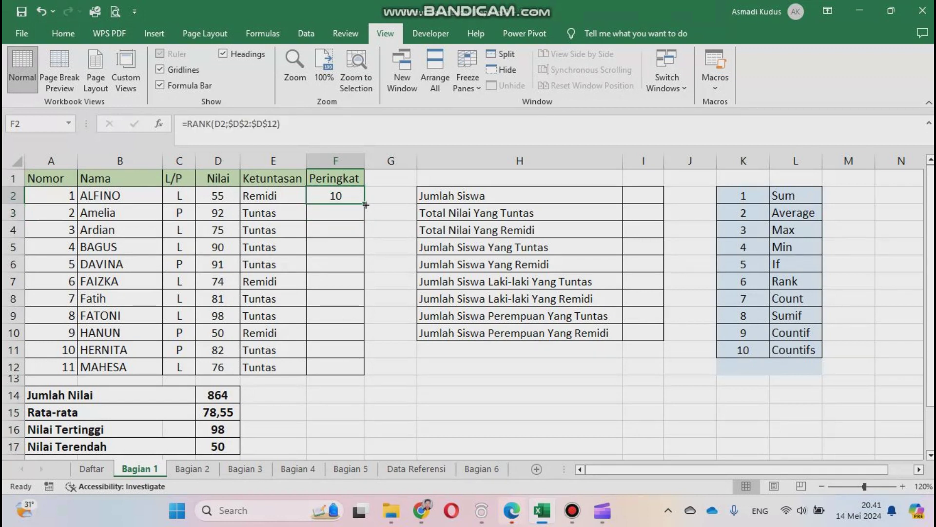
{"action": "double_click", "coordinate": [364, 205]}
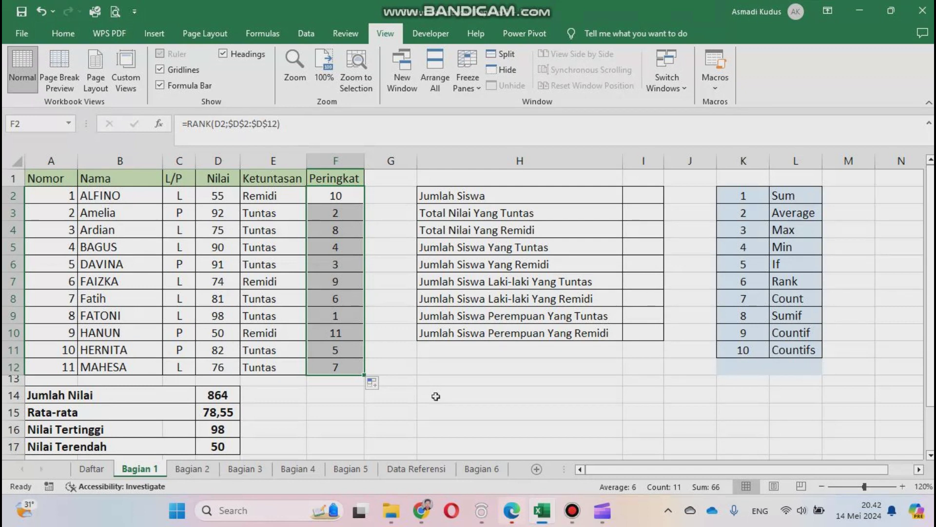
Enter =COUNT(D2:D12) in cell I2 to count the students for Jumlah Siswa
{"action": "left_click", "coordinate": [647, 198]}
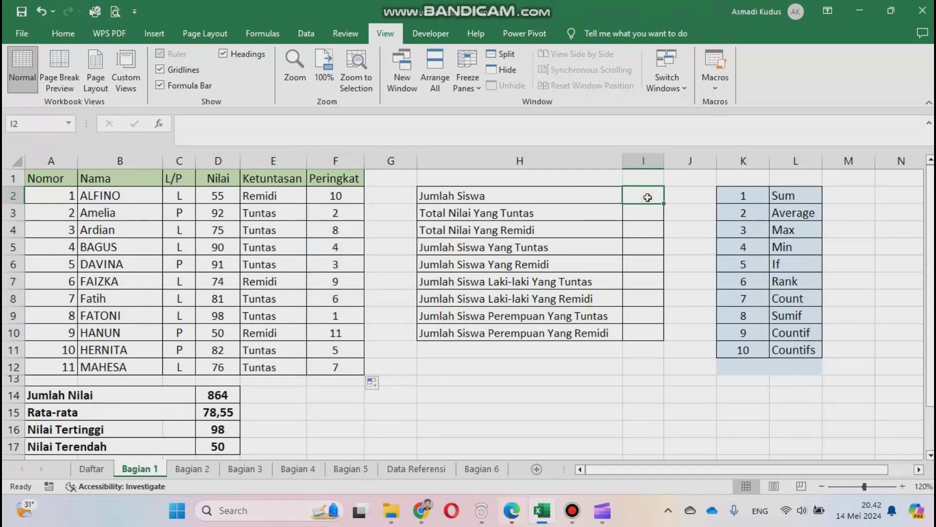
{"action": "type", "text": "=count"}
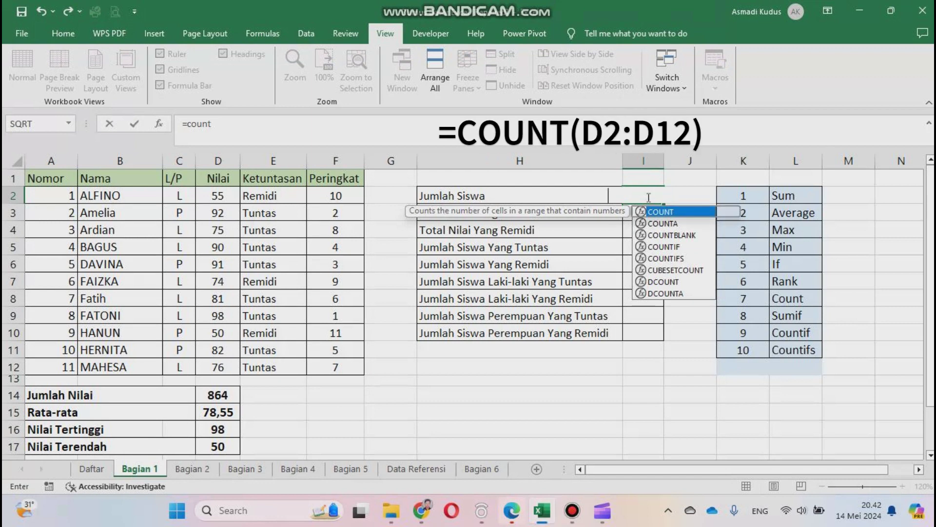
{"action": "type", "text": "("}
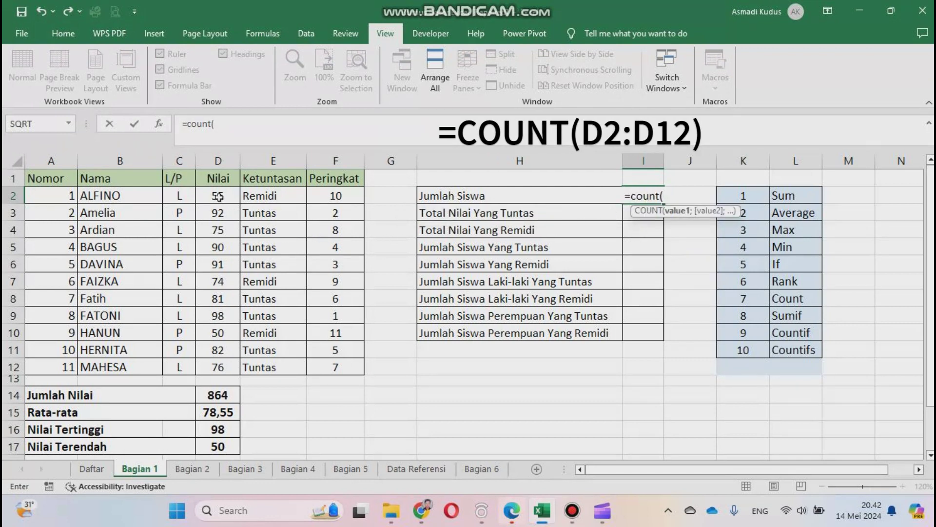
{"action": "left_click_drag", "start_coordinate": [222, 197], "coordinate": [222, 366]}
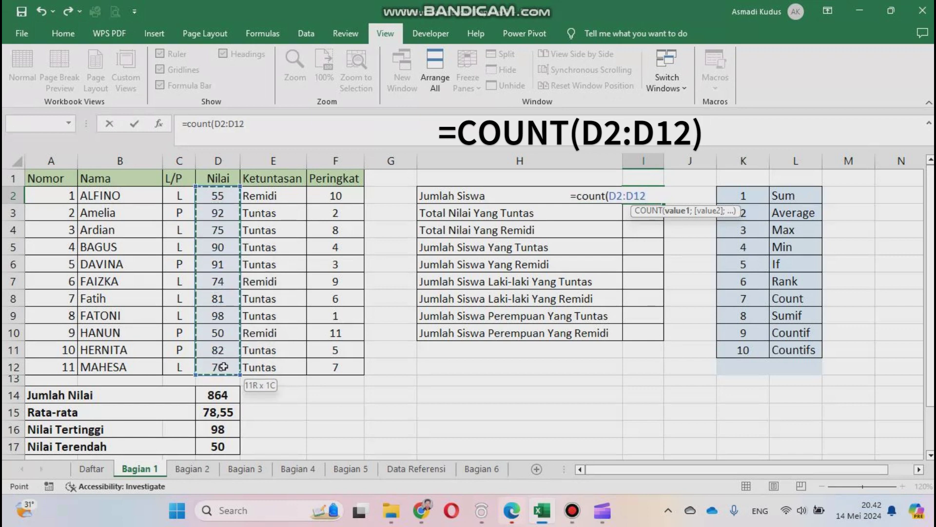
{"action": "type", "text": ")"}
{"action": "key", "text": "Return"}
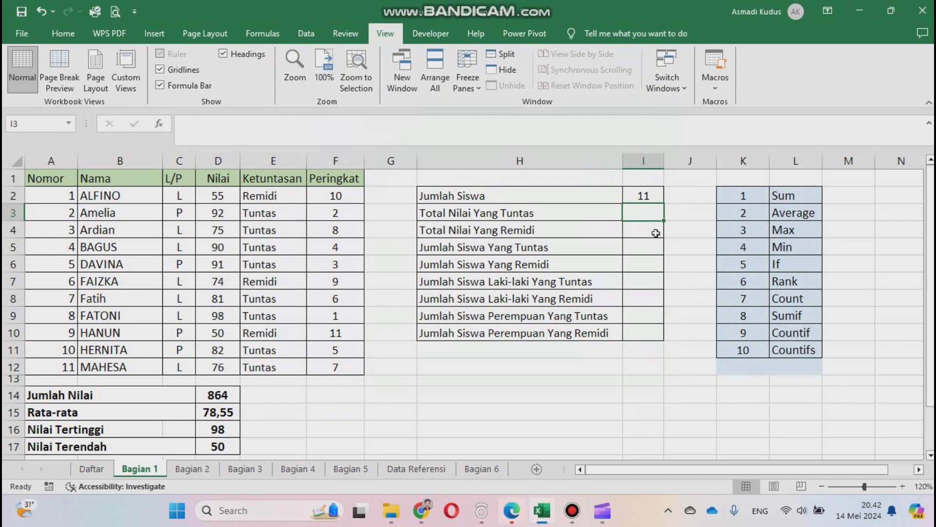
Enter =SUMIF(E2:E12;"tuntas";D2:D12) in cell I3 to total the scores for Total Nilai Yang Tuntas
{"action": "type", "text": "="}
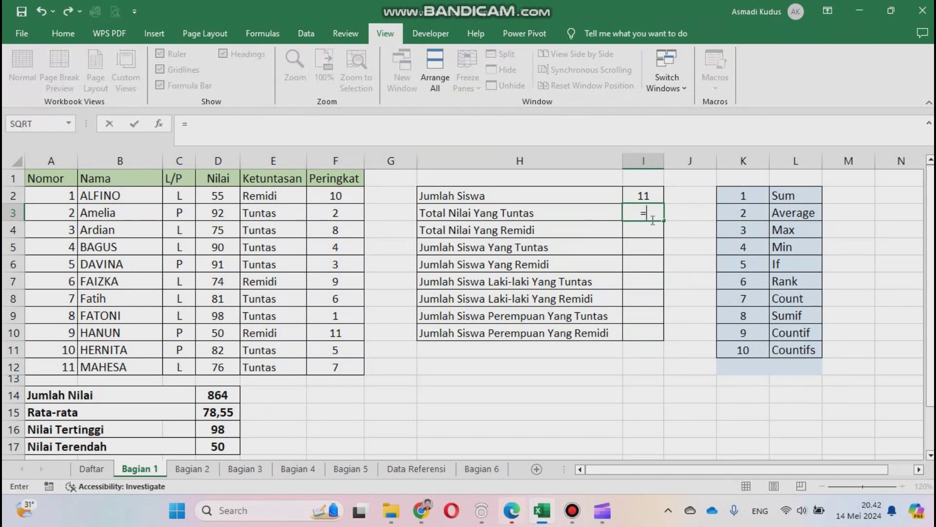
{"action": "type", "text": "su"}
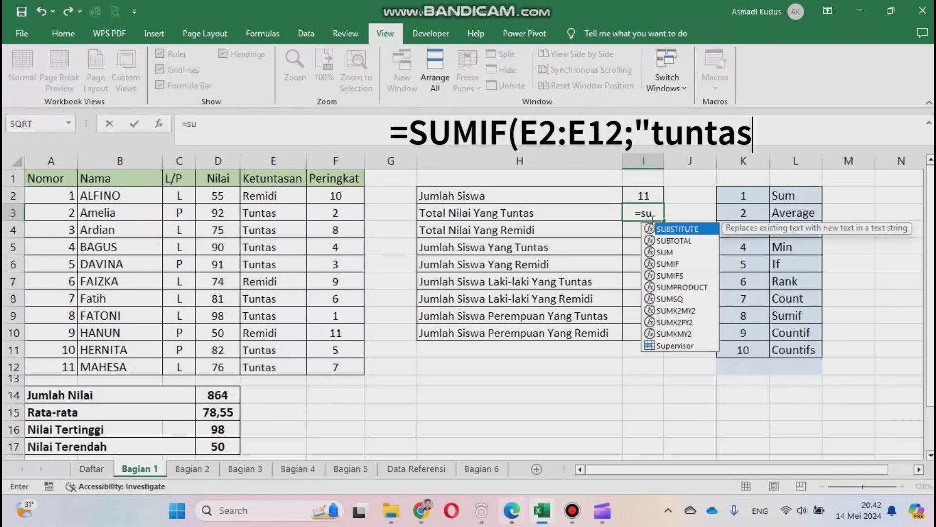
{"action": "type", "text": "mif"}
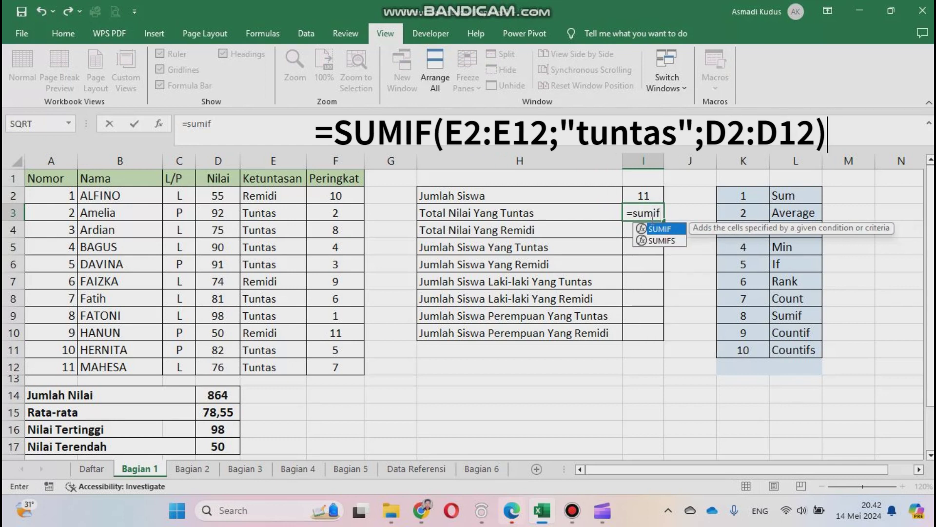
{"action": "type", "text": "("}
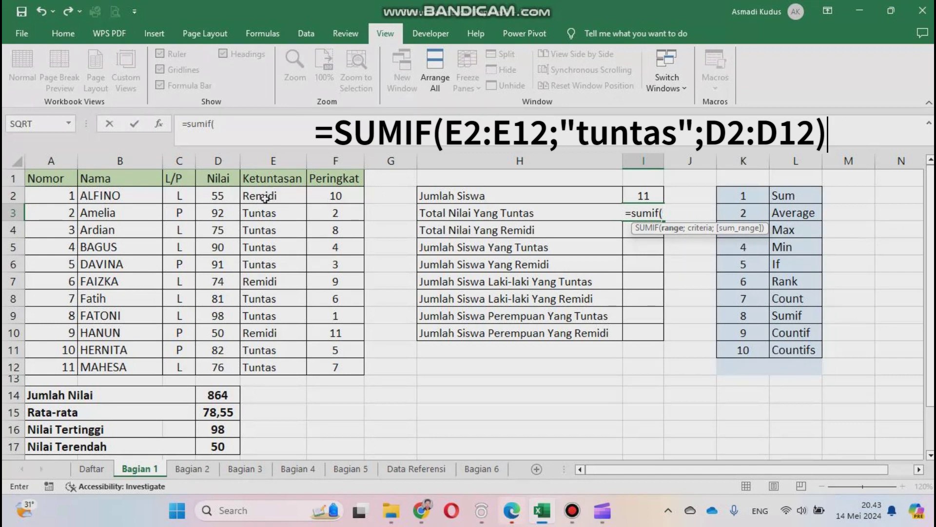
{"action": "left_click_drag", "start_coordinate": [263, 198], "coordinate": [249, 365]}
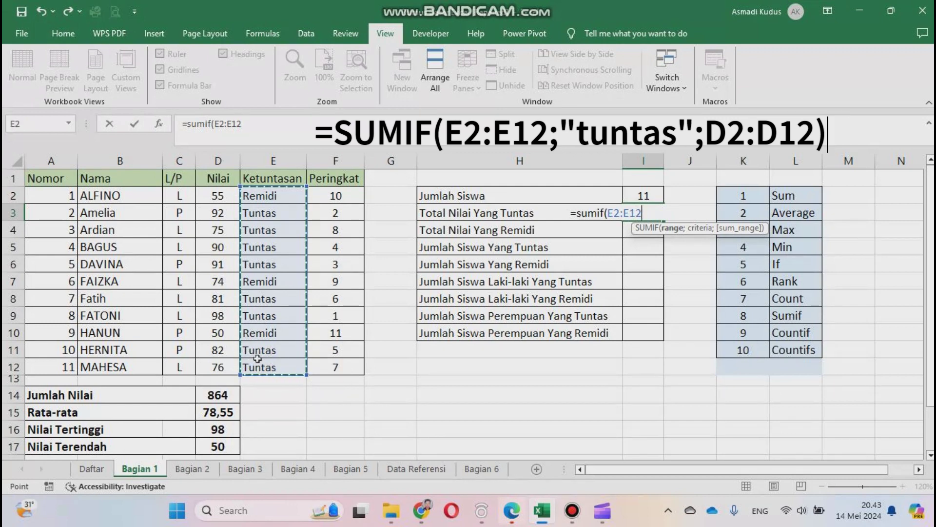
{"action": "type", "text": ";"}
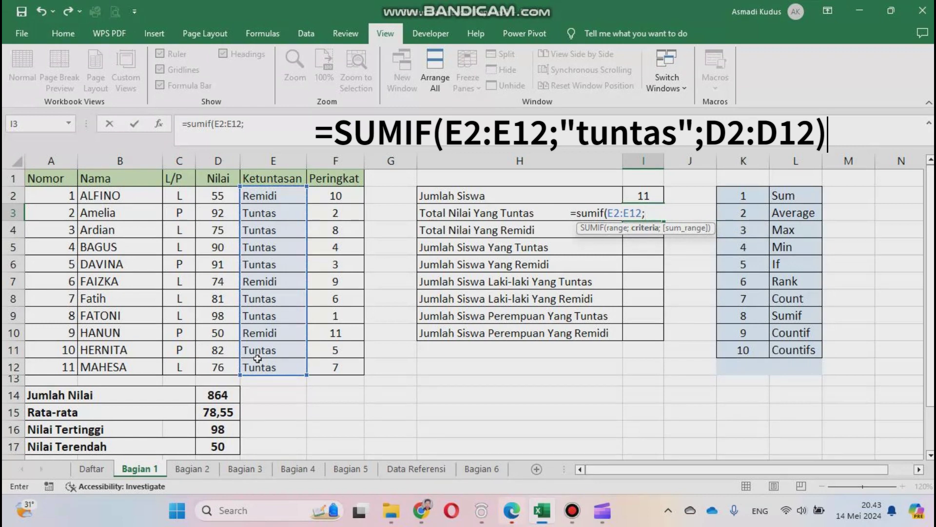
{"action": "type", "text": "\"tuntas"}
{"action": "type", "text": ";"}
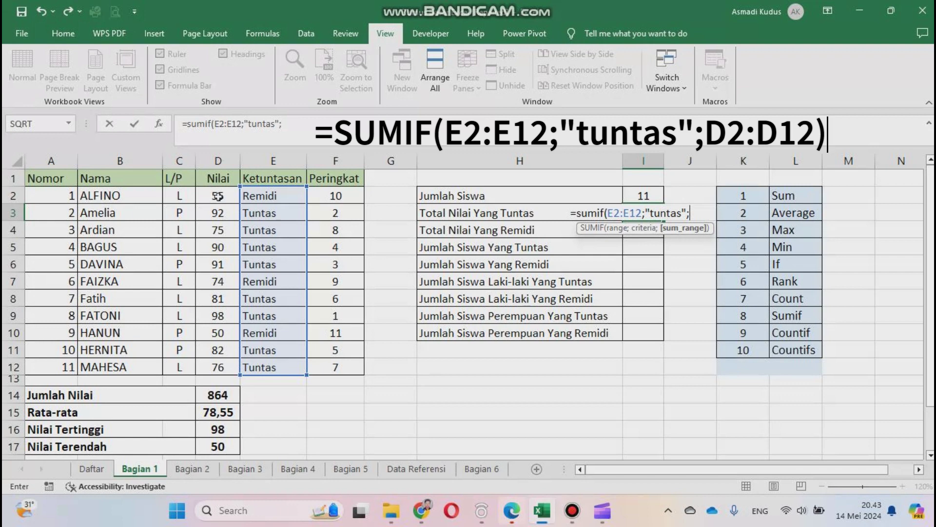
{"action": "left_click_drag", "start_coordinate": [218, 195], "coordinate": [219, 375]}
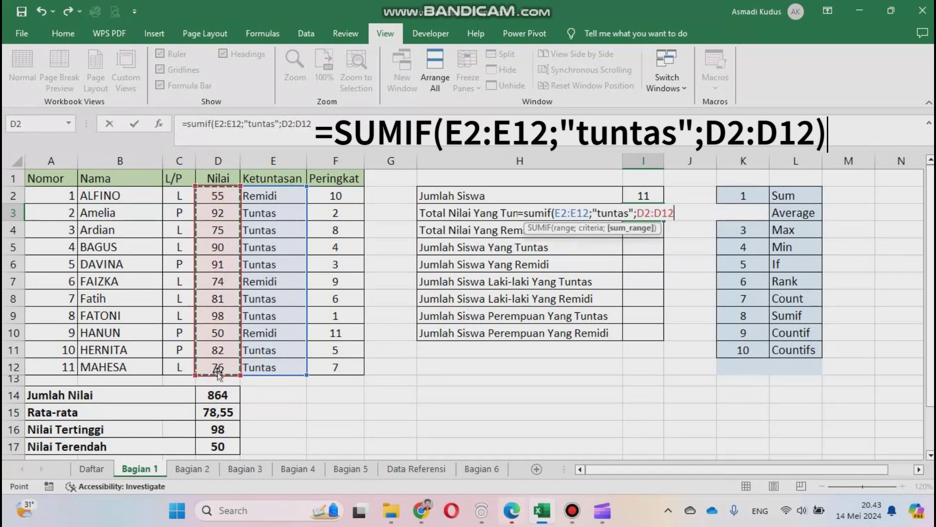
{"action": "type", "text": ")"}
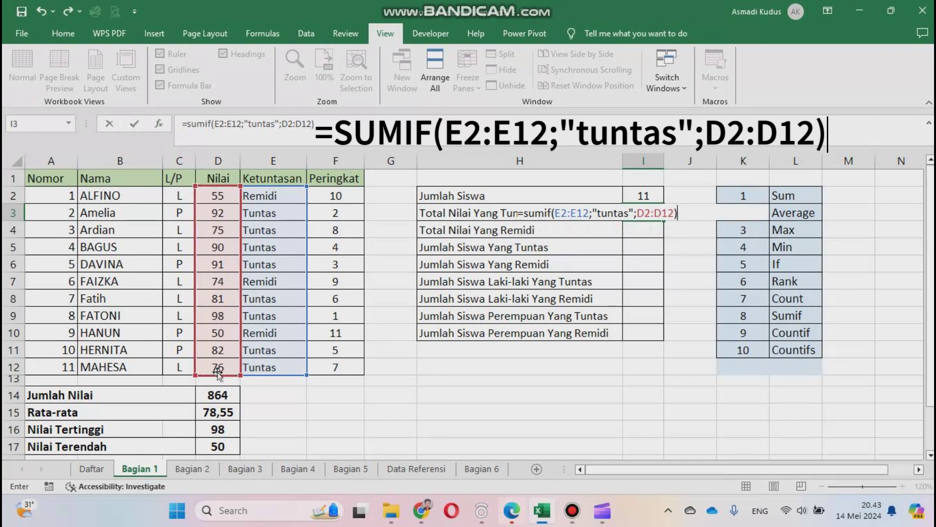
{"action": "key", "text": "Return"}
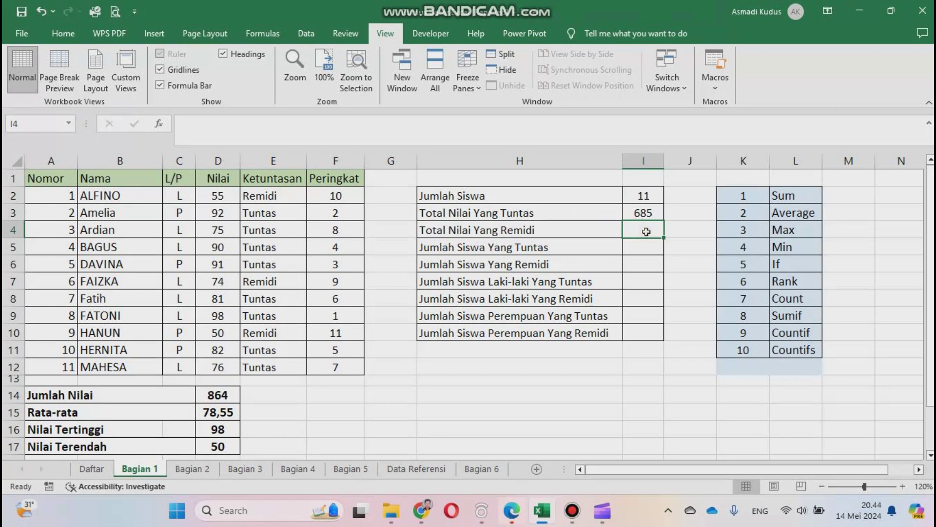
Enter =SUMIF(E2:E12;"Remidi";D2:D12) in cell I4 to total the scores for Total Nilai Yang Remidi
{"action": "type", "text": "="}
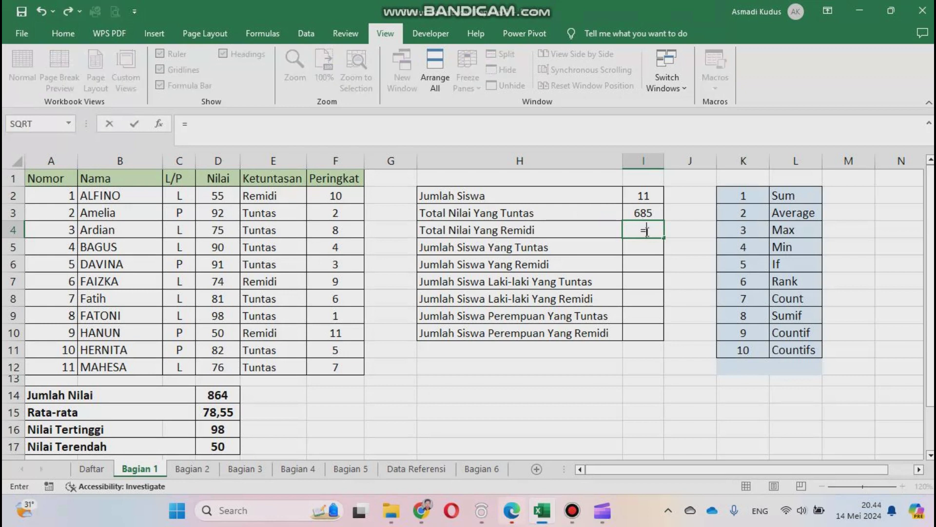
{"action": "type", "text": "sumi"}
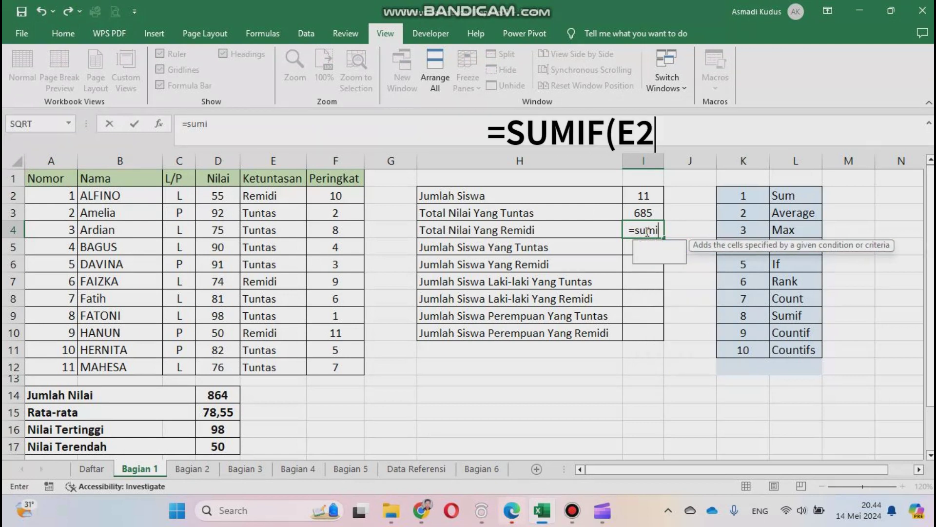
{"action": "type", "text": "f("}
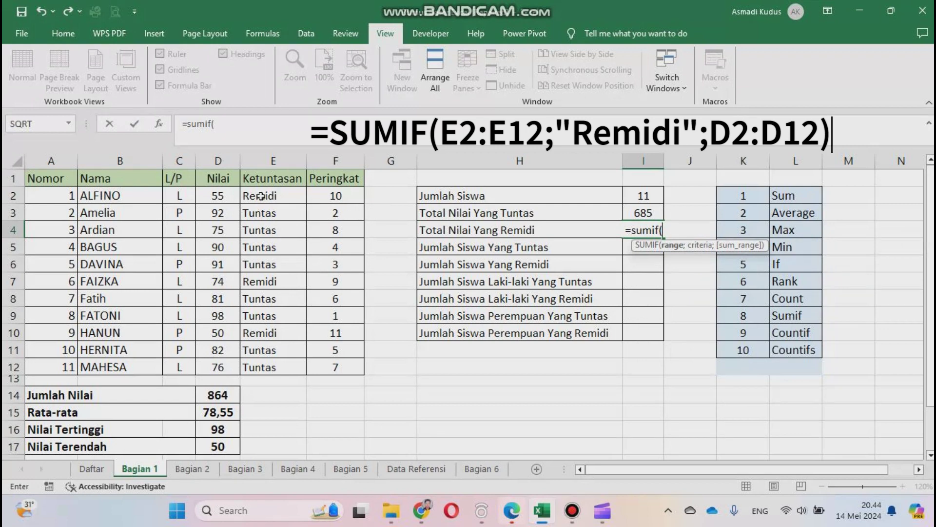
{"action": "left_click_drag", "start_coordinate": [261, 196], "coordinate": [257, 367]}
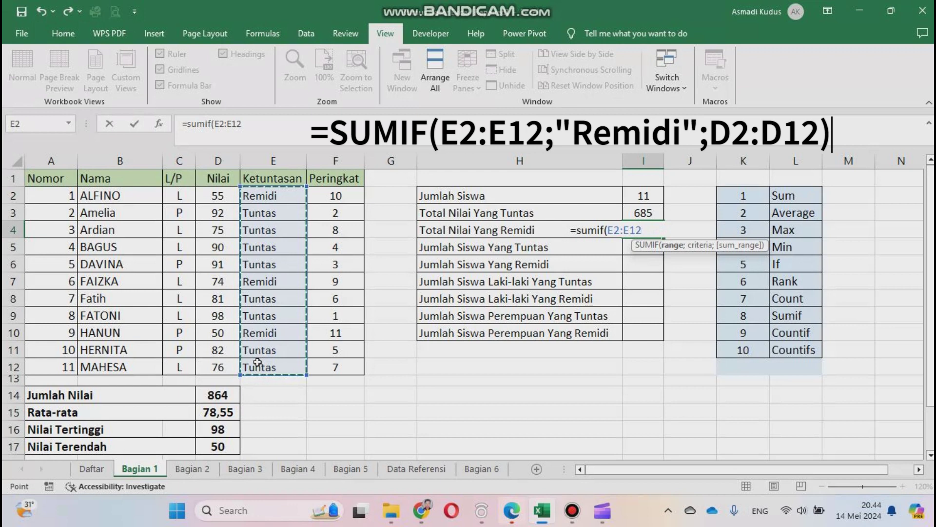
{"action": "type", "text": ";"}
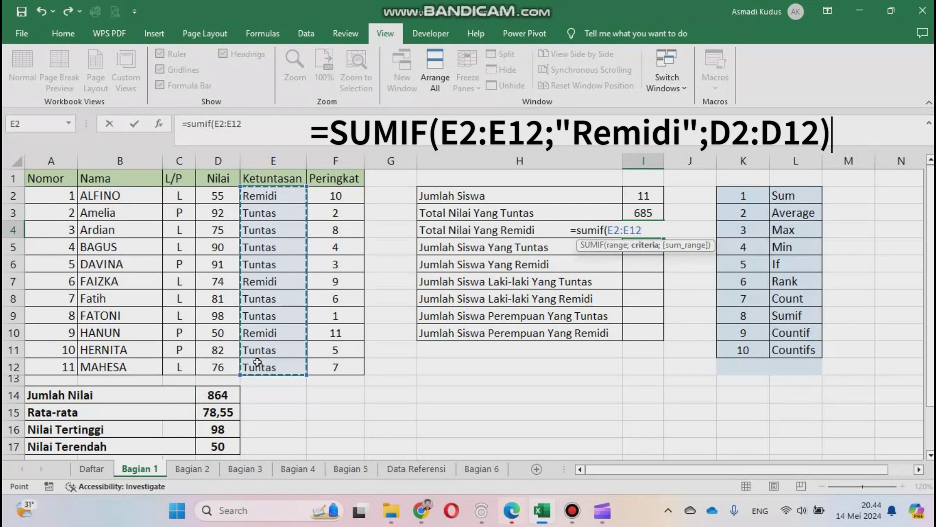
{"action": "type", "text": "\""}
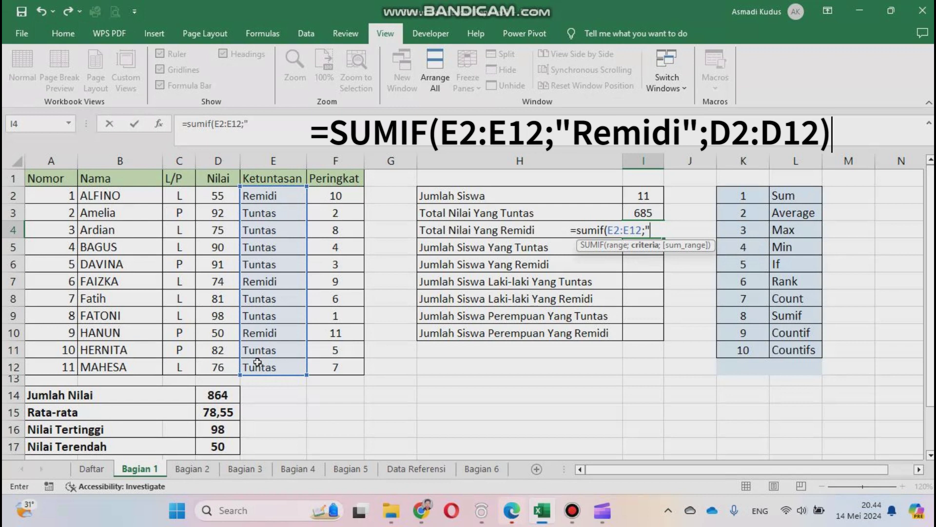
{"action": "type", "text": "Remidi\";"}
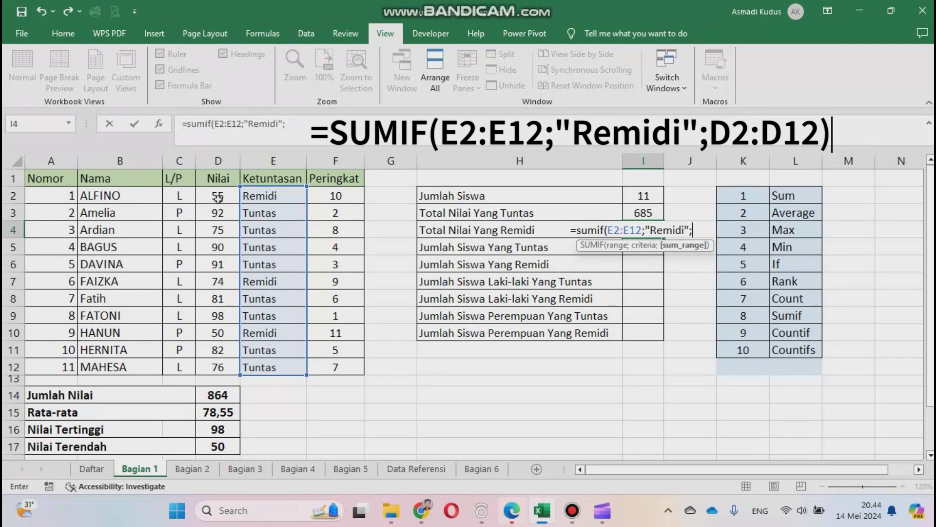
{"action": "left_click_drag", "start_coordinate": [218, 197], "coordinate": [217, 368]}
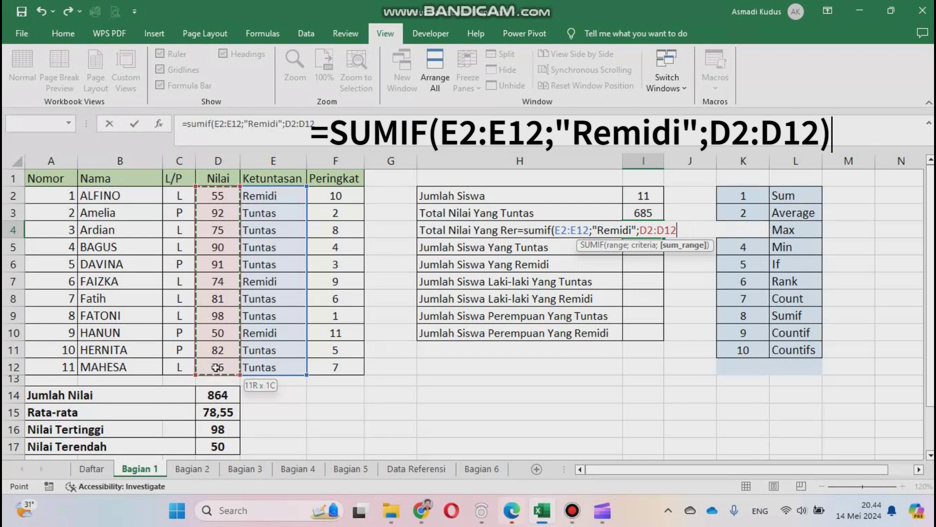
{"action": "type", "text": ")"}
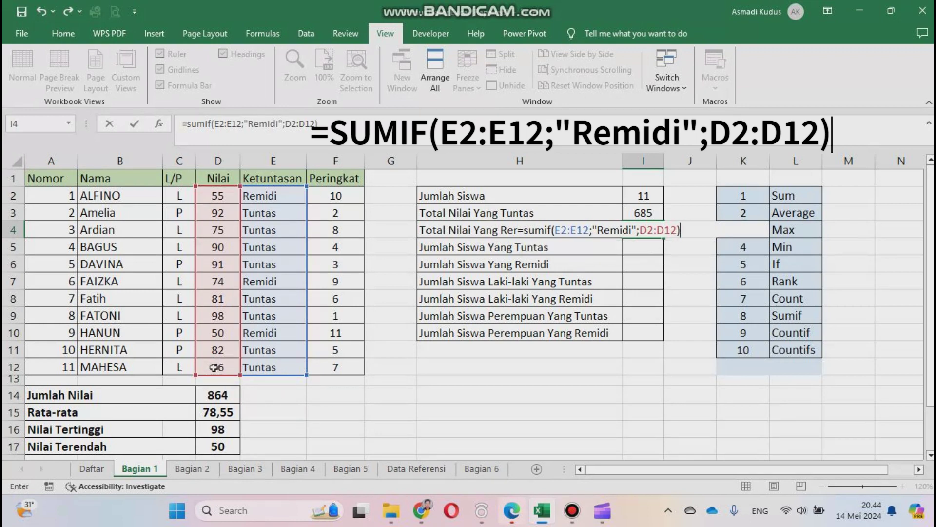
{"action": "key", "text": "Return"}
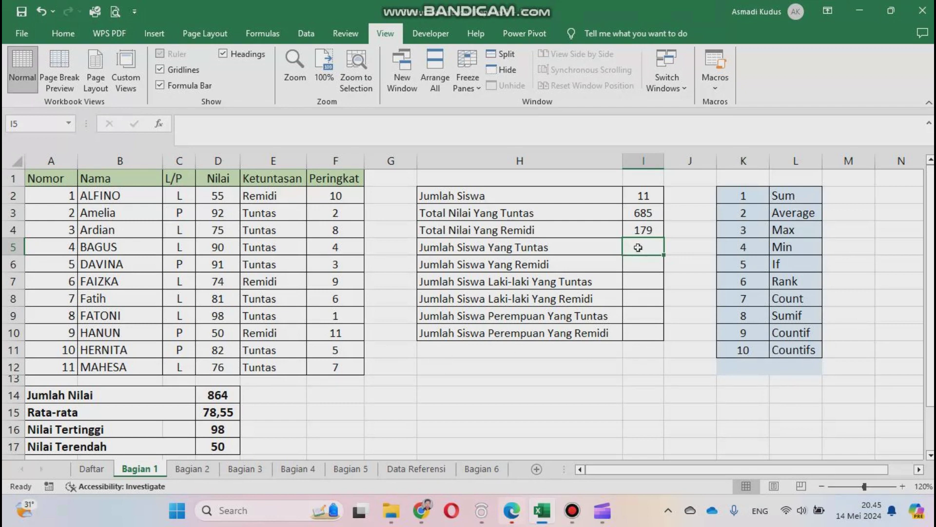
Enter =COUNTIF(E2:E12;"tuntas") in cell I5 to count the passing students for Jumlah Siswa Yang Tuntas
{"action": "type", "text": "="}
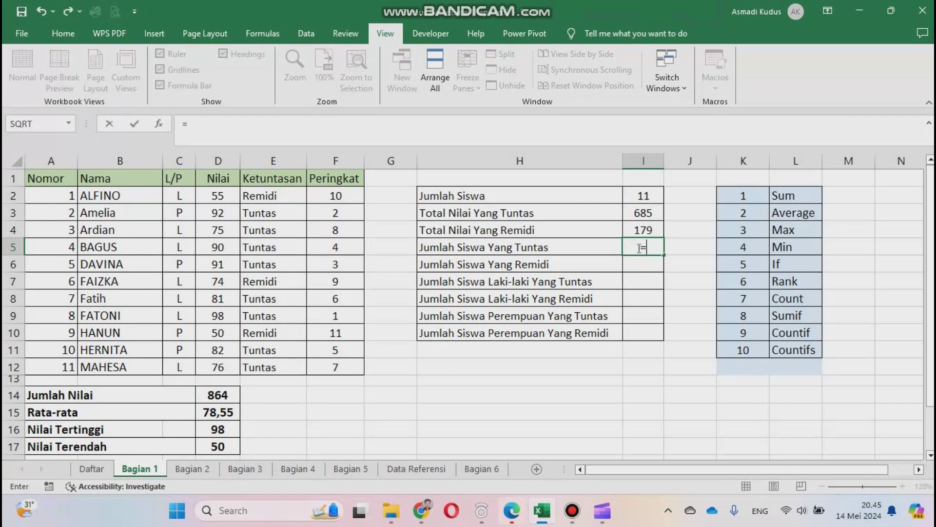
{"action": "type", "text": "countif"}
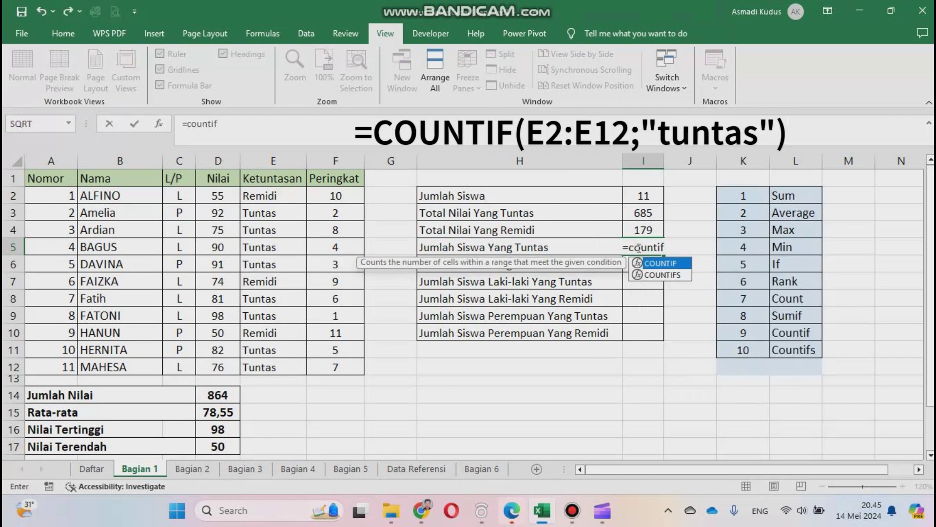
{"action": "type", "text": "("}
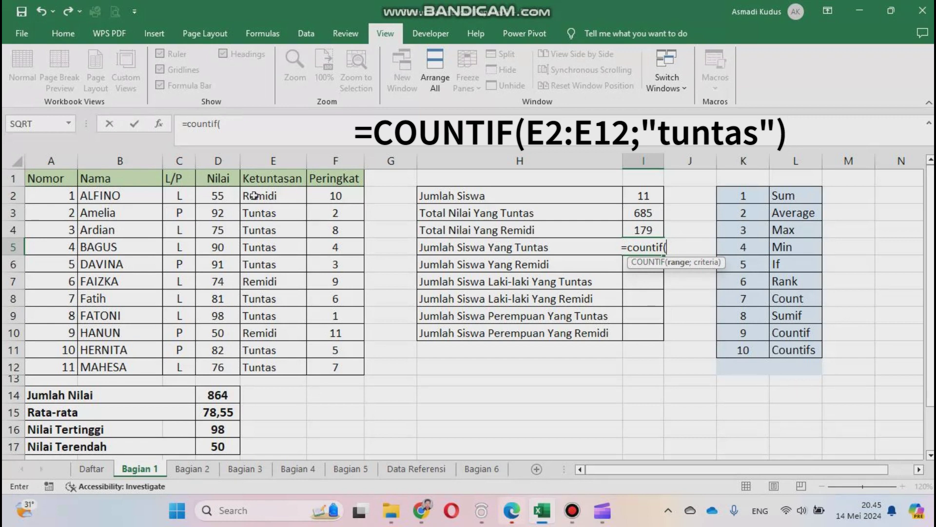
{"action": "left_click_drag", "start_coordinate": [268, 197], "coordinate": [256, 367]}
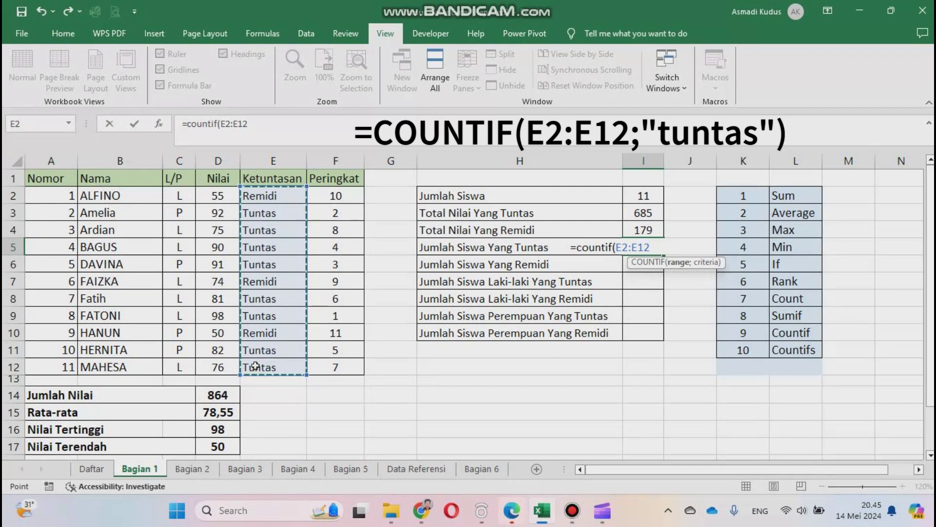
{"action": "type", "text": ";"}
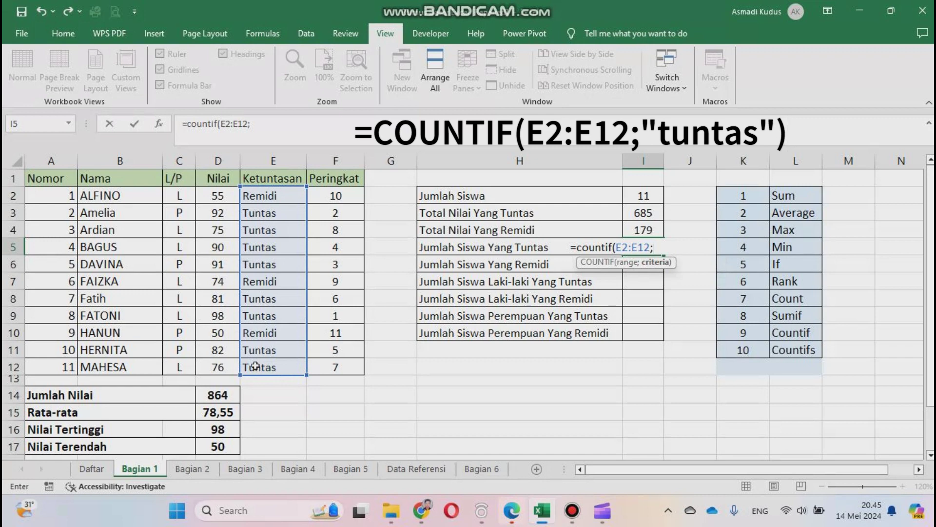
{"action": "type", "text": "\"tuntas\""}
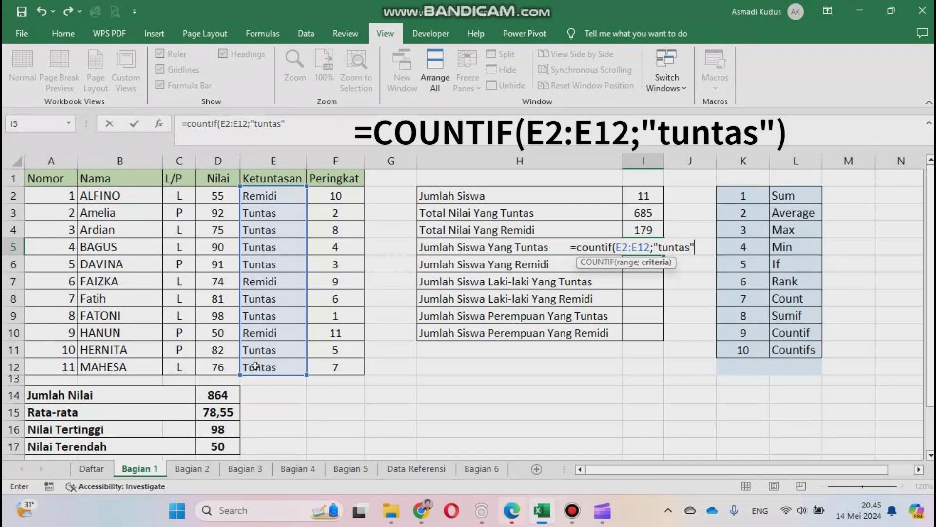
{"action": "type", "text": ";"}
{"action": "key", "text": "BackSpace"}
{"action": "type", "text": ")"}
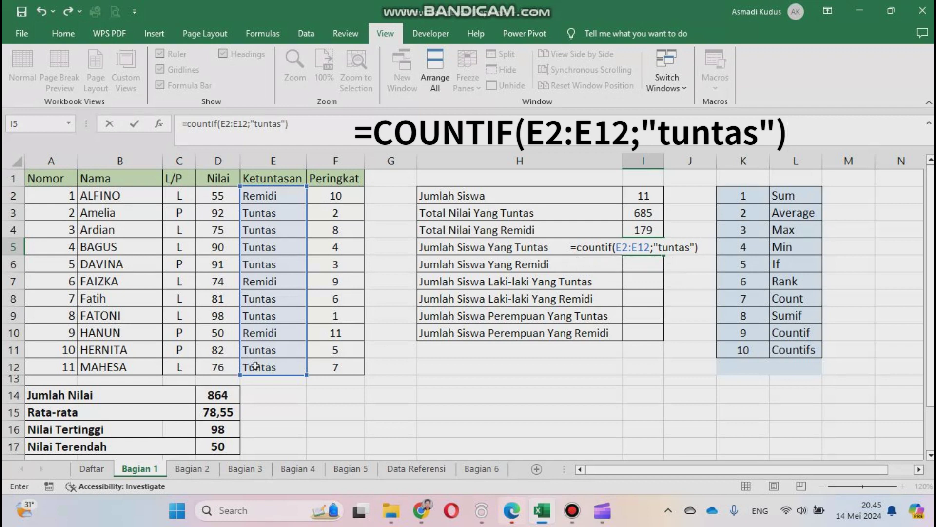
{"action": "key", "text": "Return"}
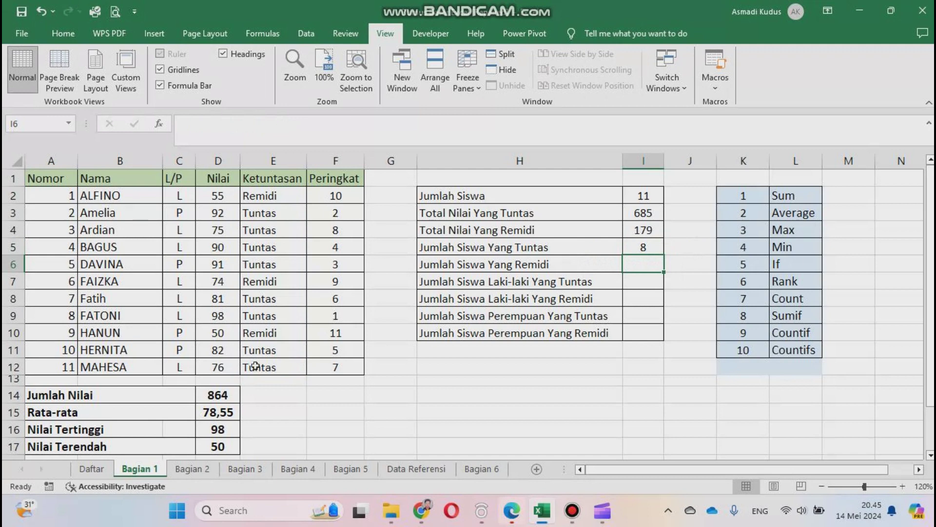
Enter =COUNTIF(E2:E12;"remidi") in cell I6 to count the remedial students for Jumlah Siswa Yang Remidi
{"action": "type", "text": "=cou"}
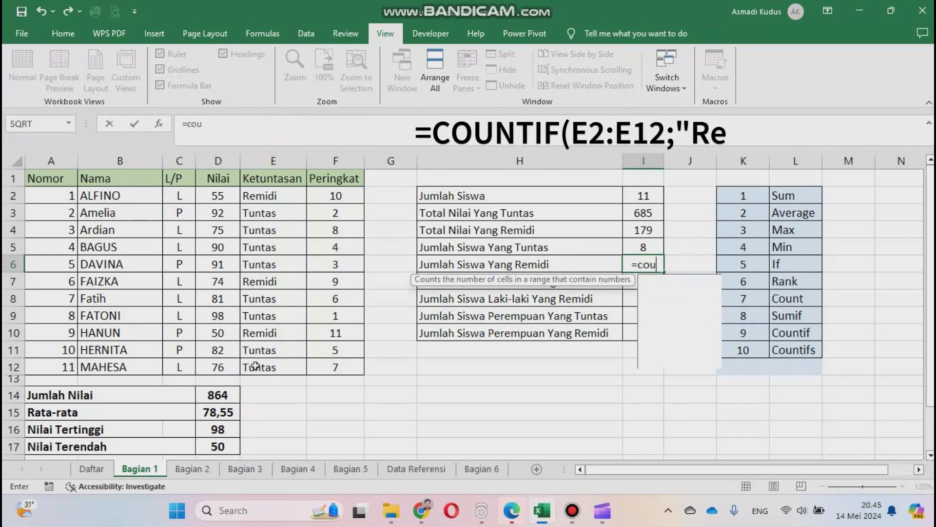
{"action": "type", "text": "ntif("}
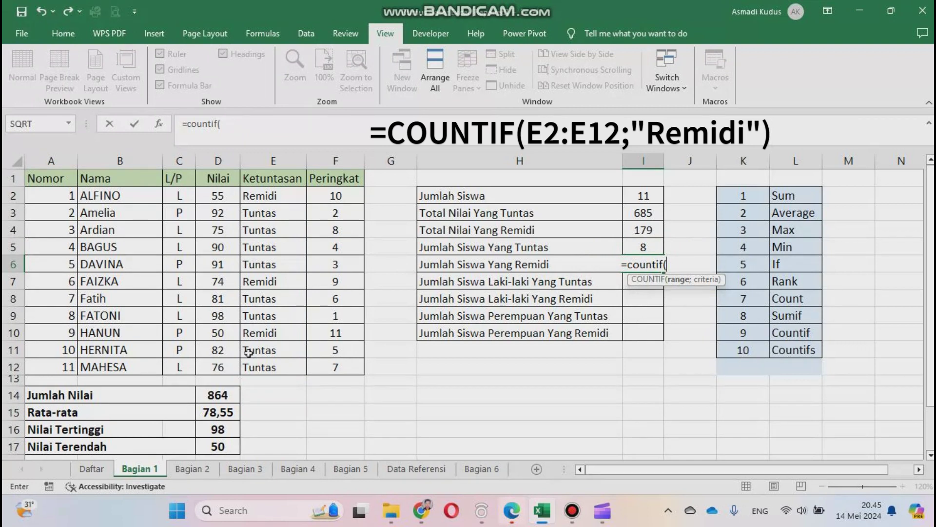
{"action": "left_click_drag", "start_coordinate": [264, 197], "coordinate": [271, 367]}
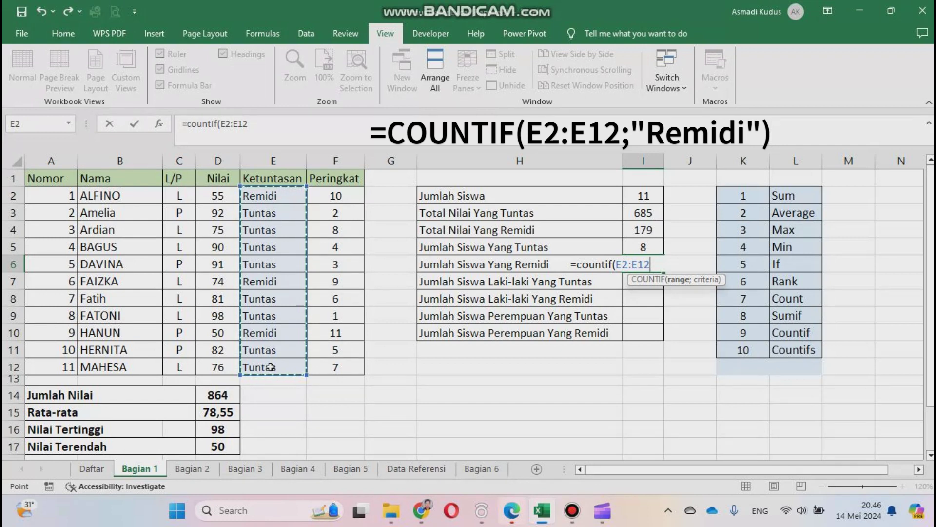
{"action": "type", "text": ";"}
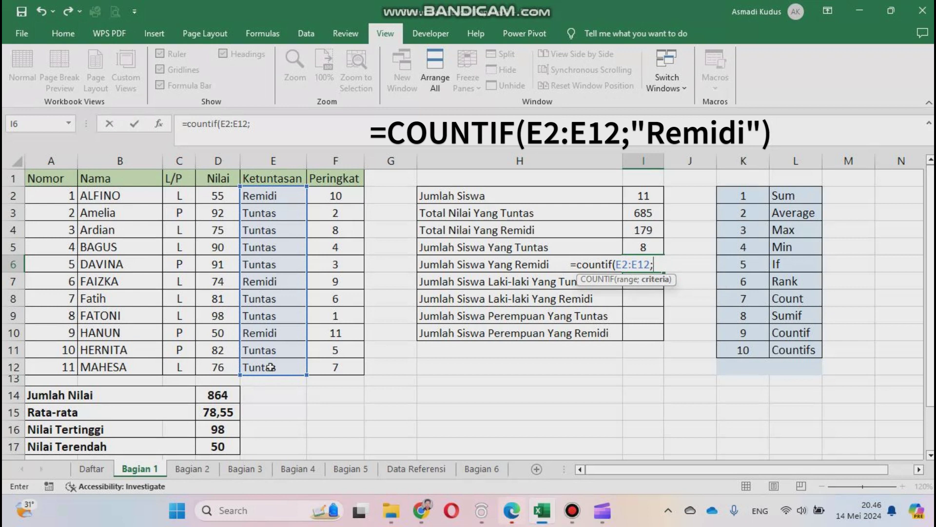
{"action": "type", "text": "\"remidi\")"}
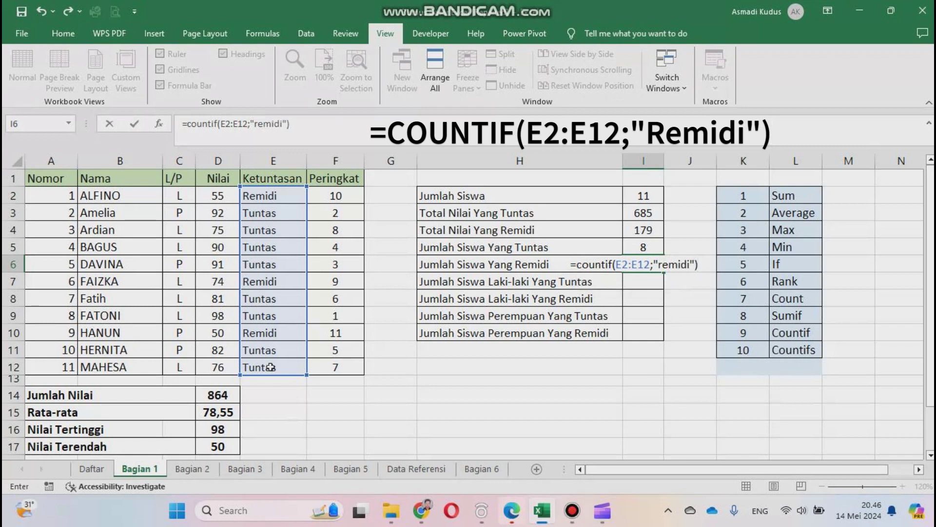
{"action": "key", "text": "Return"}
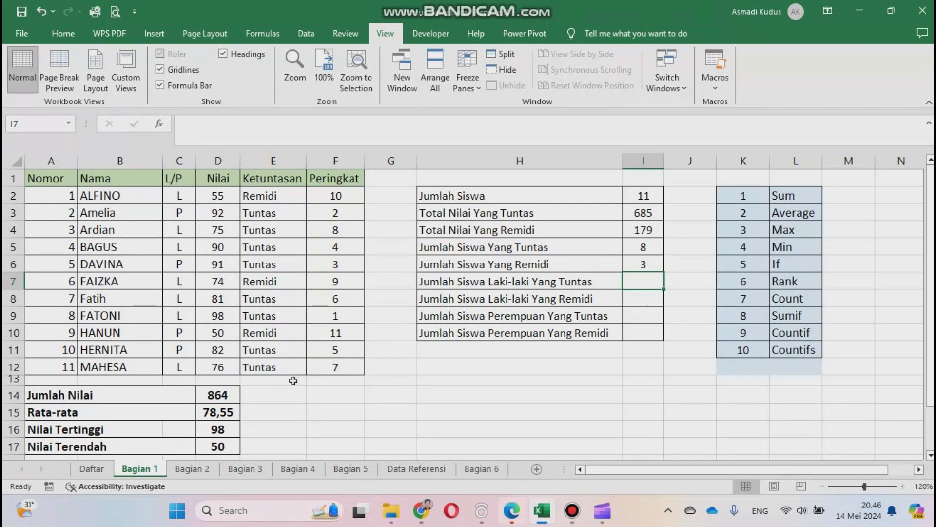
Enter =COUNTIFS(C2:C12;"L";E2:E12;"tuntas") in cell I7 to count the passing male students for Jumlah Siswa Laki-laki Yang Tuntas
{"action": "type", "text": "="}
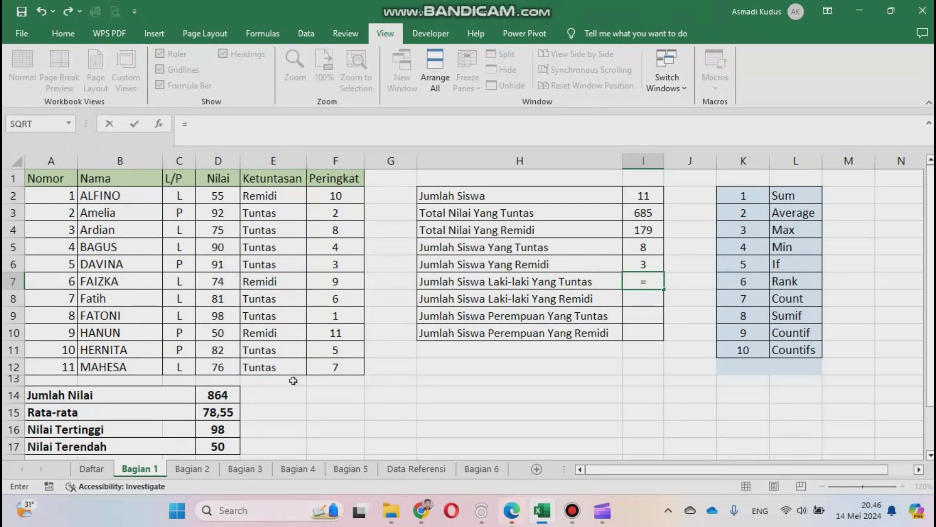
{"action": "type", "text": "count"}
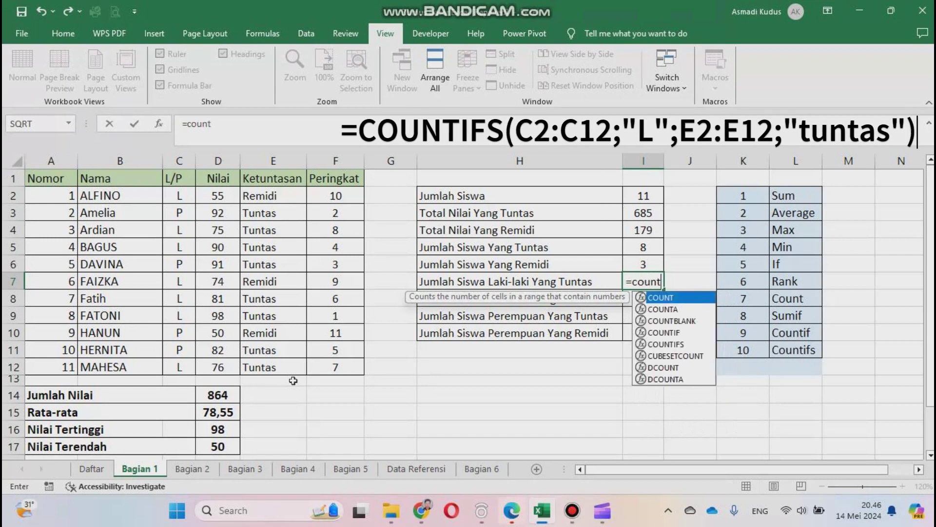
{"action": "type", "text": "i"}
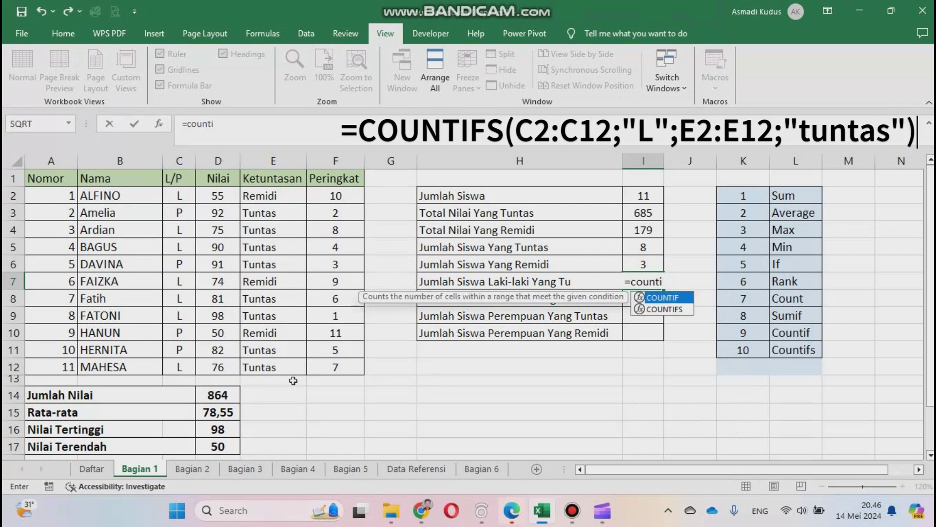
{"action": "type", "text": "fs"}
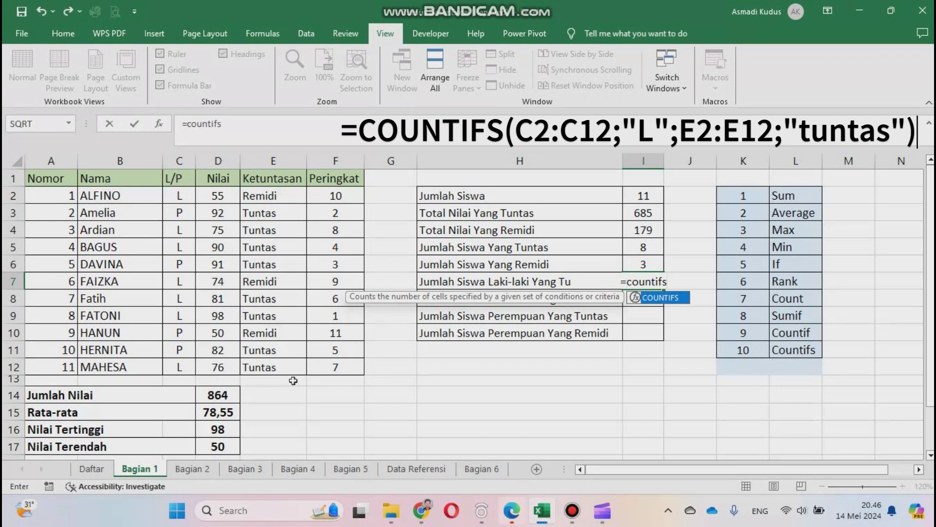
{"action": "type", "text": "("}
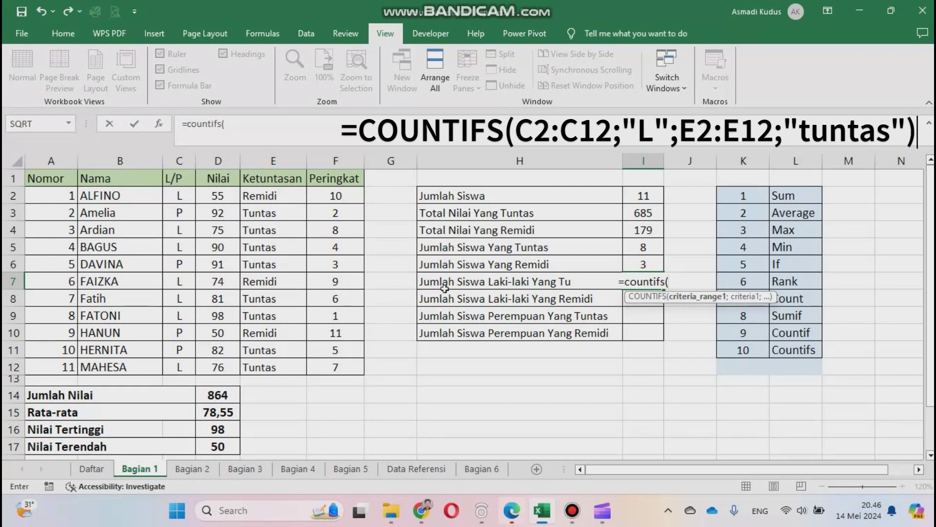
{"action": "left_click", "coordinate": [179, 197]}
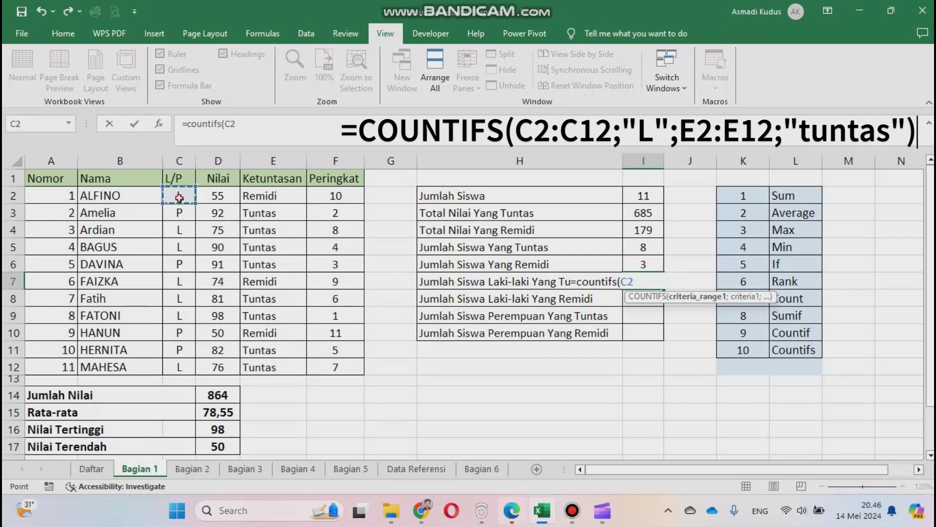
{"action": "left_click_drag", "start_coordinate": [179, 197], "coordinate": [179, 368]}
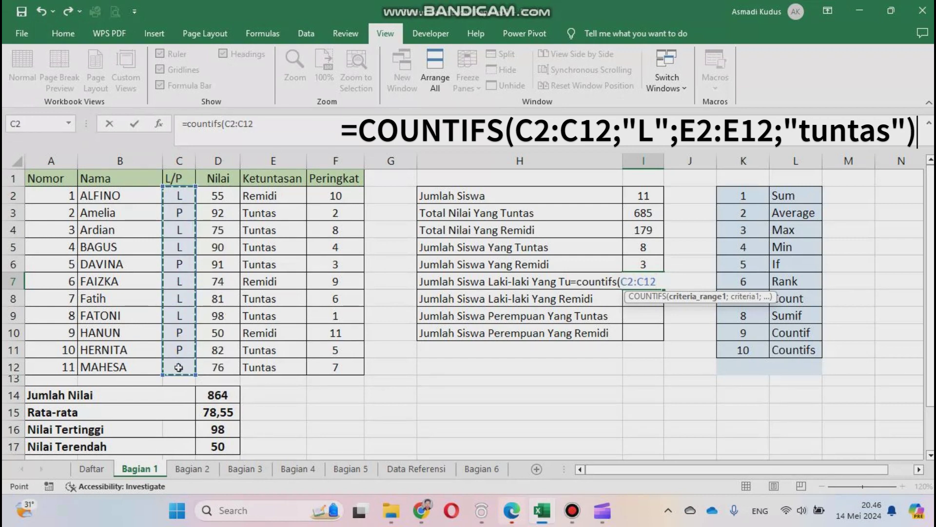
{"action": "type", "text": ";\"L"}
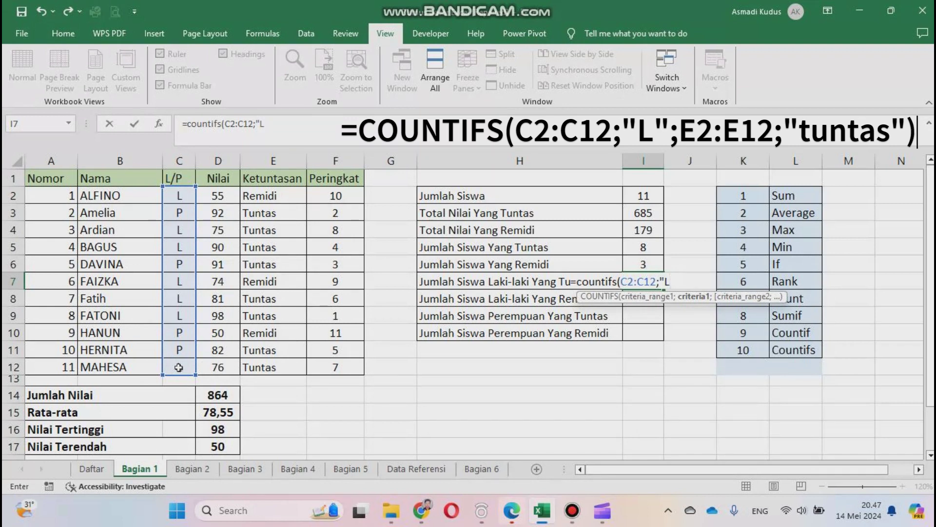
{"action": "type", "text": "\";"}
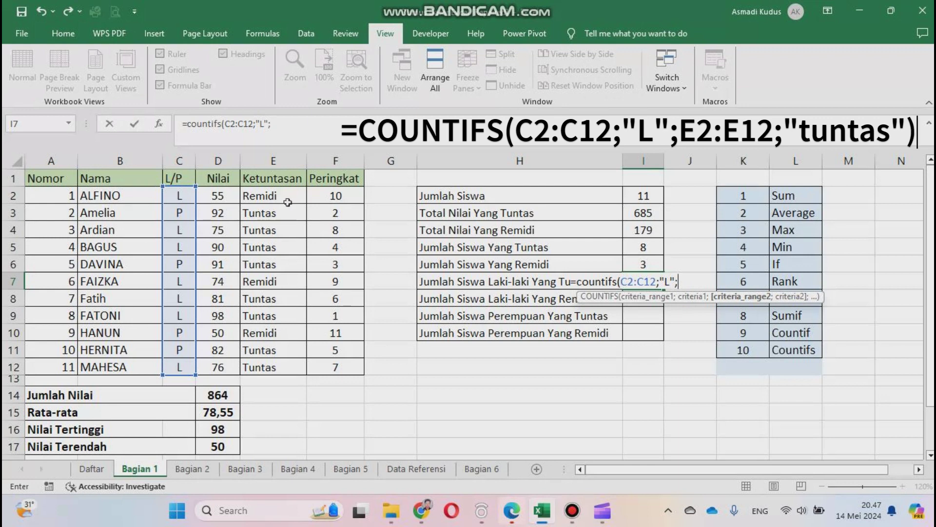
{"action": "left_click_drag", "start_coordinate": [271, 195], "coordinate": [267, 361]}
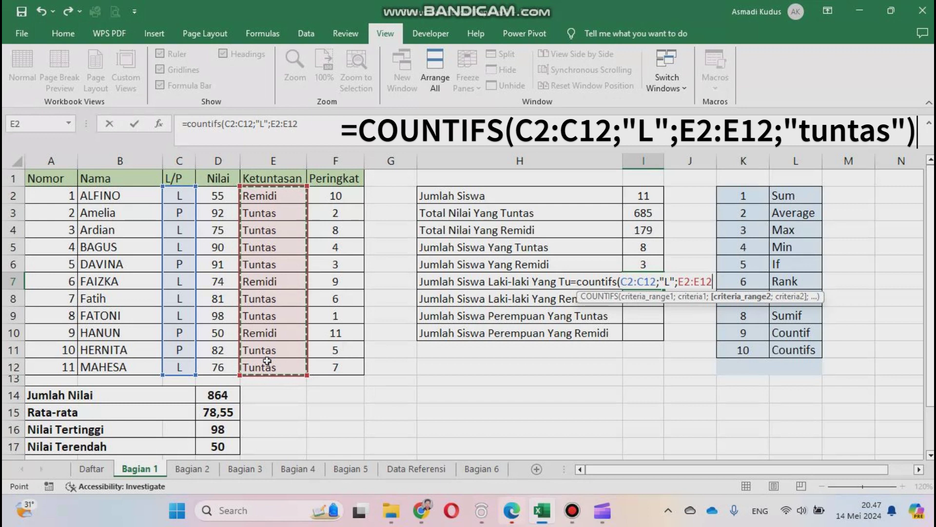
{"action": "type", "text": ";\""}
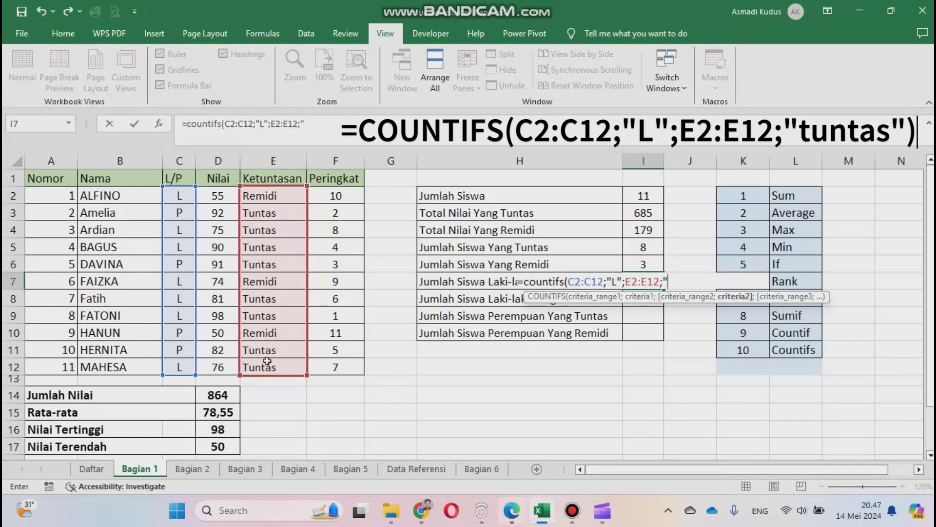
{"action": "type", "text": "tuntas\")"}
{"action": "key", "text": "Return"}
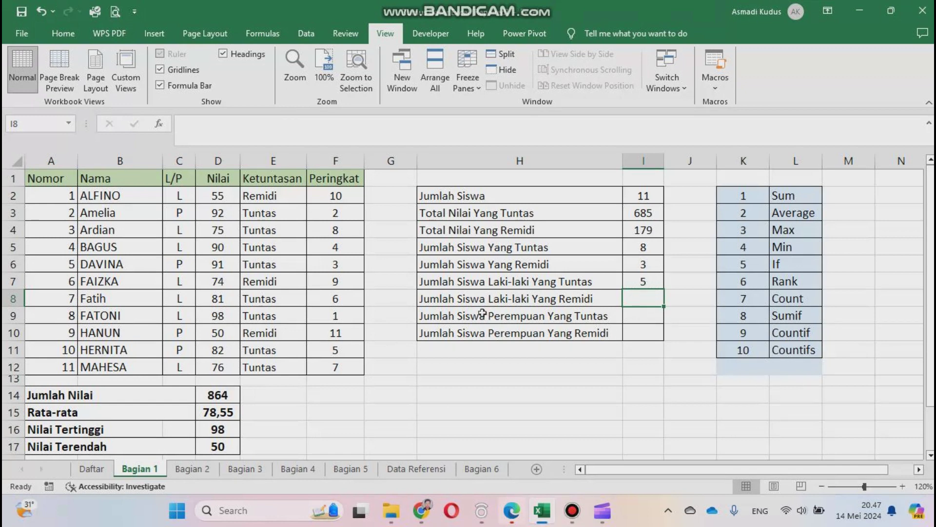
Enter =COUNTIFS(C2:C12;"L";E2:E12;"Remidi") in cell I8 to count the remedial male students for Jumlah Siswa Laki-laki Yang Remidi
{"action": "left_click", "coordinate": [610, 394]}
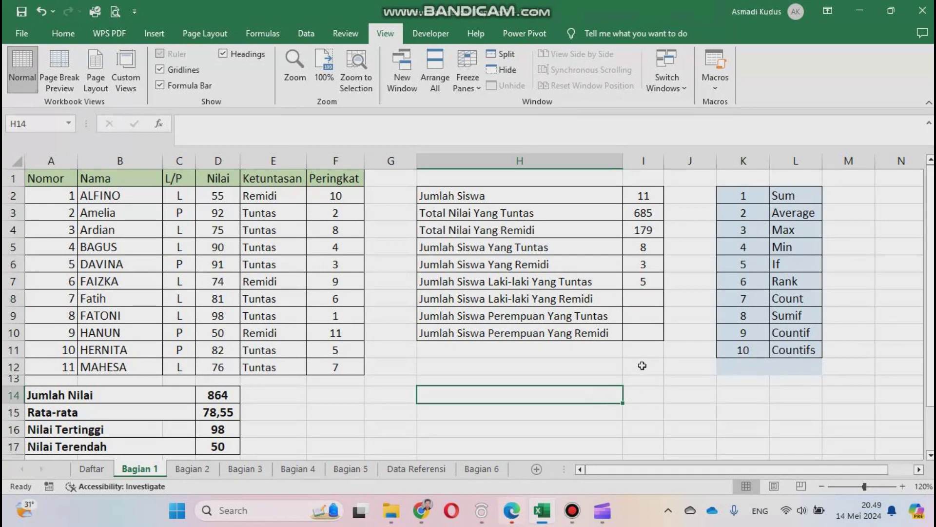
{"action": "left_click", "coordinate": [644, 297]}
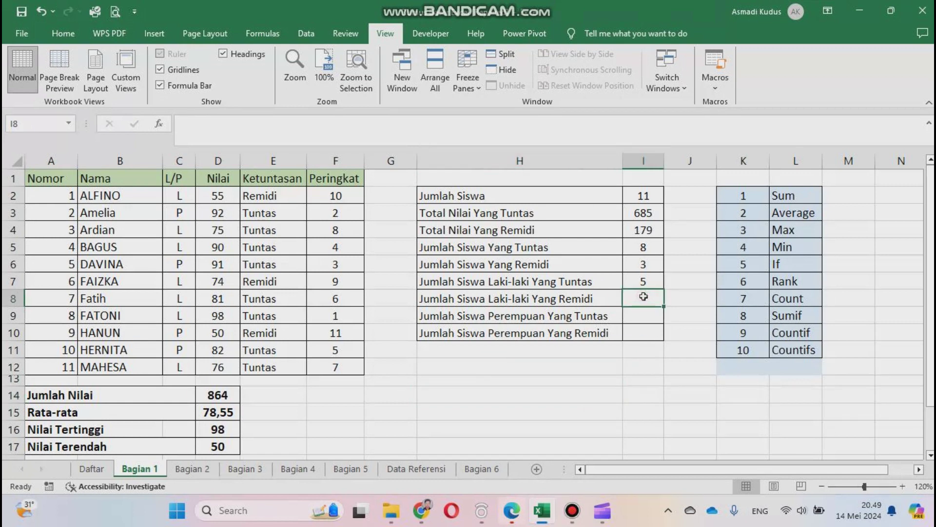
{"action": "type", "text": "=c"}
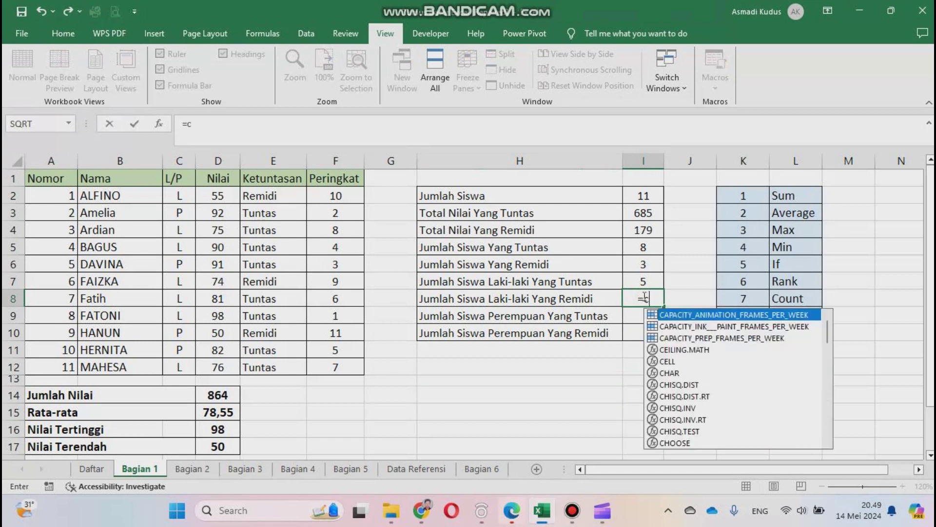
{"action": "type", "text": "ountifs"}
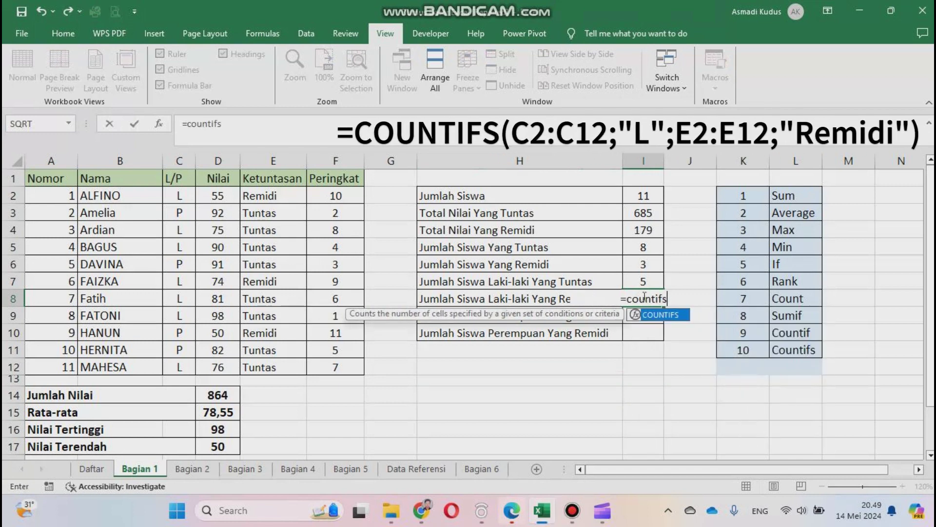
{"action": "type", "text": "("}
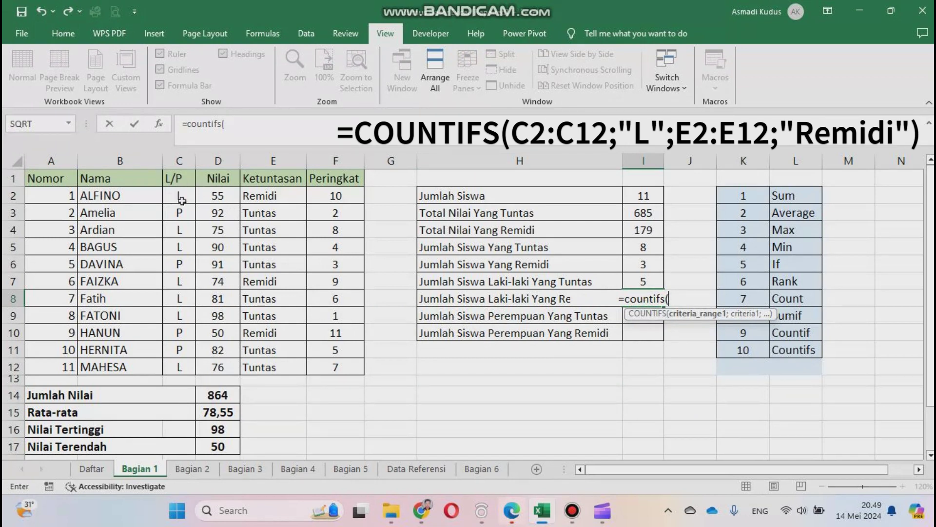
{"action": "left_click_drag", "start_coordinate": [177, 200], "coordinate": [174, 364]}
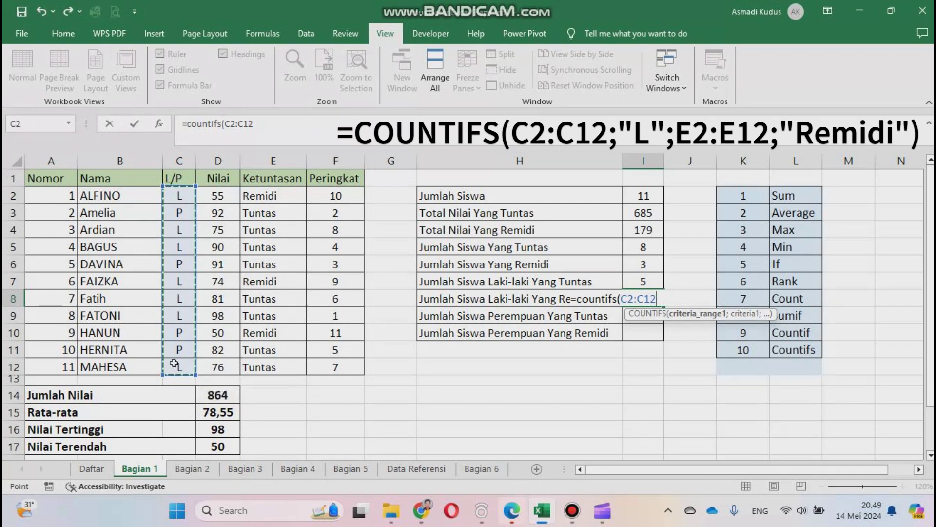
{"action": "type", "text": ";"}
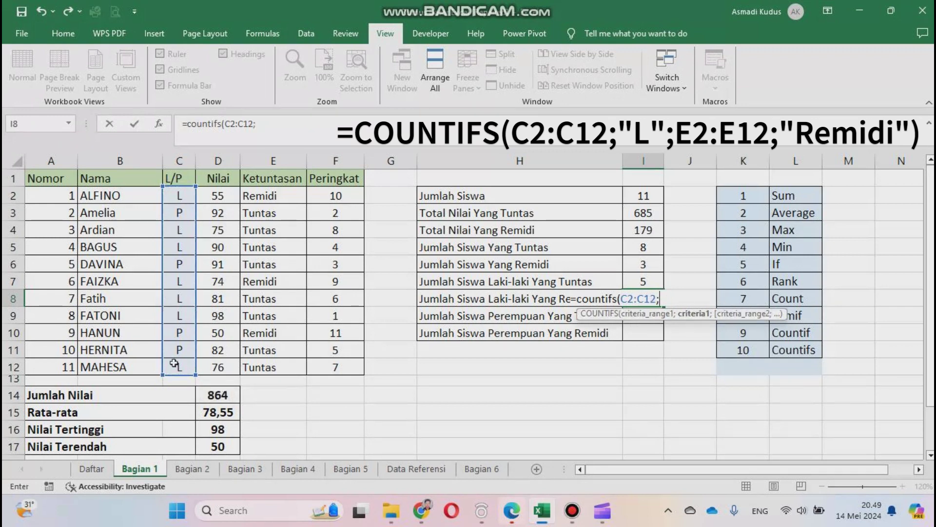
{"action": "type", "text": "\"L\";"}
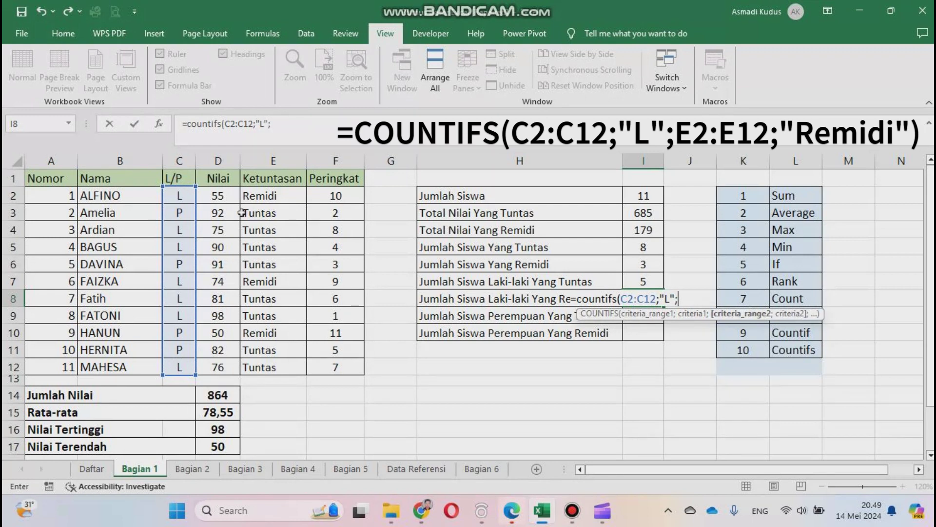
{"action": "left_click_drag", "start_coordinate": [258, 196], "coordinate": [273, 369]}
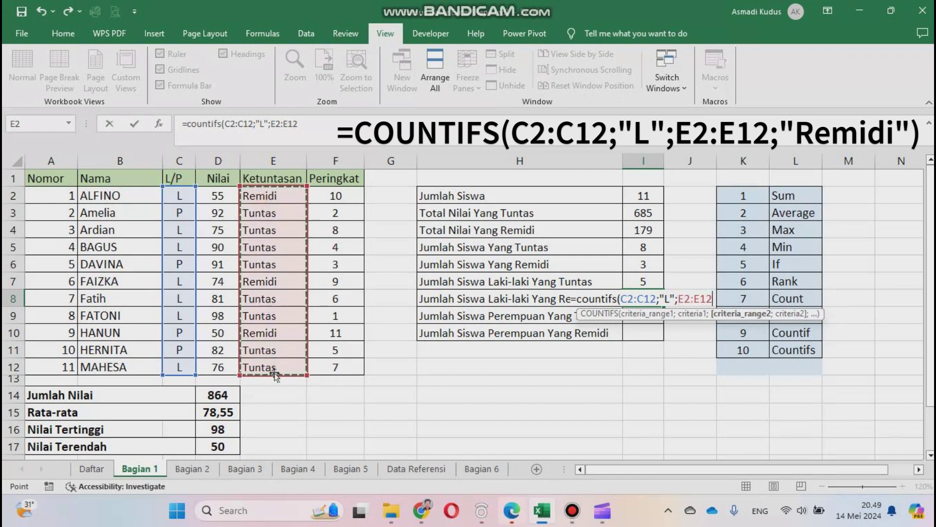
{"action": "type", "text": ";"}
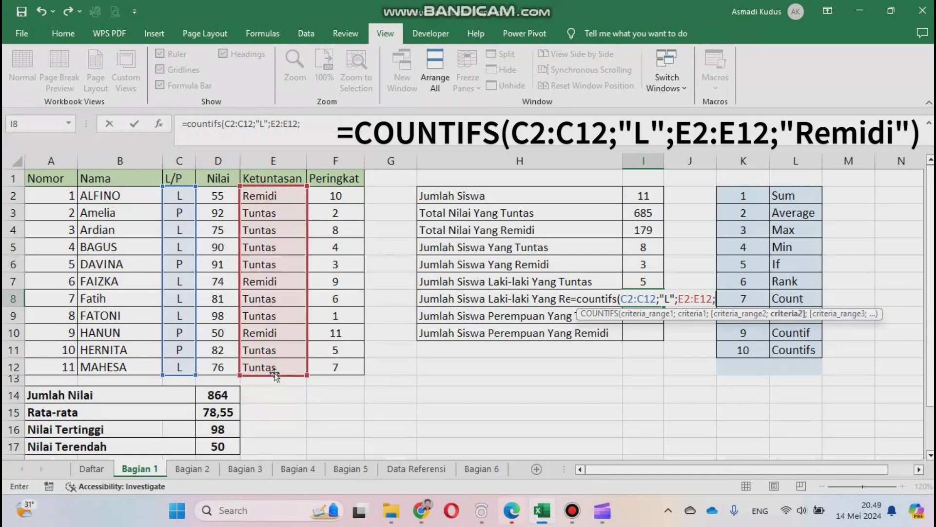
{"action": "type", "text": "\""}
{"action": "type", "text": "Re"}
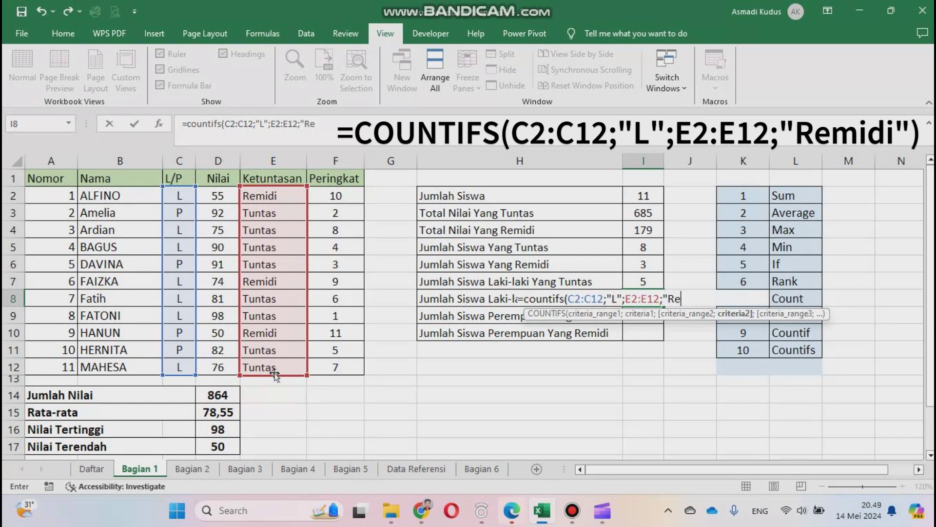
{"action": "type", "text": "midi\")"}
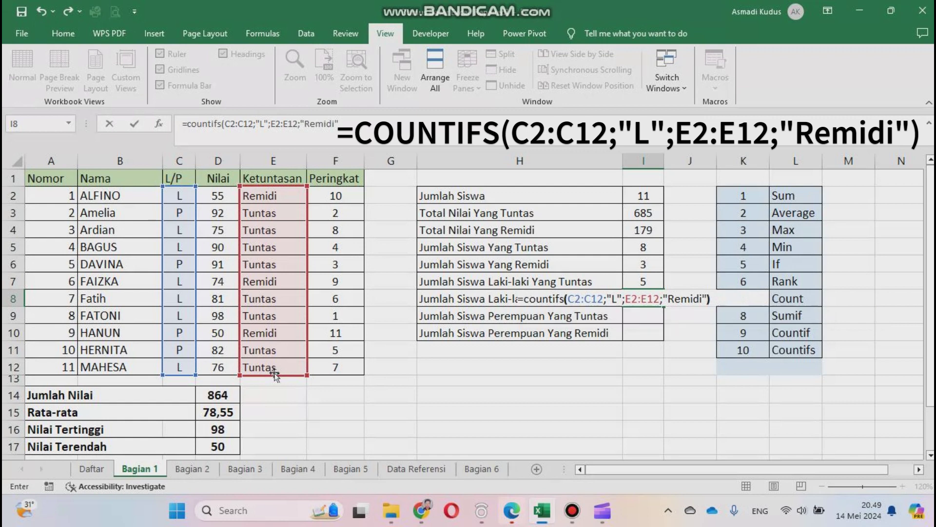
{"action": "key", "text": "Return"}
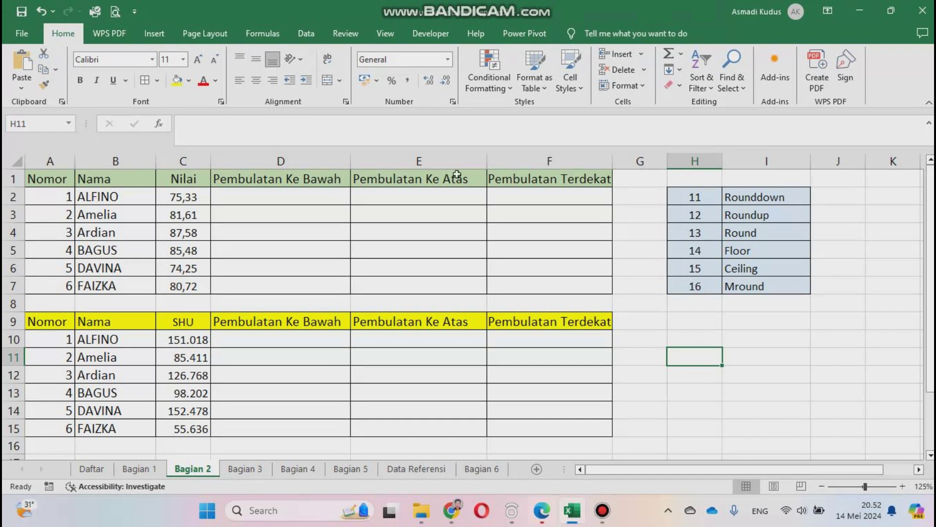
Enter =ROUNDDOWN(C2;0) in cell D2 and fill it down to D7 for the Pembulatan Ke Bawah column of the Nilai table
{"action": "left_click", "coordinate": [299, 198]}
{"action": "type", "text": "="}
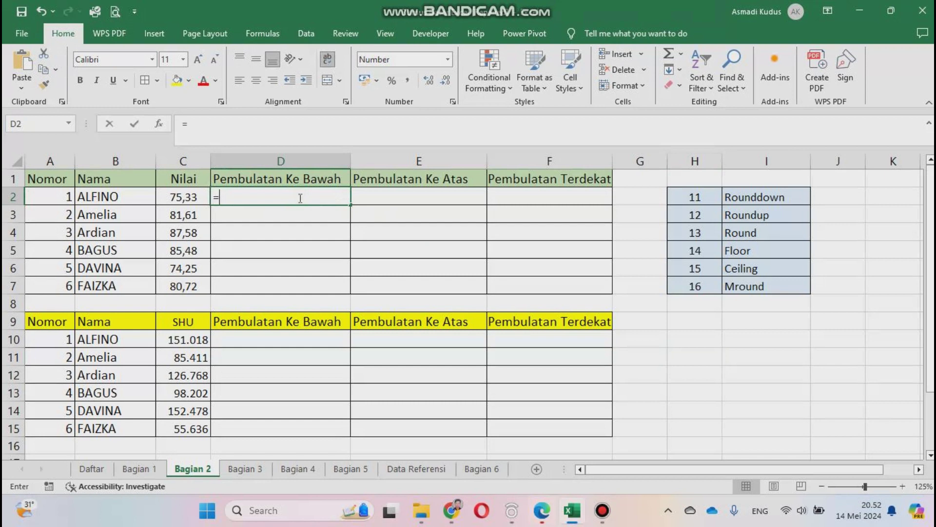
{"action": "type", "text": "roundd"}
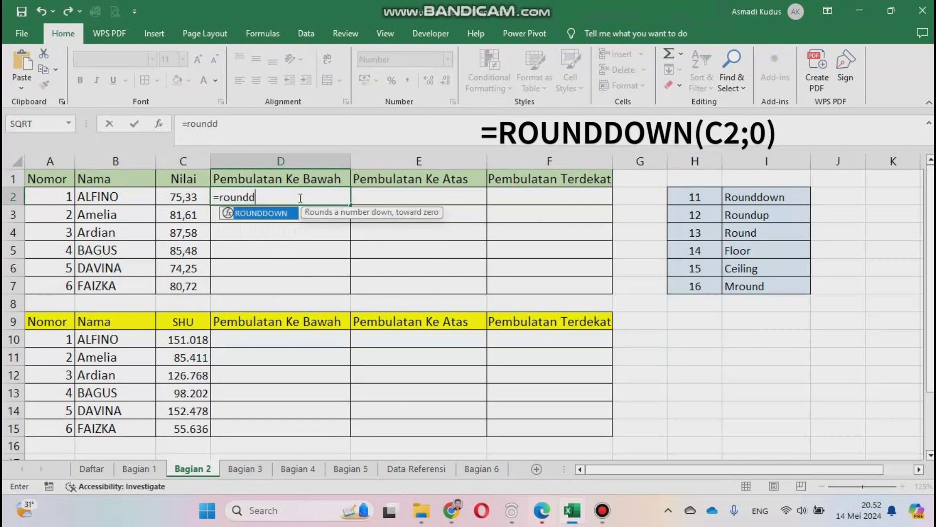
{"action": "type", "text": "own("}
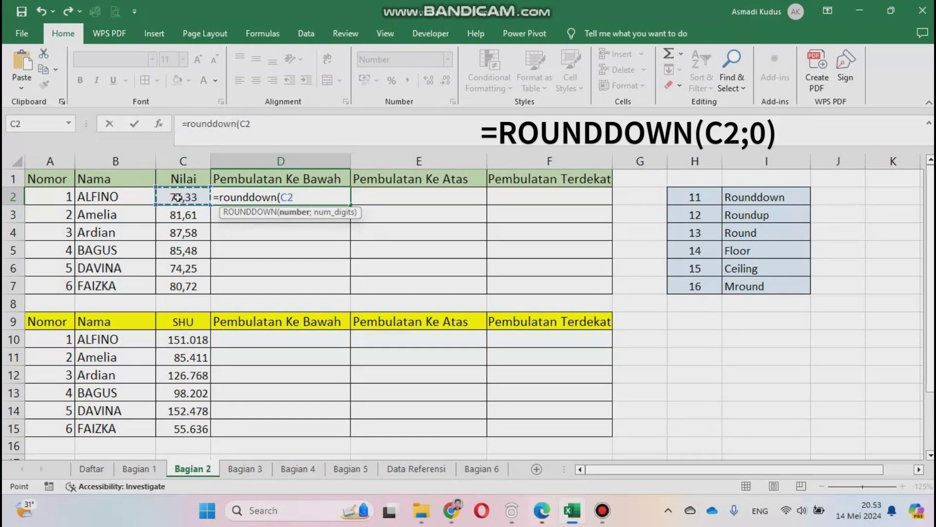
{"action": "type", "text": ";0"}
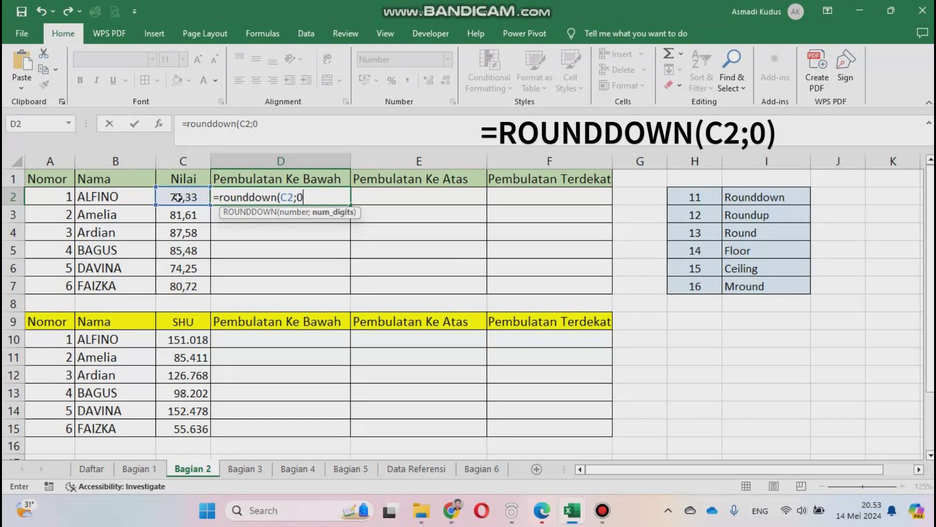
{"action": "type", "text": ")"}
{"action": "key", "text": "Return"}
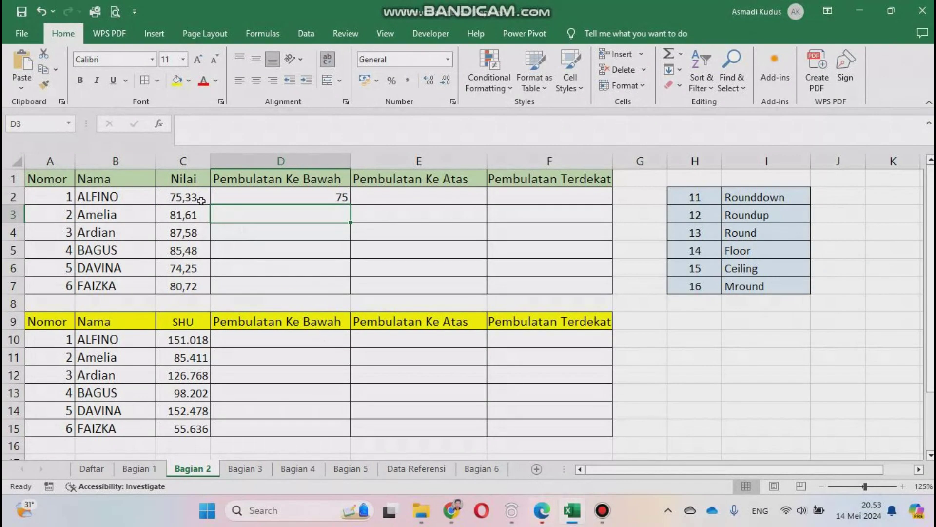
{"action": "left_click", "coordinate": [249, 196]}
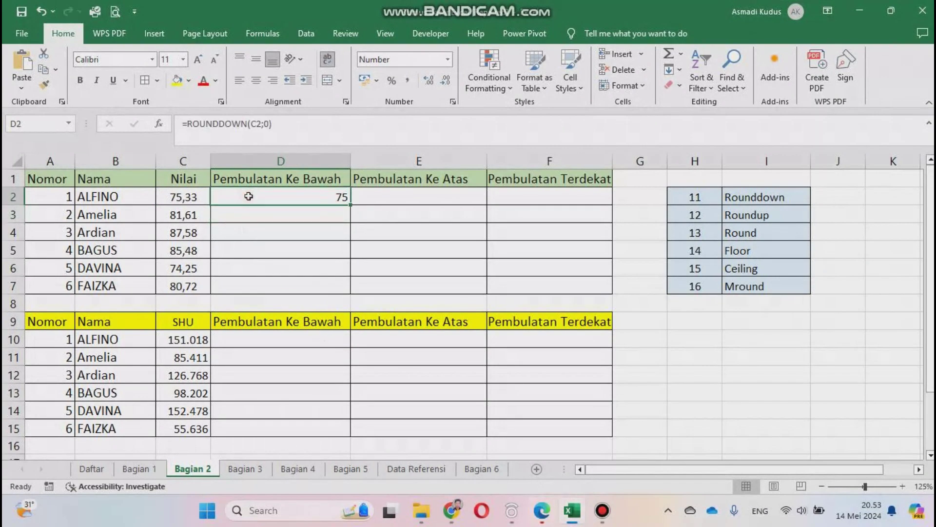
{"action": "double_click", "coordinate": [352, 206]}
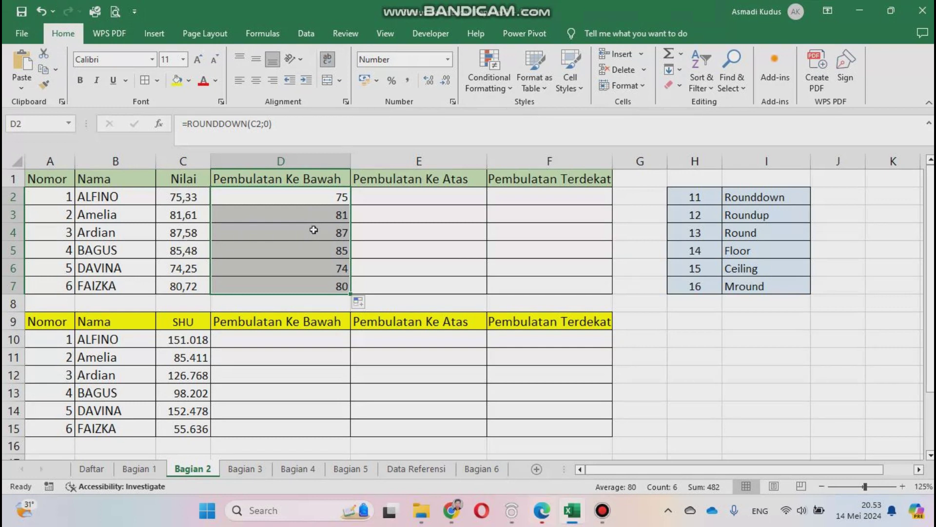
Enter =ROUNDUP(C2;0) in cell E2 and fill it down to E7 for the Pembulatan Ke Atas column of the Nilai table
{"action": "left_click", "coordinate": [412, 197]}
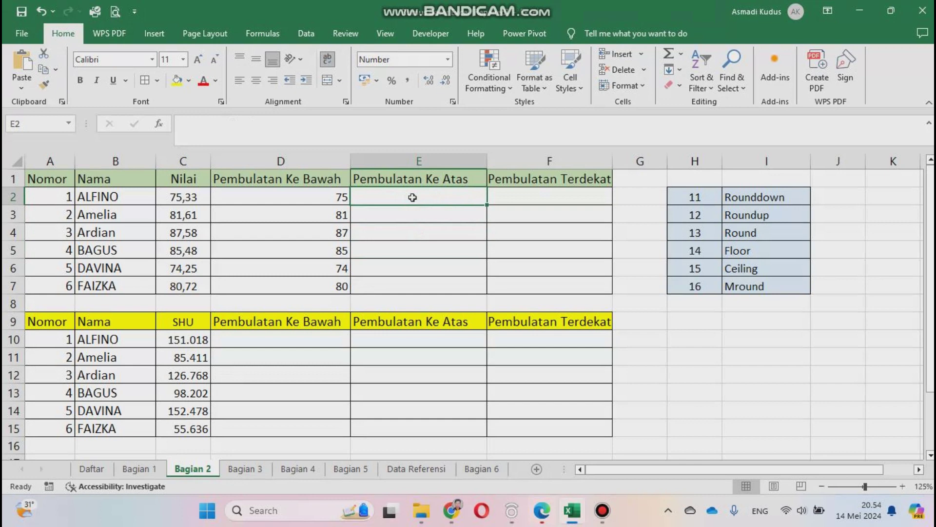
{"action": "type", "text": "=r"}
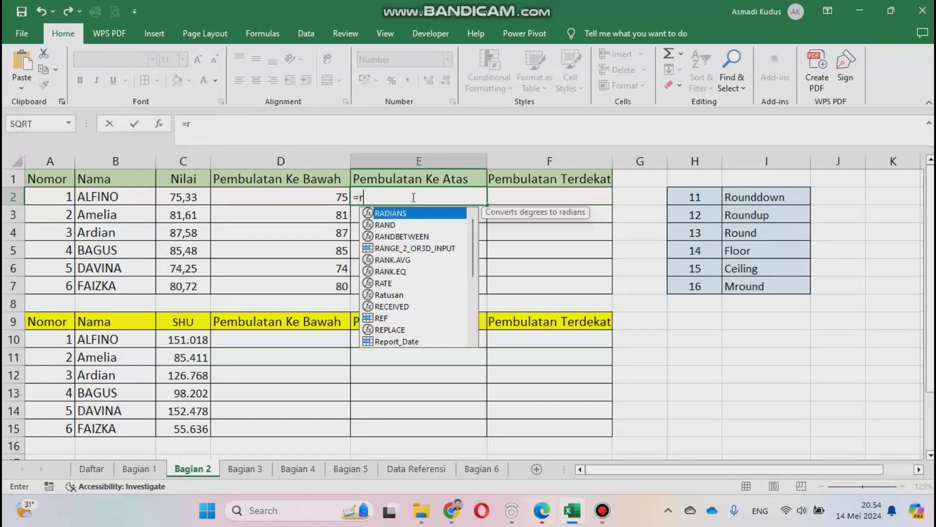
{"action": "type", "text": "oundu"}
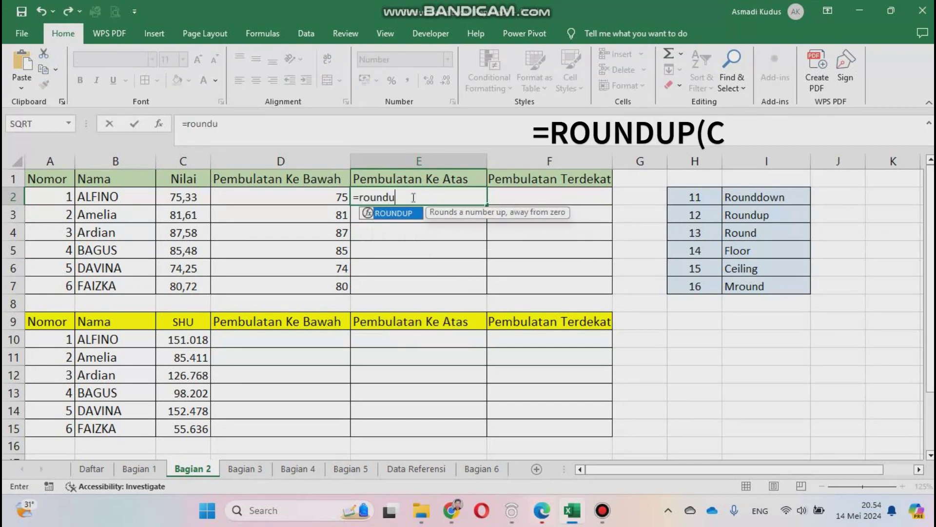
{"action": "type", "text": "p("}
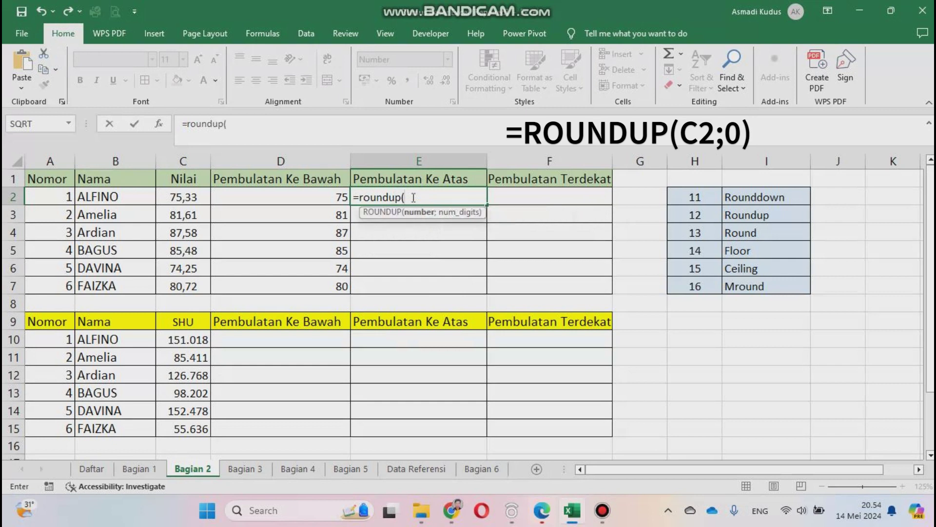
{"action": "left_click", "coordinate": [176, 198]}
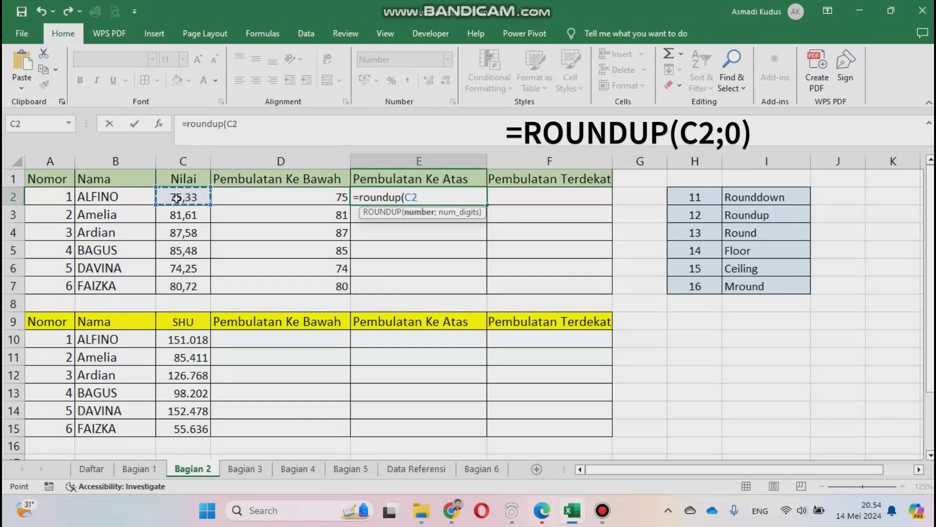
{"action": "type", "text": ";"}
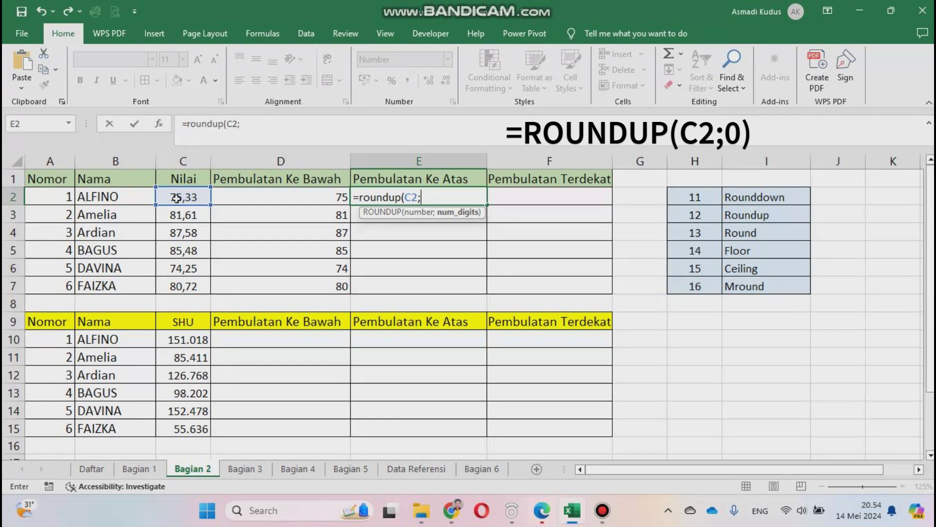
{"action": "type", "text": ")"}
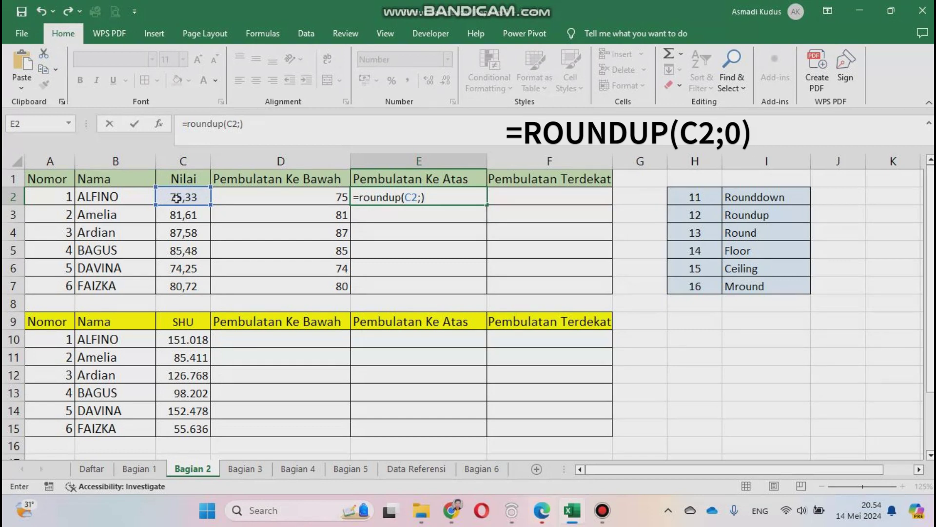
{"action": "key", "text": "BackSpace"}
{"action": "type", "text": "0)"}
{"action": "key", "text": "Return"}
{"action": "key", "text": "Up"}
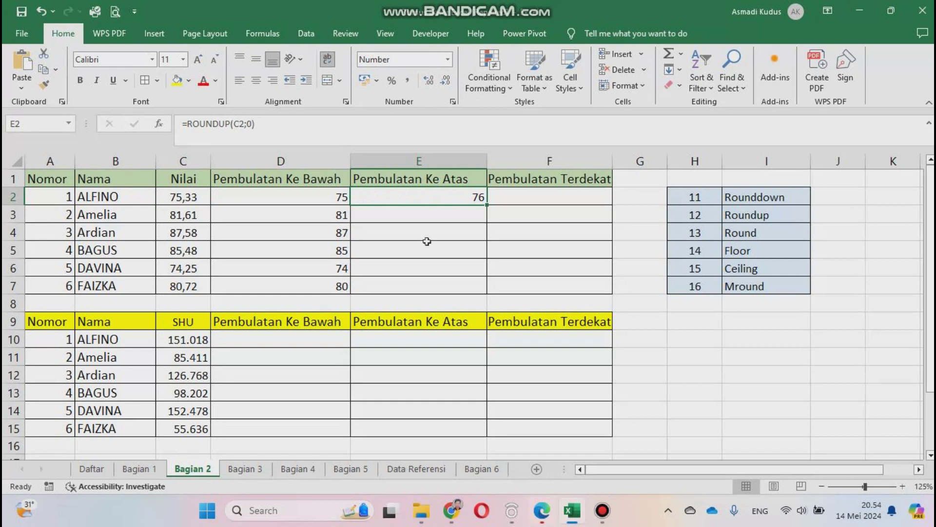
{"action": "double_click", "coordinate": [487, 207]}
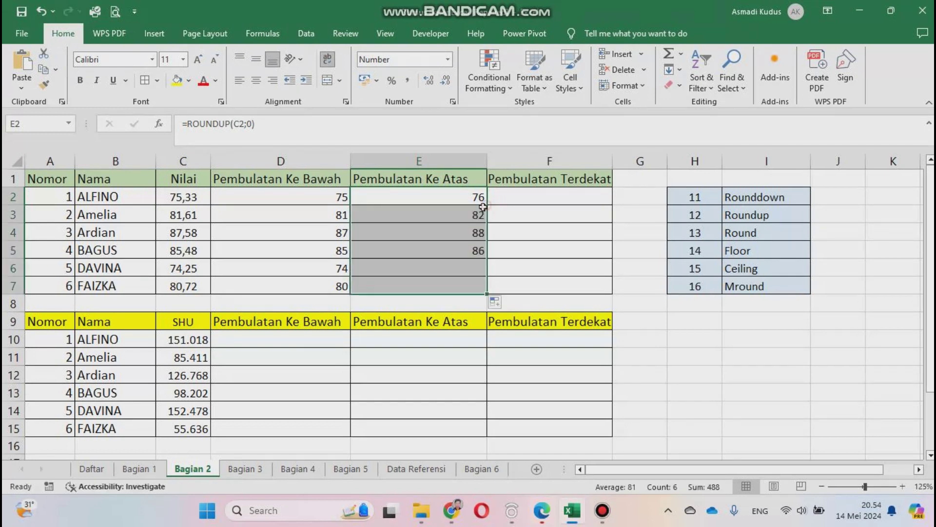
Enter =ROUND(C2;0) in cell F2 and fill it down to F7 for the Pembulatan Terdekat column of the Nilai table
{"action": "left_click", "coordinate": [541, 195]}
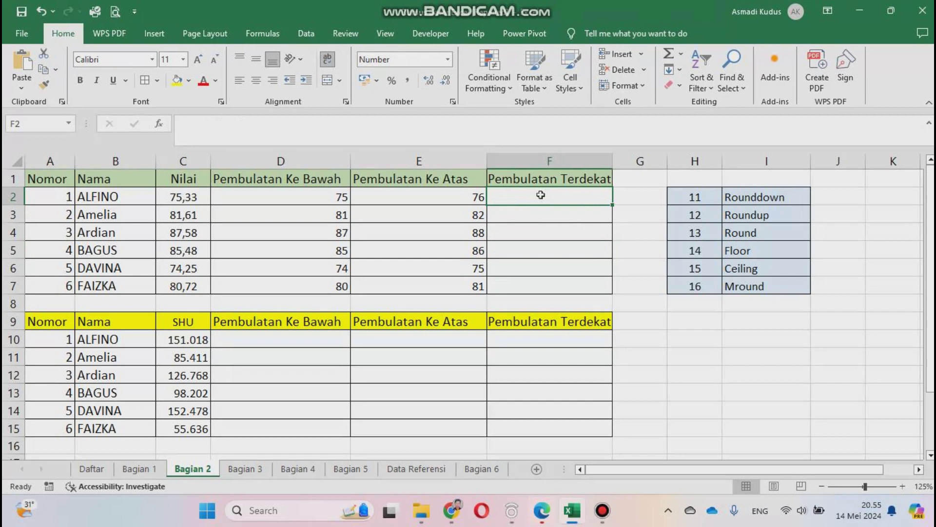
{"action": "type", "text": "="}
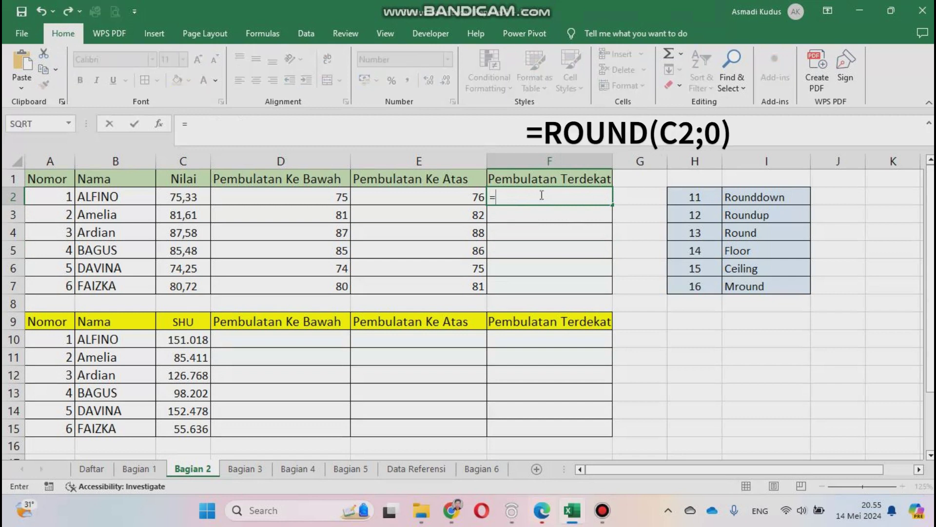
{"action": "type", "text": "round("}
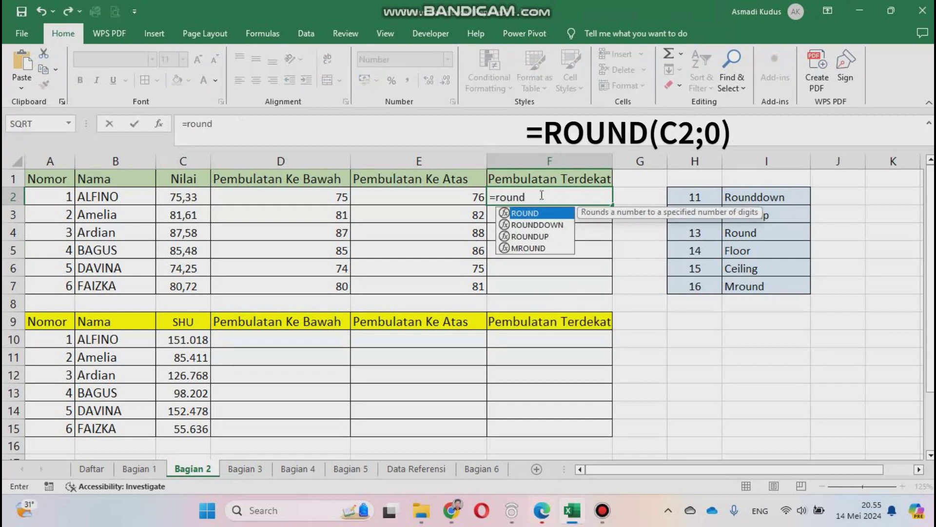
{"action": "left_click", "coordinate": [184, 196]}
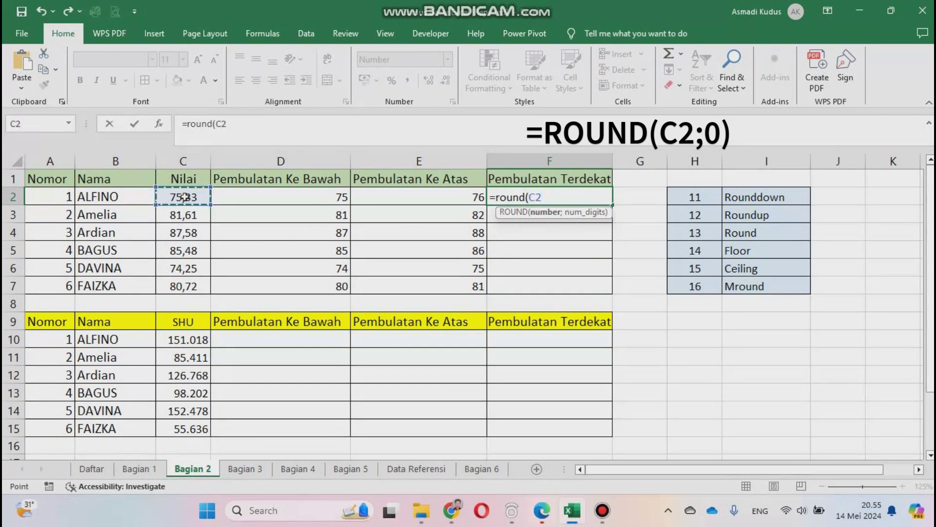
{"action": "type", "text": ";"}
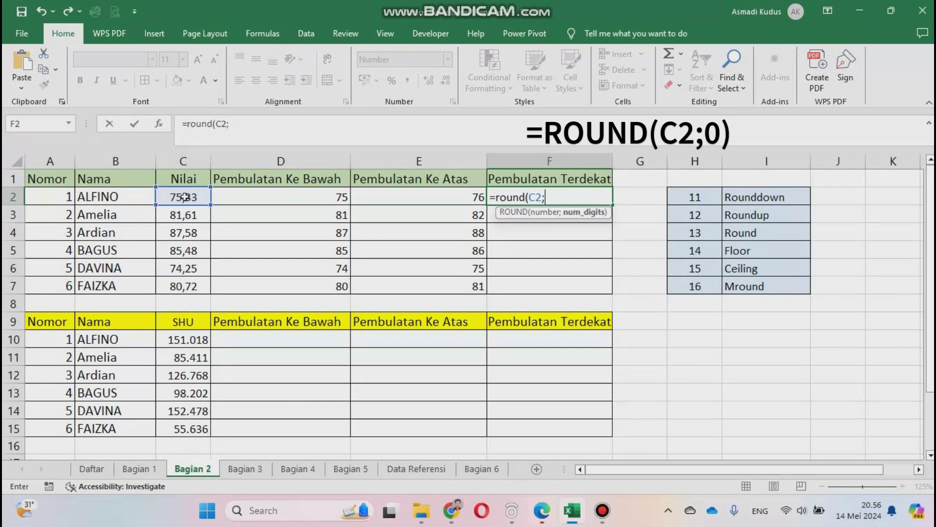
{"action": "type", "text": "0)"}
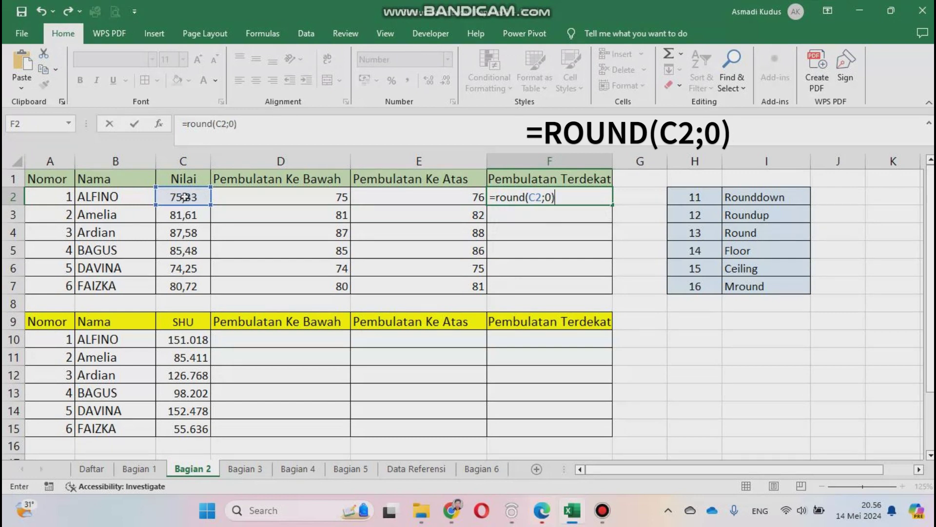
{"action": "key", "text": "Return"}
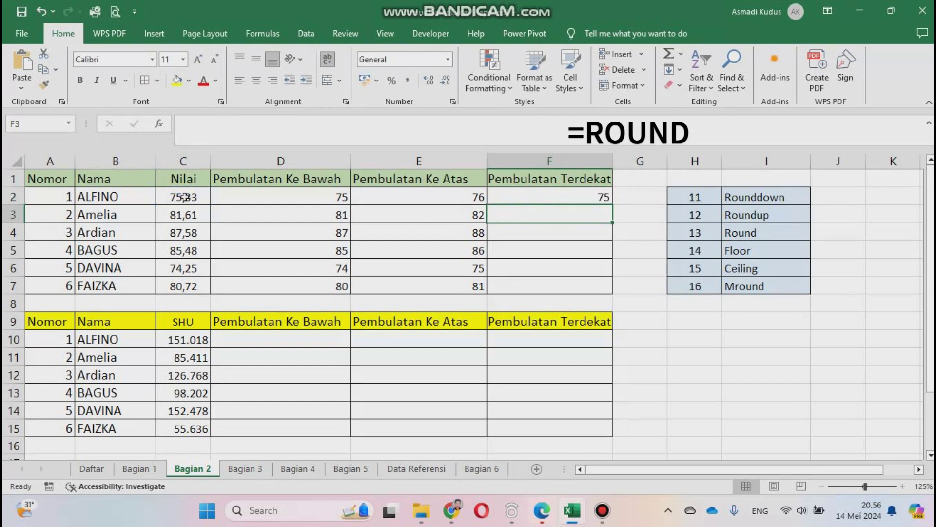
{"action": "key", "text": "Up"}
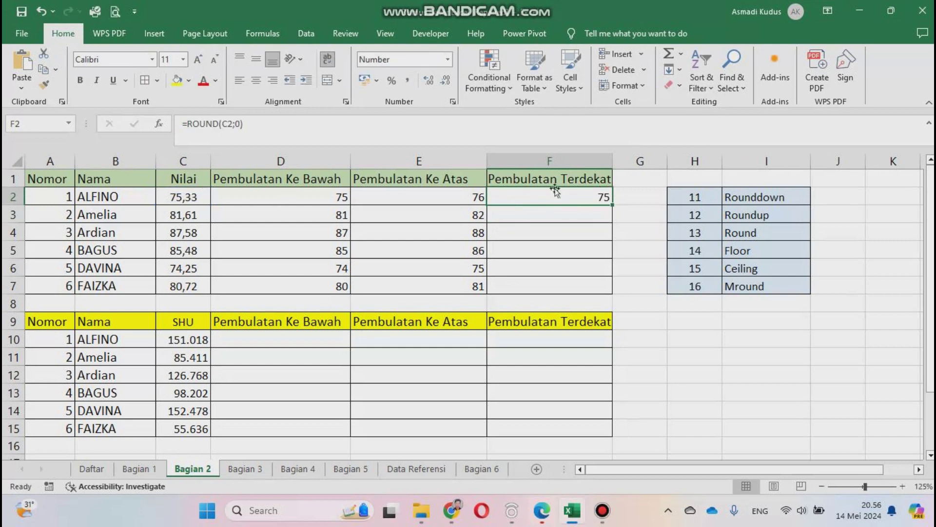
{"action": "double_click", "coordinate": [613, 204]}
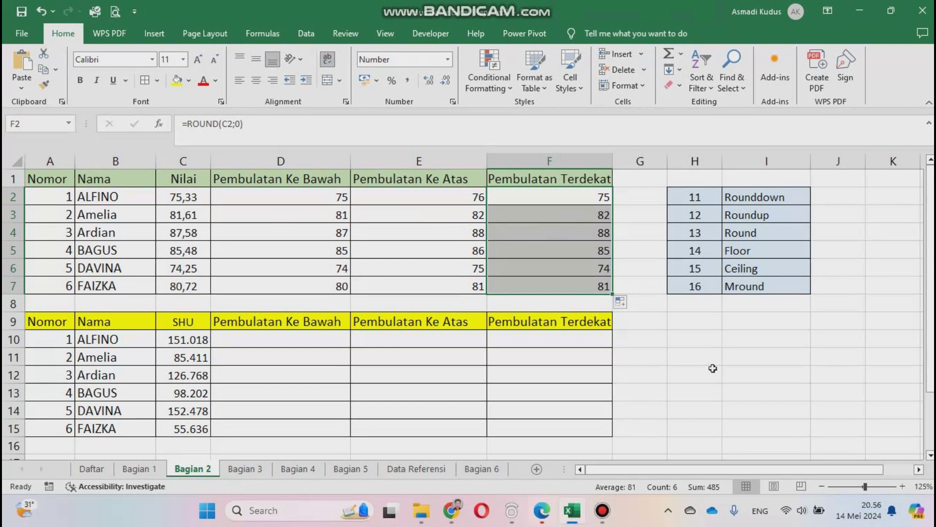
{"action": "left_click", "coordinate": [701, 354]}
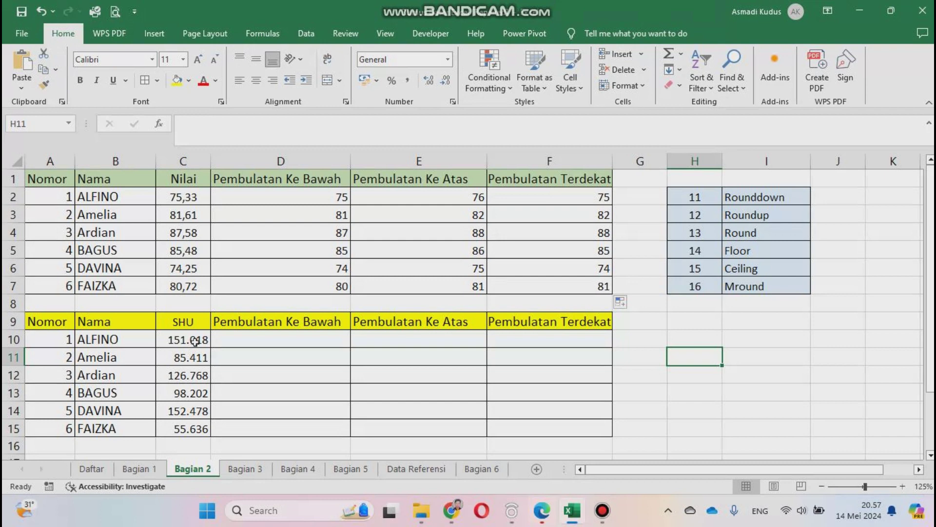
{"action": "left_click", "coordinate": [195, 341]}
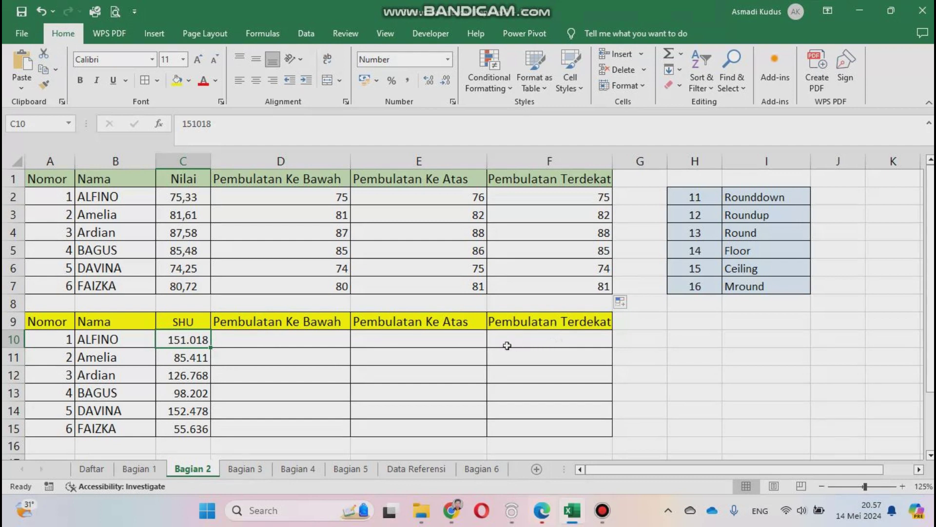
{"action": "left_click", "coordinate": [416, 390]}
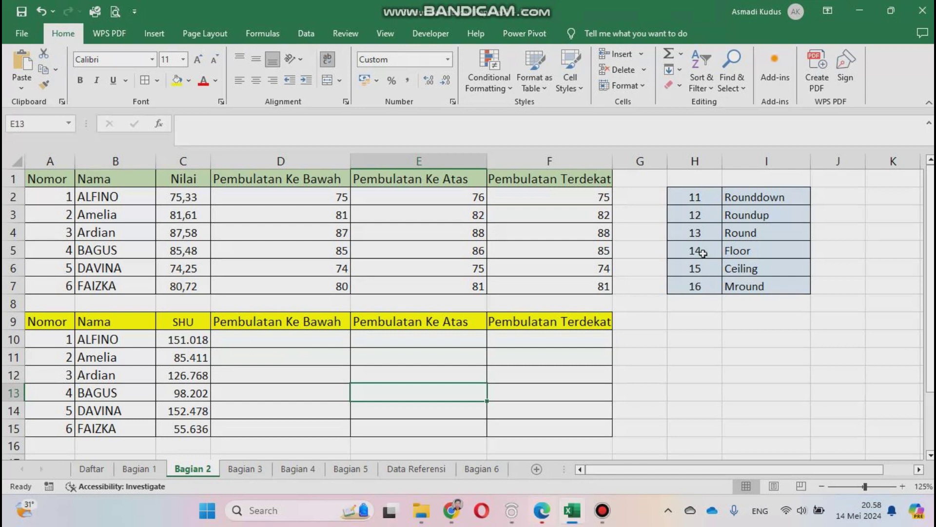
Enter =FLOOR(C10;500) in cell D10 to round the first SHU value down to a multiple of 500
{"action": "left_click", "coordinate": [289, 345]}
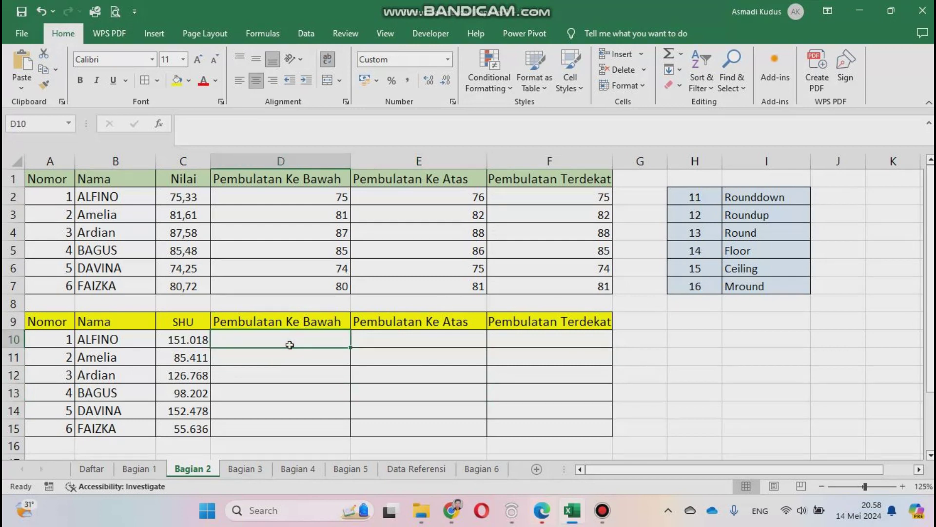
{"action": "type", "text": "=f"}
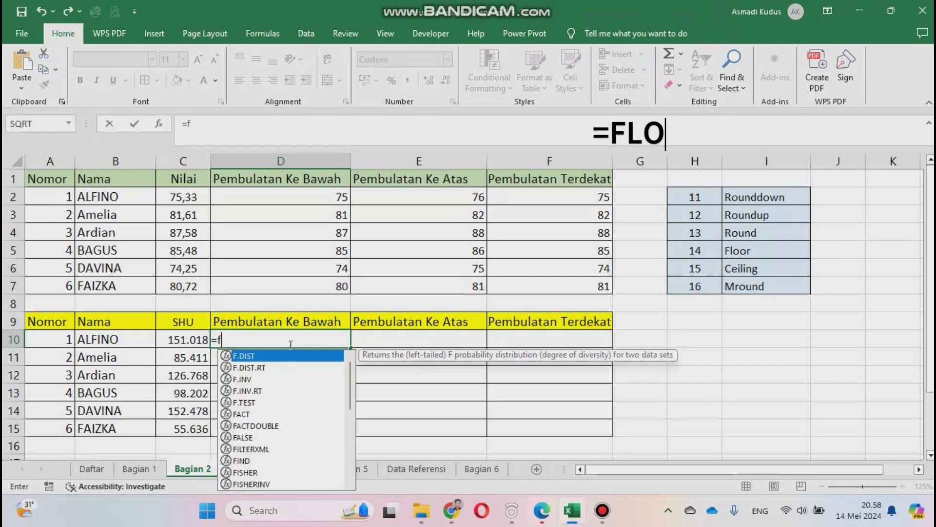
{"action": "type", "text": "loor"}
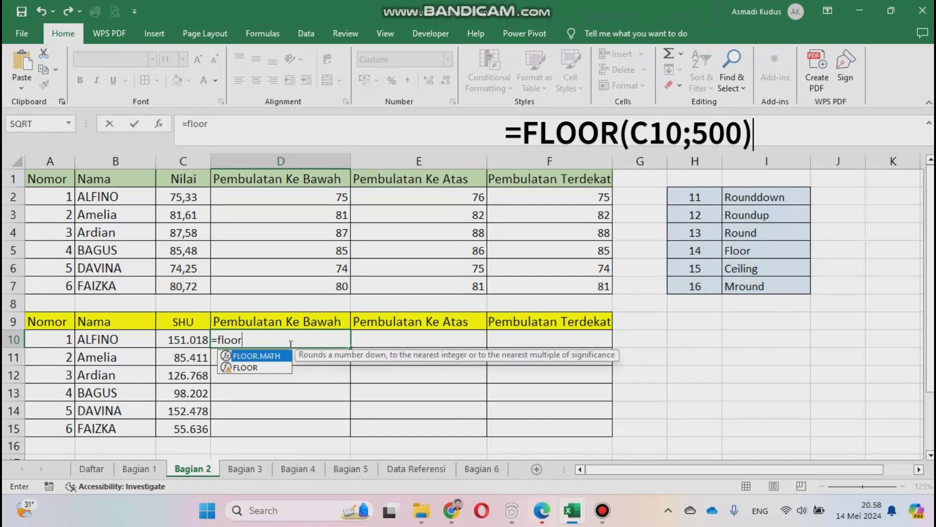
{"action": "type", "text": "("}
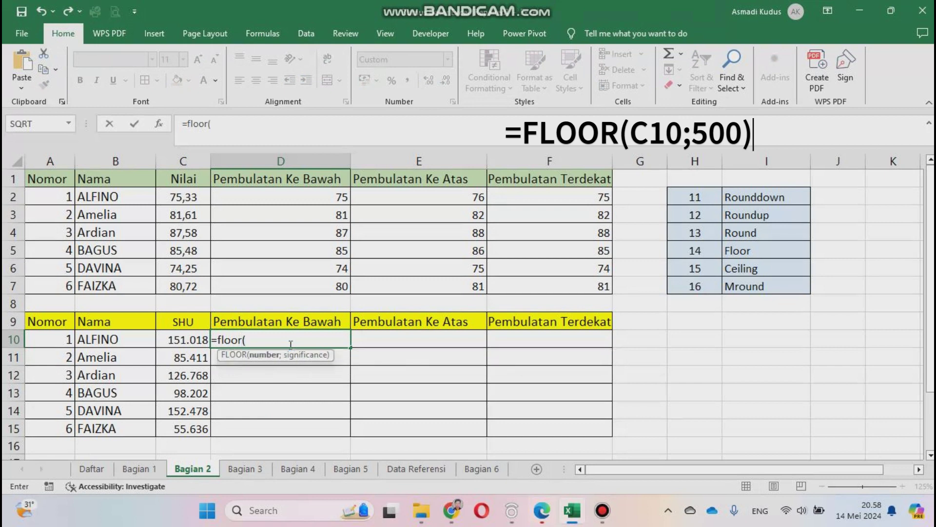
{"action": "left_click", "coordinate": [177, 341]}
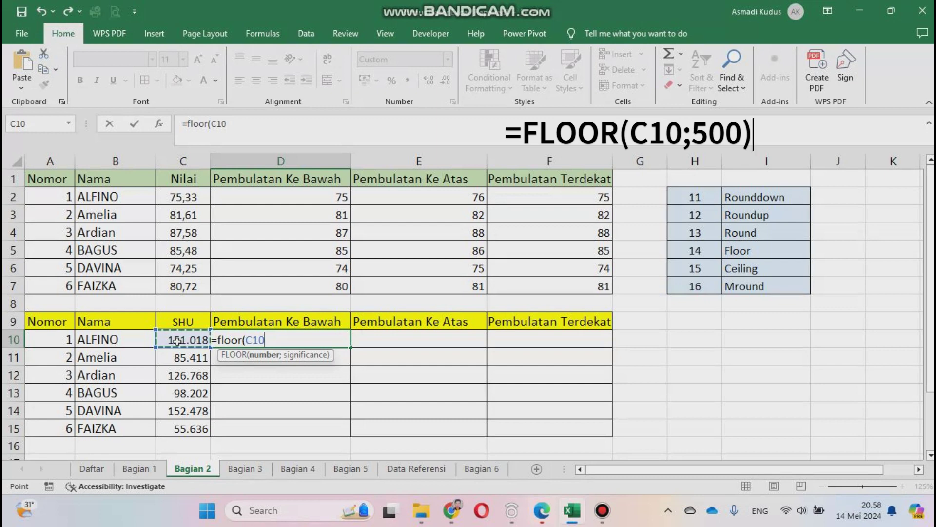
{"action": "type", "text": ";"}
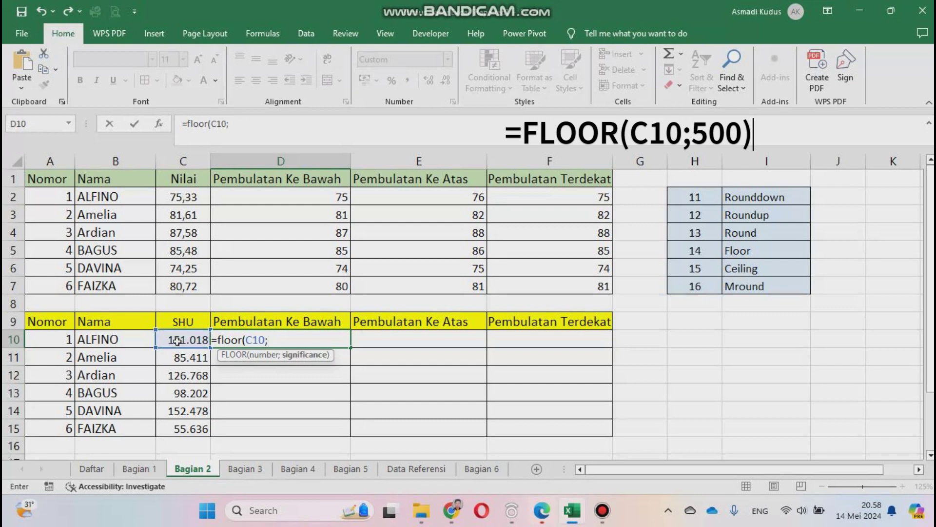
{"action": "type", "text": "500)"}
{"action": "key", "text": "Return"}
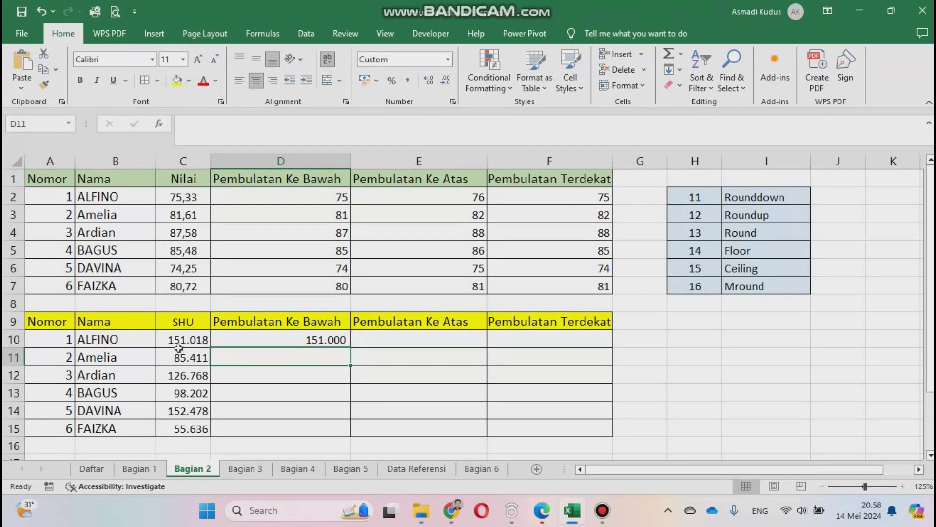
Fill the FLOOR formula in D10 down to D15 for the Pembulatan Ke Bawah column of the SHU table
{"action": "left_click", "coordinate": [327, 340]}
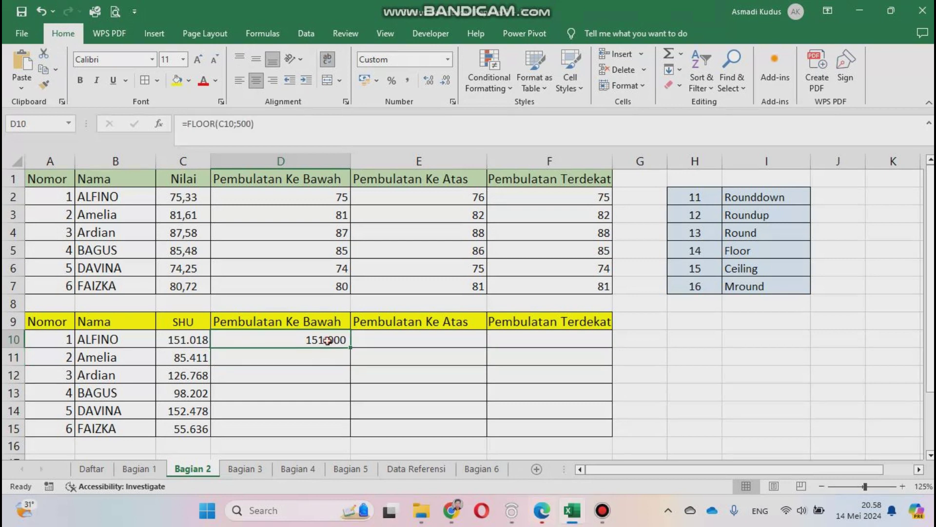
{"action": "double_click", "coordinate": [353, 348]}
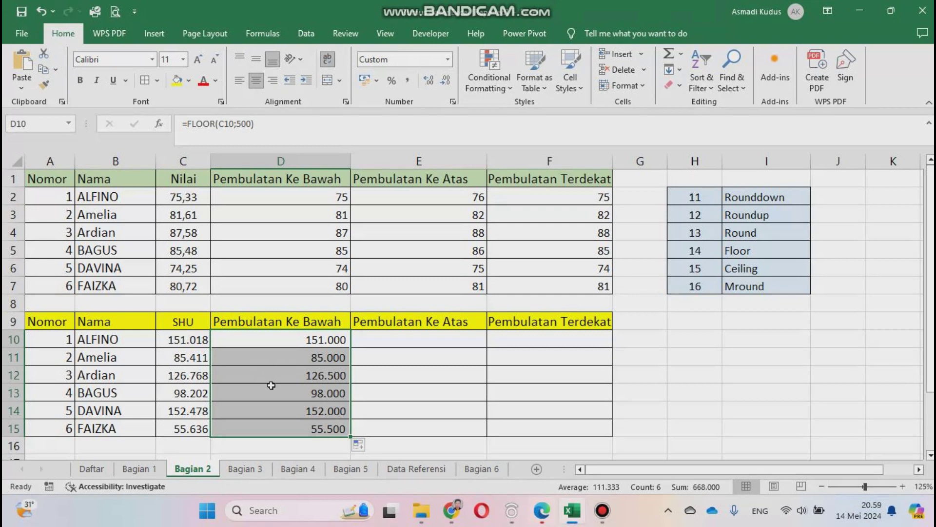
Enter =CEILING(C10;500) in cell E10 and fill it down to E15 for the Pembulatan Ke Atas column of the SHU table
{"action": "left_click", "coordinate": [398, 341]}
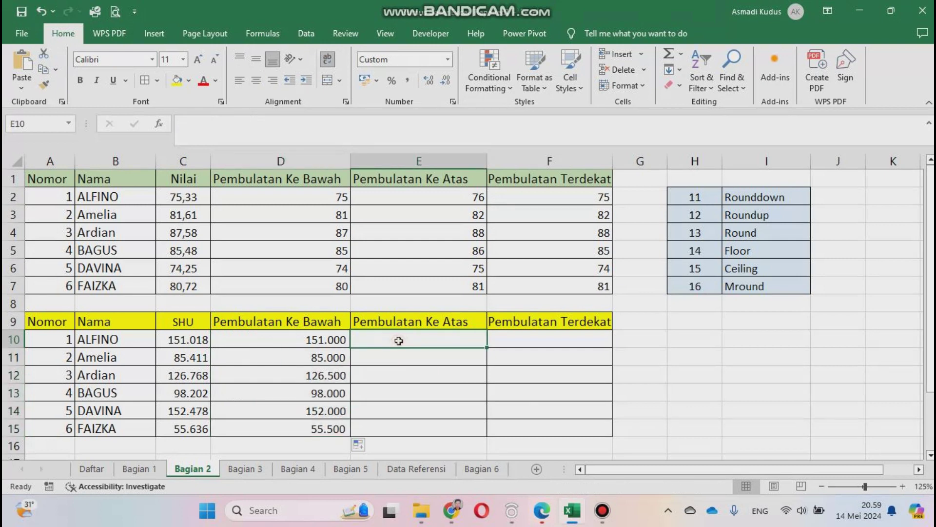
{"action": "type", "text": "="}
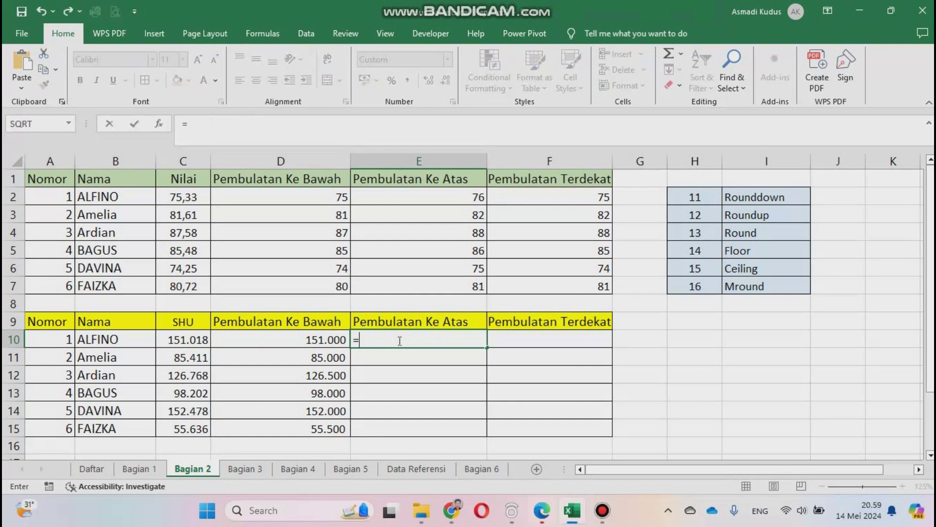
{"action": "type", "text": "ce"}
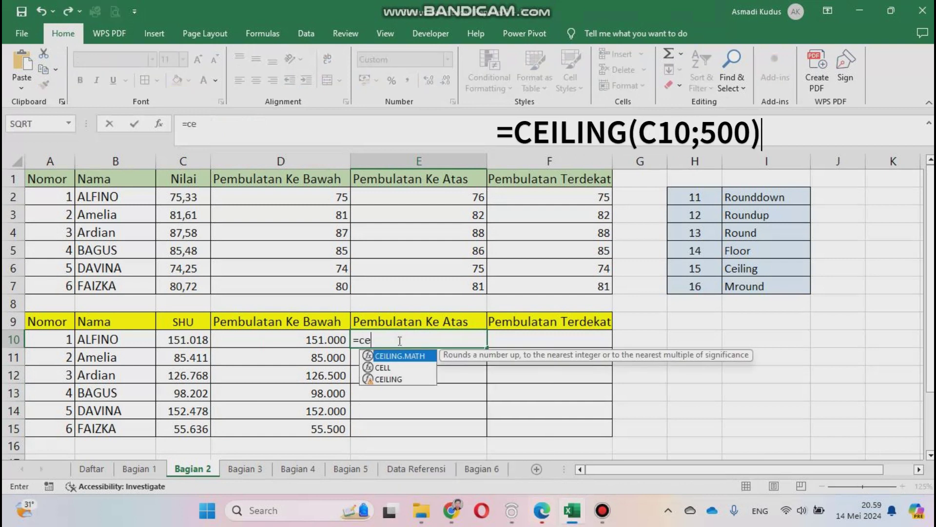
{"action": "type", "text": "l"}
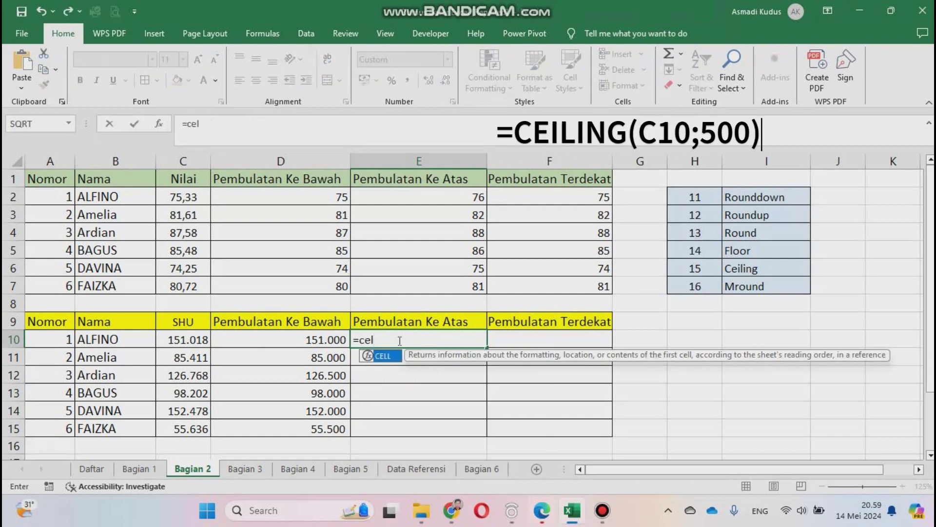
{"action": "key", "text": "BackSpace"}
{"action": "type", "text": "i"}
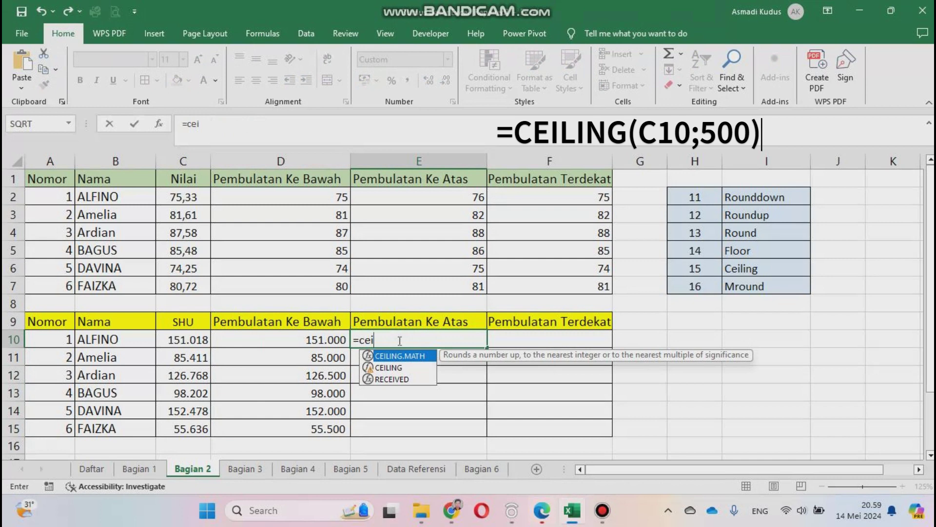
{"action": "type", "text": "ling"}
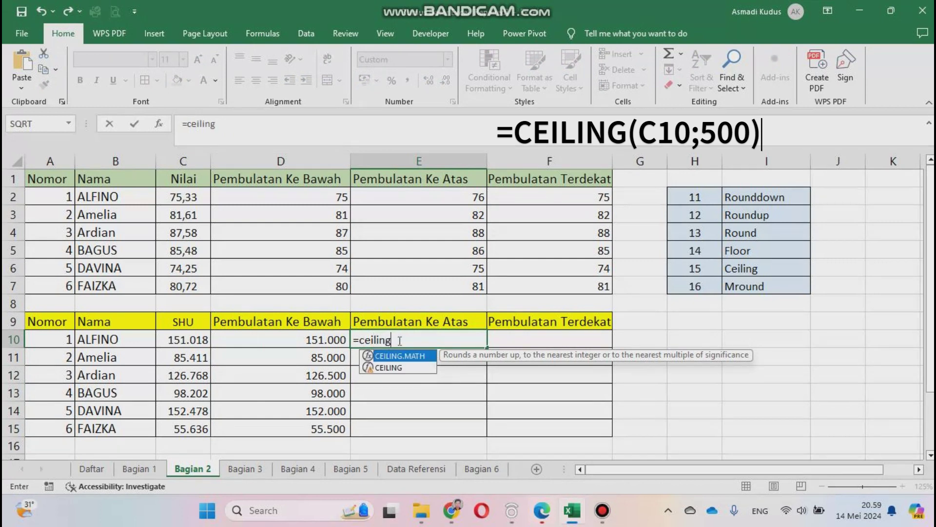
{"action": "type", "text": "("}
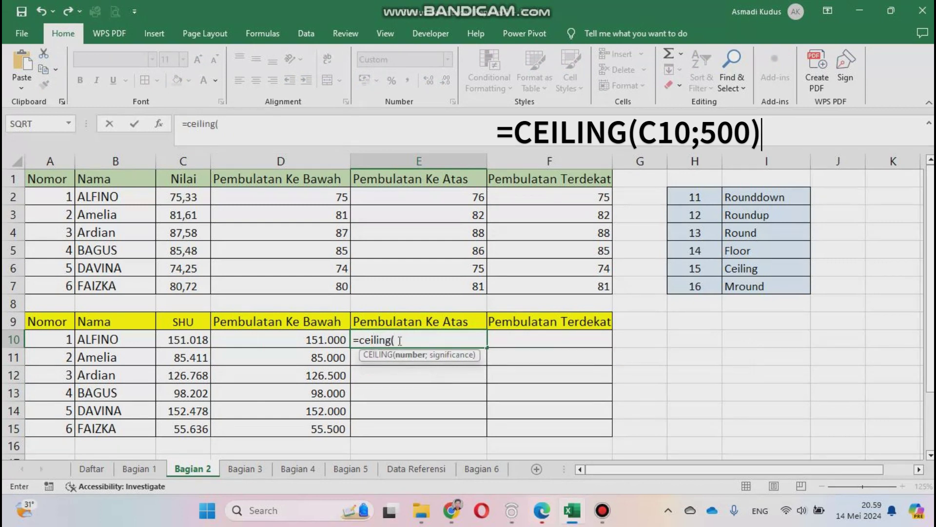
{"action": "left_click", "coordinate": [183, 341]}
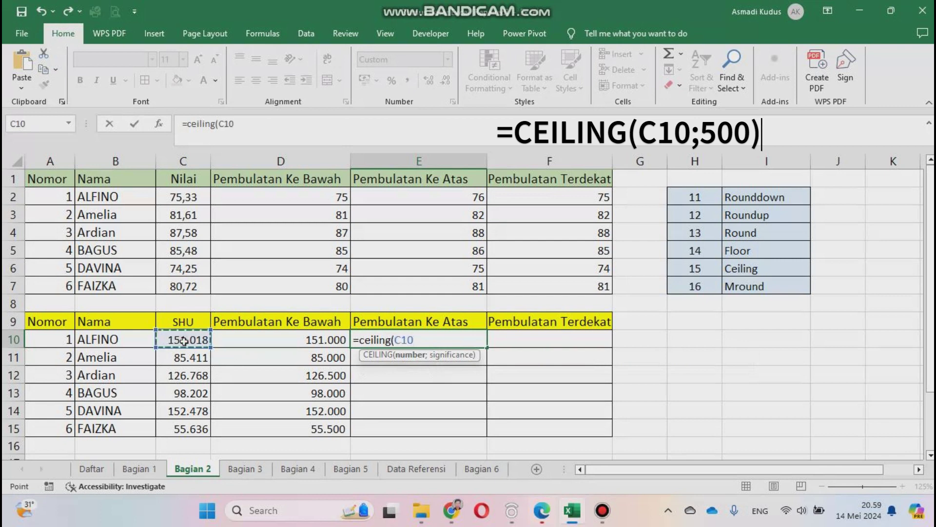
{"action": "type", "text": ";5"}
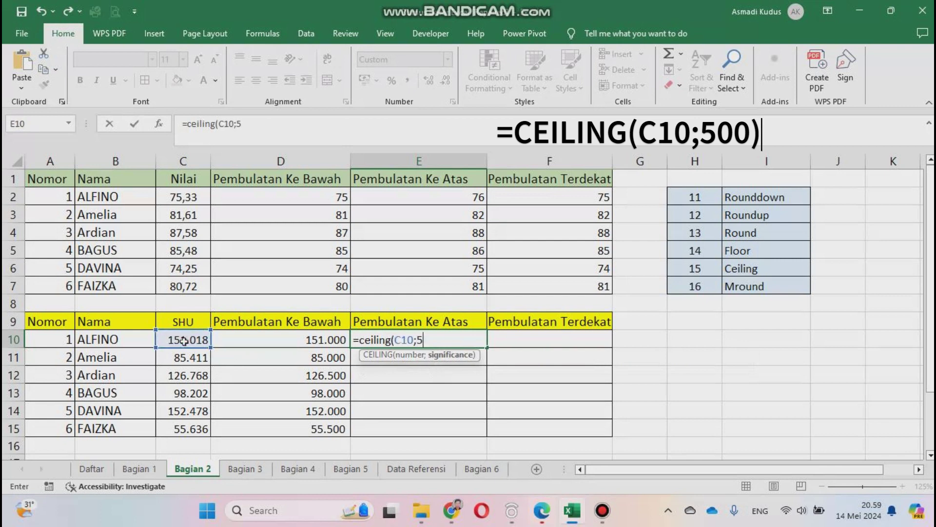
{"action": "type", "text": "00)"}
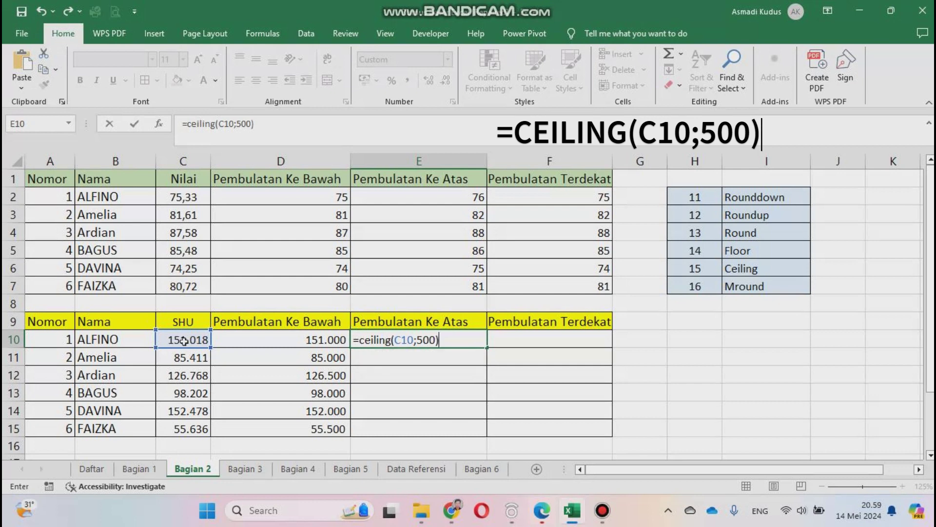
{"action": "key", "text": "Return"}
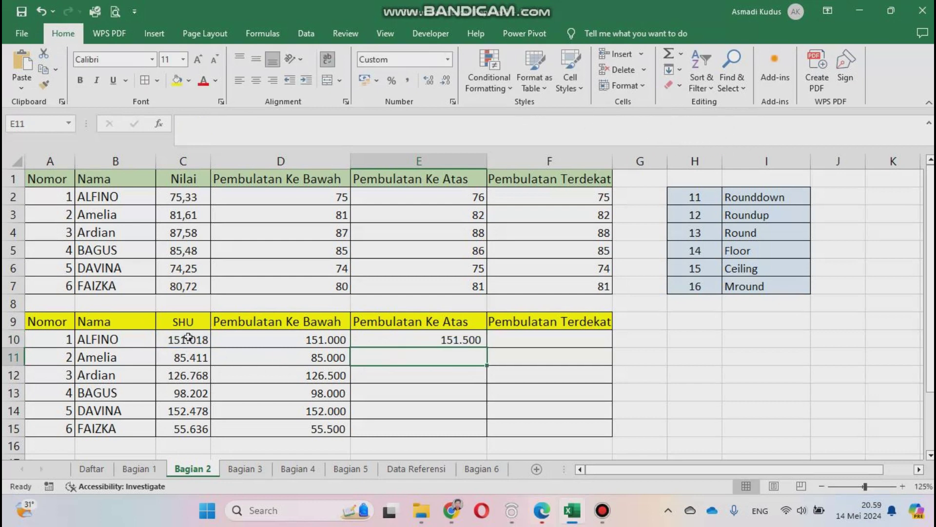
{"action": "left_click", "coordinate": [439, 340]}
{"action": "left_click_drag", "start_coordinate": [488, 349], "coordinate": [488, 429]}
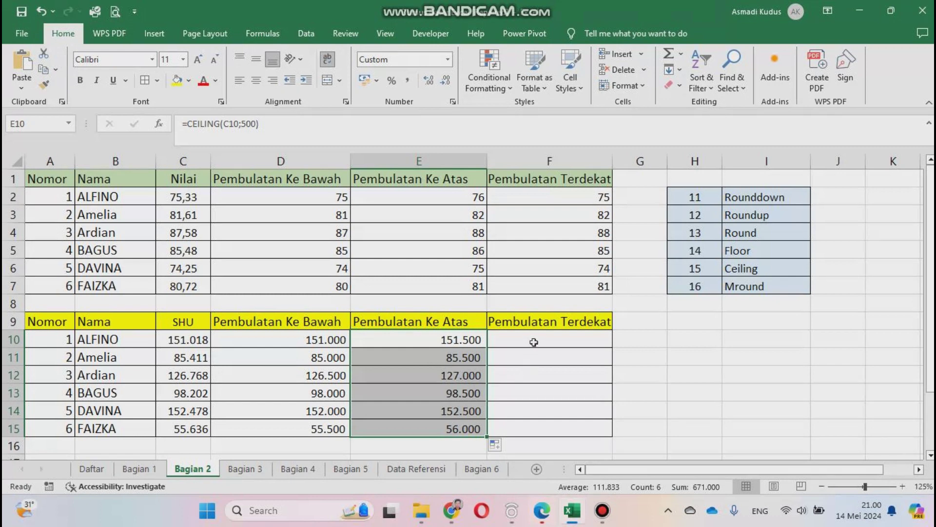
Enter =MROUND(C10;500) in cell F10 and fill it down to F15 for the Pembulatan Terdekat column of the SHU table
{"action": "left_click", "coordinate": [534, 343]}
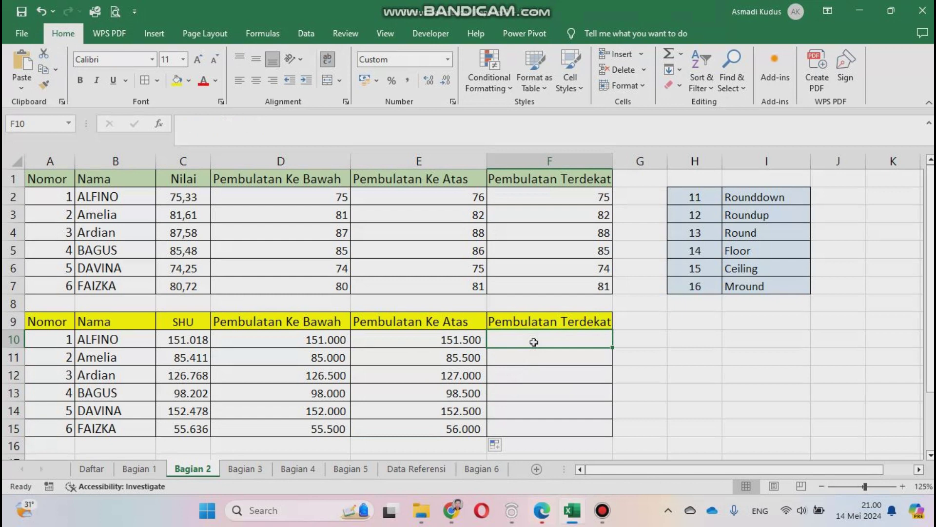
{"action": "type", "text": "=mr"}
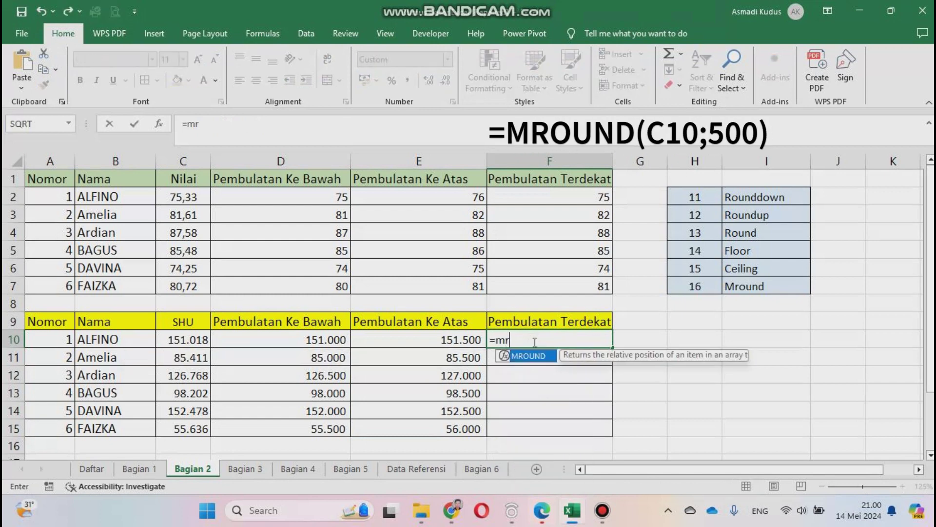
{"action": "type", "text": "ound"}
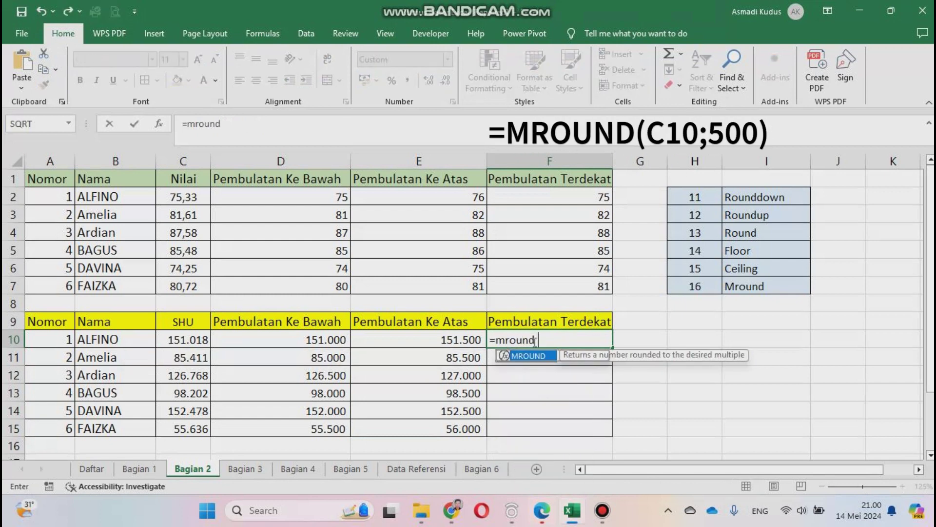
{"action": "type", "text": "("}
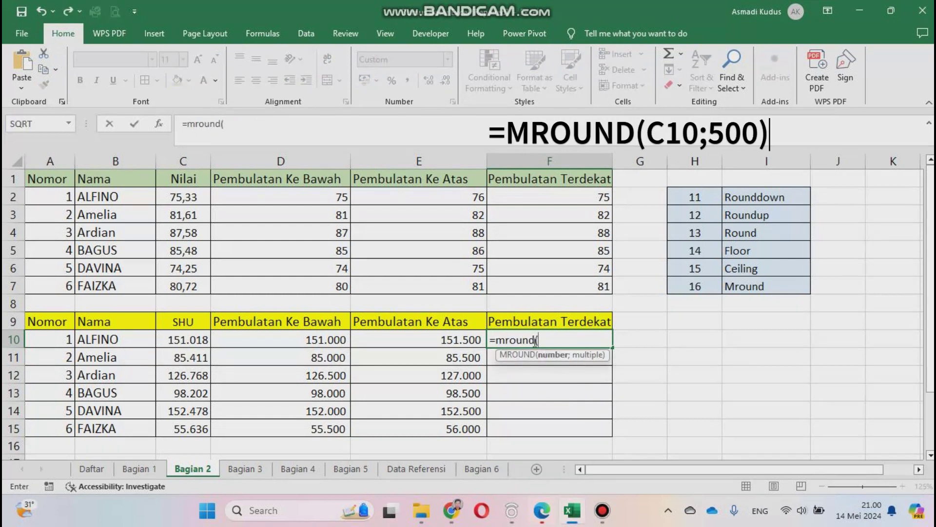
{"action": "left_click", "coordinate": [187, 341]}
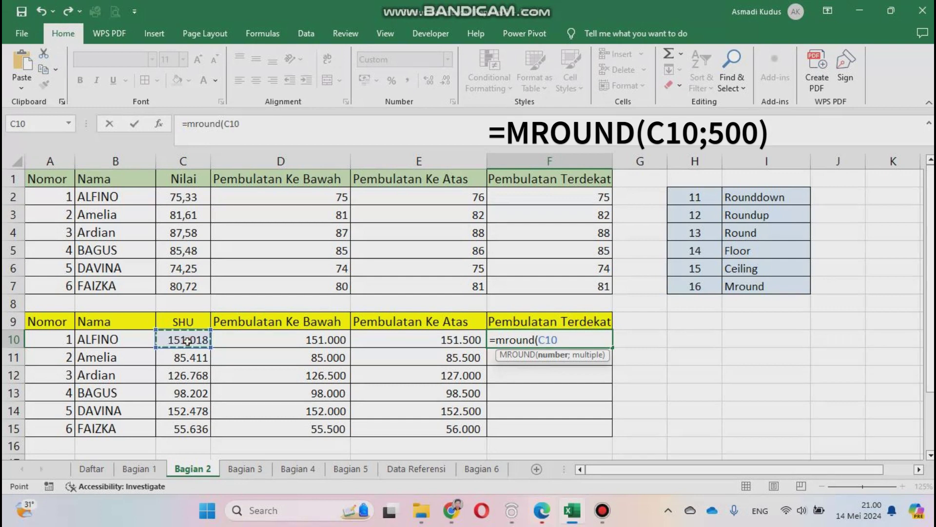
{"action": "type", "text": ";"}
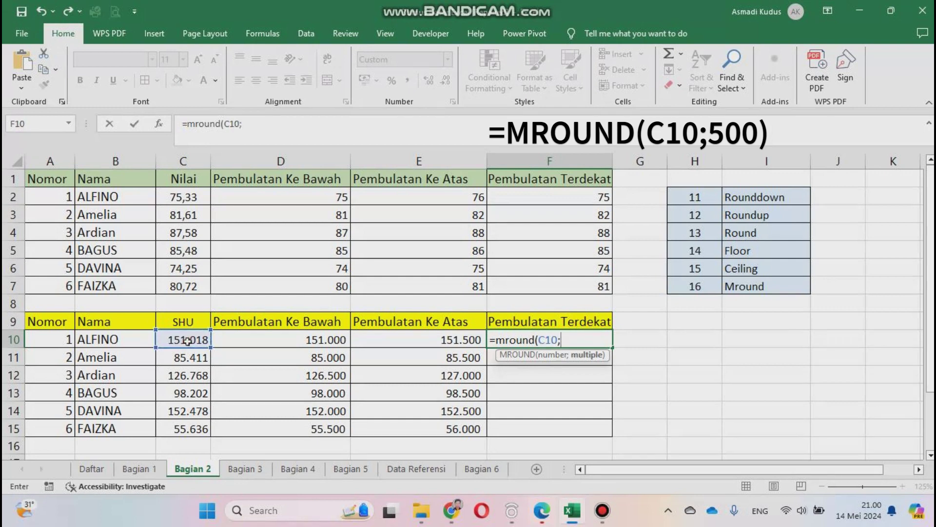
{"action": "type", "text": "500)"}
{"action": "key", "text": "Return"}
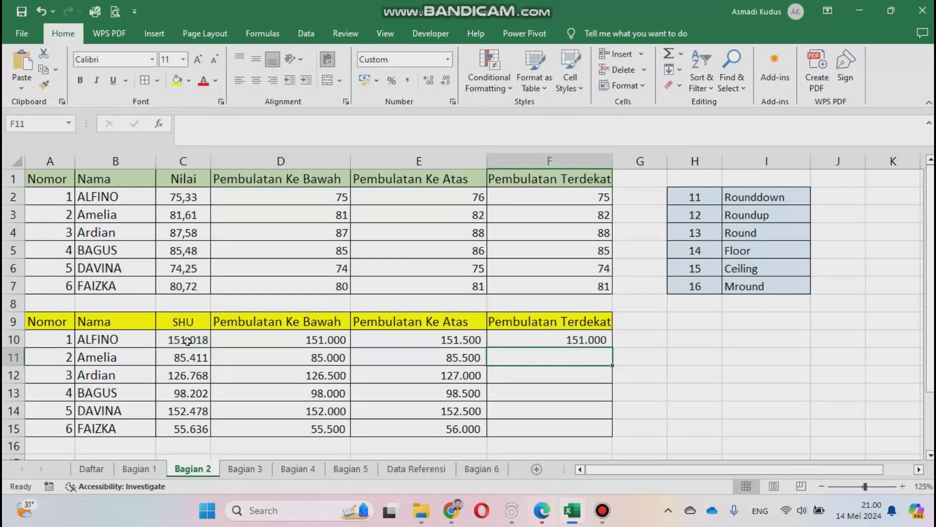
{"action": "left_click", "coordinate": [550, 341]}
{"action": "double_click", "coordinate": [611, 347]}
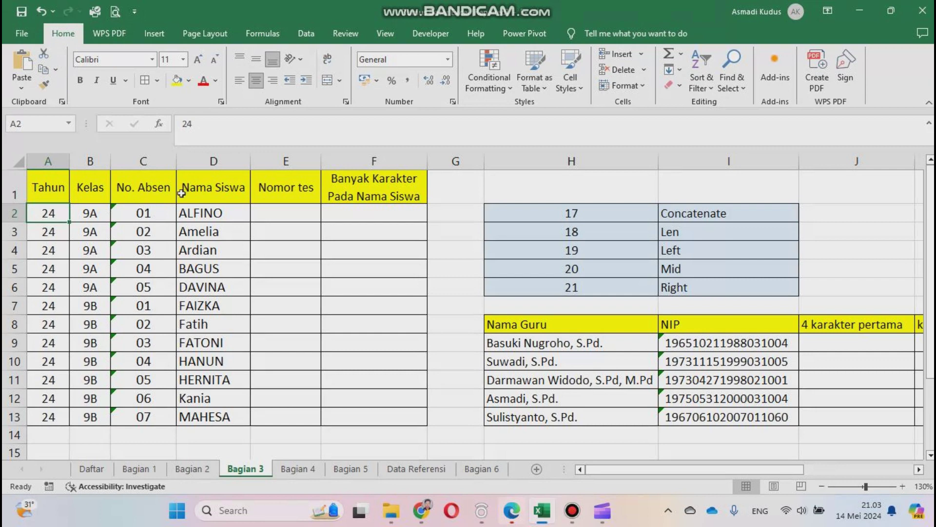
Enter =CONCATENATE(A2;B2;C2) in cell E2 of Bagian 3 to build the first Nomor tes from Tahun, Kelas and No. Absen
{"action": "left_click", "coordinate": [281, 215]}
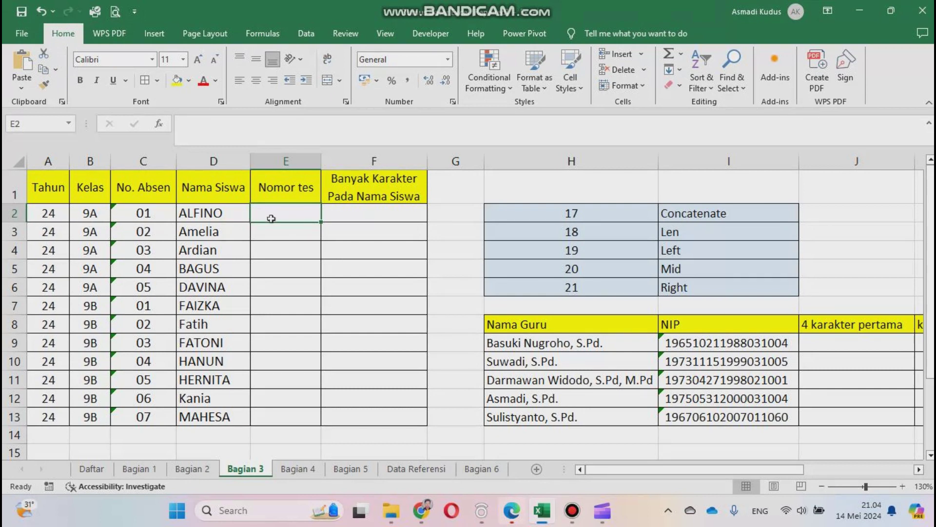
{"action": "type", "text": "=conca"}
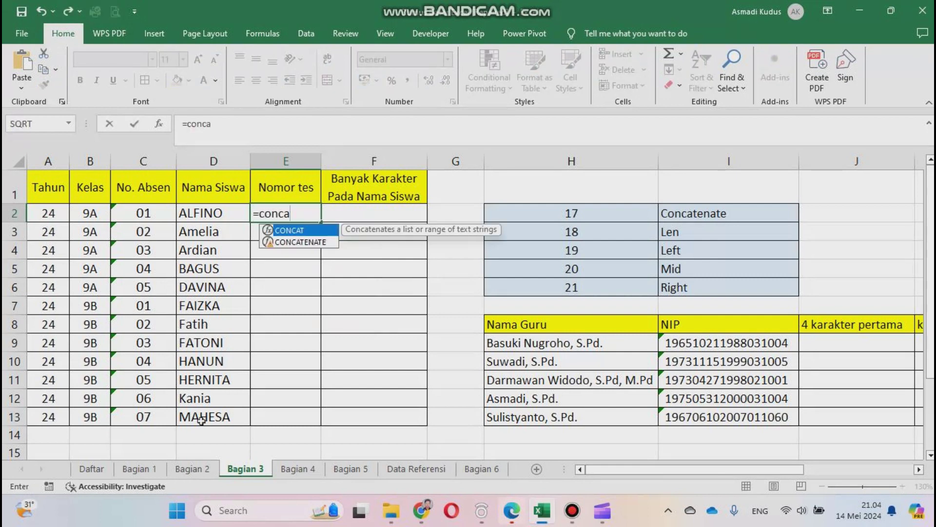
{"action": "type", "text": "te"}
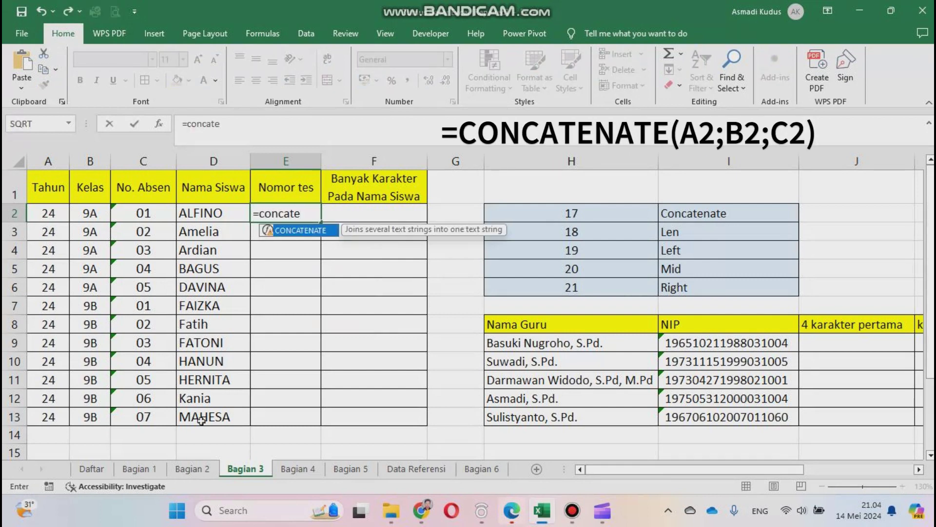
{"action": "type", "text": "nate("}
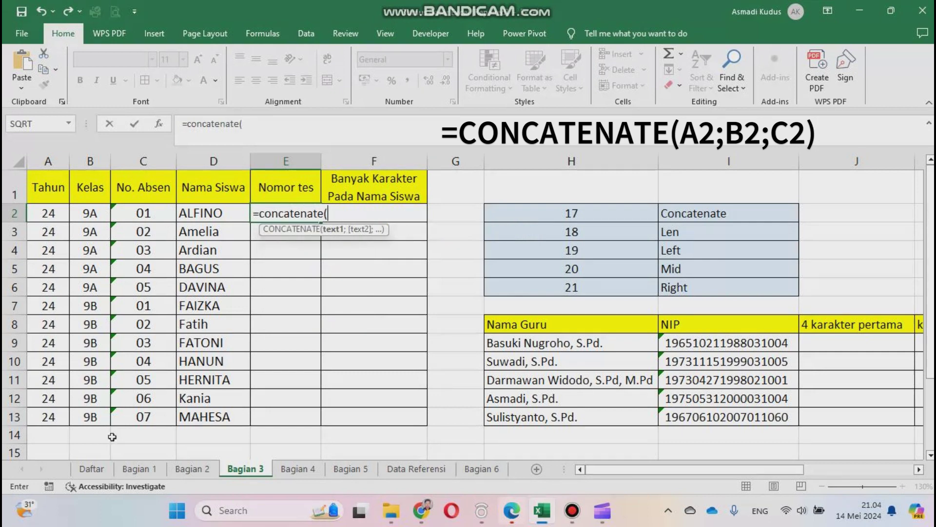
{"action": "left_click", "coordinate": [49, 214]}
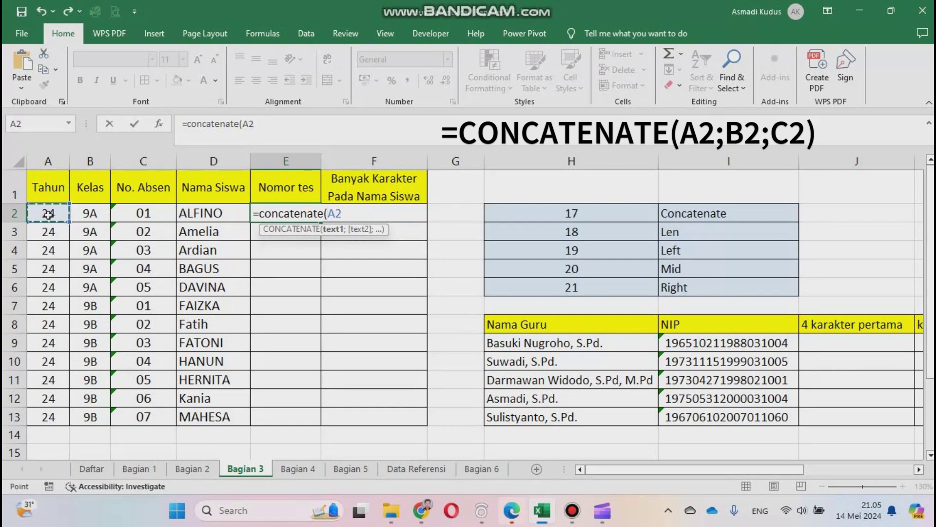
{"action": "type", "text": ";"}
{"action": "left_click", "coordinate": [81, 208]}
{"action": "type", "text": ";"}
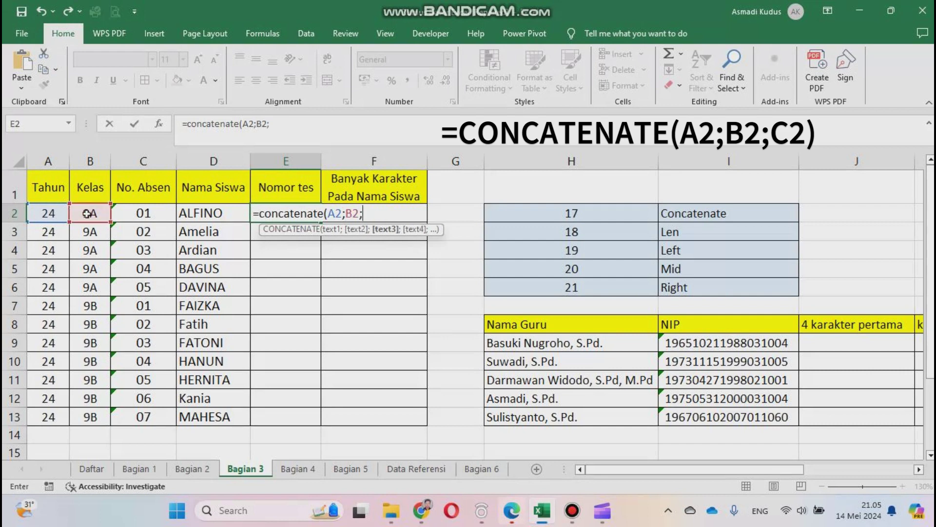
{"action": "left_click", "coordinate": [138, 213]}
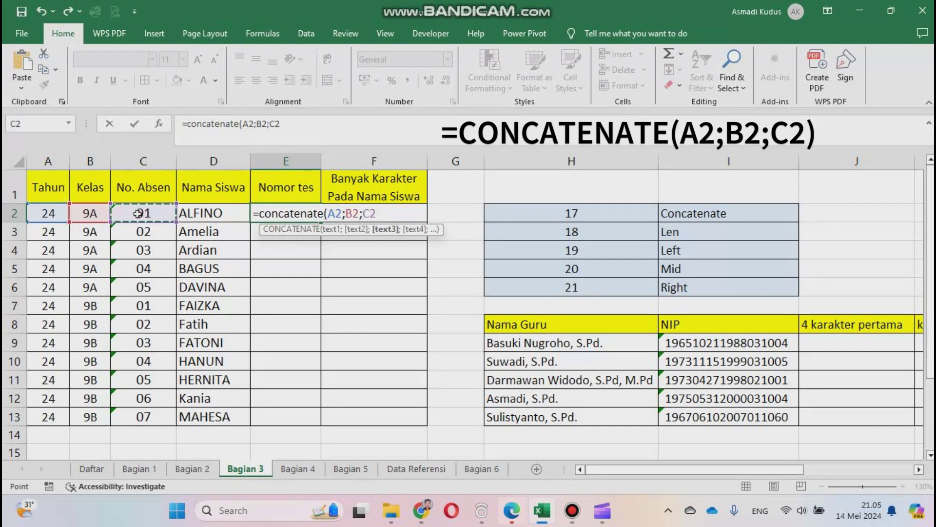
{"action": "key", "text": "Return"}
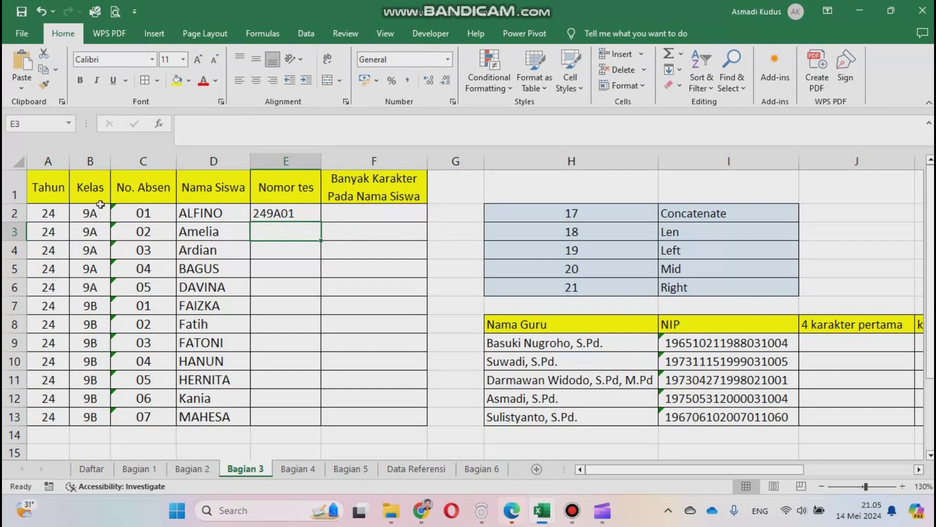
Insert a " " space separator between A2 and B2 in the CONCATENATE formula of cell E2
{"action": "left_click", "coordinate": [271, 213]}
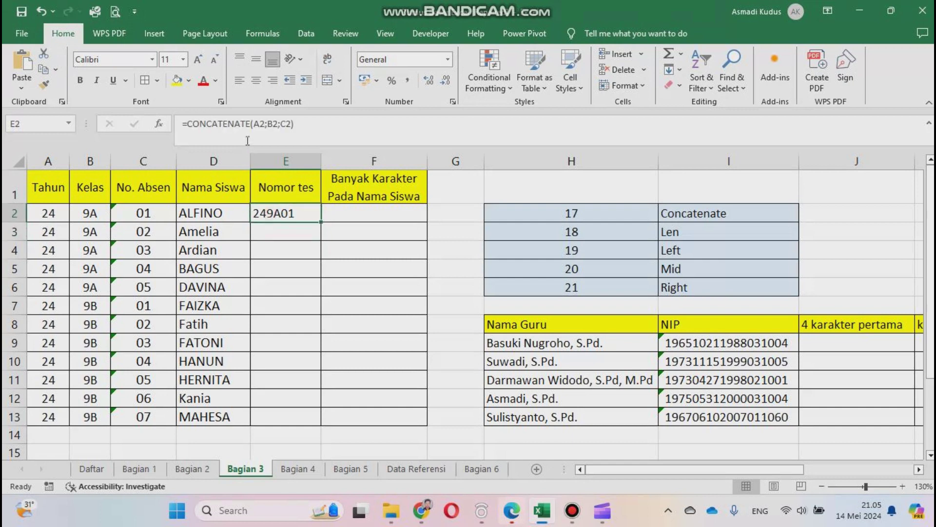
{"action": "left_click", "coordinate": [269, 126]}
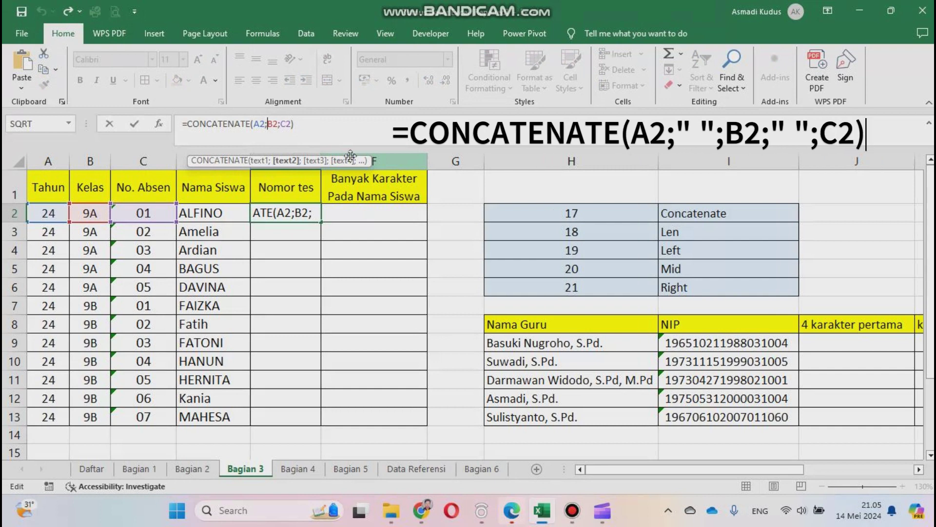
{"action": "type", "text": "\" "}
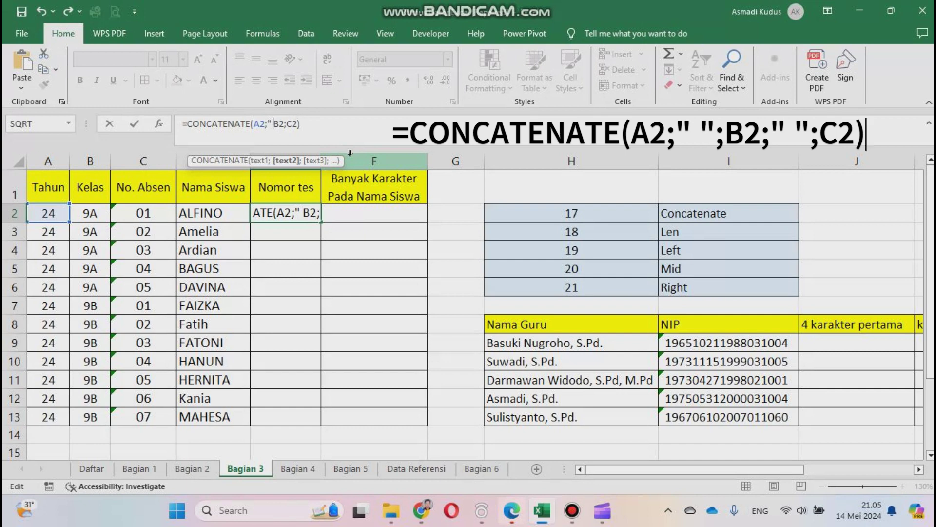
{"action": "type", "text": "\""}
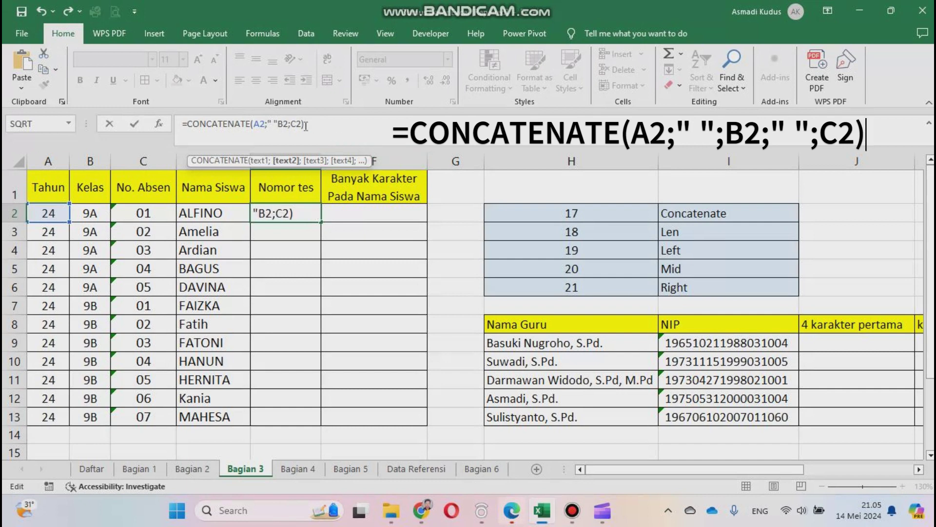
{"action": "left_click", "coordinate": [291, 126]}
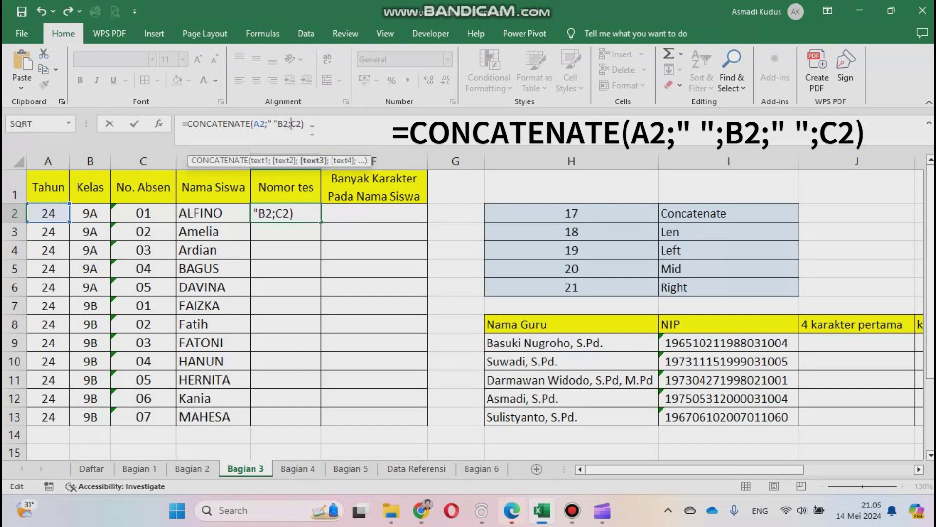
{"action": "left_click", "coordinate": [276, 124]}
{"action": "type", "text": ";"}
Complete E2 as =CONCATENATE(A2;" ";B2;" ";C2) by adding a space separator before C2, and fill it down to E13
{"action": "key", "text": "Right"}
{"action": "key", "text": "Right"}
{"action": "key", "text": "Right"}
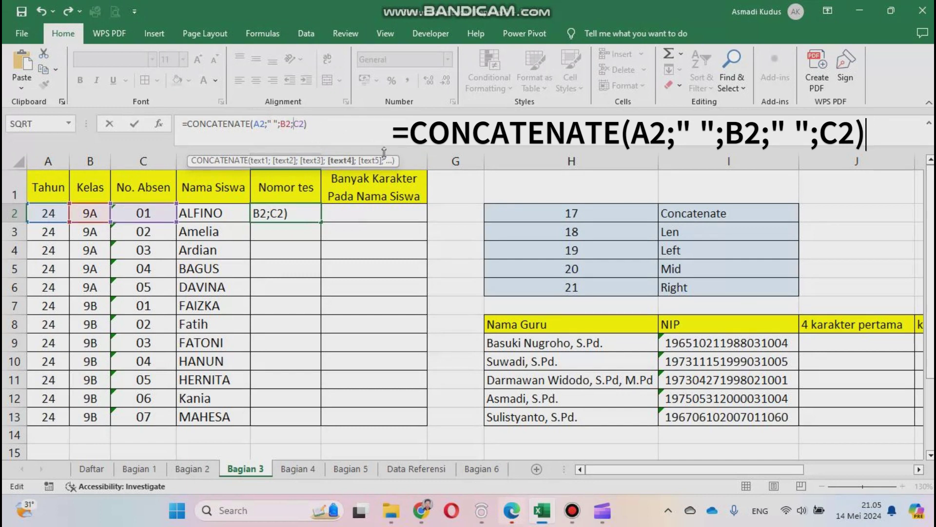
{"action": "type", "text": "\" \""}
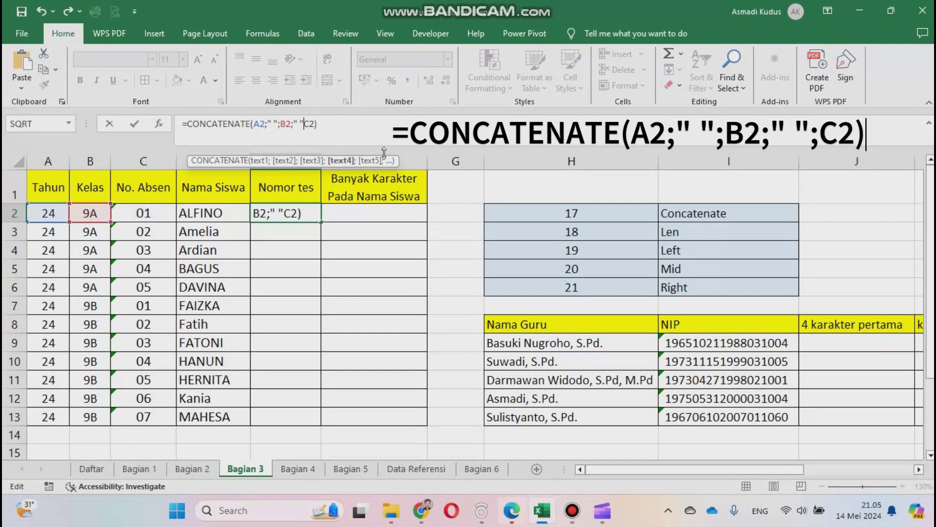
{"action": "type", "text": ";"}
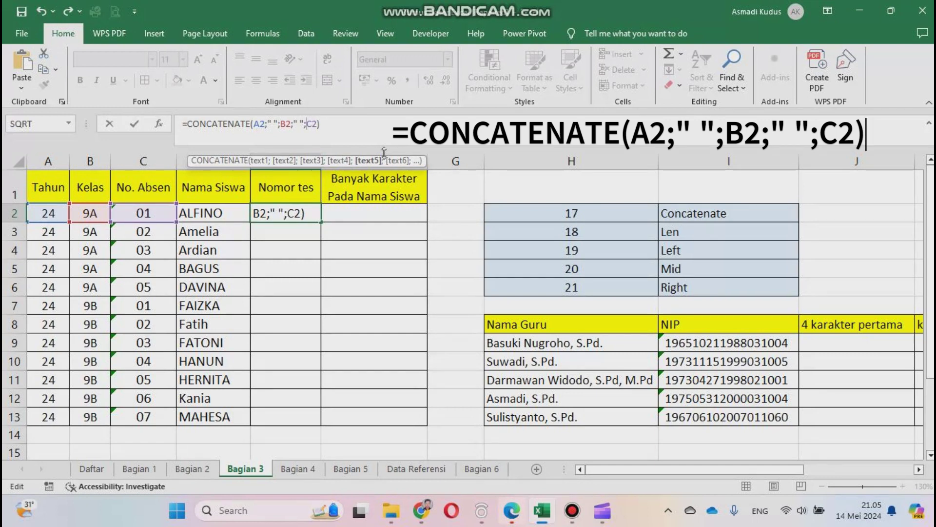
{"action": "key", "text": "Return"}
{"action": "key", "text": "Up"}
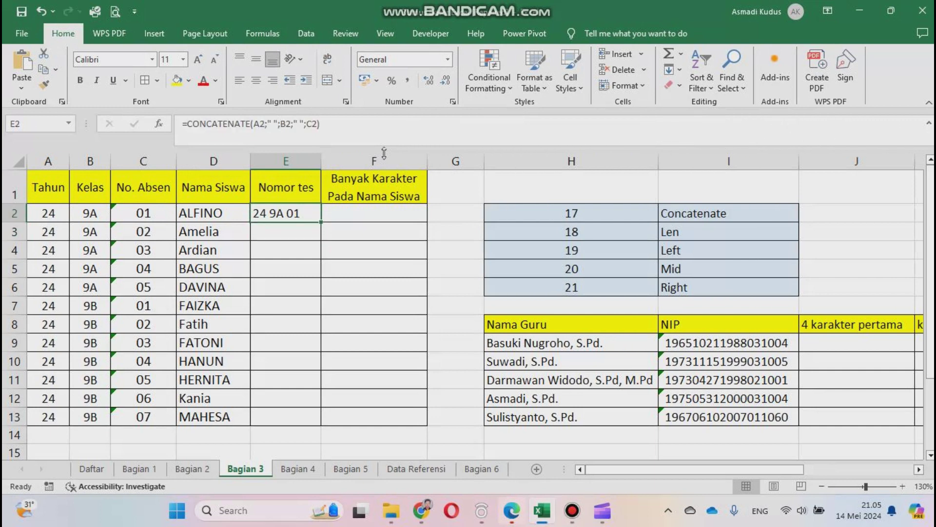
{"action": "double_click", "coordinate": [320, 223]}
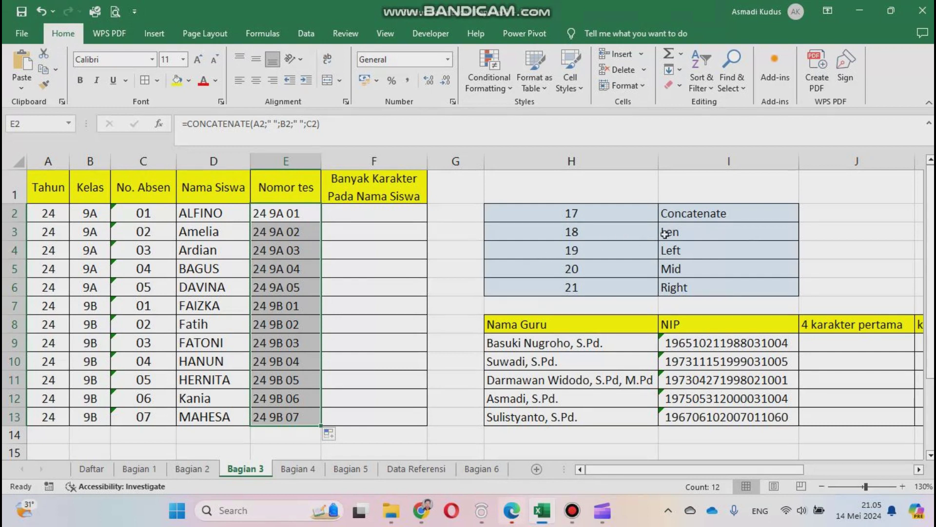
Enter =LEN(D2) in cell F2 and fill it down to F13 for the Banyak Karakter Pada Nama Siswa column
{"action": "left_click", "coordinate": [374, 216]}
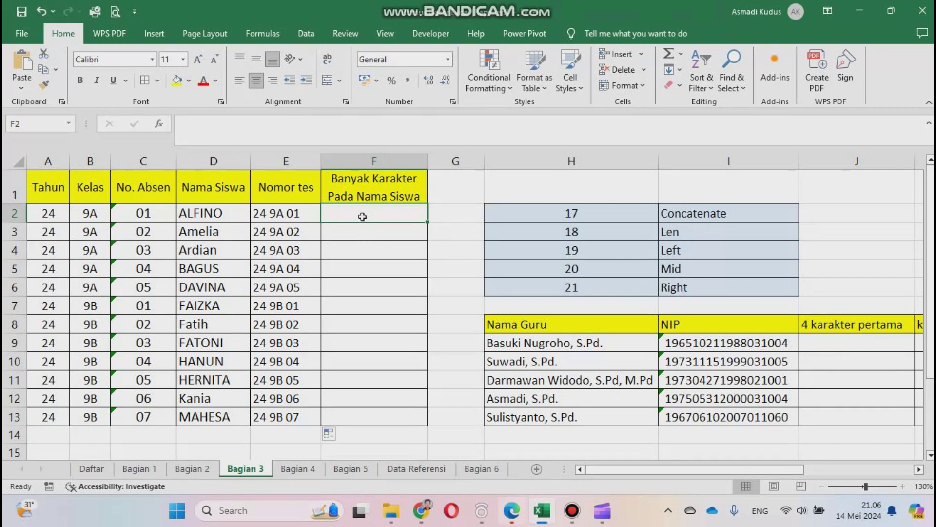
{"action": "type", "text": "=le"}
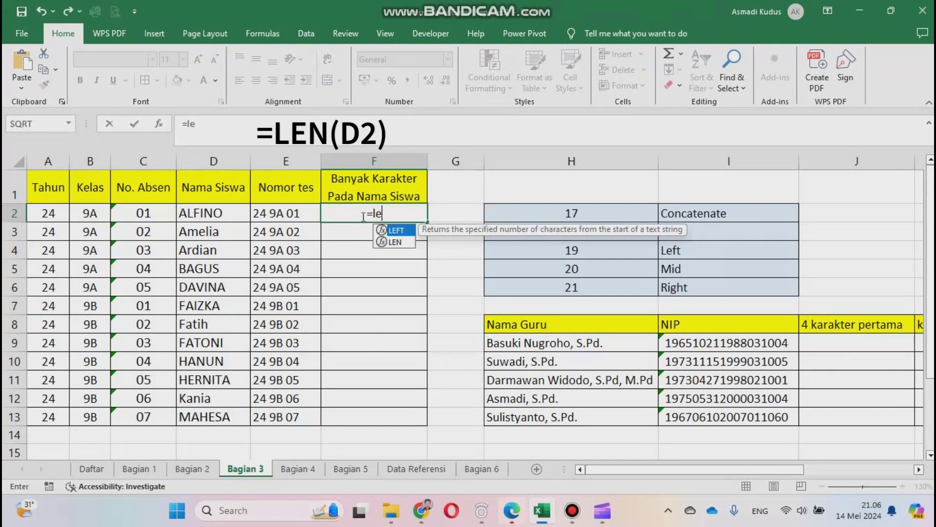
{"action": "type", "text": "n("}
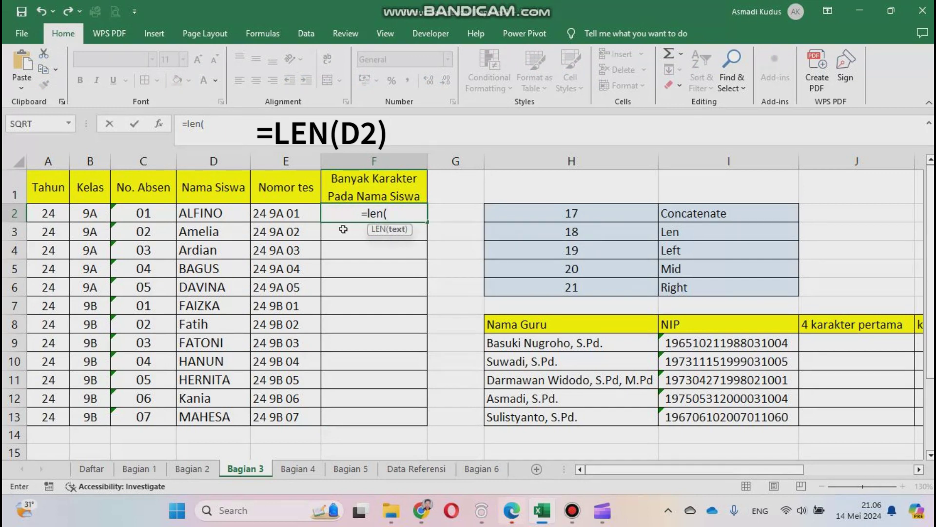
{"action": "left_click", "coordinate": [192, 214]}
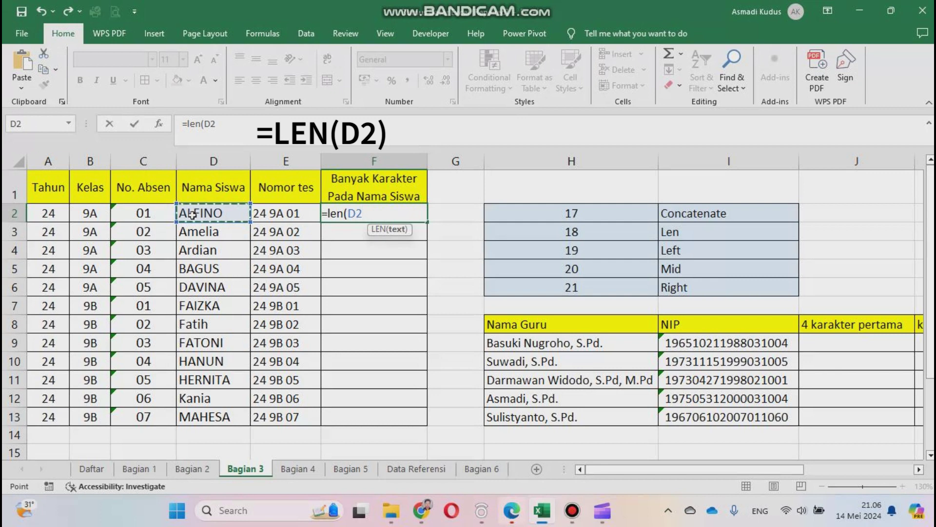
{"action": "type", "text": ")"}
{"action": "key", "text": "Return"}
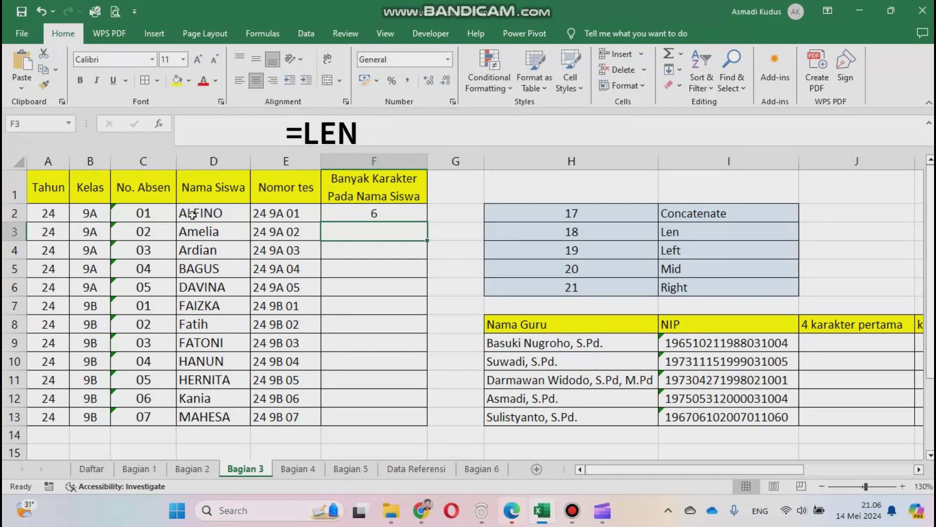
{"action": "left_click", "coordinate": [350, 217]}
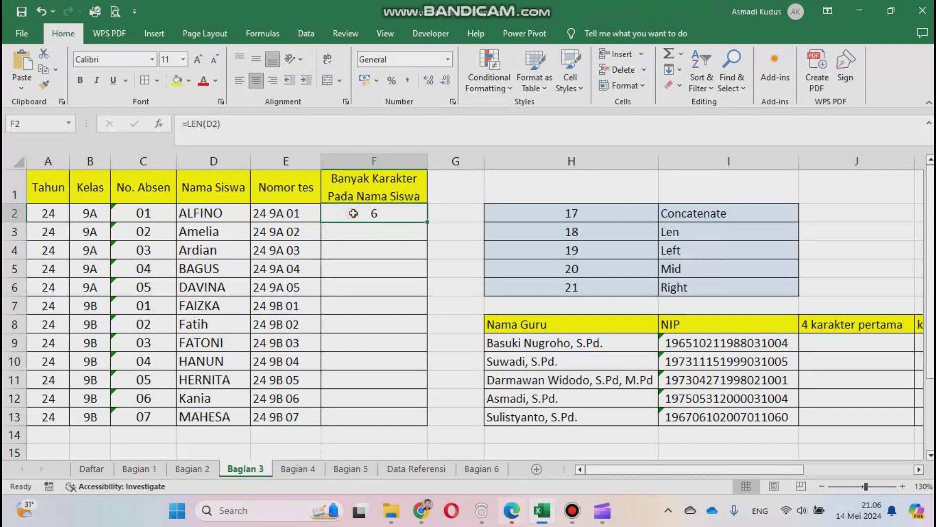
{"action": "double_click", "coordinate": [428, 222]}
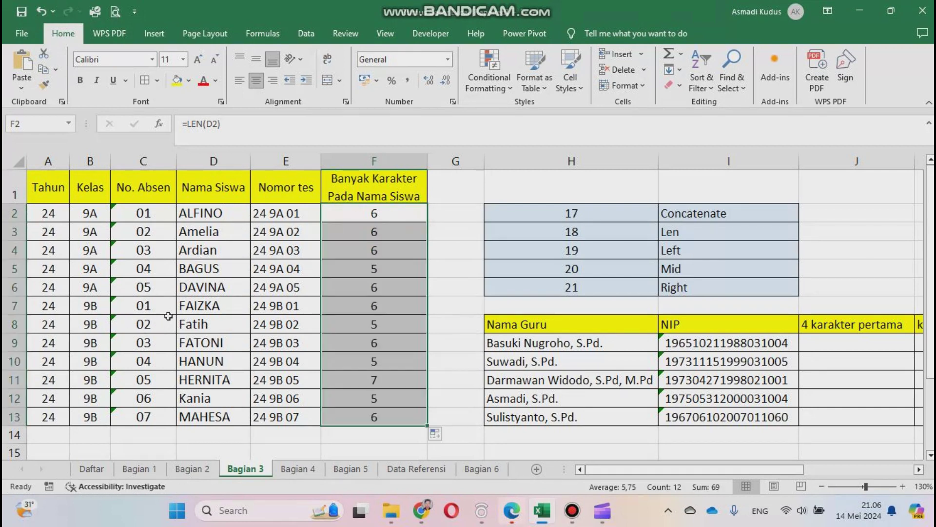
Append a space and a second name to the student's name in D3, and widen column D to fit it
{"action": "left_click", "coordinate": [200, 232]}
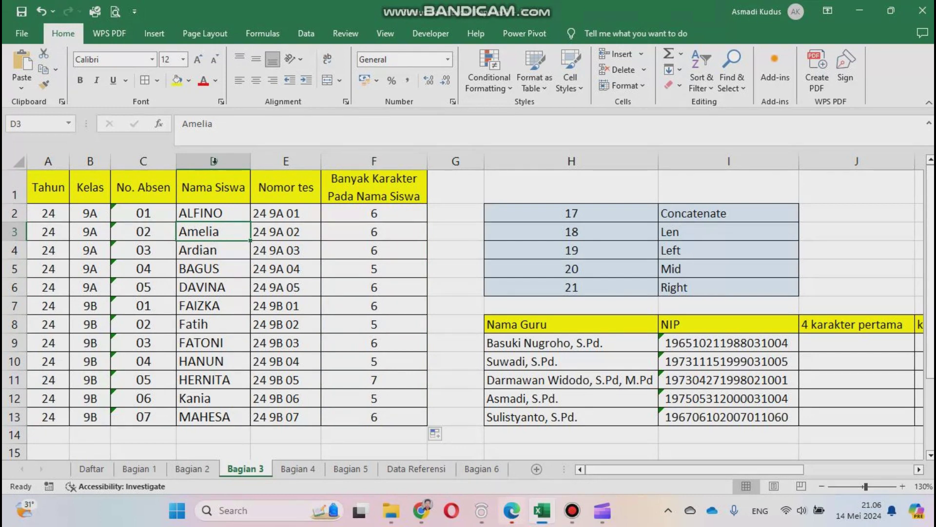
{"action": "left_click", "coordinate": [234, 124]}
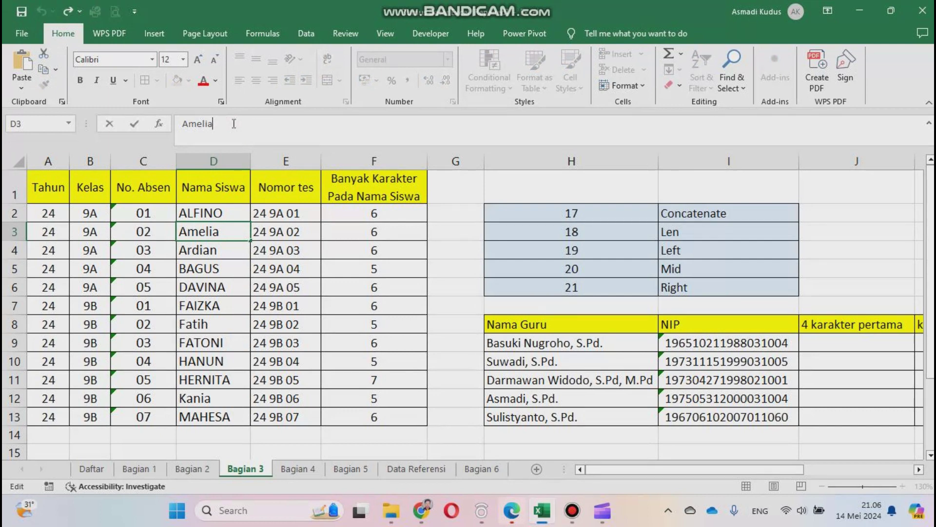
{"action": "type", "text": "Naila"}
{"action": "key", "text": "Return"}
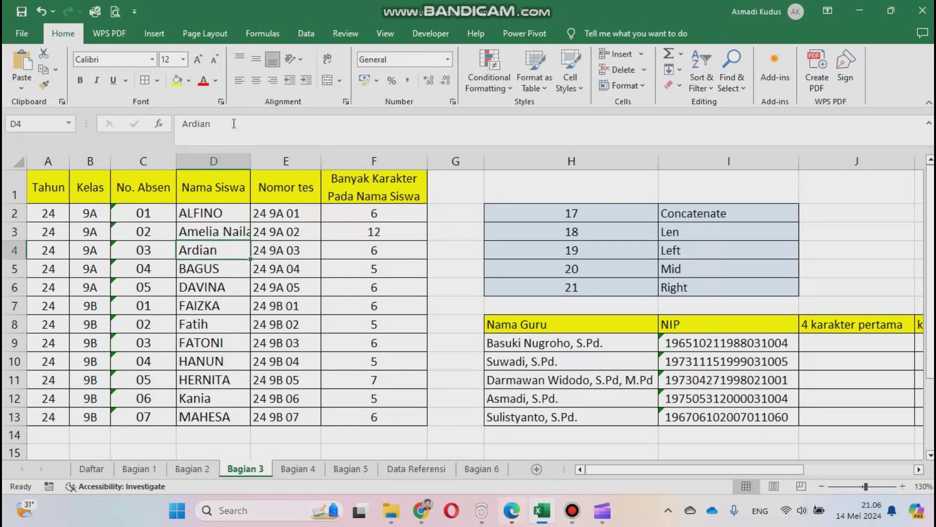
{"action": "left_click_drag", "start_coordinate": [250, 163], "coordinate": [263, 165]}
Try deleting the space between the two names in D3 to test the LEN count, and undo that deletion
{"action": "left_click", "coordinate": [220, 233]}
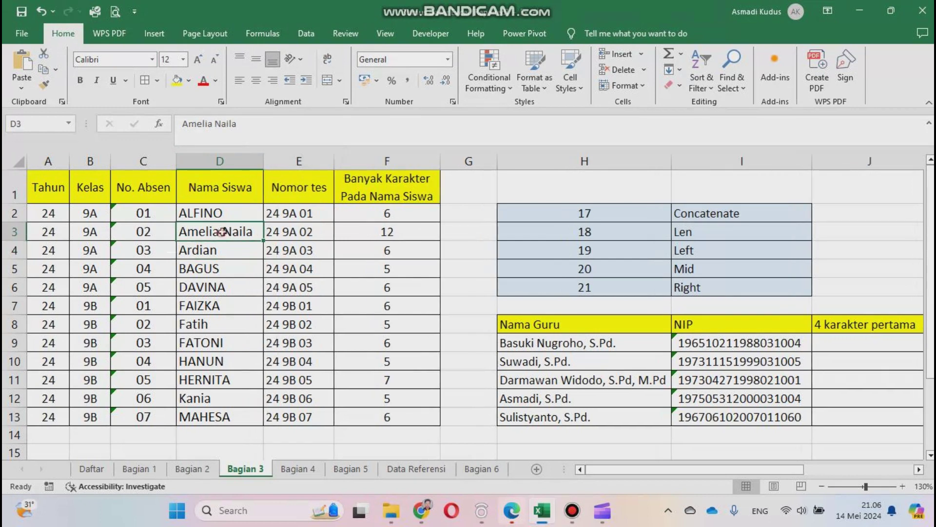
{"action": "left_click", "coordinate": [215, 124]}
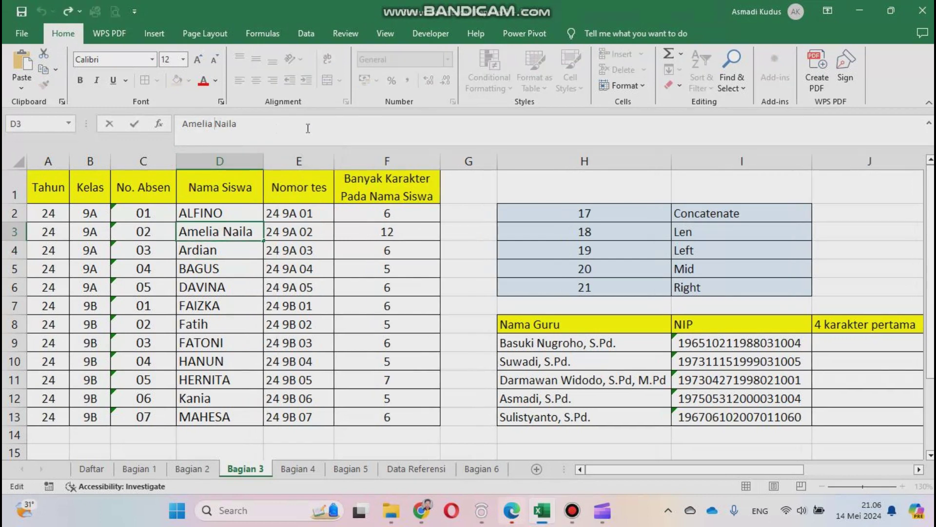
{"action": "key", "text": "BackSpace"}
{"action": "key", "text": "Return"}
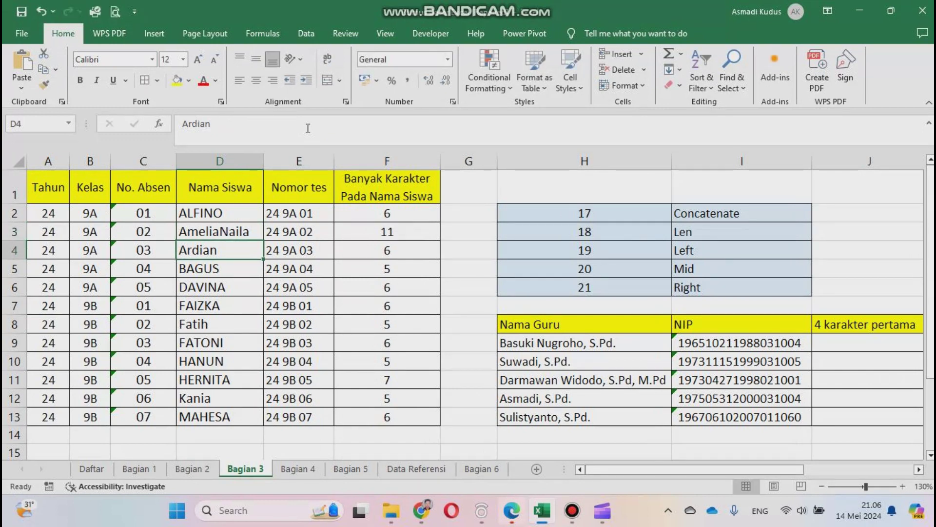
{"action": "key", "text": "Up"}
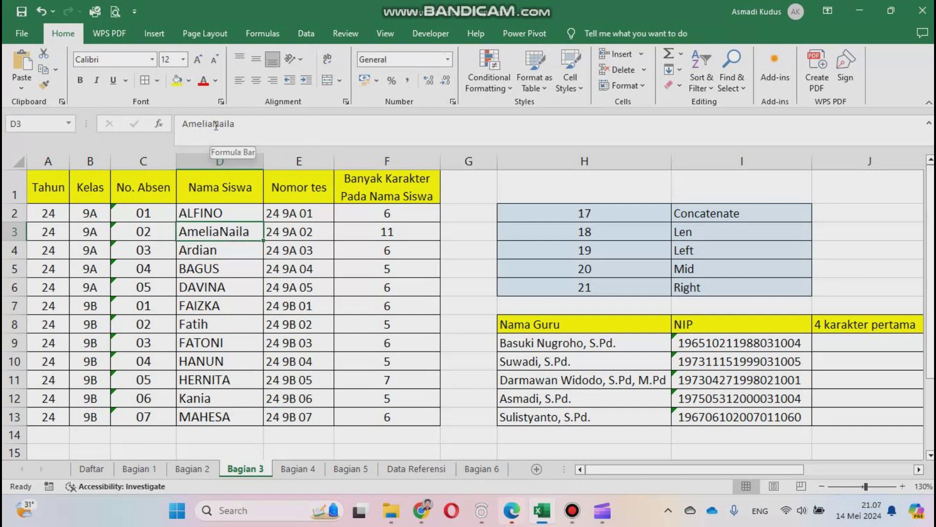
{"action": "left_click", "coordinate": [41, 11]}
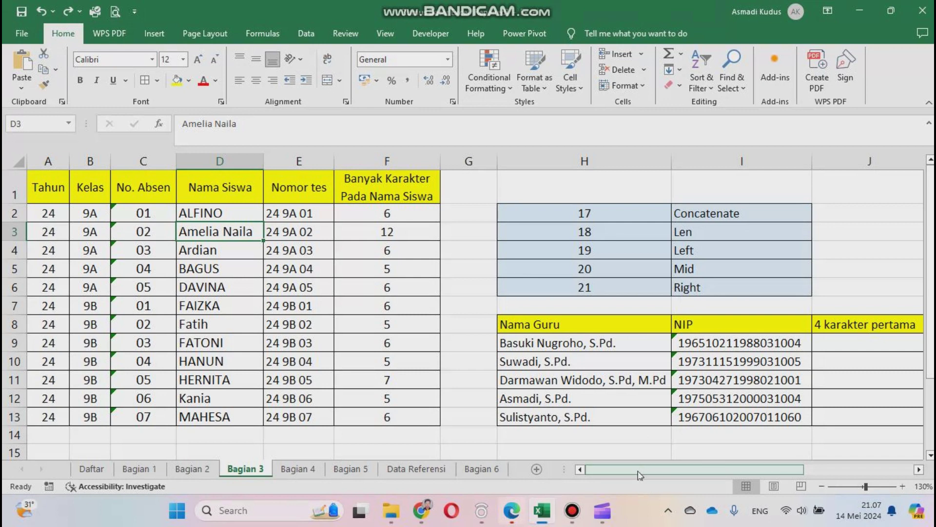
Enter =LEFT(I9;4) in cell J9 to extract the first four characters of the first teacher's NIP
{"action": "left_click_drag", "start_coordinate": [640, 471], "coordinate": [828, 456]}
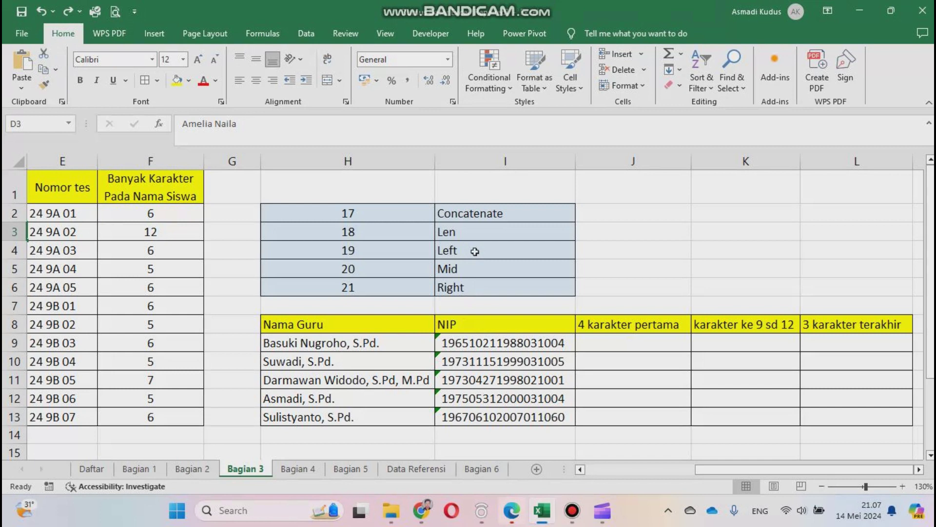
{"action": "left_click", "coordinate": [624, 344]}
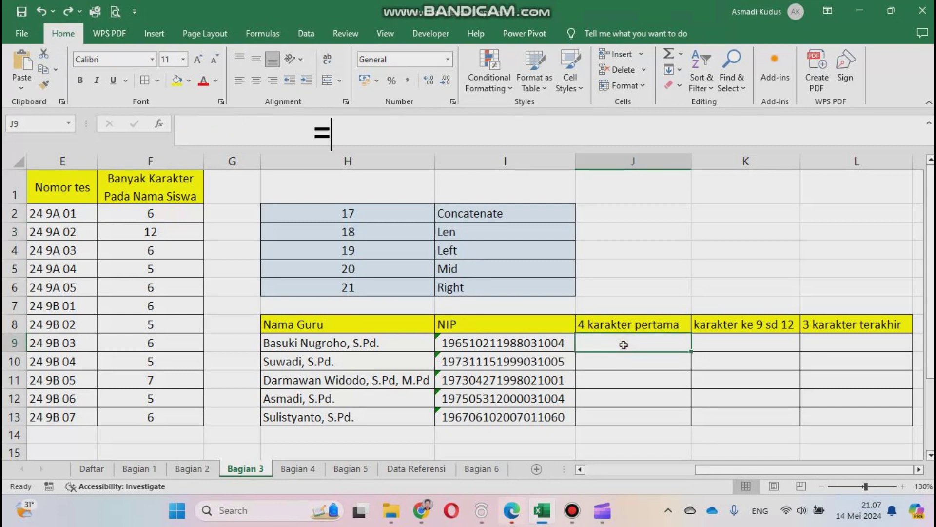
{"action": "type", "text": "=l"}
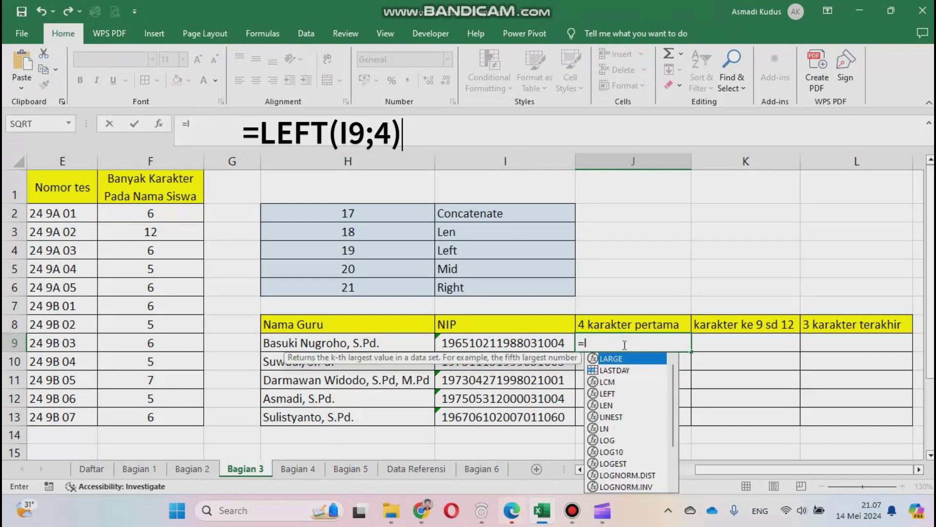
{"action": "type", "text": "eft"}
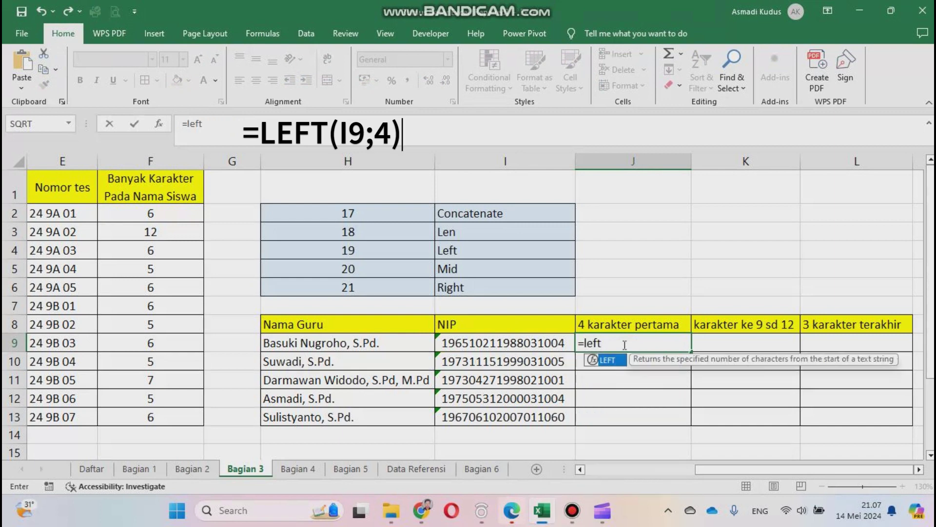
{"action": "type", "text": "("}
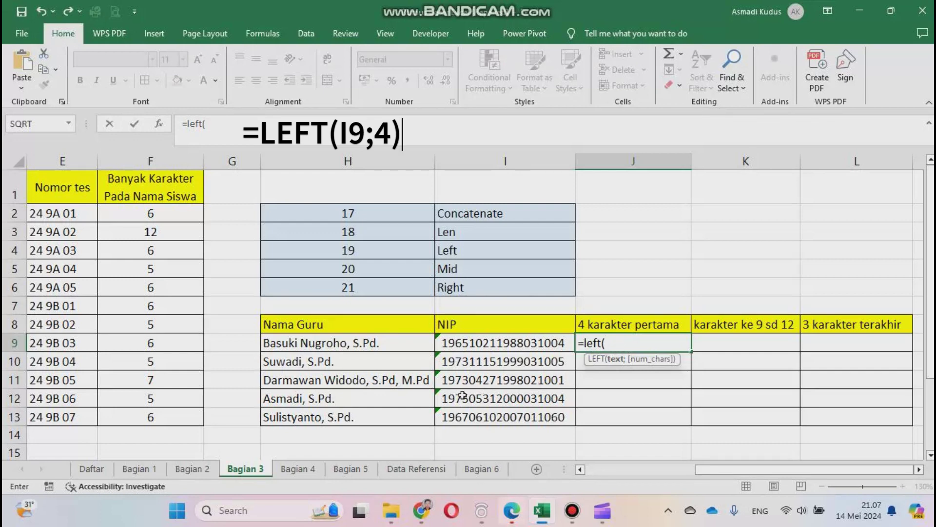
{"action": "left_click", "coordinate": [468, 346]}
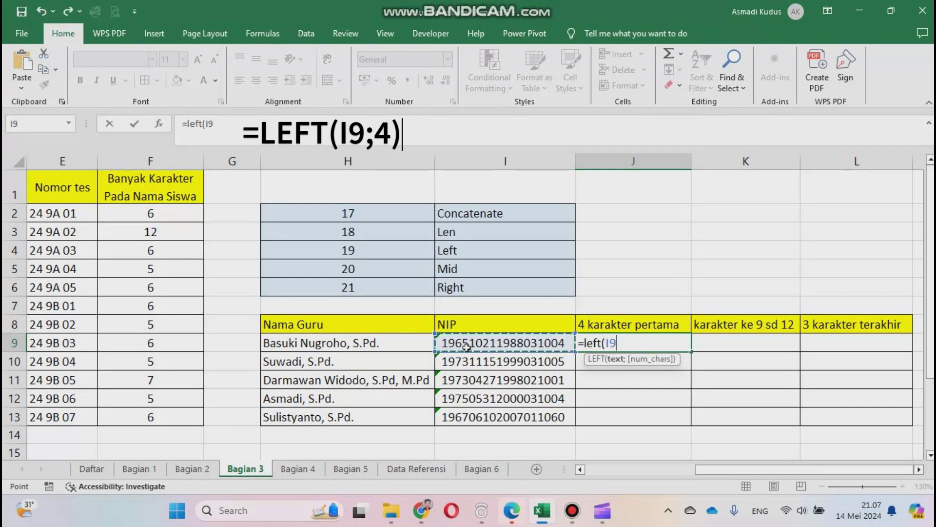
{"action": "type", "text": ";"}
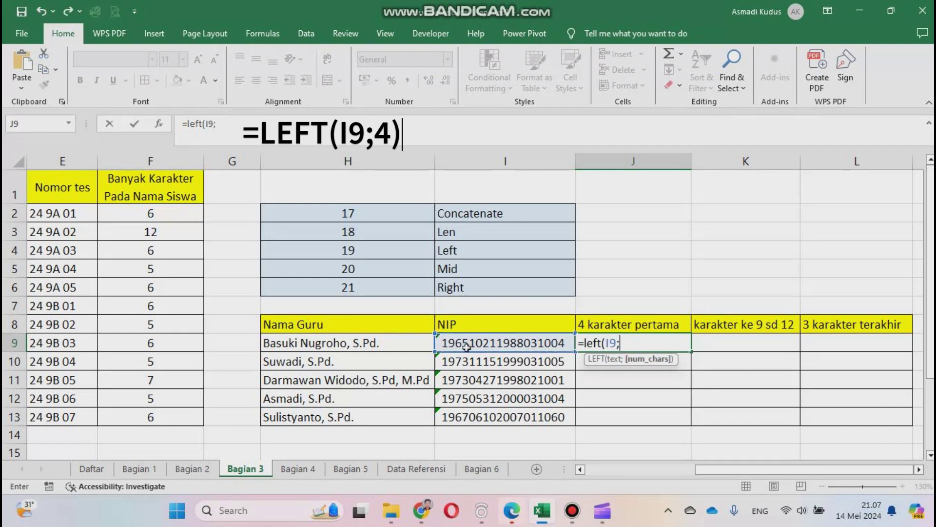
{"action": "type", "text": "4)"}
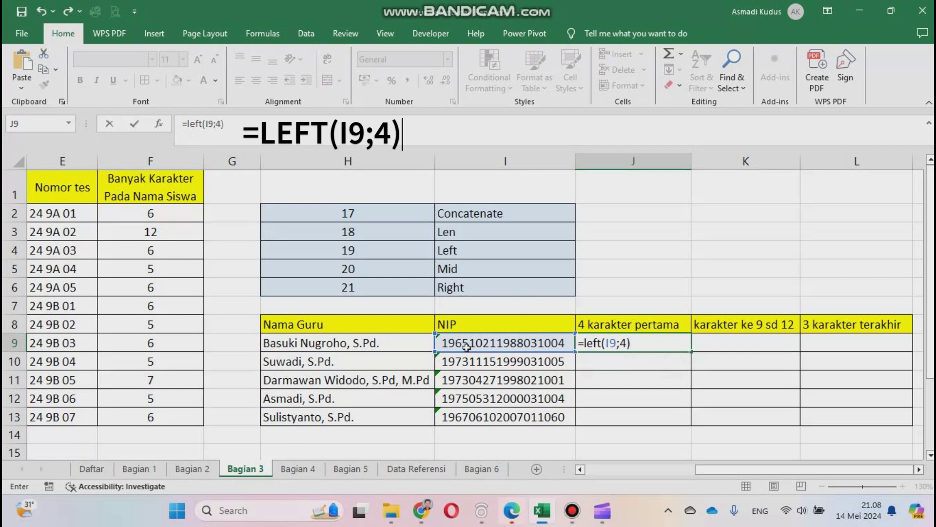
{"action": "key", "text": "Return"}
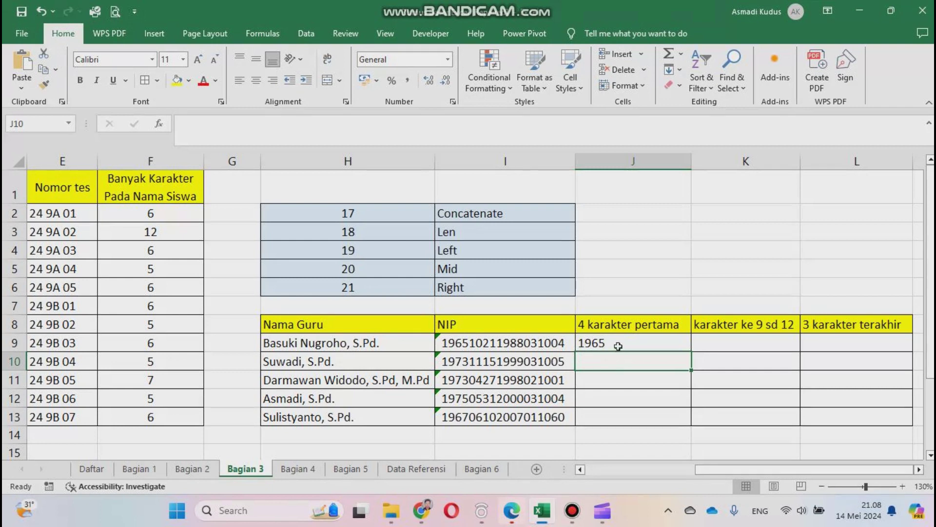
Fill the LEFT formula in J9 down through J13 for the remaining teachers
{"action": "left_click", "coordinate": [619, 345]}
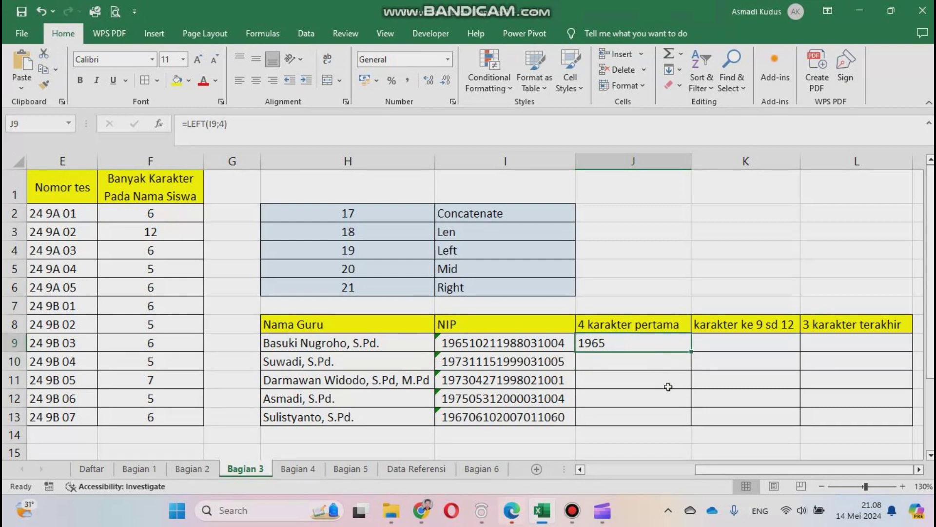
{"action": "double_click", "coordinate": [692, 352]}
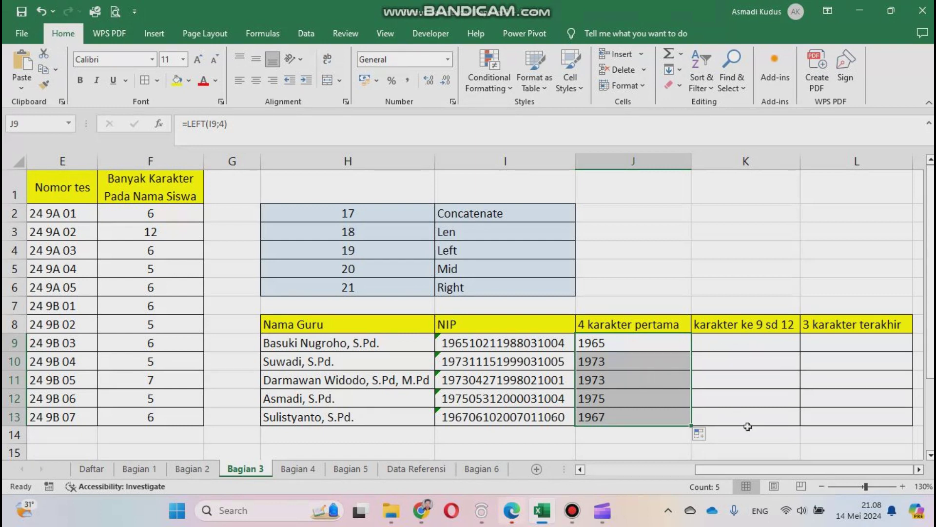
Extract characters 9 to 12 of each NIP by entering =MID(I9;9;4) in K9 and filling it down to K13
{"action": "left_click", "coordinate": [715, 346]}
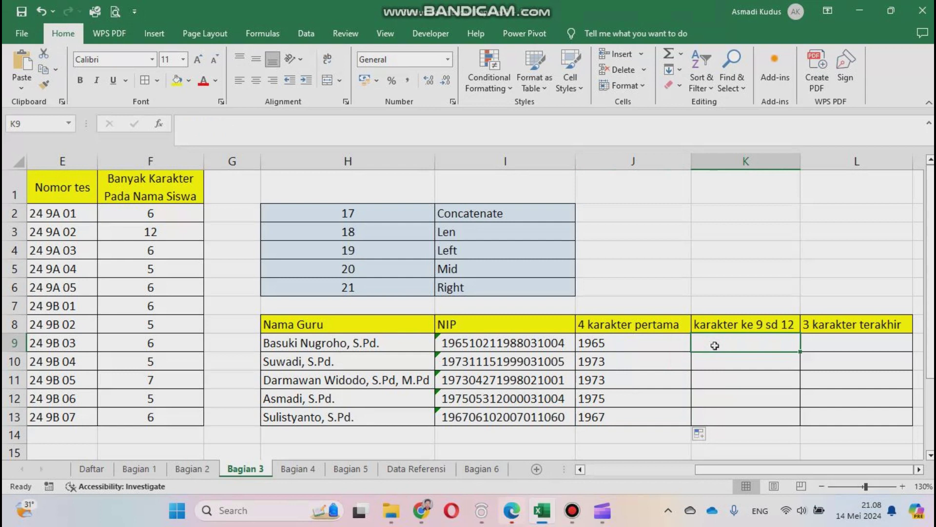
{"action": "type", "text": "=m"}
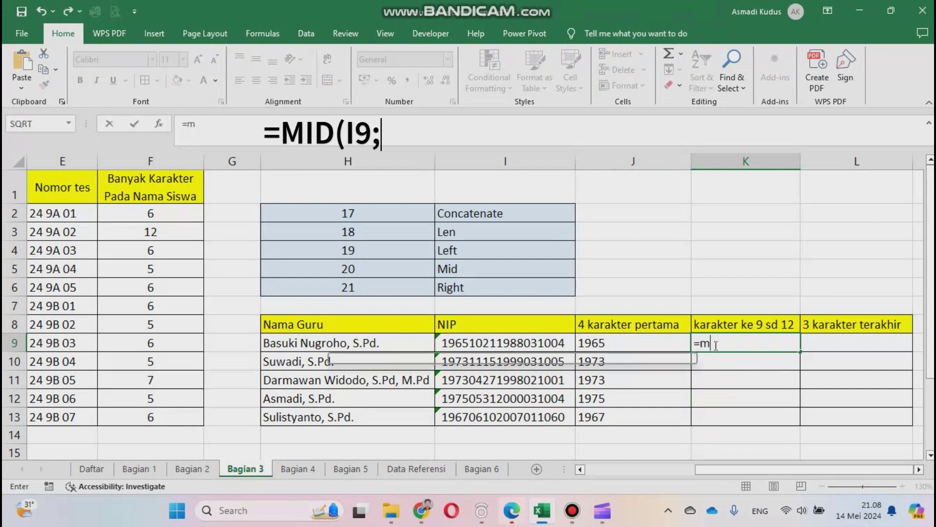
{"action": "type", "text": "id("}
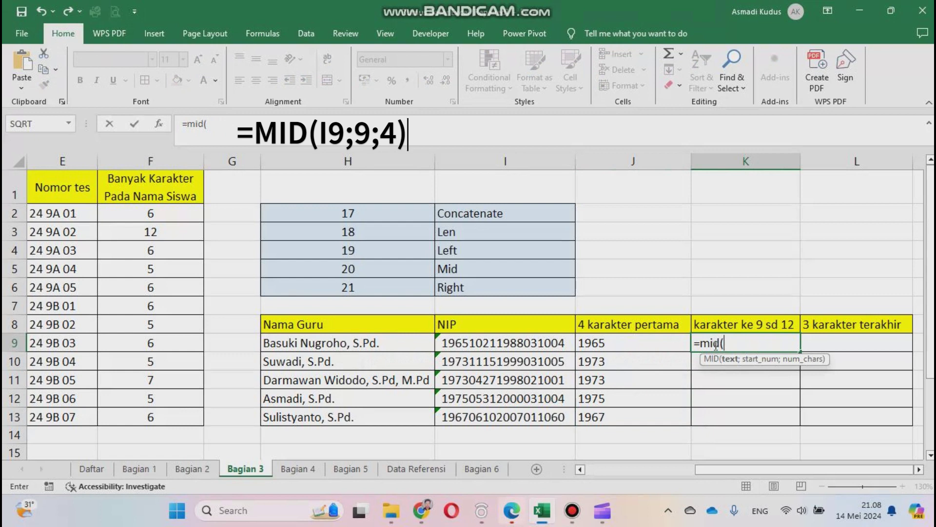
{"action": "left_click", "coordinate": [480, 346]}
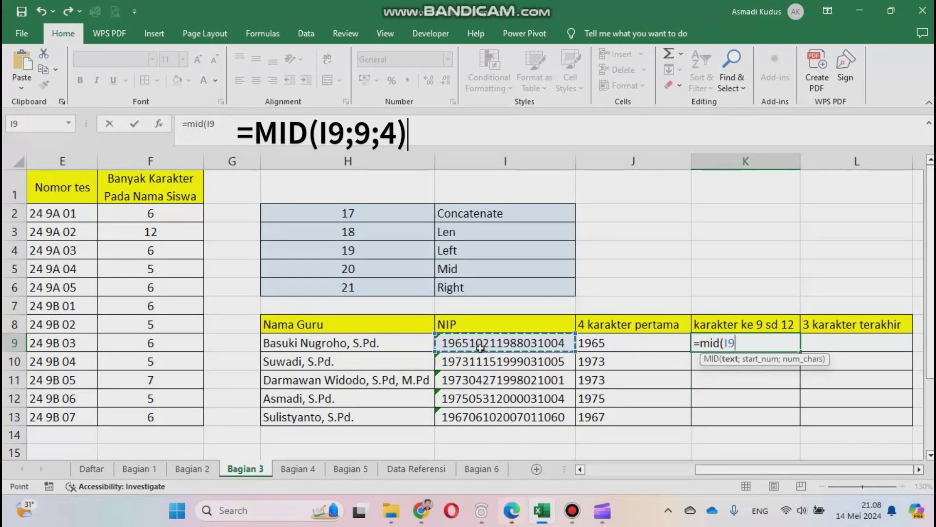
{"action": "type", "text": ";9"}
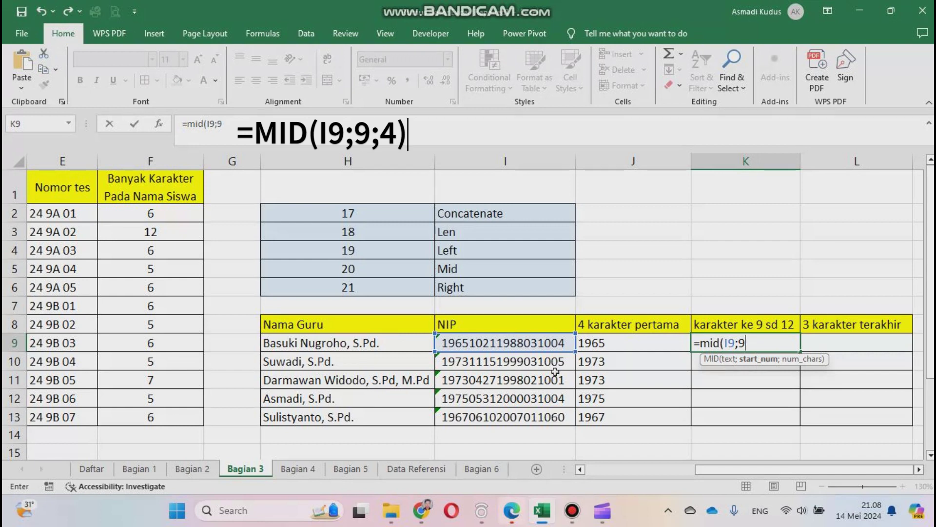
{"action": "type", "text": ";"}
{"action": "type", "text": "4"}
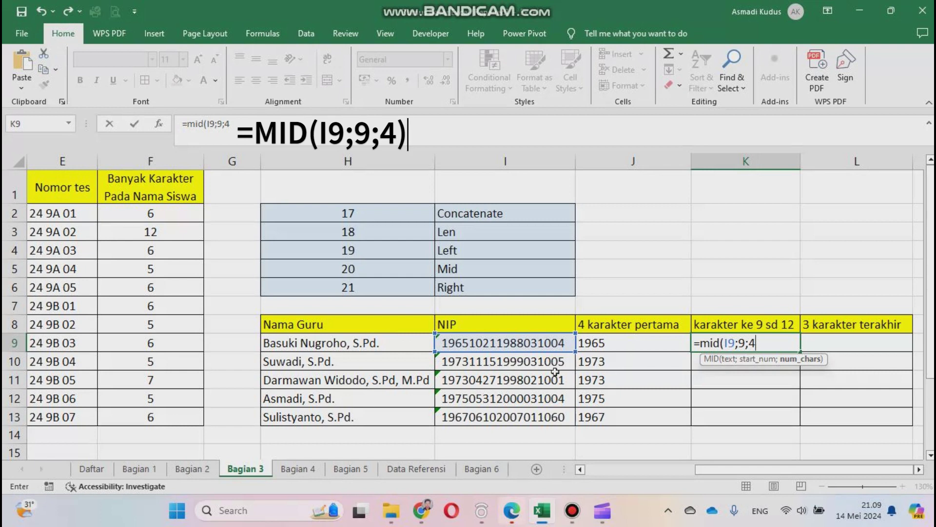
{"action": "type", "text": ")"}
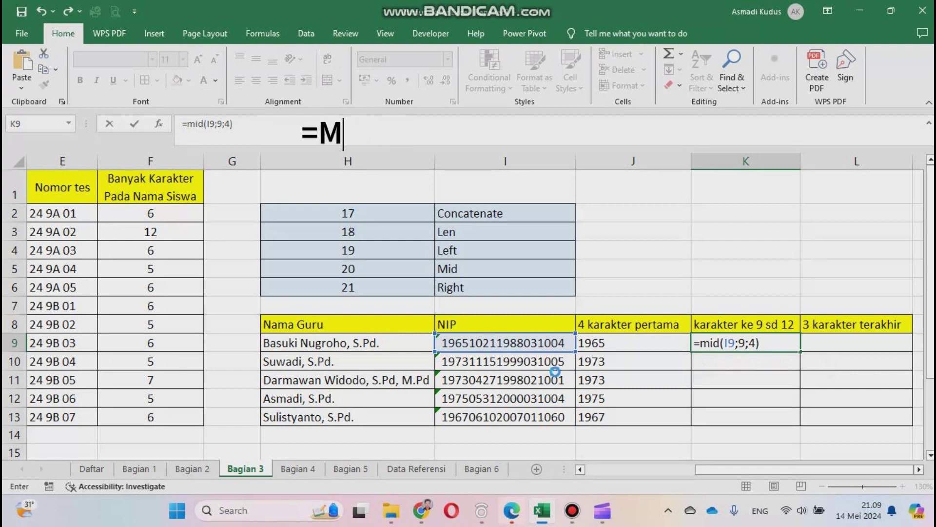
{"action": "key", "text": "Return"}
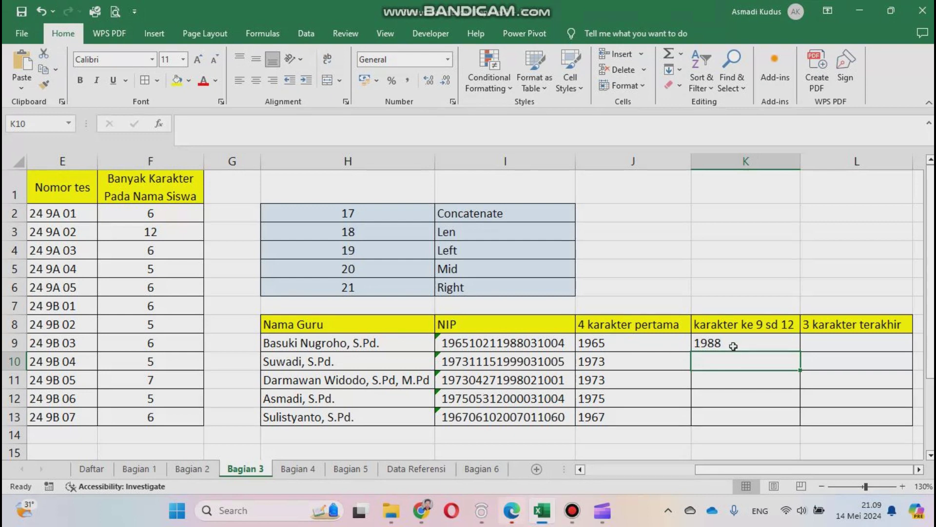
{"action": "left_click", "coordinate": [733, 345]}
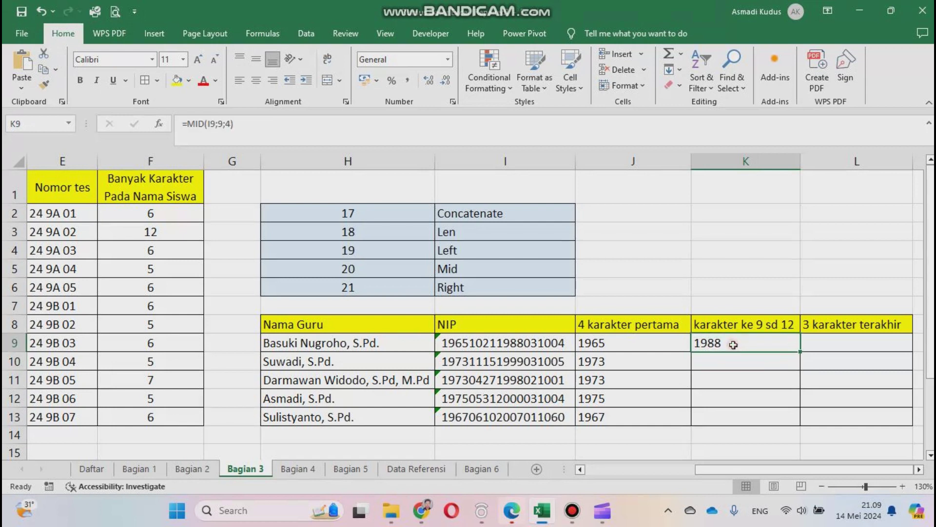
{"action": "double_click", "coordinate": [801, 351]}
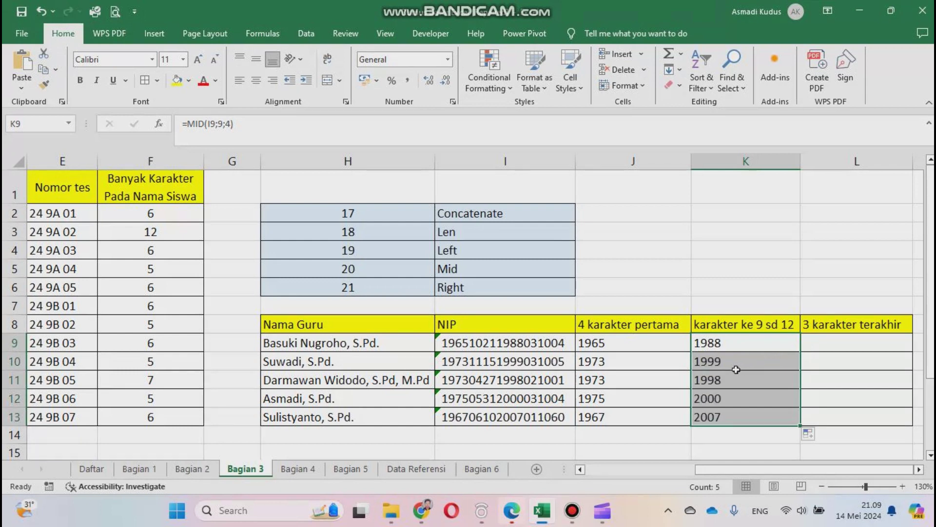
Extract the last three characters of each NIP by entering =RIGHT(I9;3) in L9 and filling it down to L13
{"action": "left_click", "coordinate": [841, 344]}
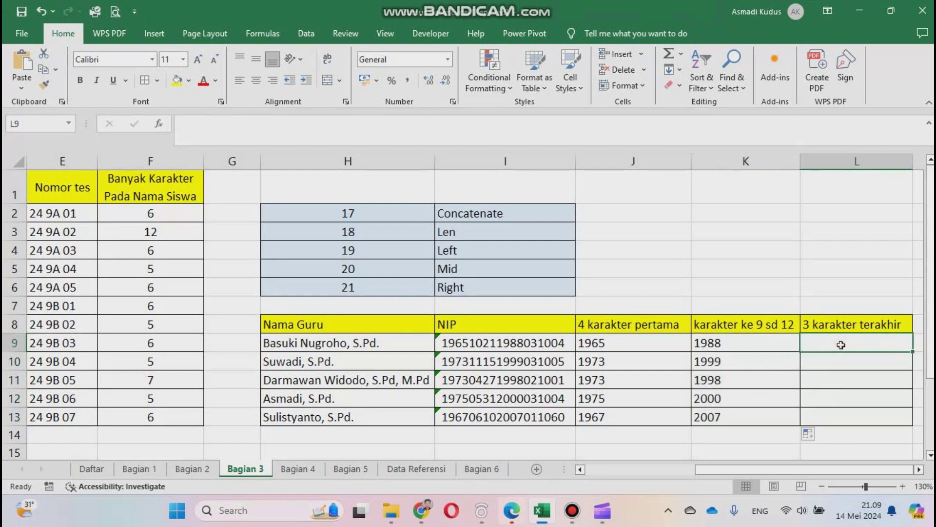
{"action": "type", "text": "=r"}
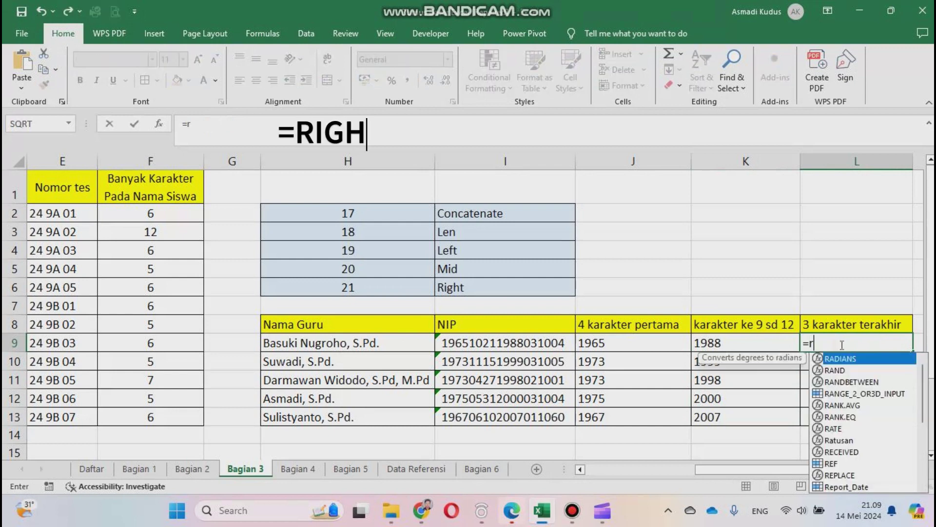
{"action": "type", "text": "ight "}
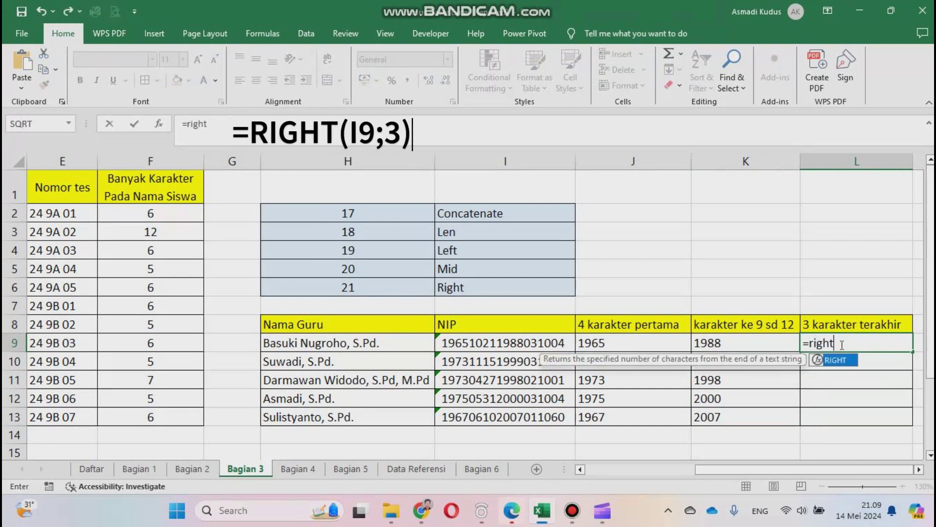
{"action": "type", "text": "("}
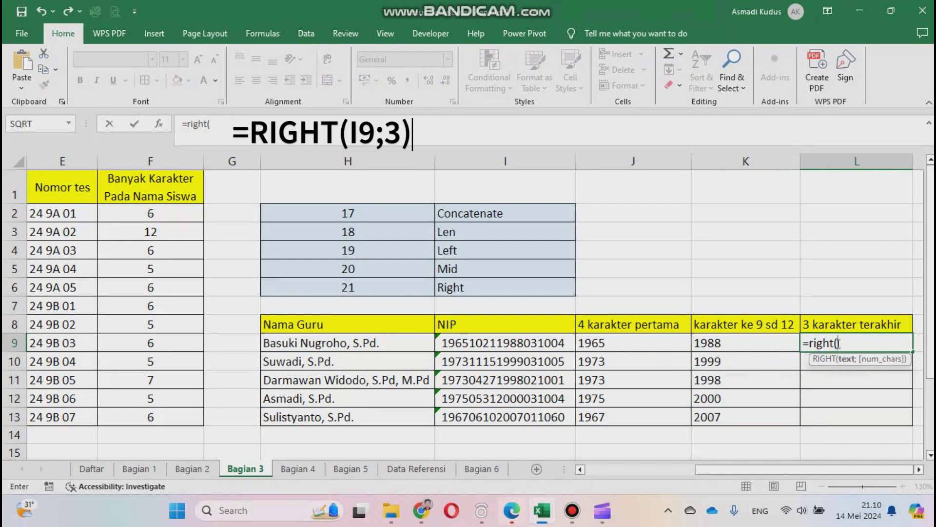
{"action": "left_click", "coordinate": [513, 343]}
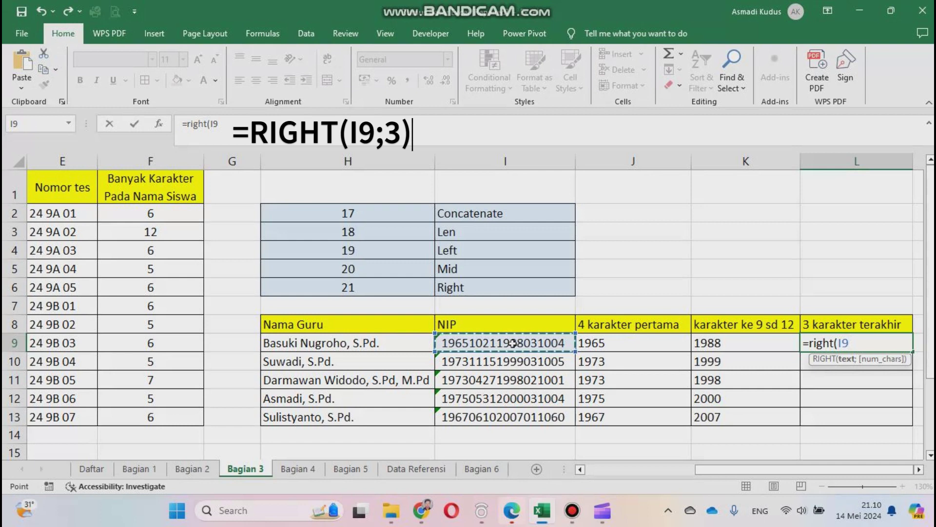
{"action": "type", "text": ";"}
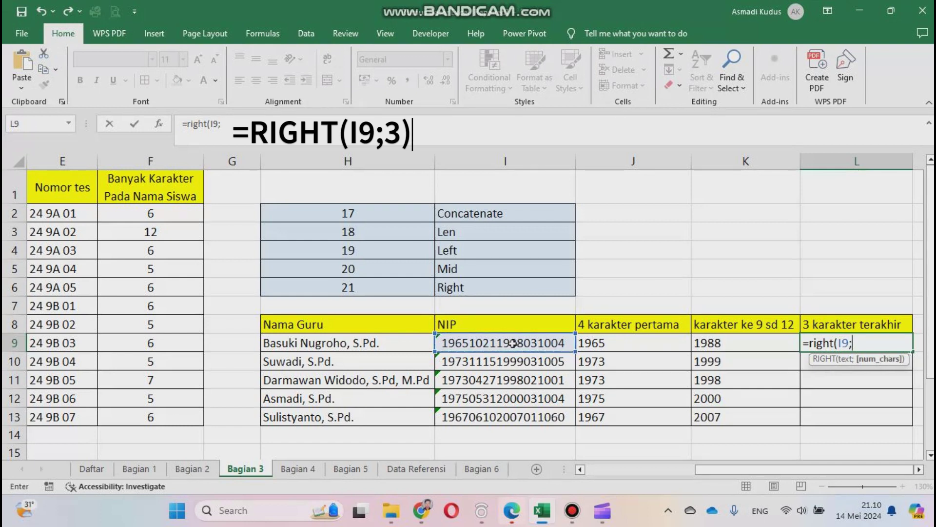
{"action": "type", "text": "3)"}
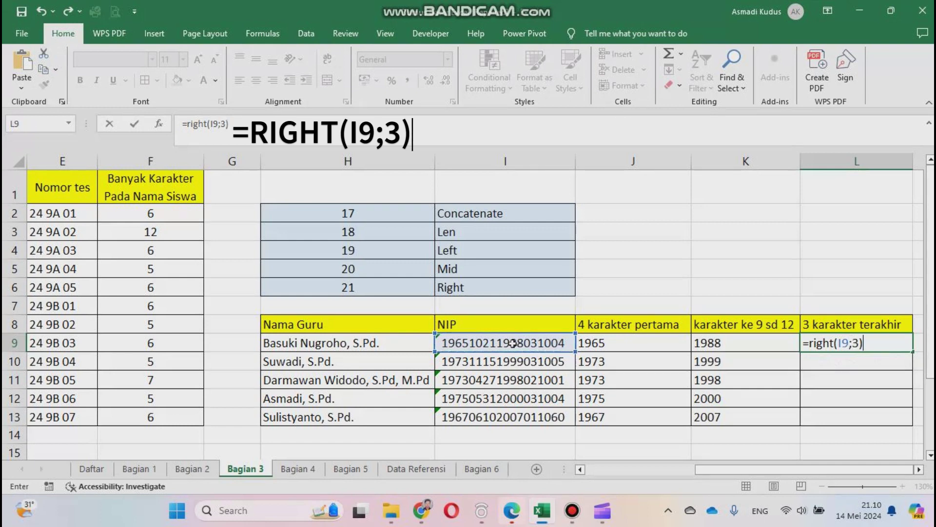
{"action": "key", "text": "Return"}
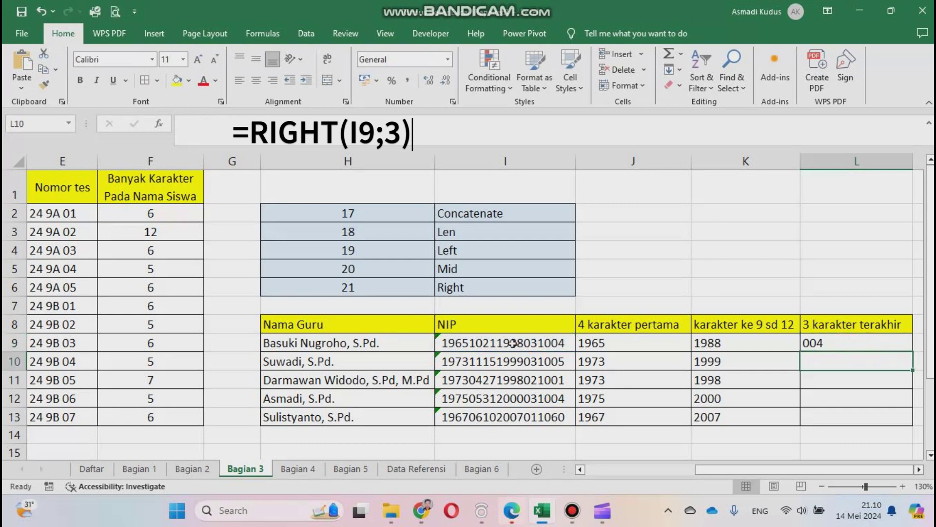
{"action": "left_click", "coordinate": [816, 344]}
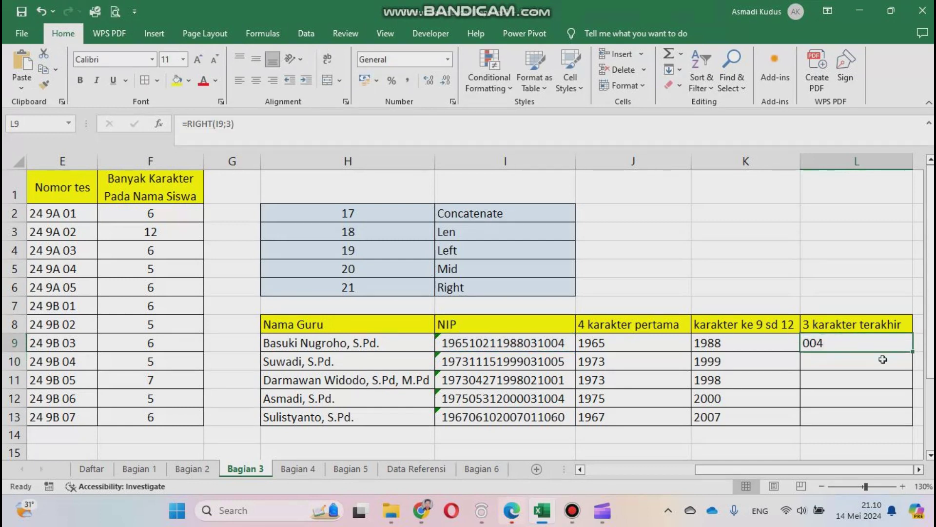
{"action": "double_click", "coordinate": [913, 351]}
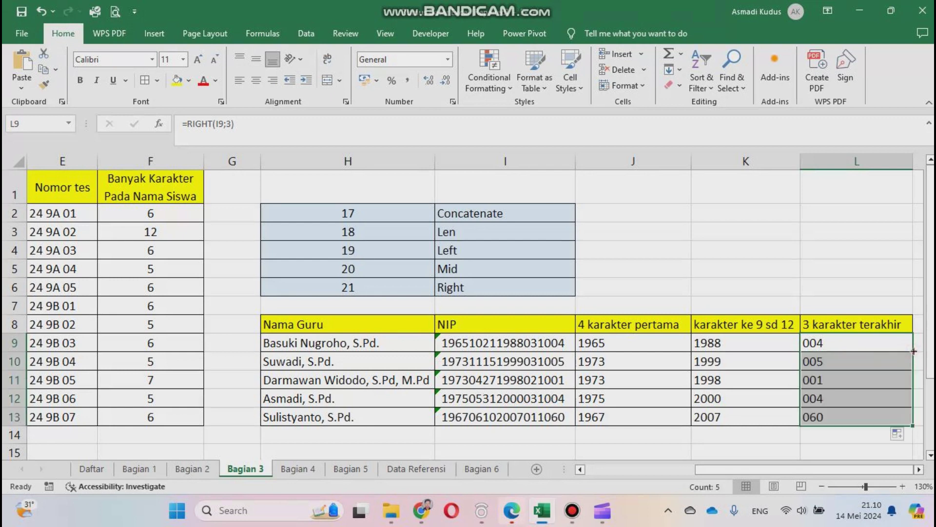
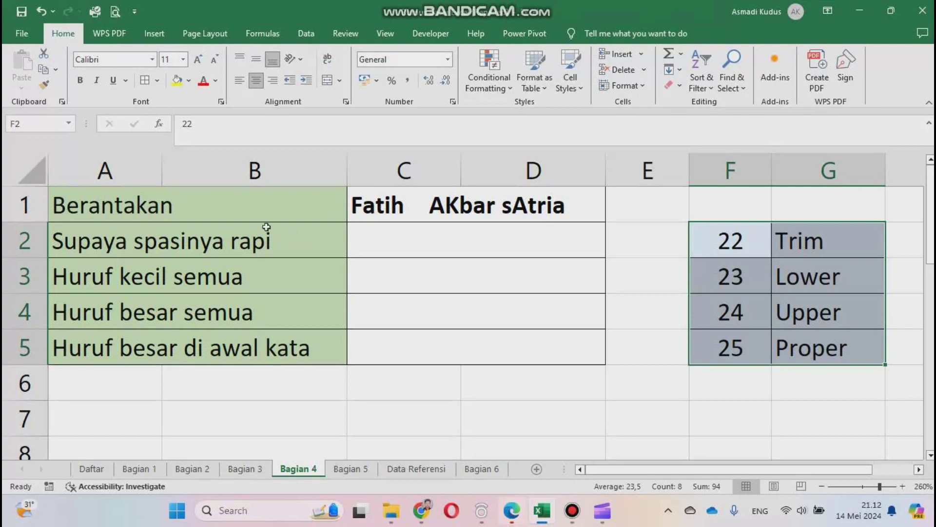
Enter =TRIM(C1) in cell C2 to remove the extra spaces from the messy name
{"action": "left_click", "coordinate": [415, 244]}
{"action": "type", "text": "=trim"}
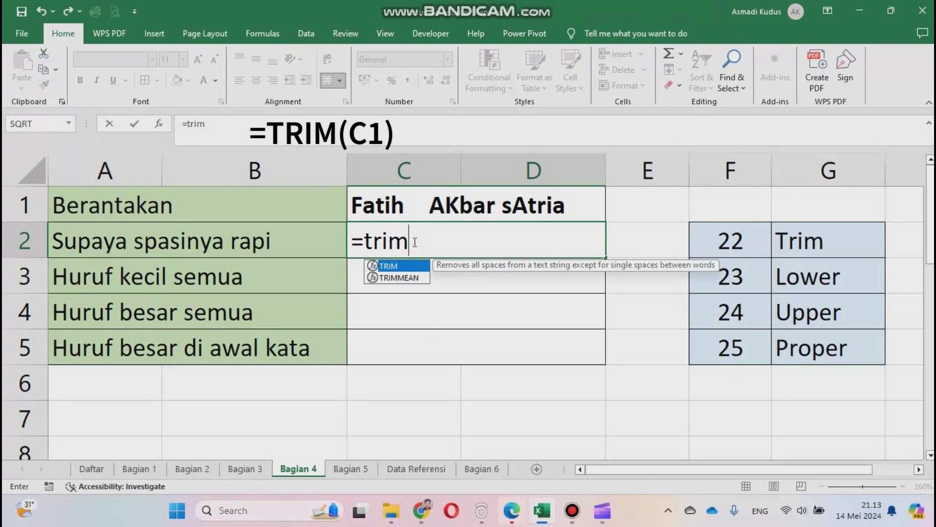
{"action": "type", "text": "("}
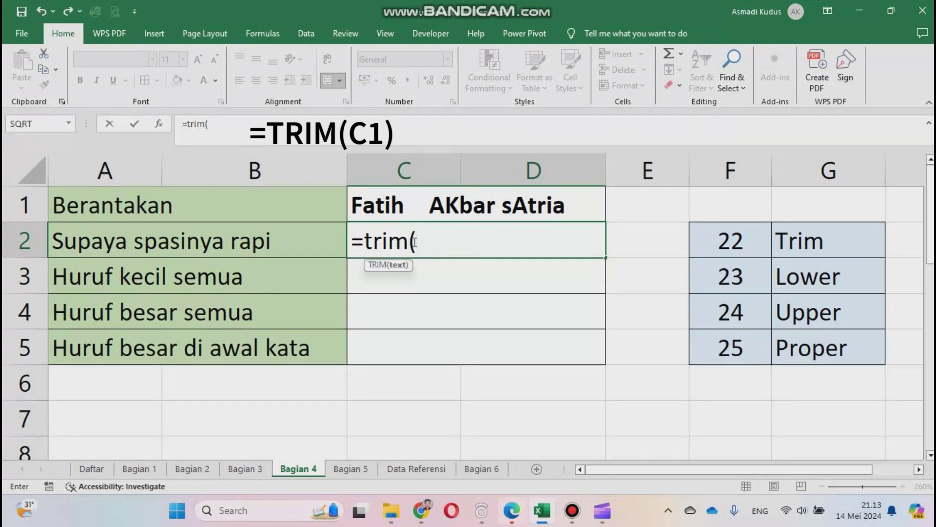
{"action": "left_click", "coordinate": [399, 207]}
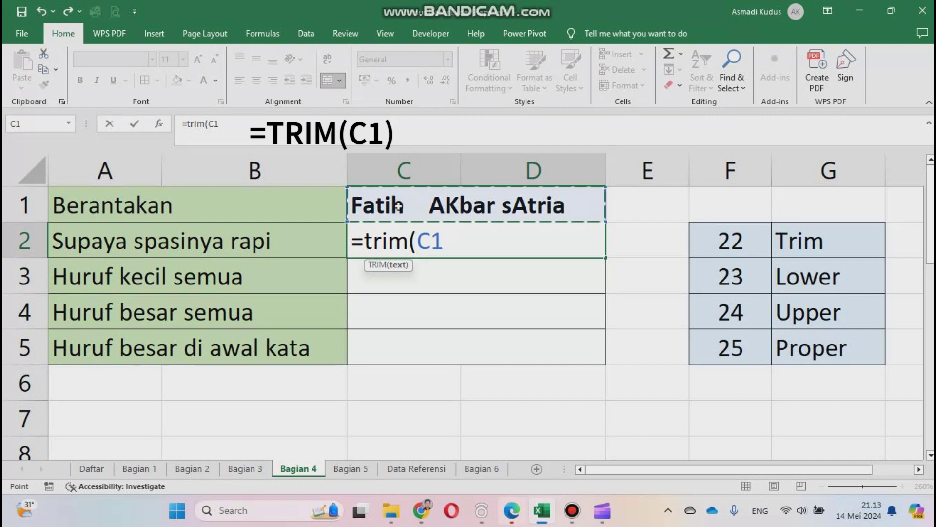
{"action": "type", "text": ")"}
{"action": "key", "text": "Return"}
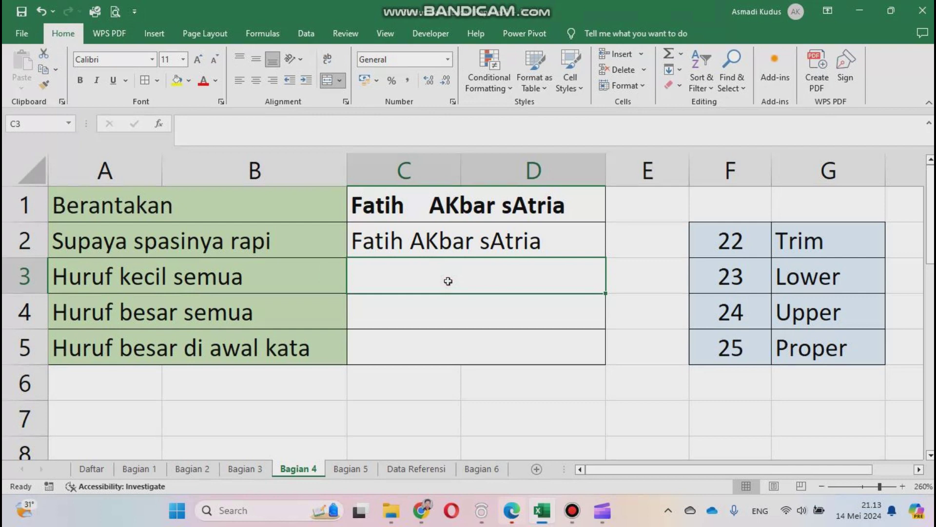
Enter =LOWER(C2) in cell C3 to convert the trimmed name to all lowercase
{"action": "type", "text": "=l"}
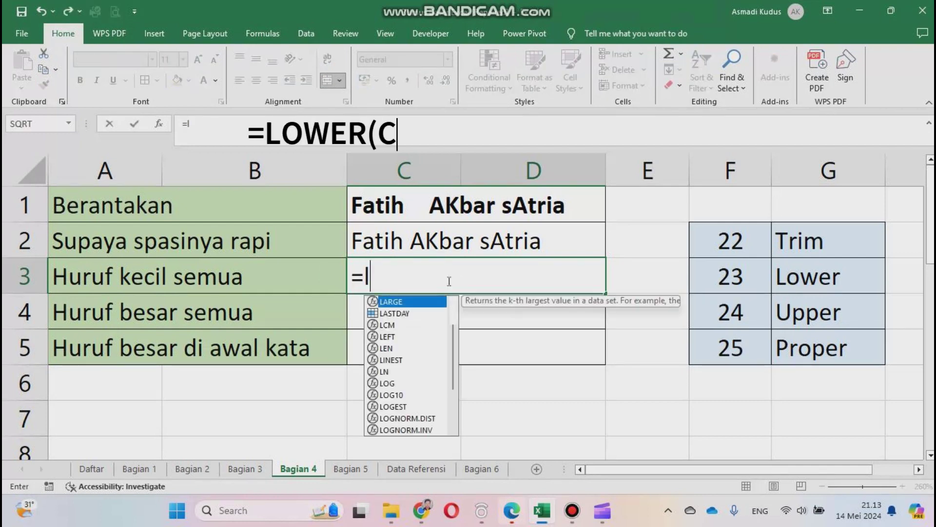
{"action": "type", "text": "ower"}
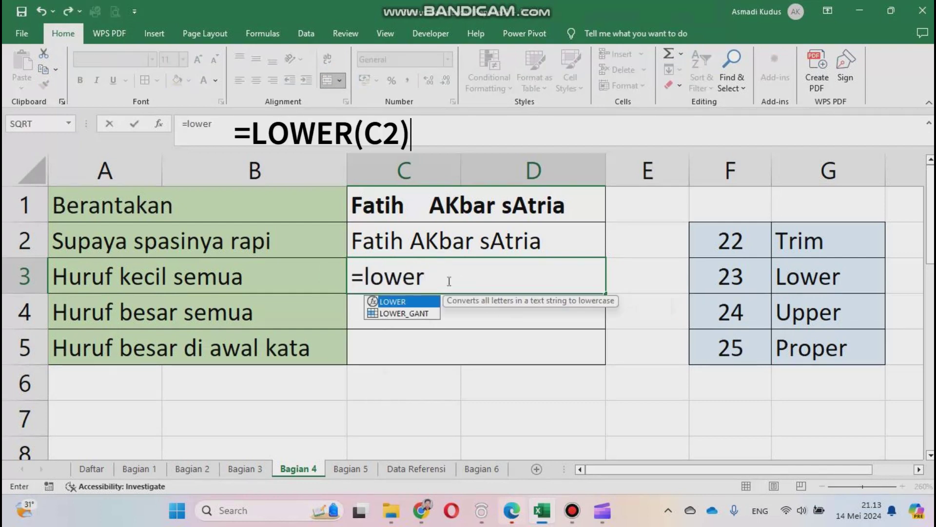
{"action": "type", "text": "("}
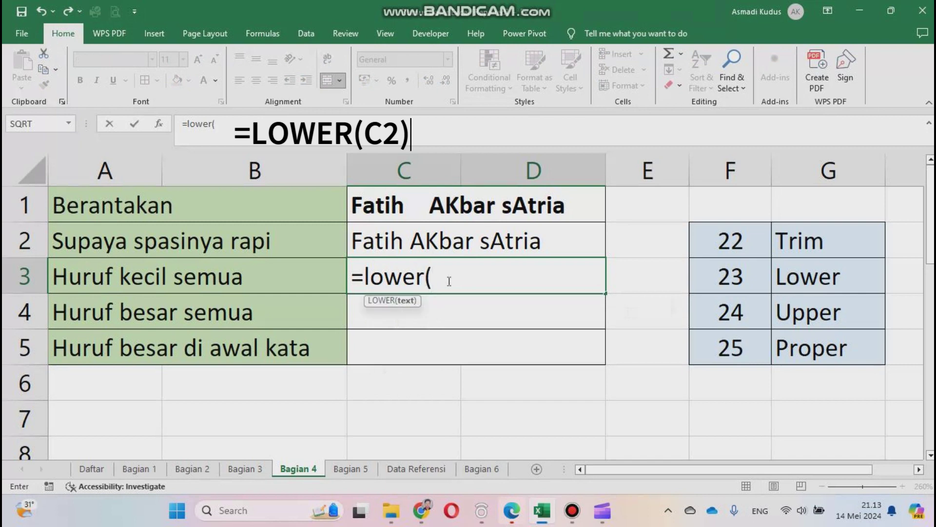
{"action": "left_click", "coordinate": [412, 239]}
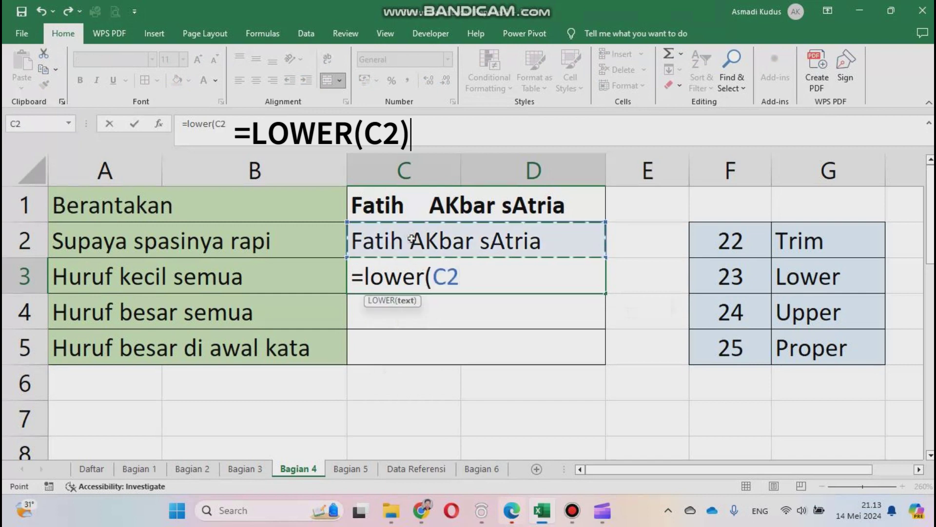
{"action": "type", "text": ")"}
{"action": "key", "text": "Return"}
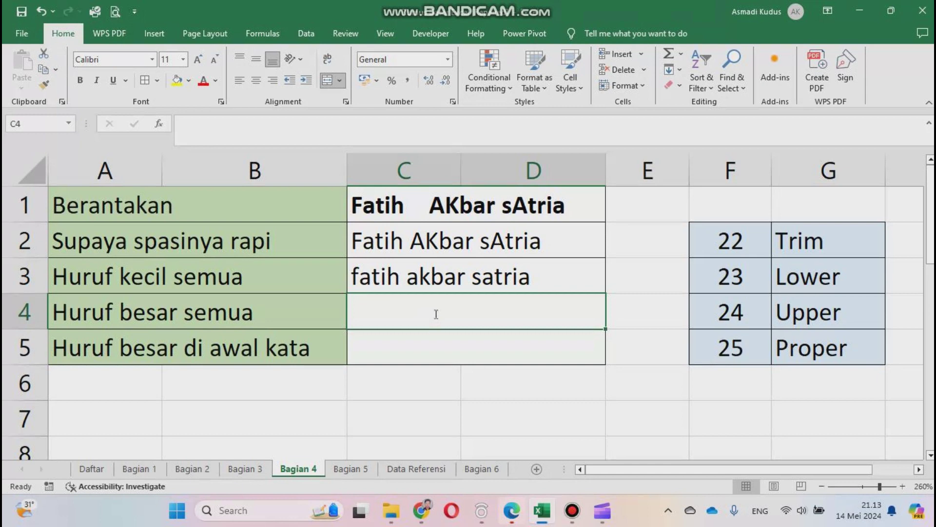
Enter =UPPER(C2) in cell C4 to convert the trimmed name to all uppercase
{"action": "type", "text": "=upper("}
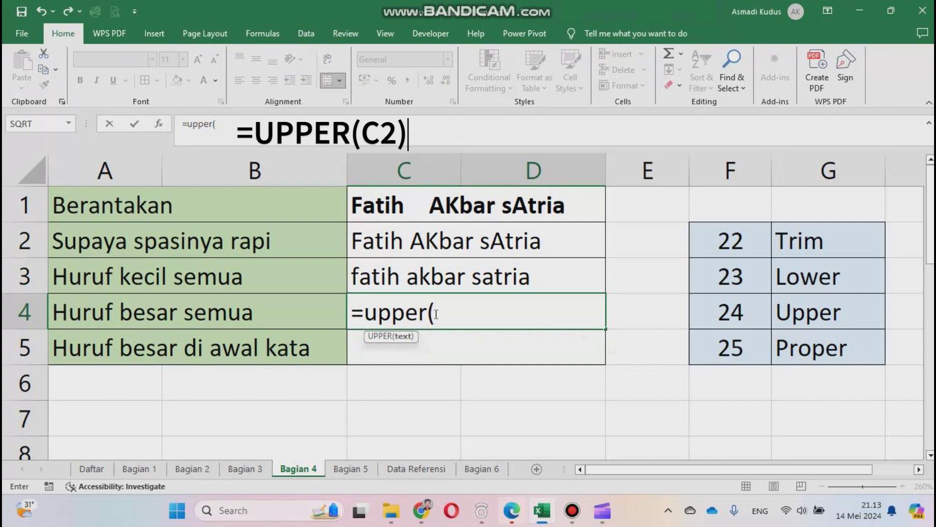
{"action": "left_click", "coordinate": [434, 242]}
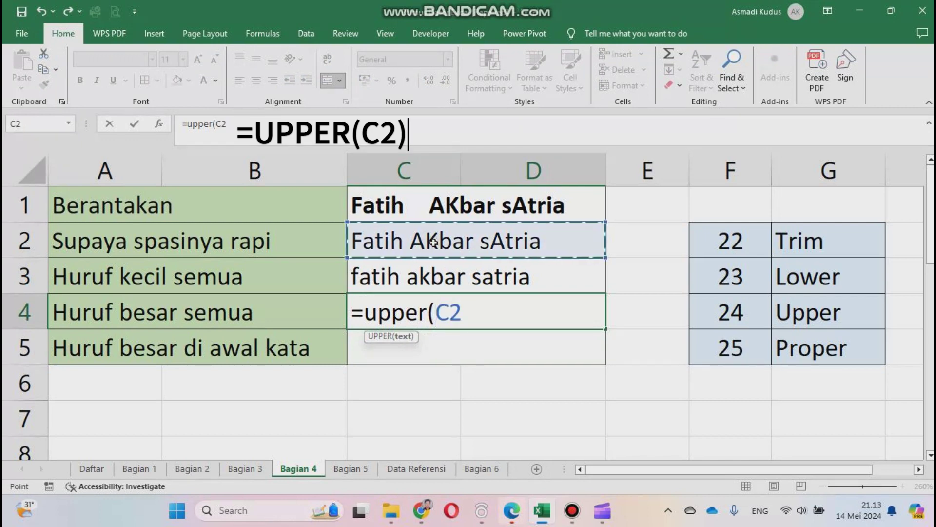
{"action": "type", "text": ")"}
{"action": "key", "text": "Return"}
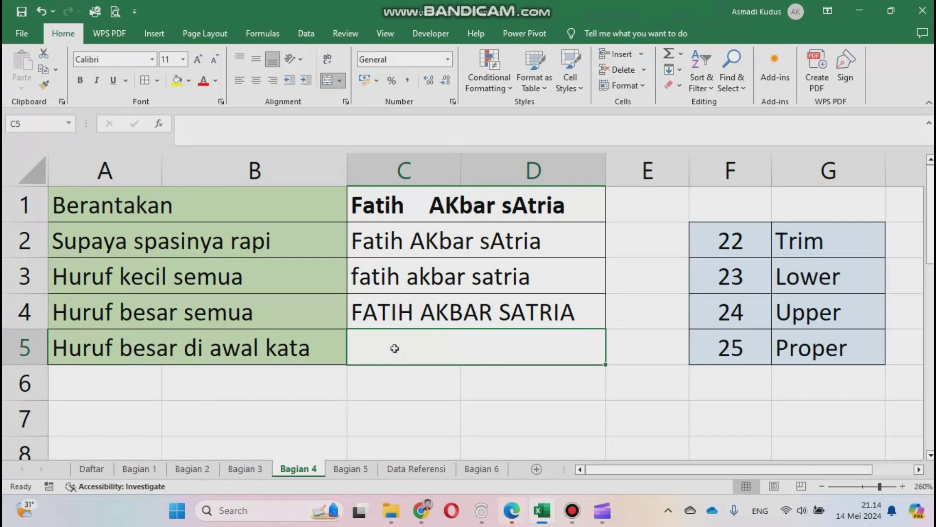
Enter =PROPER(C2) in cell C5 to capitalise the first letter of each word in the trimmed name
{"action": "type", "text": "="}
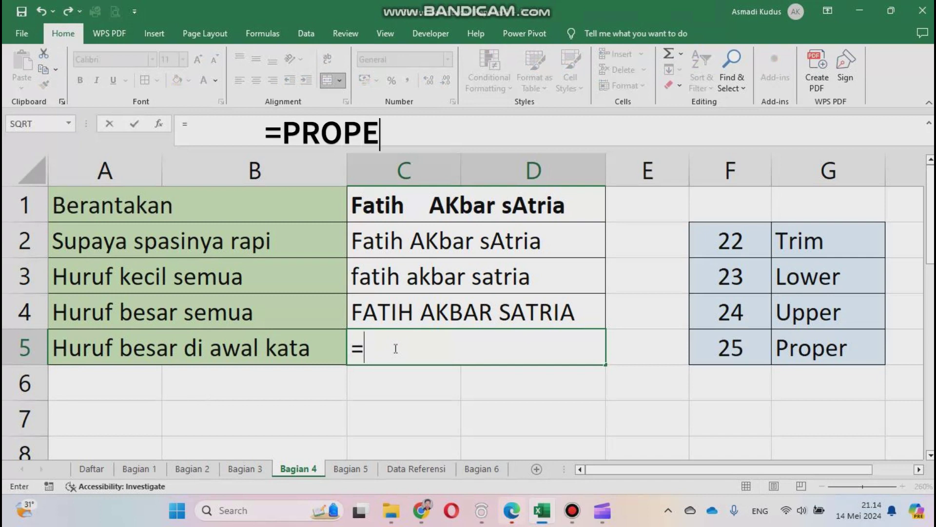
{"action": "type", "text": "prop"}
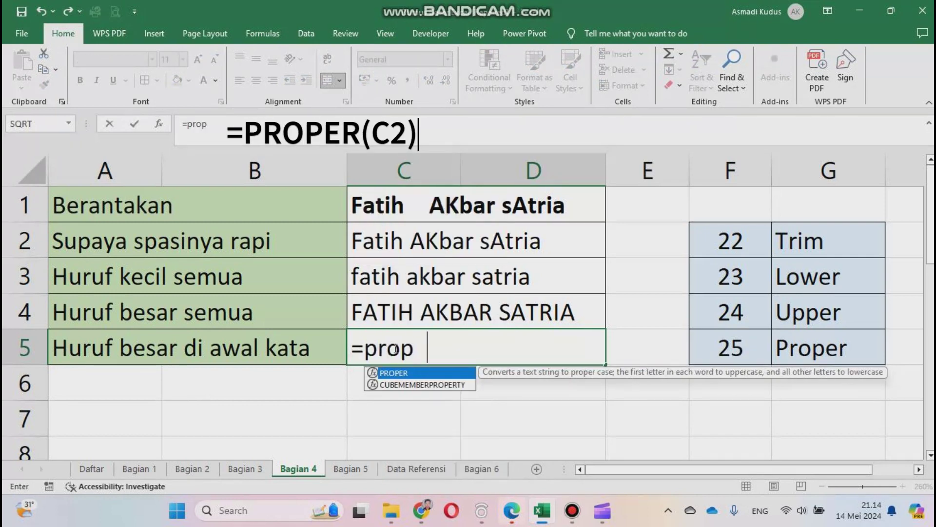
{"action": "type", "text": "er("}
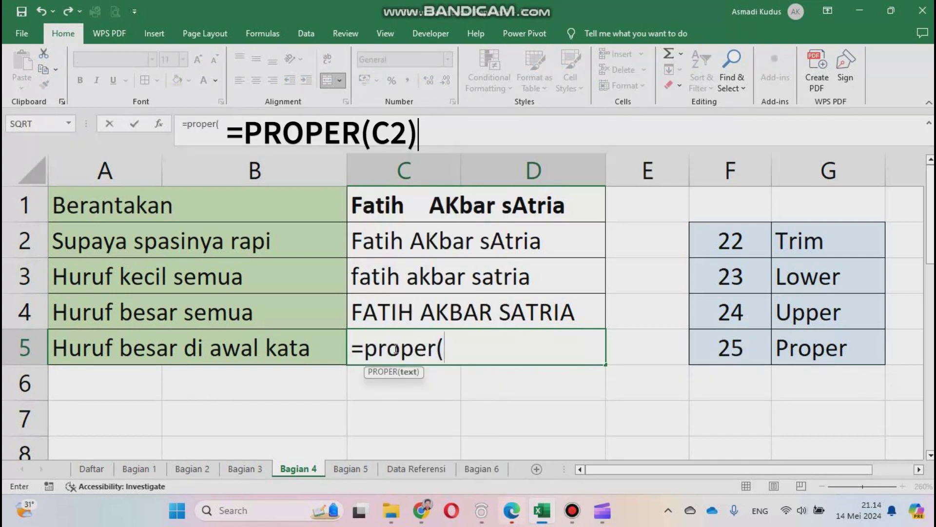
{"action": "left_click", "coordinate": [422, 244]}
{"action": "type", "text": ")"}
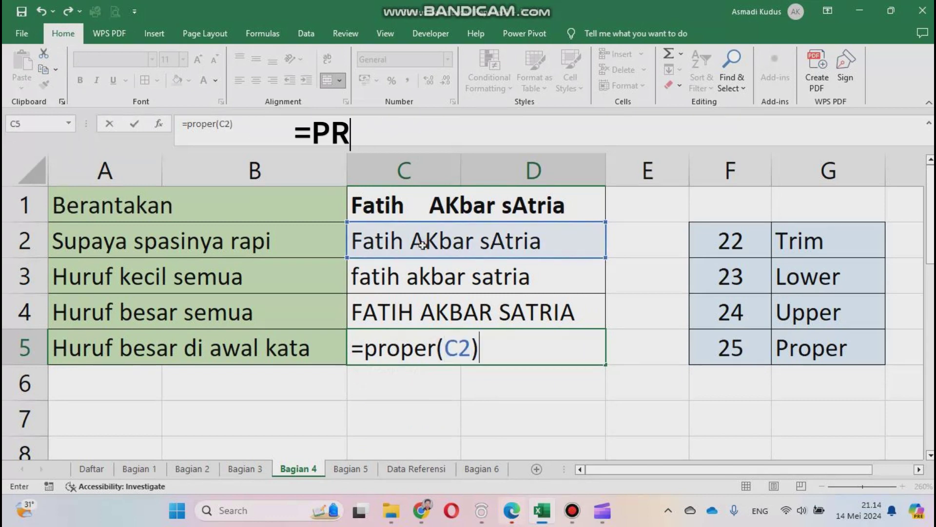
{"action": "key", "text": "Return"}
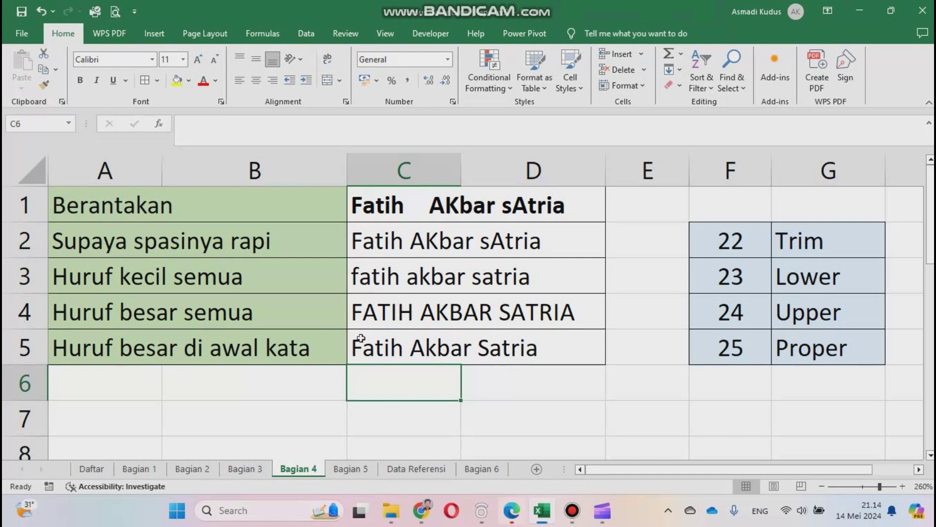
Compare the empty Tema, Nama Guru and Ruang columns on the Bagian 5 sheet with the lookup tables on the Data Referensi sheet
{"action": "left_click", "coordinate": [350, 472]}
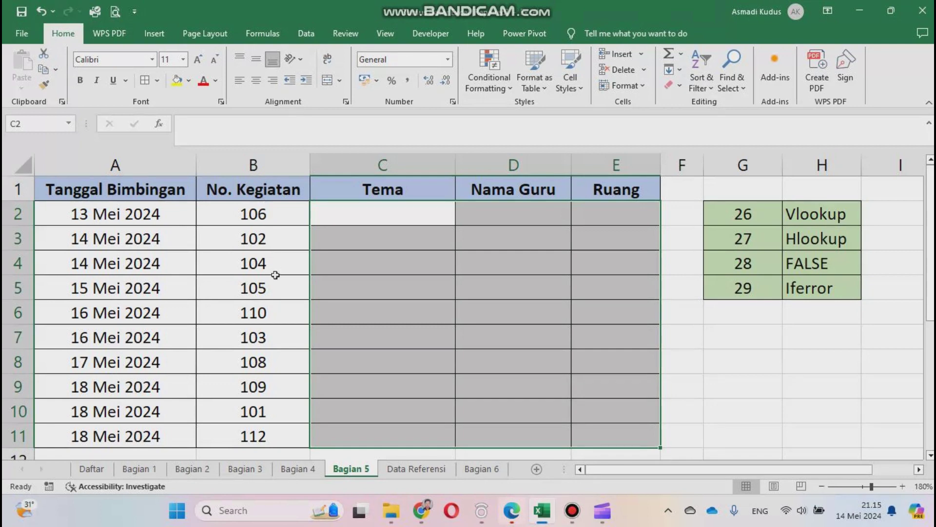
{"action": "left_click", "coordinate": [380, 241]}
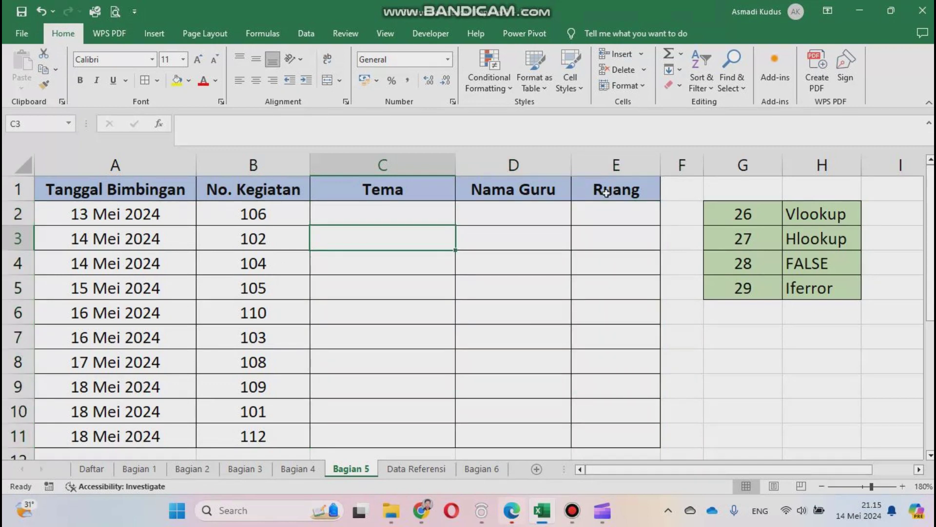
{"action": "left_click", "coordinate": [411, 469]}
{"action": "left_click", "coordinate": [86, 202]}
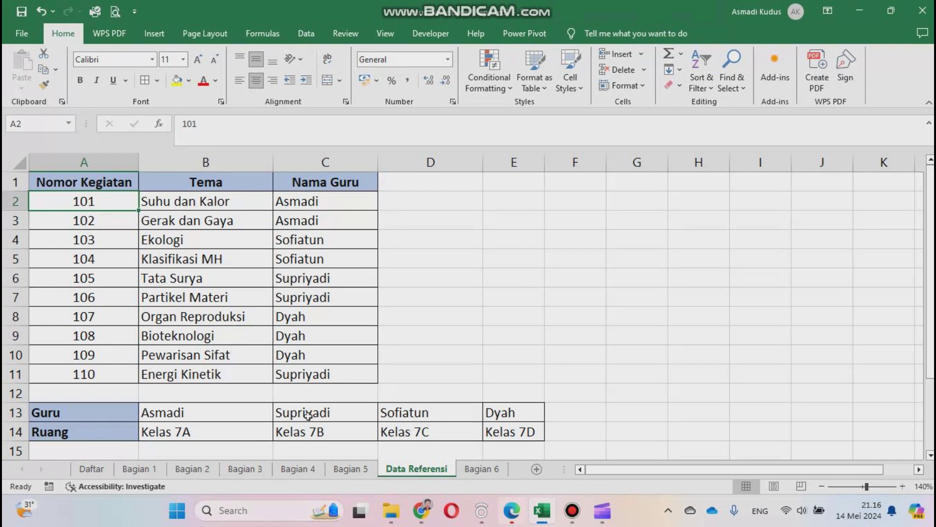
{"action": "left_click", "coordinate": [356, 474]}
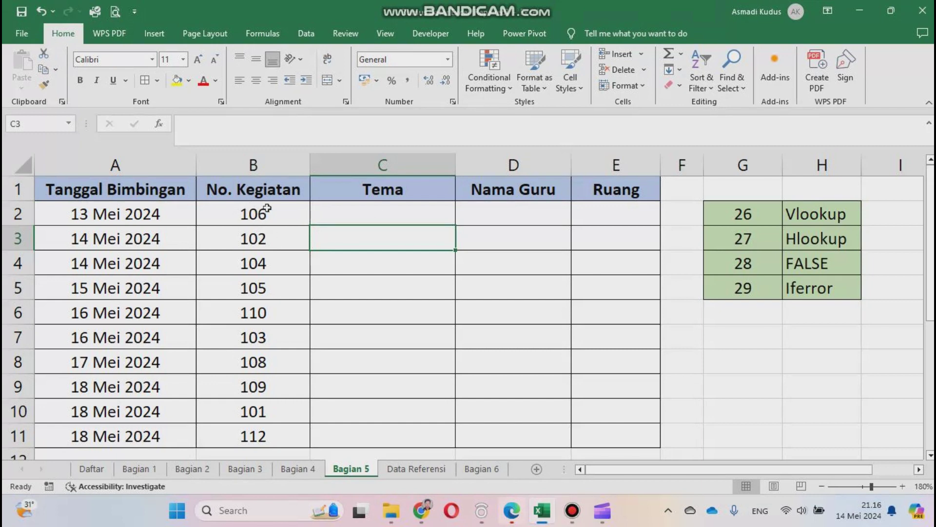
Look up the Tema for the first activity number by entering =VLOOKUP(B2;'Data Referensi'!A2:C11;2;FALSE) in cell C2 of Bagian 5
{"action": "left_click", "coordinate": [386, 215]}
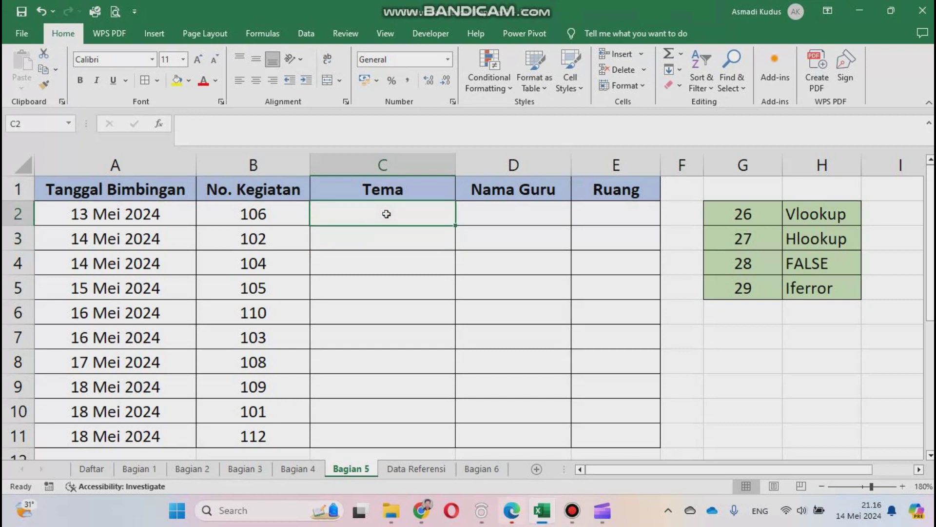
{"action": "type", "text": "=vlo"}
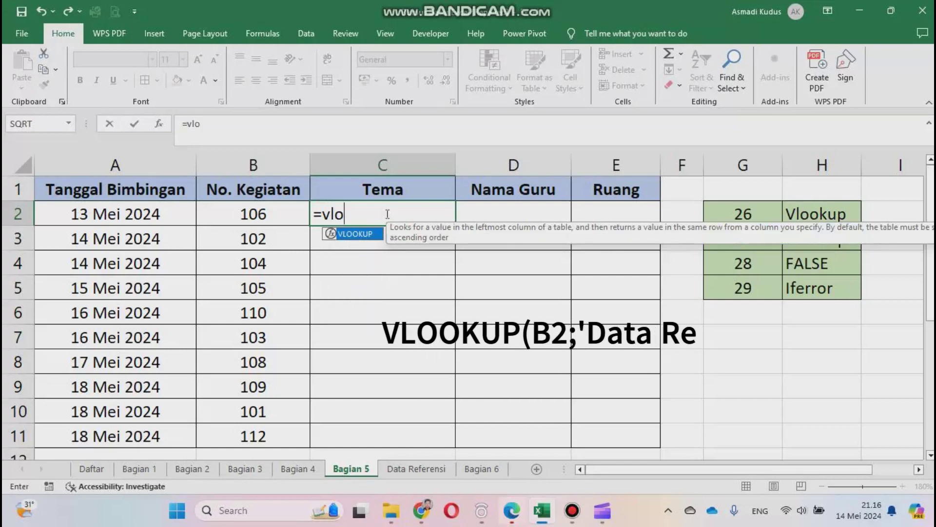
{"action": "type", "text": "okup"}
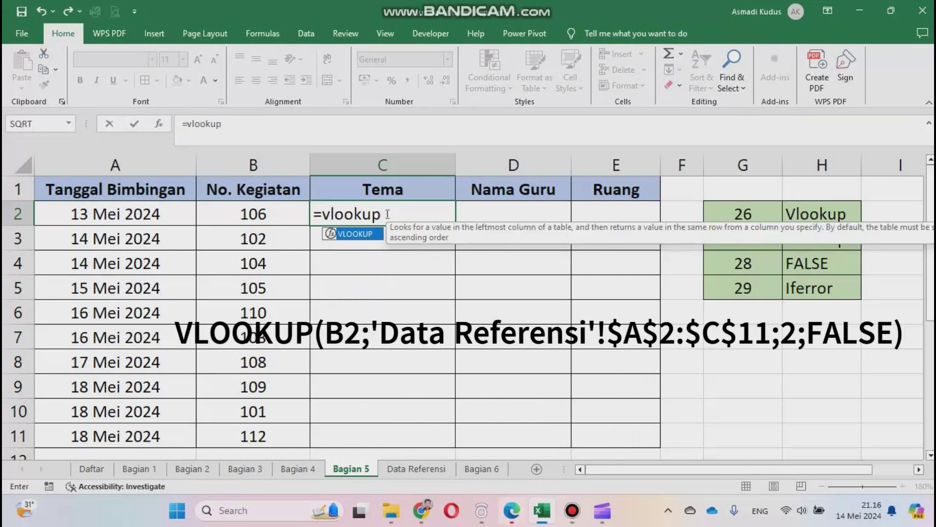
{"action": "type", "text": "("}
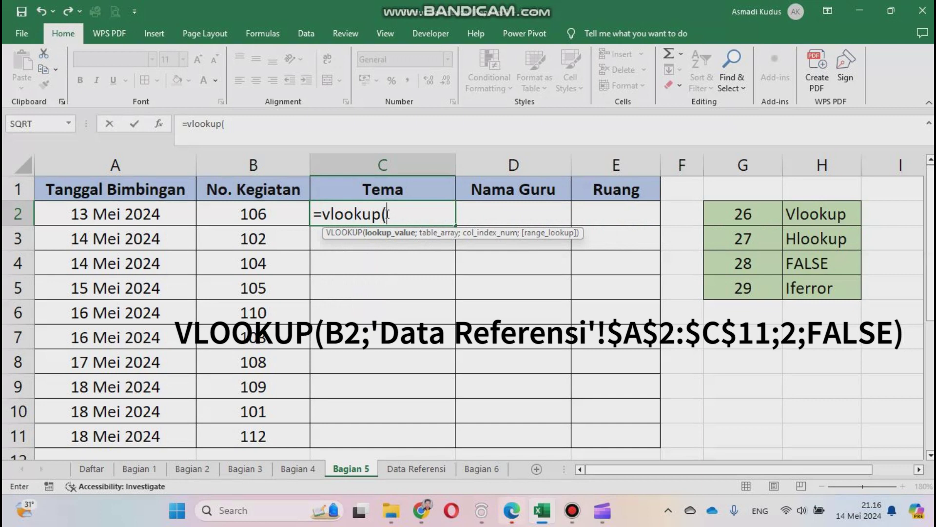
{"action": "left_click", "coordinate": [246, 216]}
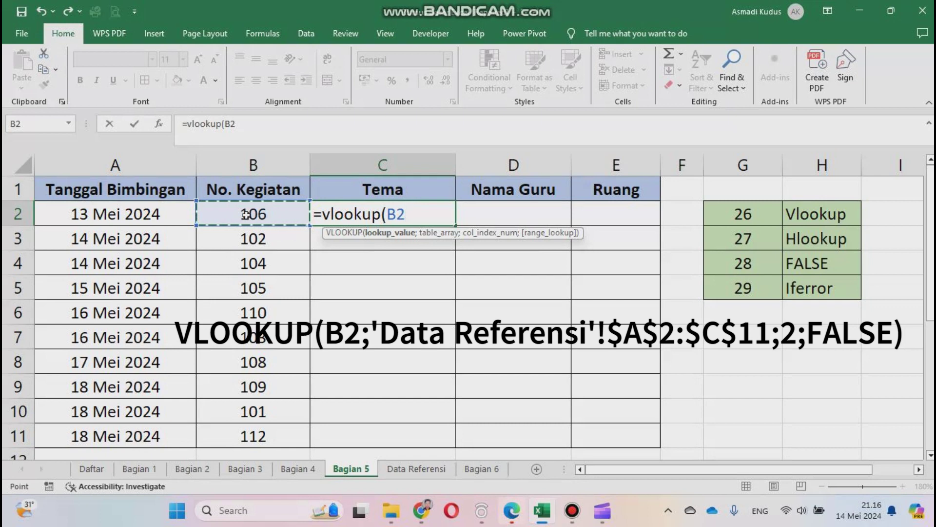
{"action": "type", "text": ";"}
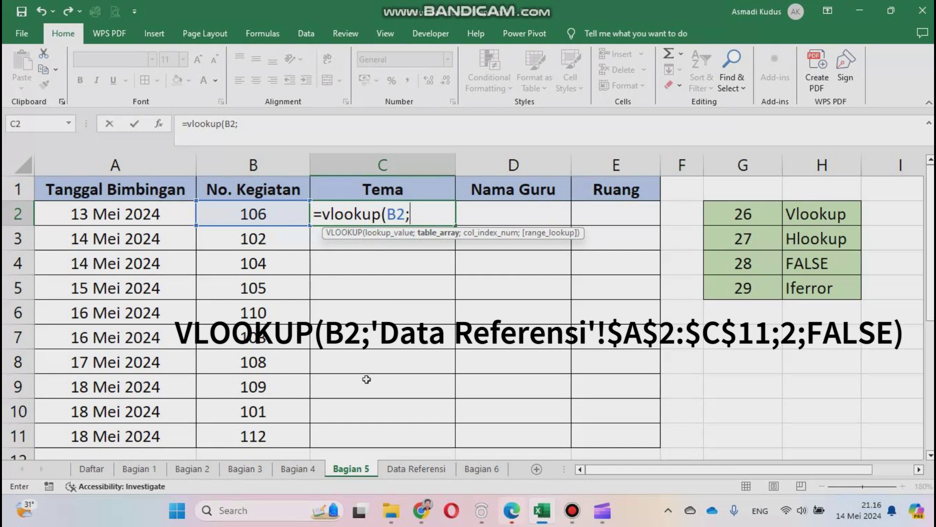
{"action": "left_click", "coordinate": [417, 469]}
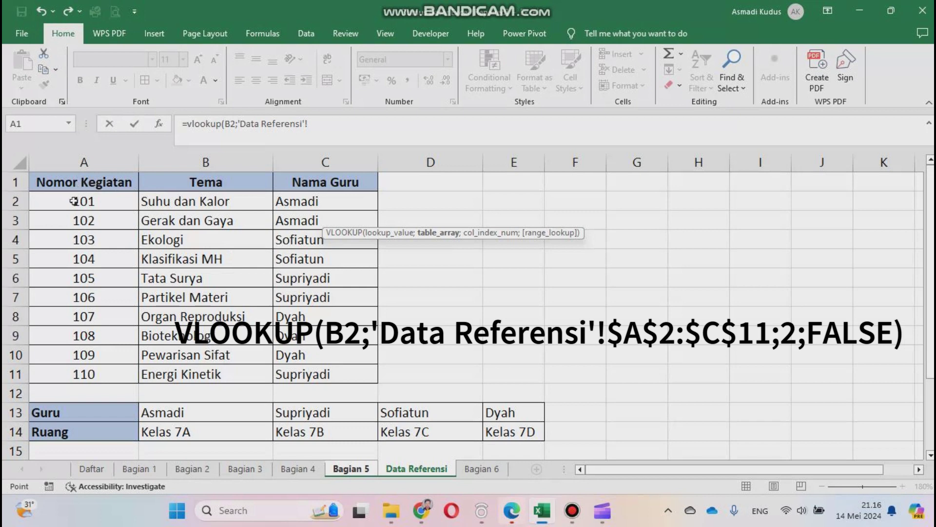
{"action": "left_click_drag", "start_coordinate": [73, 201], "coordinate": [339, 374]}
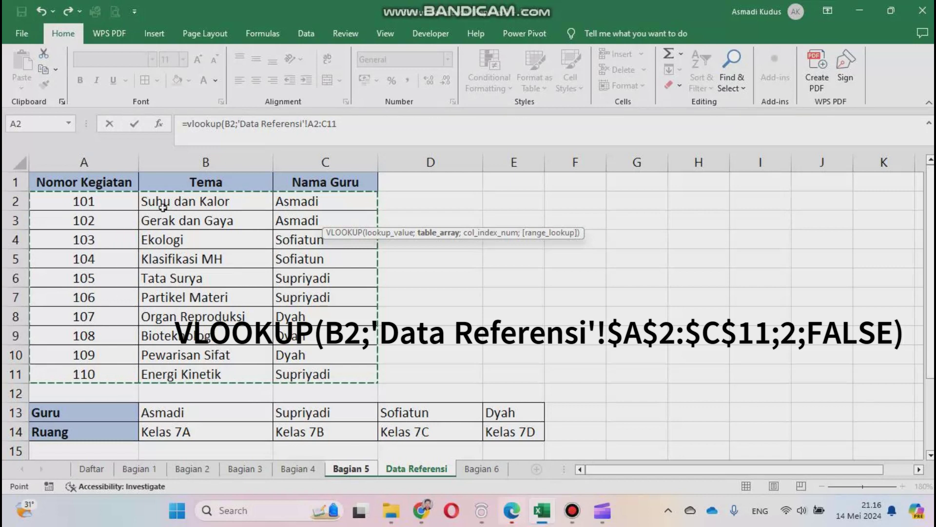
{"action": "type", "text": ";"}
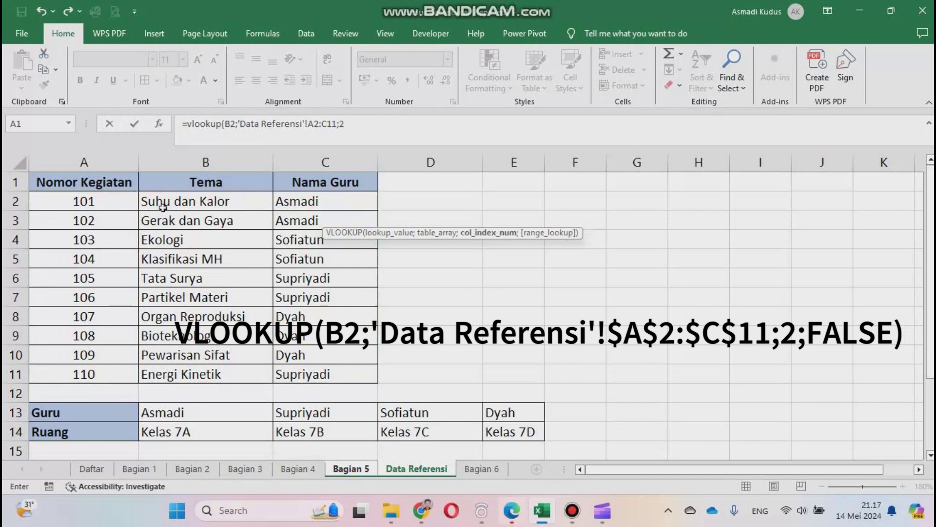
{"action": "type", "text": "2;"}
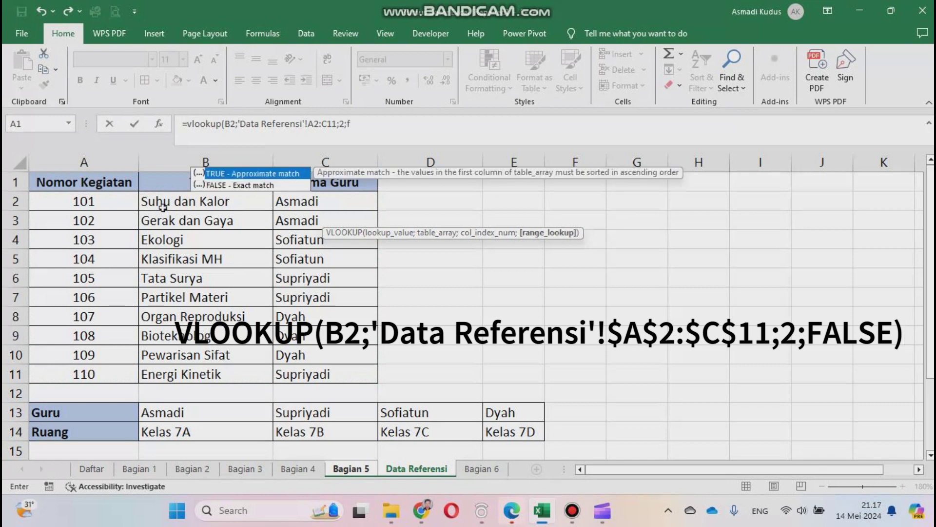
{"action": "type", "text": "false)"}
{"action": "key", "text": "Return"}
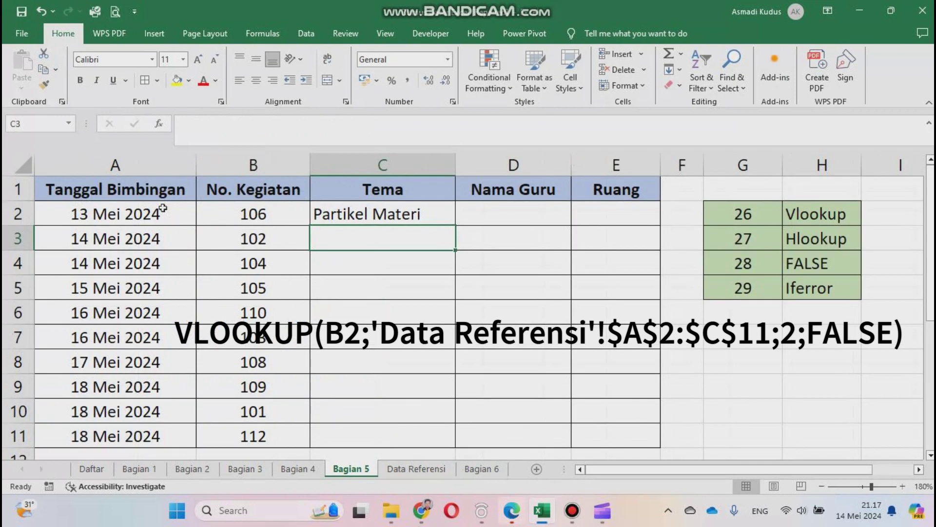
Make the table range in C2's VLOOKUP formula absolute as $A$2:$C$11 and fill the formula down to C11
{"action": "left_click", "coordinate": [352, 216]}
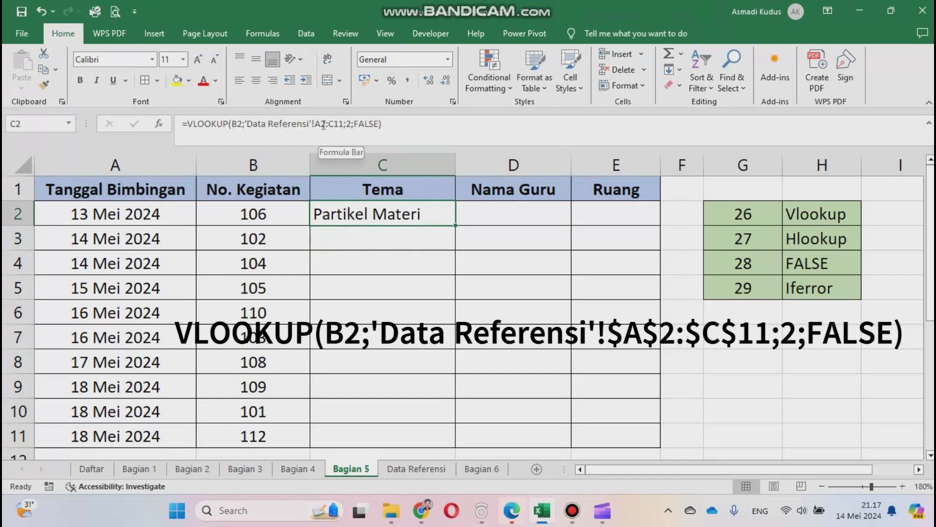
{"action": "left_click", "coordinate": [323, 125]}
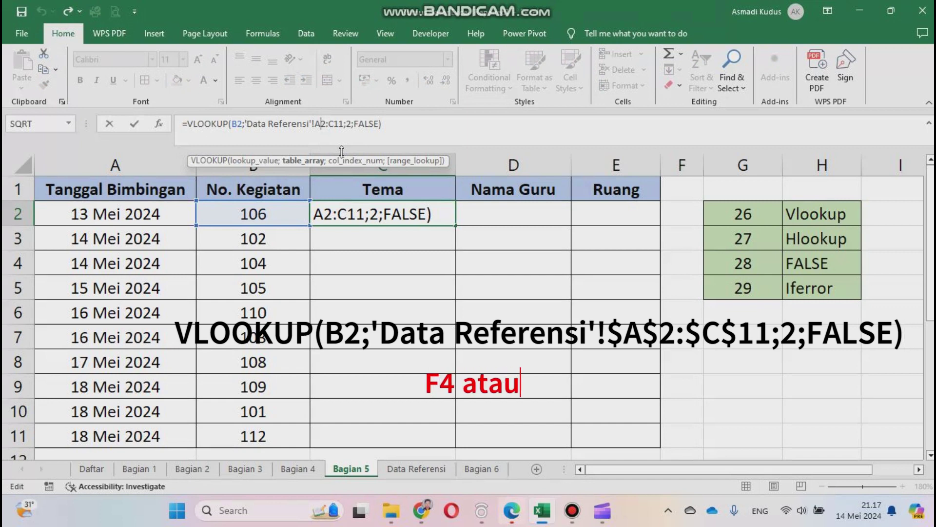
{"action": "key", "text": "F4"}
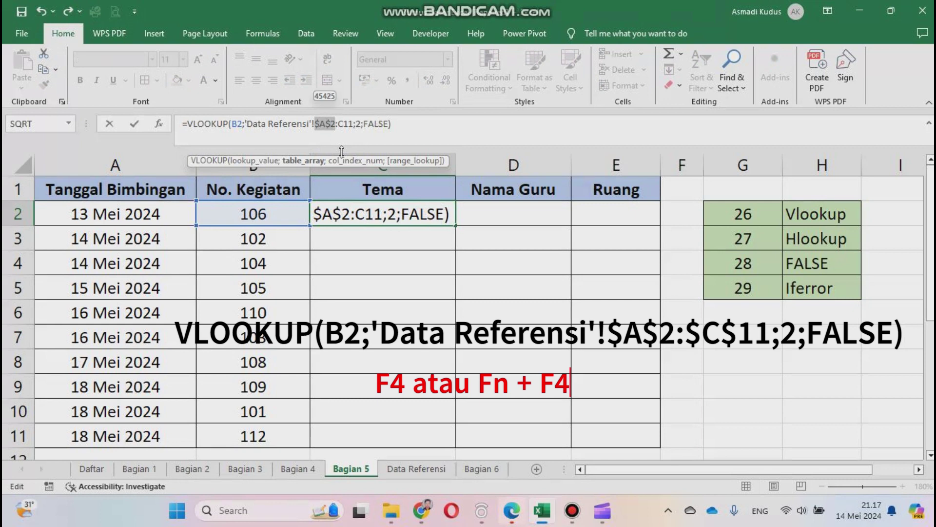
{"action": "left_click", "coordinate": [344, 125]}
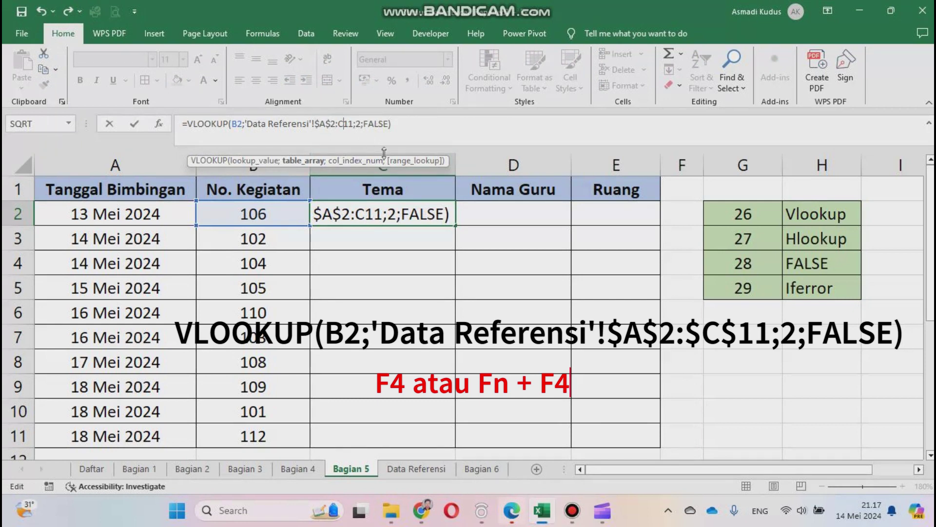
{"action": "key", "text": "F4"}
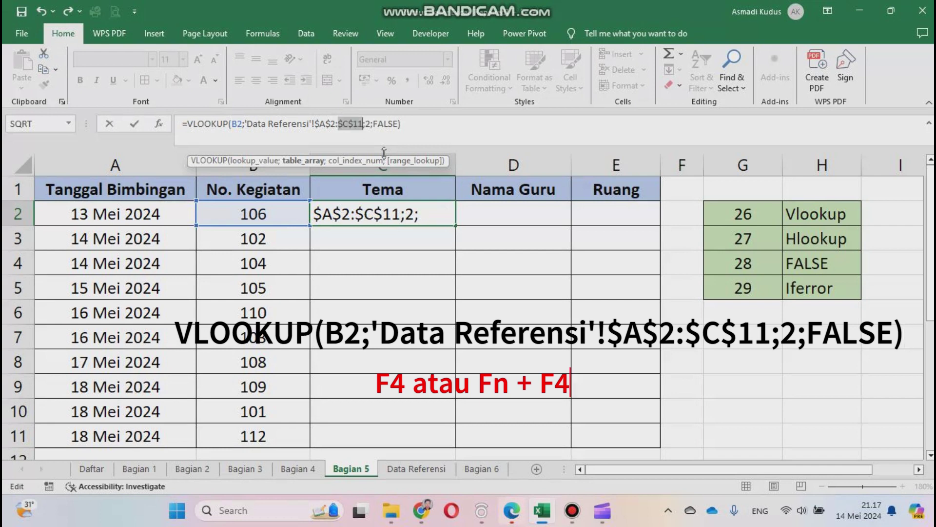
{"action": "key", "text": "Return"}
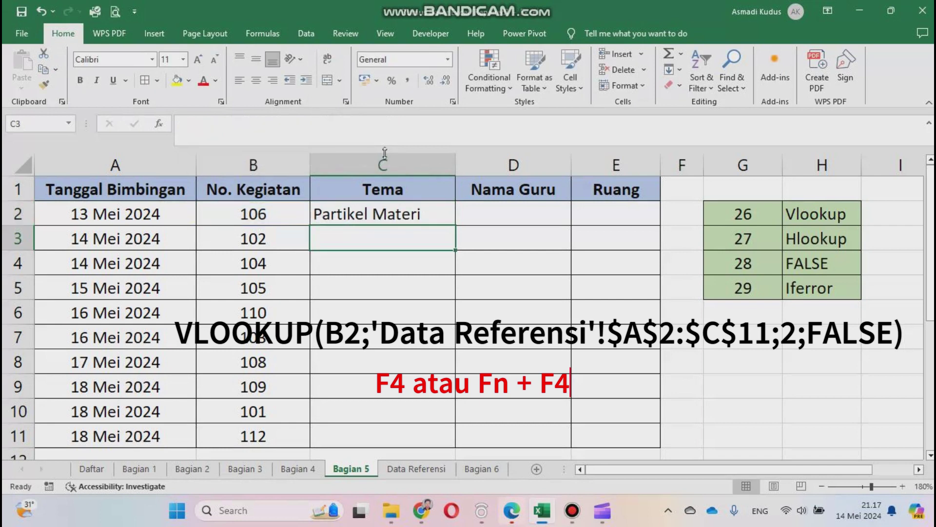
{"action": "left_click", "coordinate": [361, 216]}
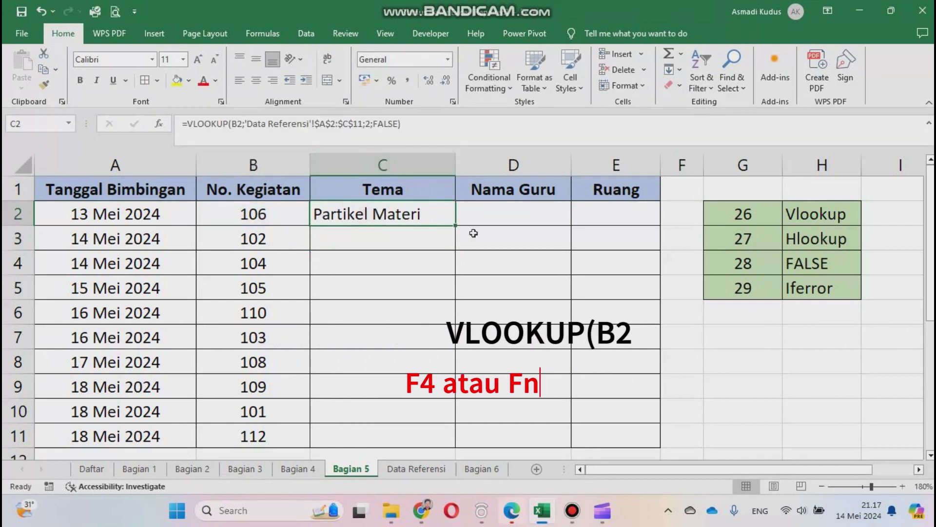
{"action": "double_click", "coordinate": [457, 227]}
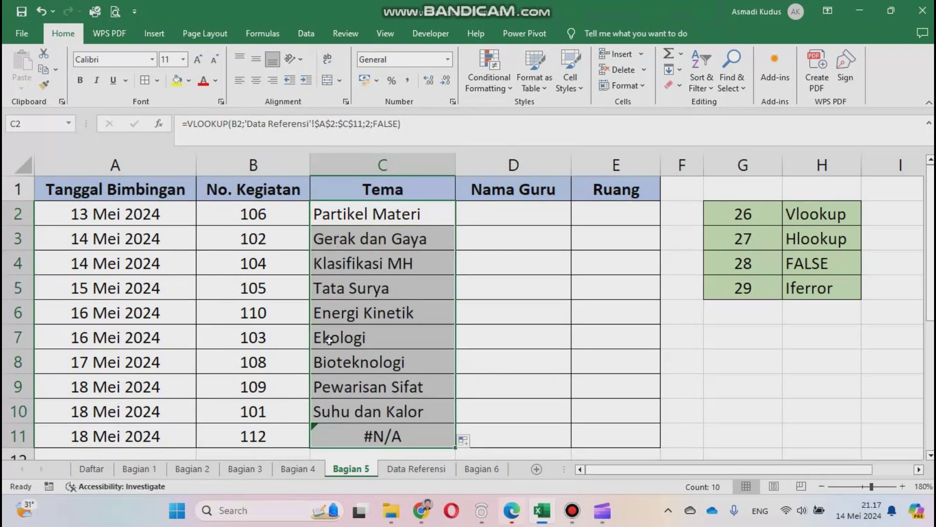
Write =VLOOKUP(B2;'Data Referensi'!A2:C11;3;FALSE) in cell D2 of Bagian 5 to look up the Nama Guru for the first activity number
{"action": "left_click", "coordinate": [506, 219]}
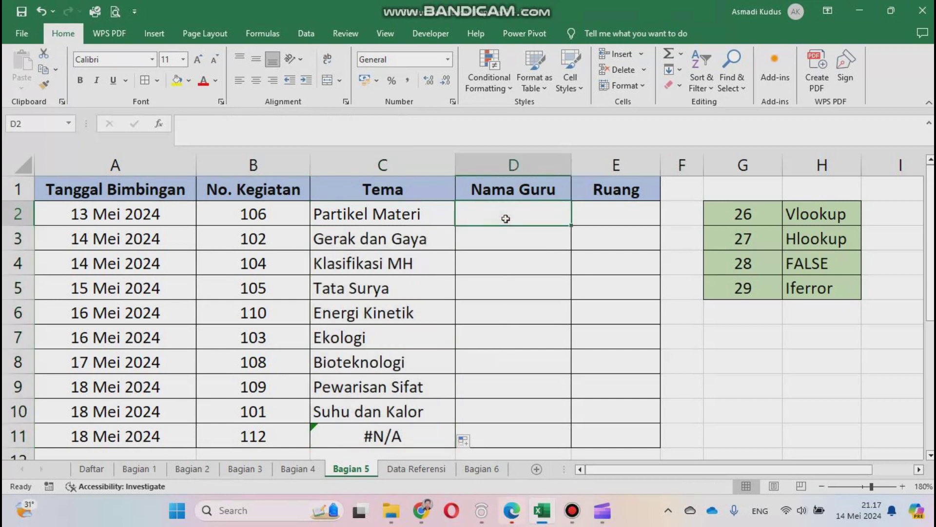
{"action": "type", "text": "=vloo"}
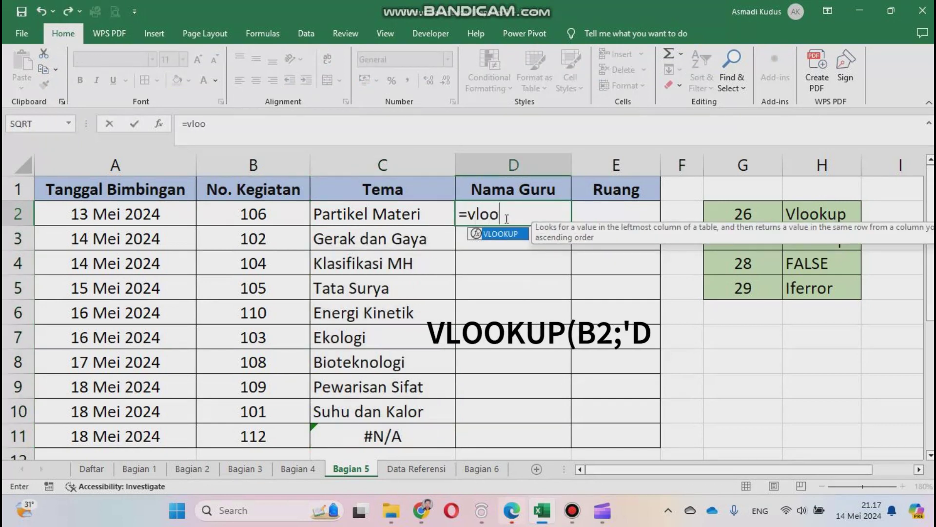
{"action": "type", "text": "kup("}
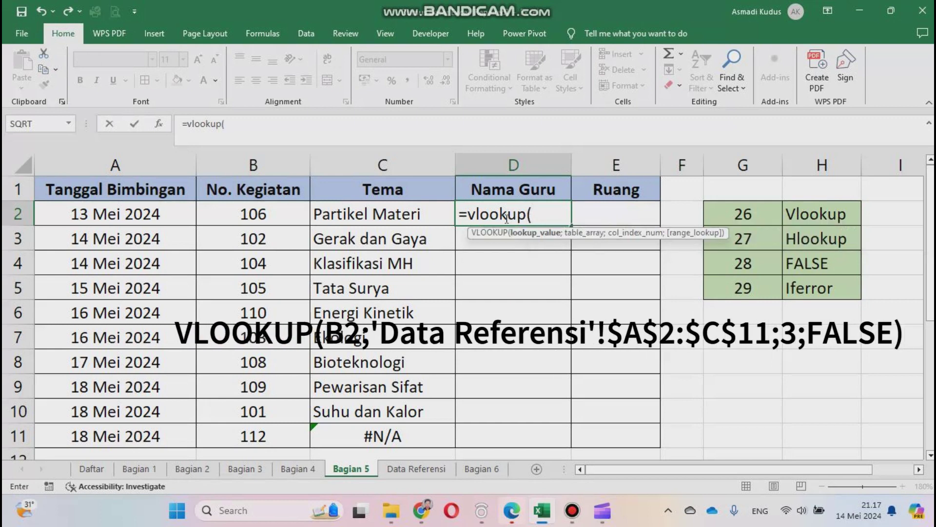
{"action": "left_click", "coordinate": [238, 220]}
{"action": "type", "text": ";"}
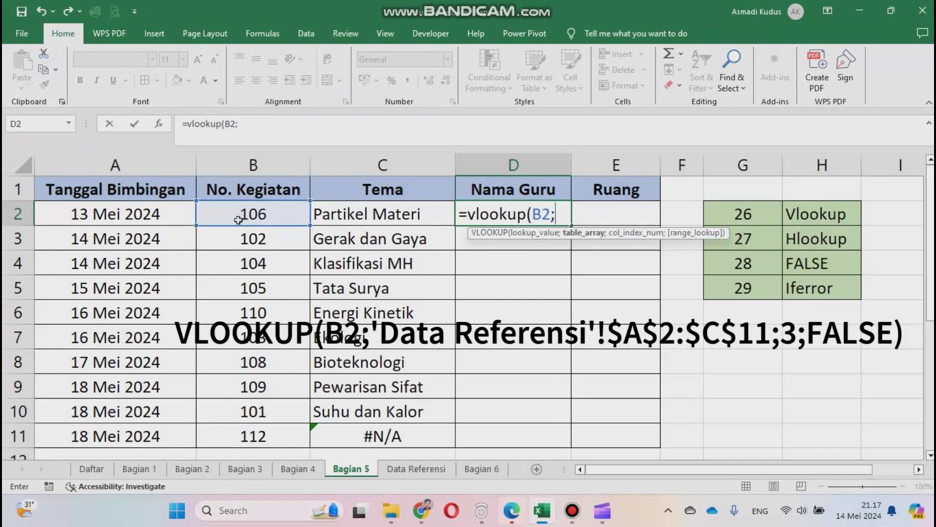
{"action": "left_click", "coordinate": [410, 473]}
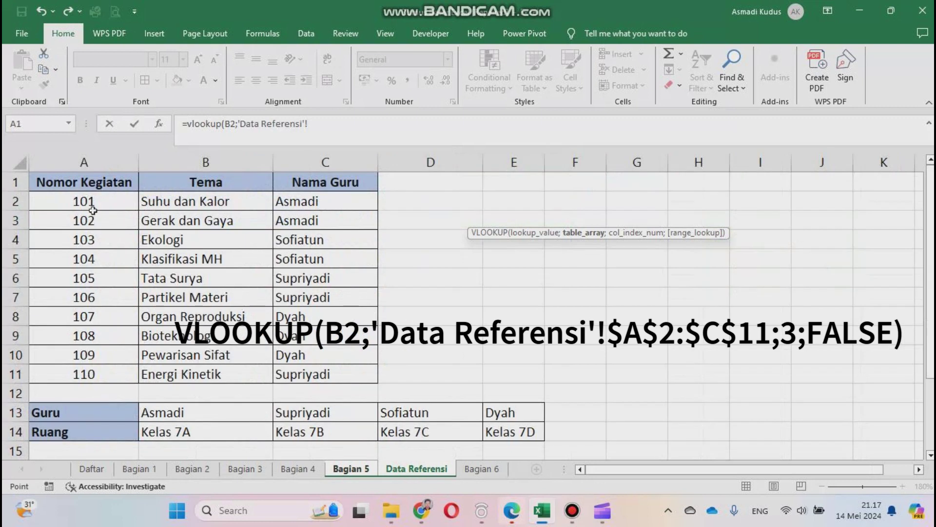
{"action": "left_click_drag", "start_coordinate": [86, 204], "coordinate": [307, 372]}
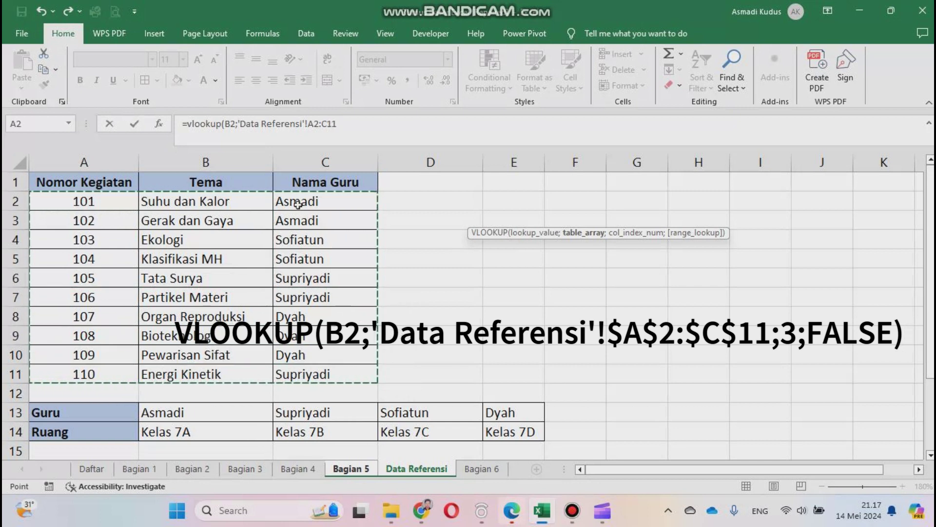
{"action": "left_click", "coordinate": [343, 124]}
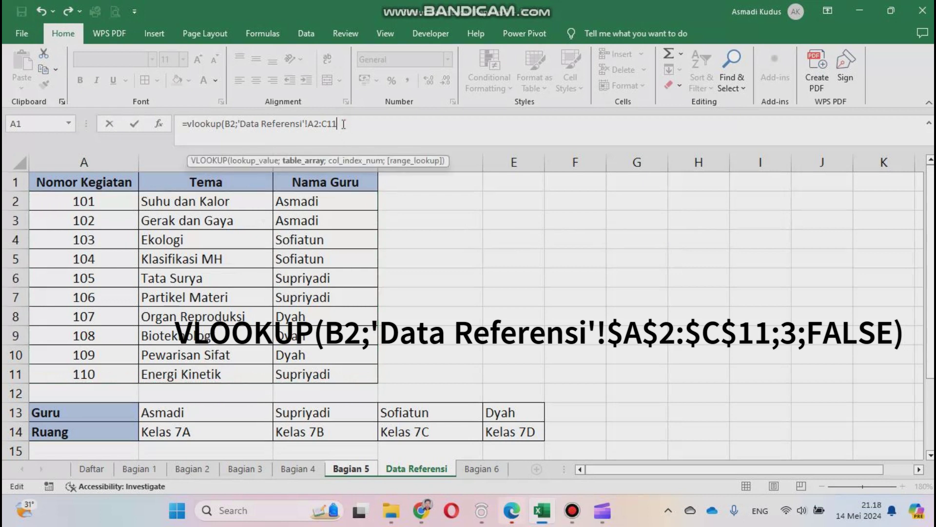
{"action": "type", "text": ";"}
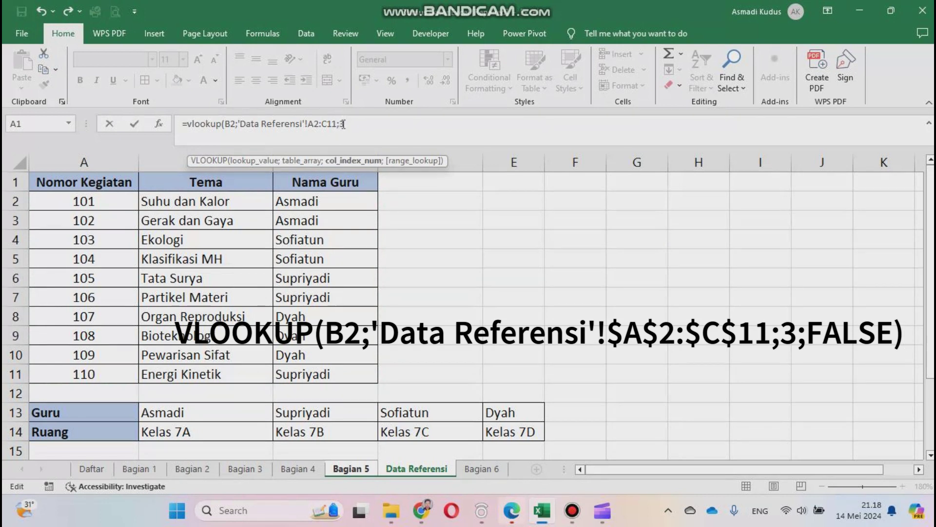
{"action": "type", "text": "3;fa"}
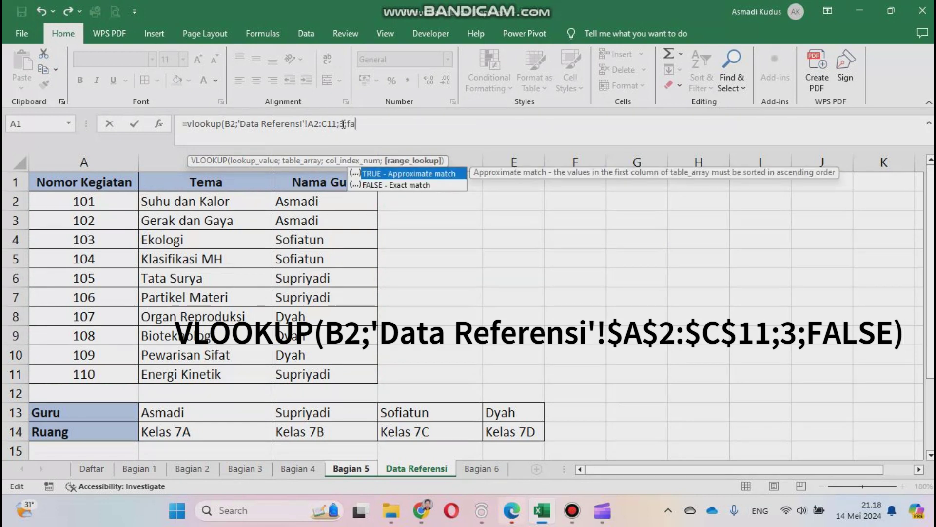
{"action": "type", "text": "lse)"}
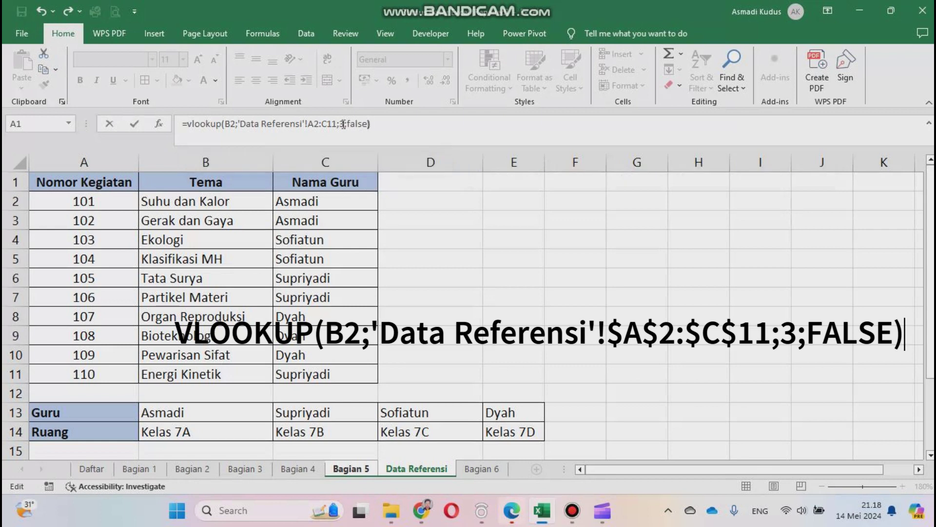
Make the table range in D2's VLOOKUP formula absolute as $A$2:$C$11 and fill the formula down to D11
{"action": "left_click", "coordinate": [314, 126]}
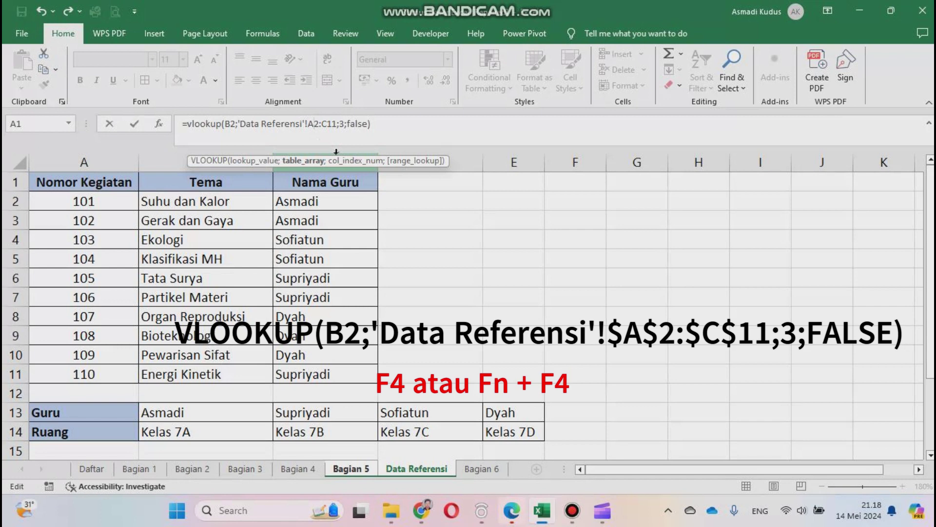
{"action": "key", "text": "F4"}
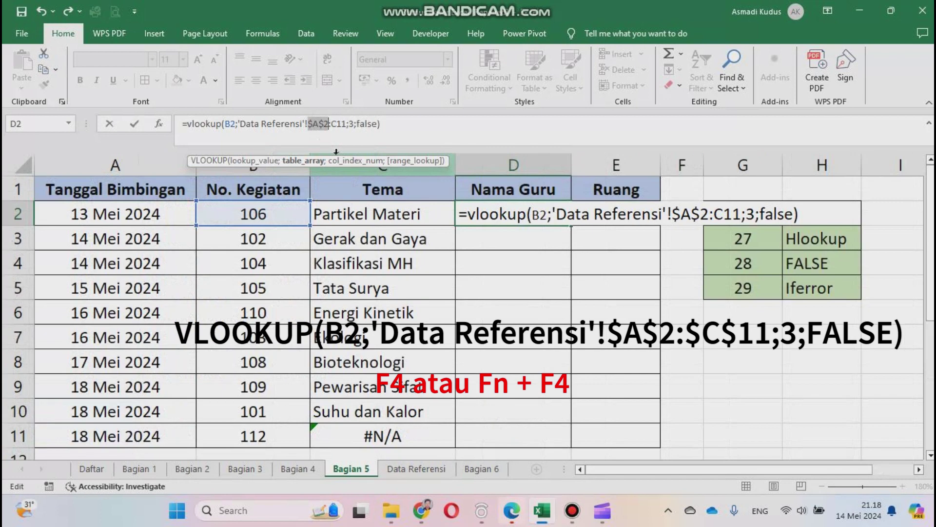
{"action": "left_click", "coordinate": [336, 122]}
{"action": "key", "text": "F4"}
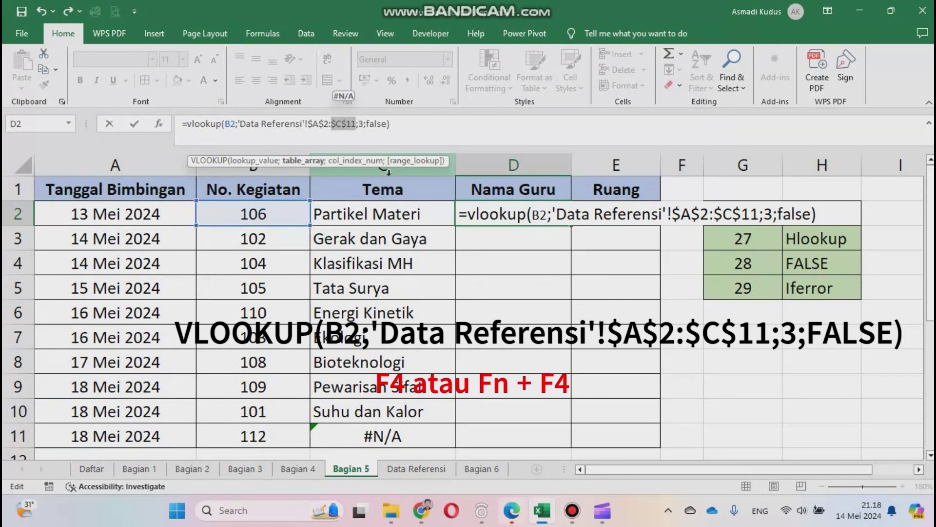
{"action": "key", "text": "Return"}
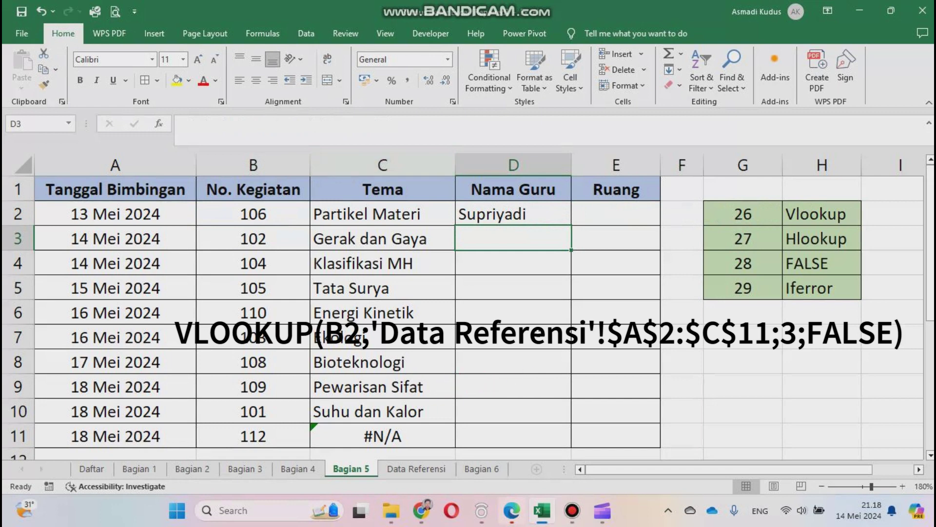
{"action": "left_click", "coordinate": [508, 213]}
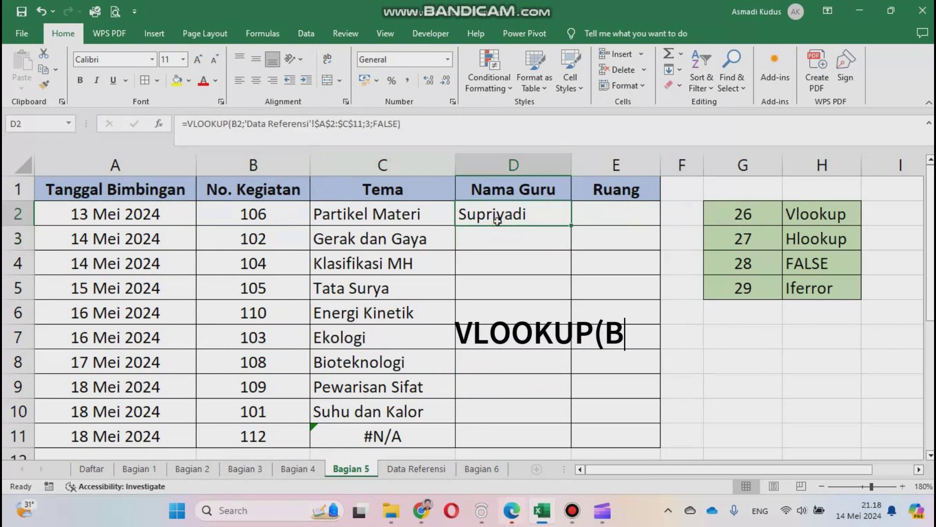
{"action": "double_click", "coordinate": [570, 225]}
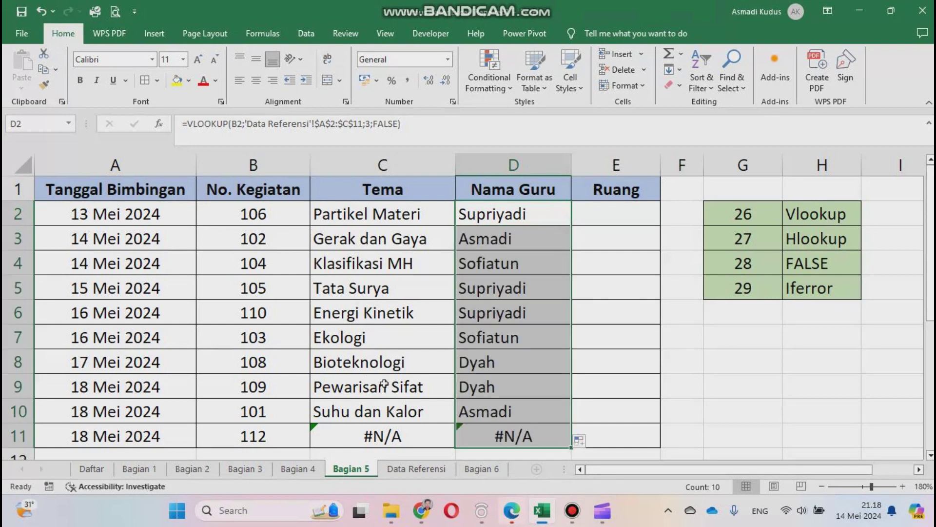
Look up the Ruang for the first row's teacher by entering =HLOOKUP(D2;'Data Referensi'!B13:E14;2;FALSE) in cell E2 of Bagian 5
{"action": "left_click", "coordinate": [604, 218]}
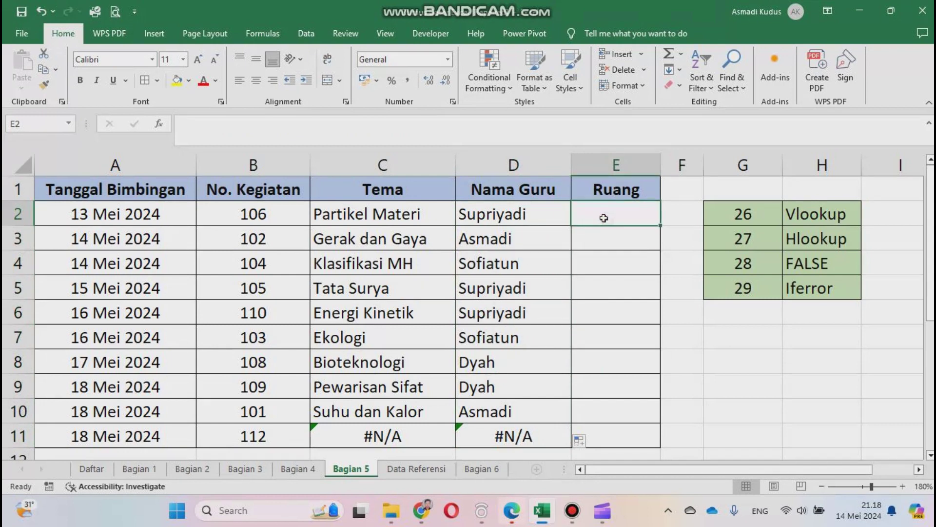
{"action": "left_click", "coordinate": [418, 468]}
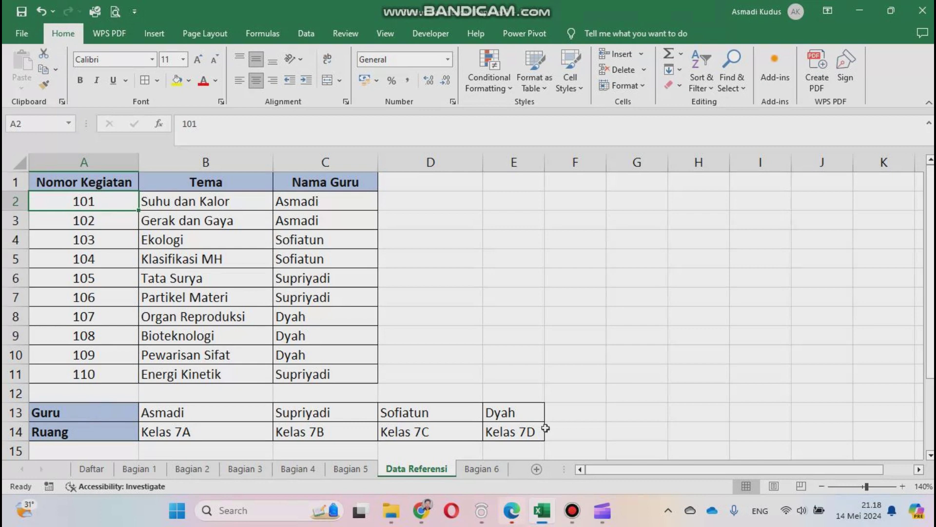
{"action": "left_click", "coordinate": [348, 469]}
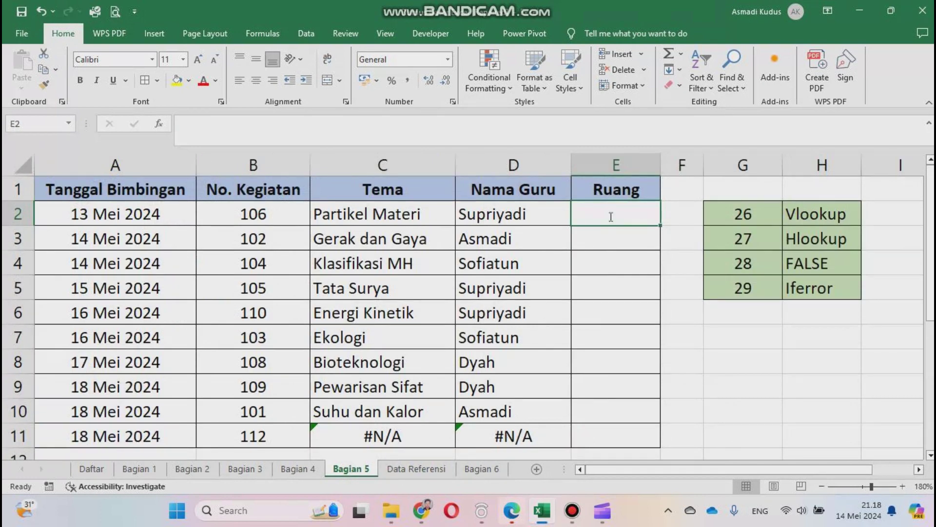
{"action": "type", "text": "=hl"}
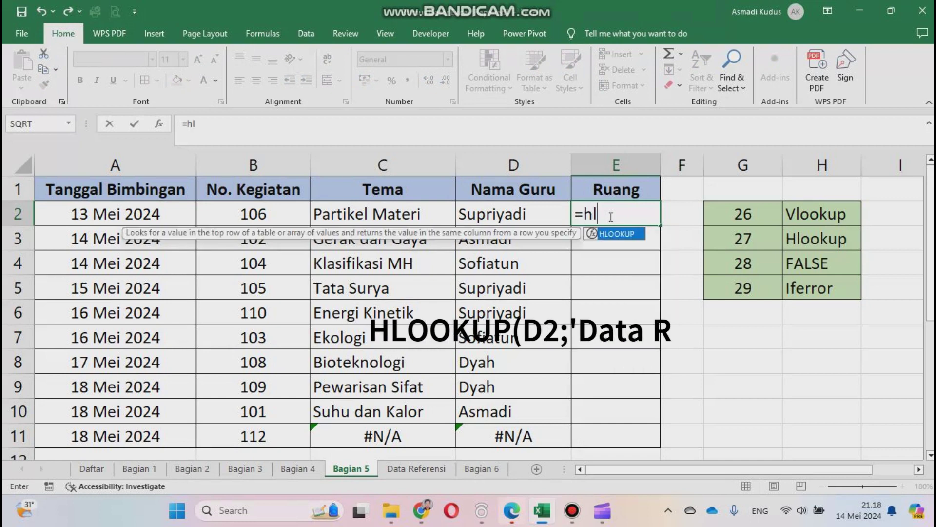
{"action": "type", "text": "ookup("}
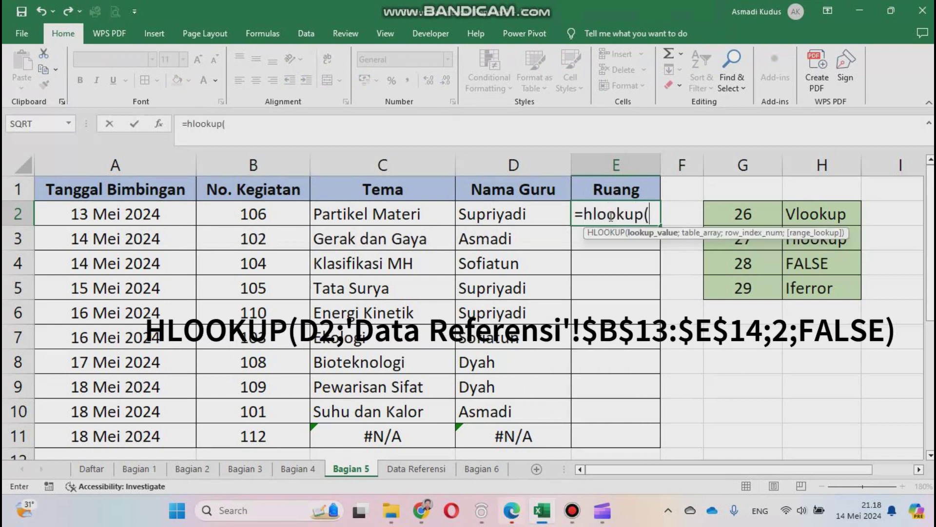
{"action": "left_click", "coordinate": [482, 216]}
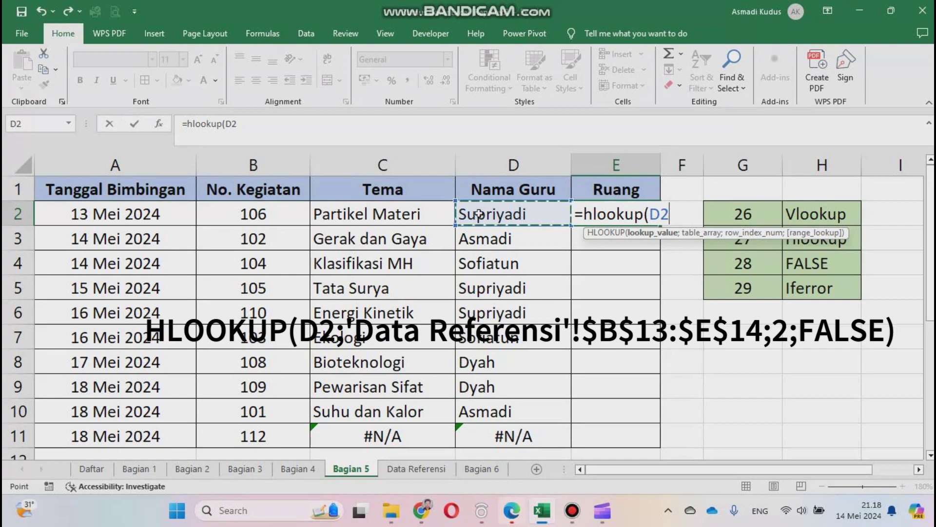
{"action": "type", "text": ";"}
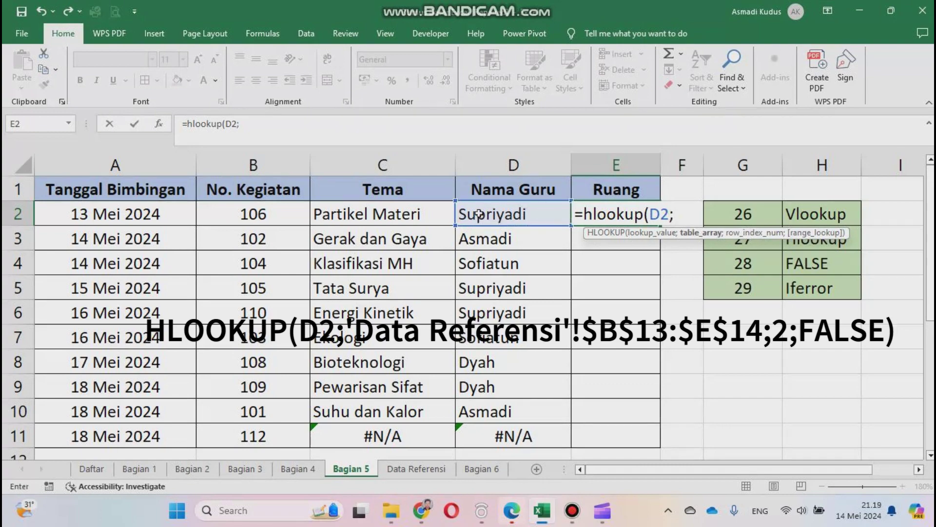
{"action": "left_click", "coordinate": [422, 471]}
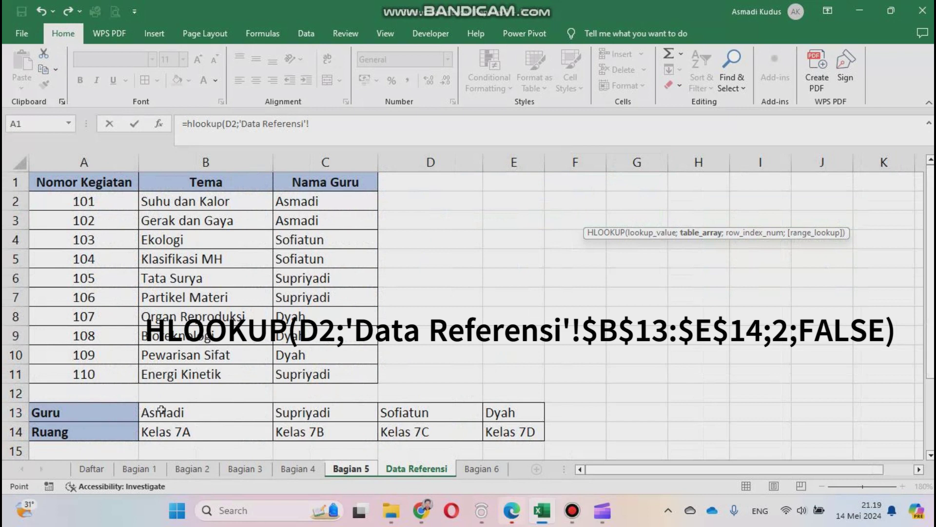
{"action": "left_click_drag", "start_coordinate": [161, 412], "coordinate": [498, 426]}
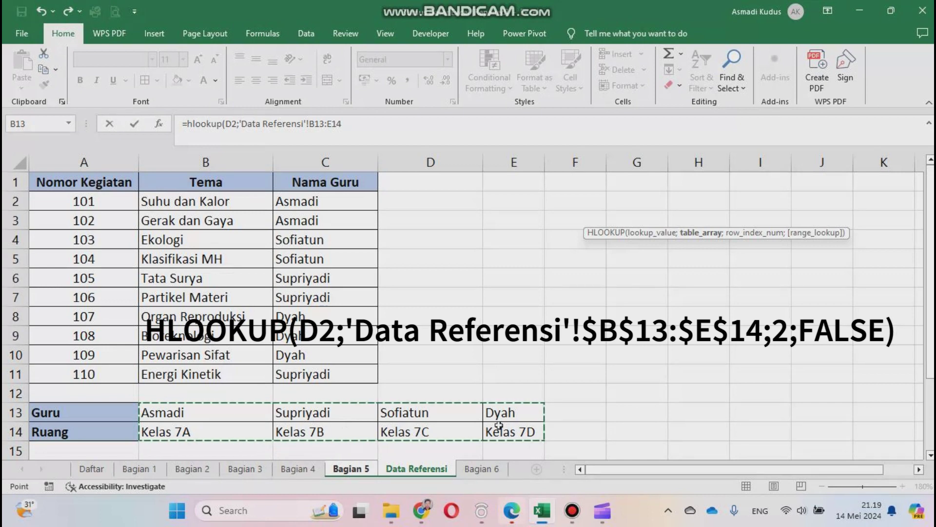
{"action": "type", "text": ";"}
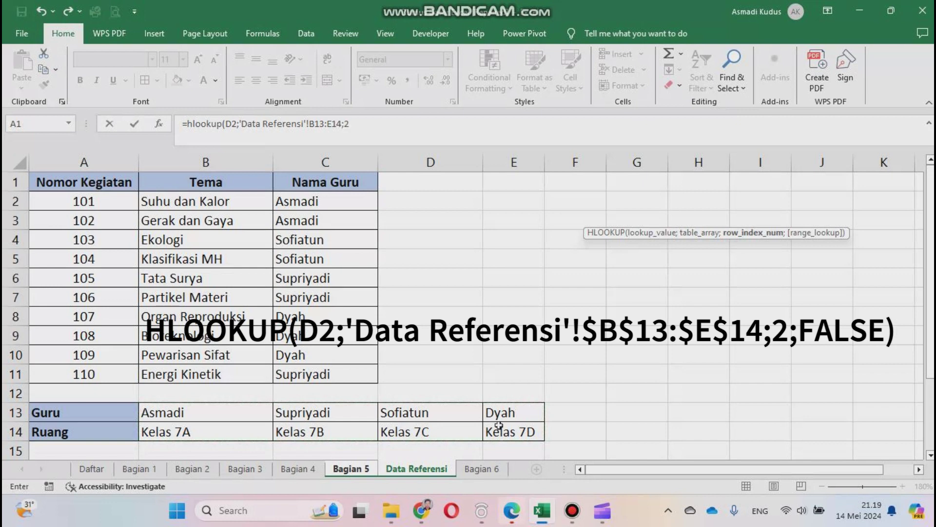
{"action": "type", "text": "2;fals"}
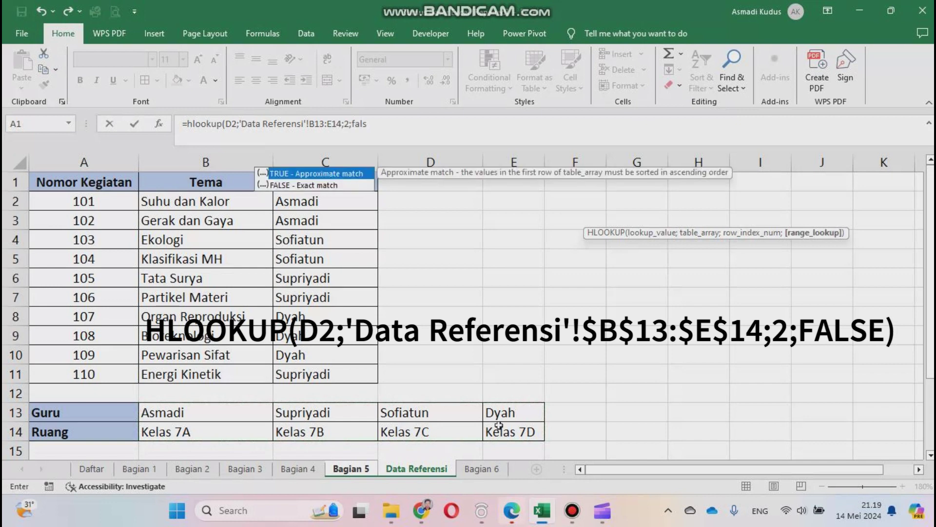
{"action": "type", "text": "e)"}
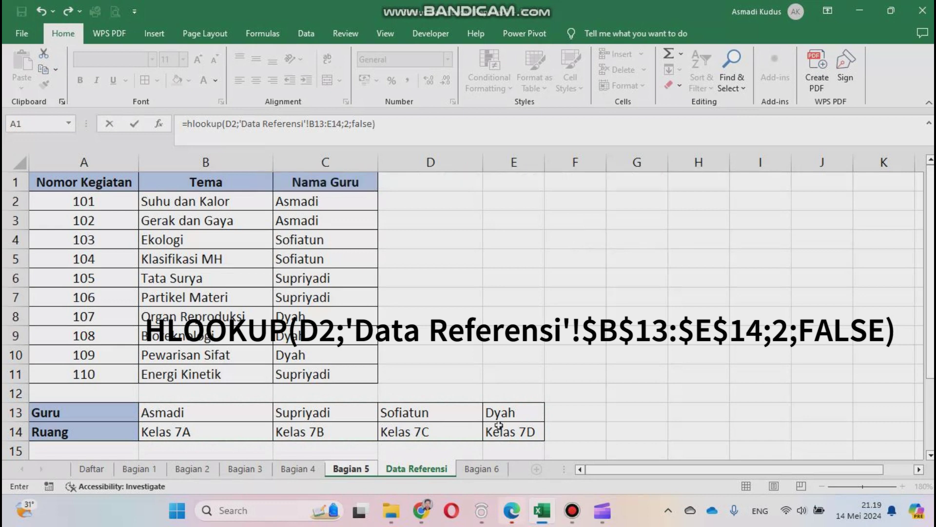
{"action": "key", "text": "Return"}
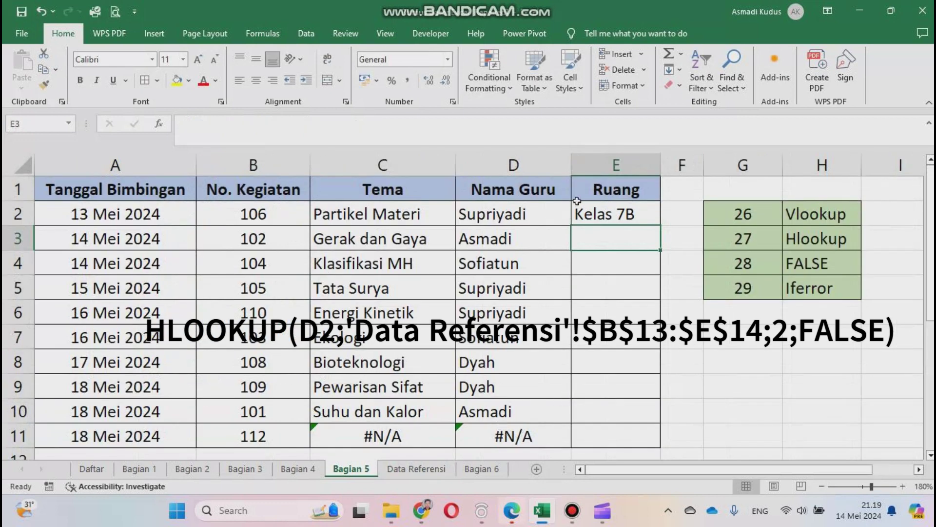
Make the table range in E2's HLOOKUP formula absolute as $B$13:$E$14
{"action": "left_click", "coordinate": [603, 214]}
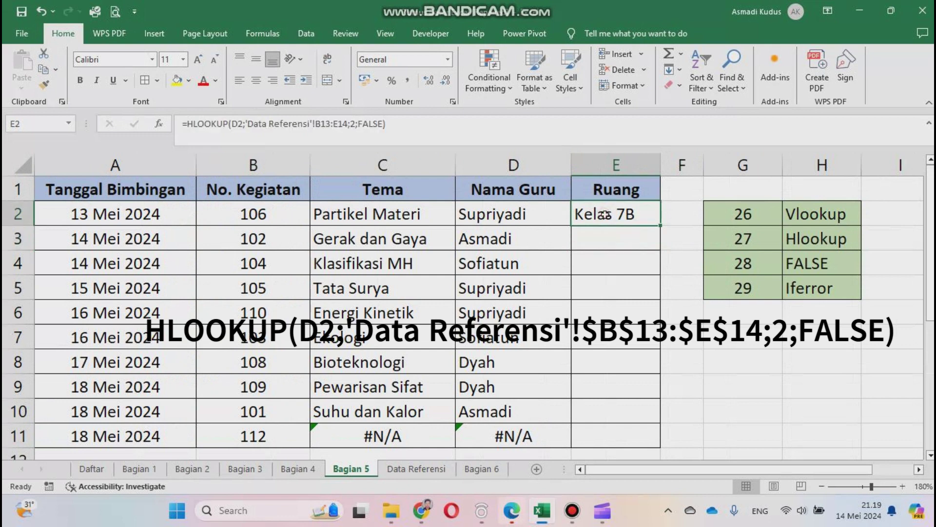
{"action": "left_click", "coordinate": [327, 125]}
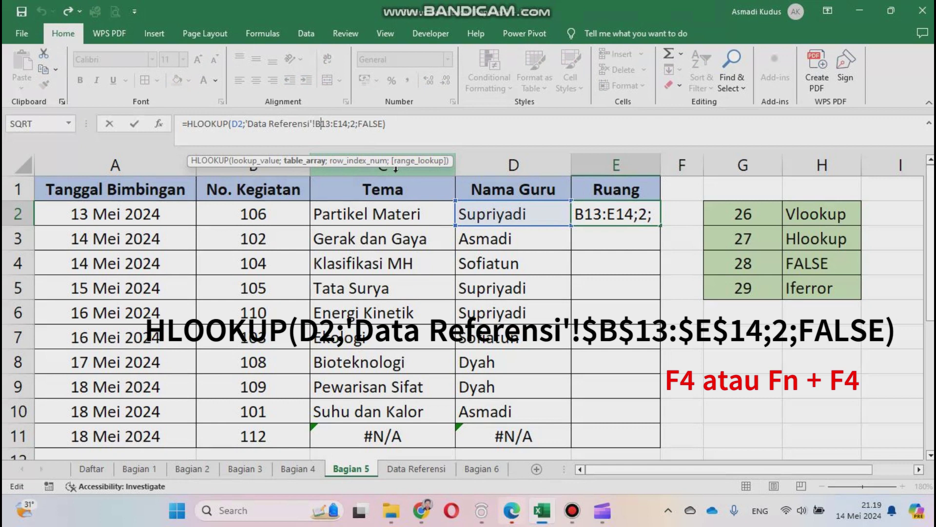
{"action": "key", "text": "F4"}
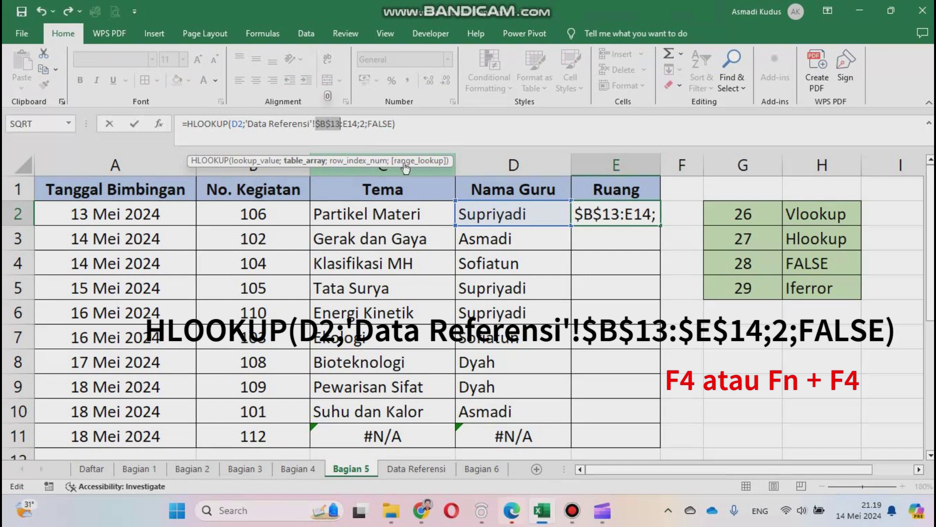
{"action": "left_click", "coordinate": [347, 124]}
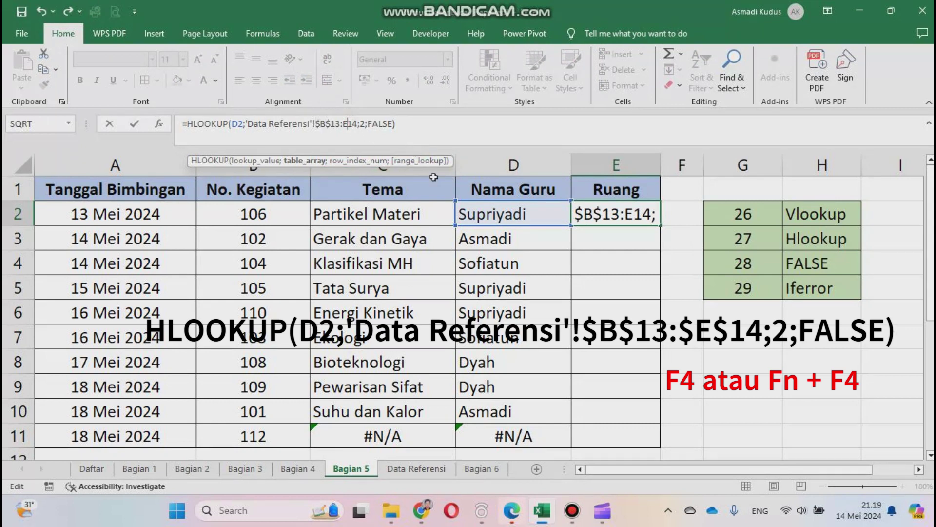
{"action": "key", "text": "F4"}
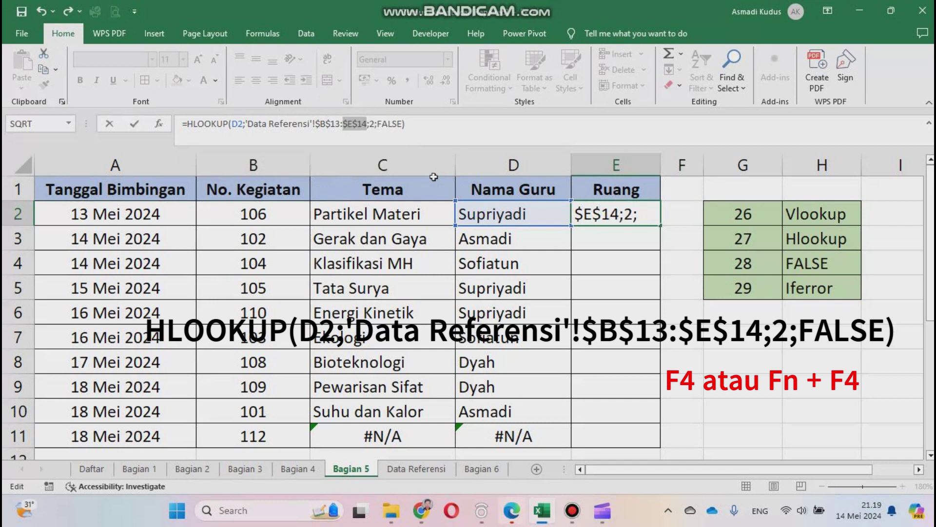
{"action": "key", "text": "Return"}
{"action": "key", "text": "Up"}
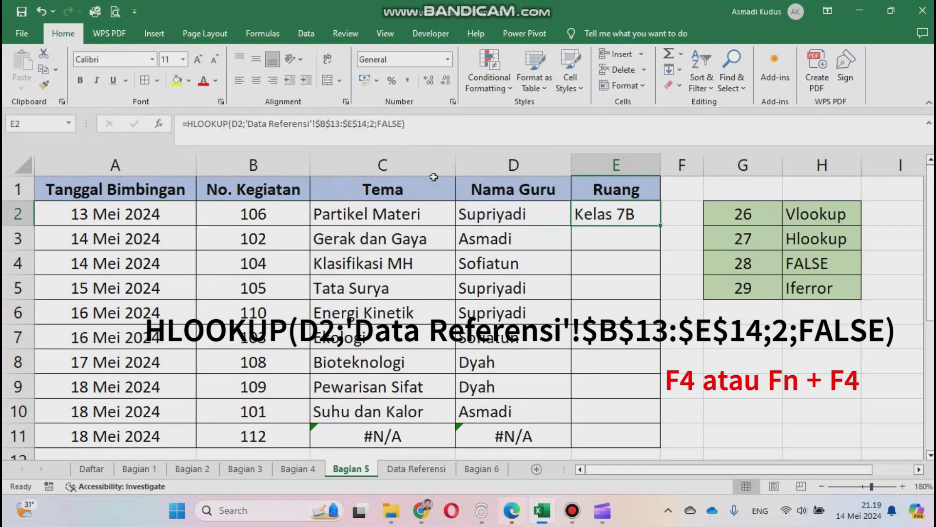
Fill E2's HLOOKUP formula down to E11, and check row 11's activity number 112 against the list in Data Referensi
{"action": "double_click", "coordinate": [661, 225]}
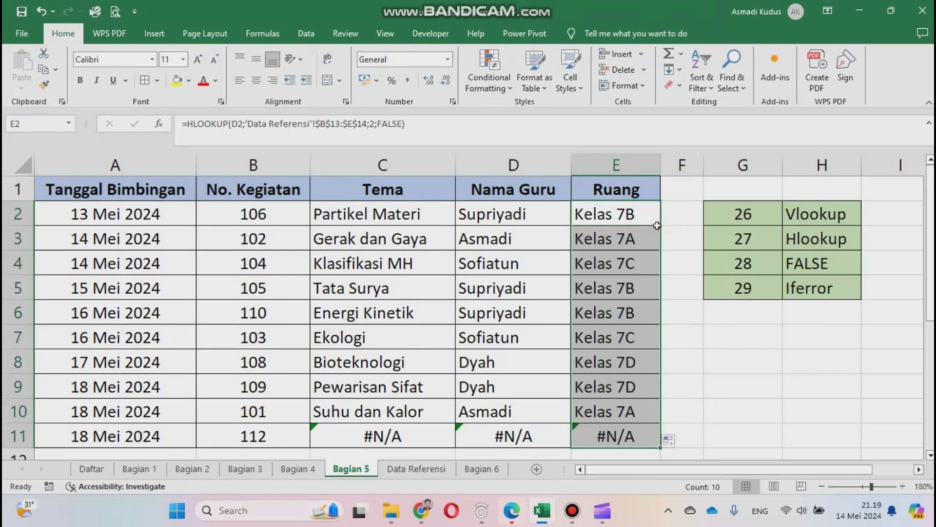
{"action": "left_click", "coordinate": [365, 439]}
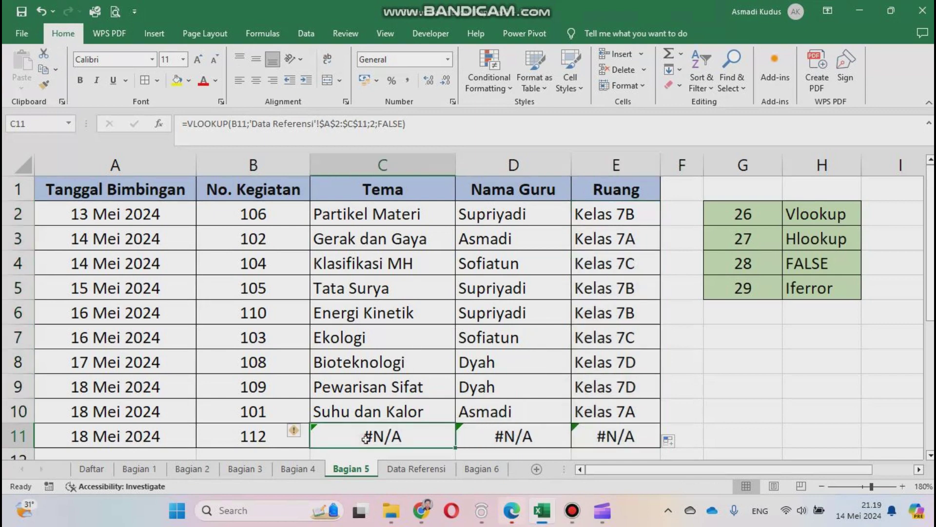
{"action": "scroll", "coordinate": [366, 440], "scroll_direction": "down", "scroll_amount": 1}
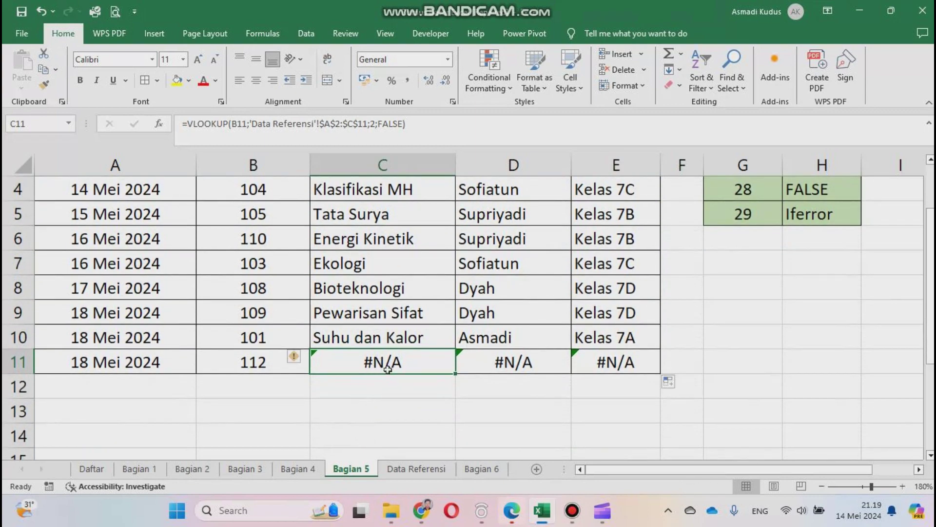
{"action": "scroll", "coordinate": [387, 369], "scroll_direction": "up", "scroll_amount": 1}
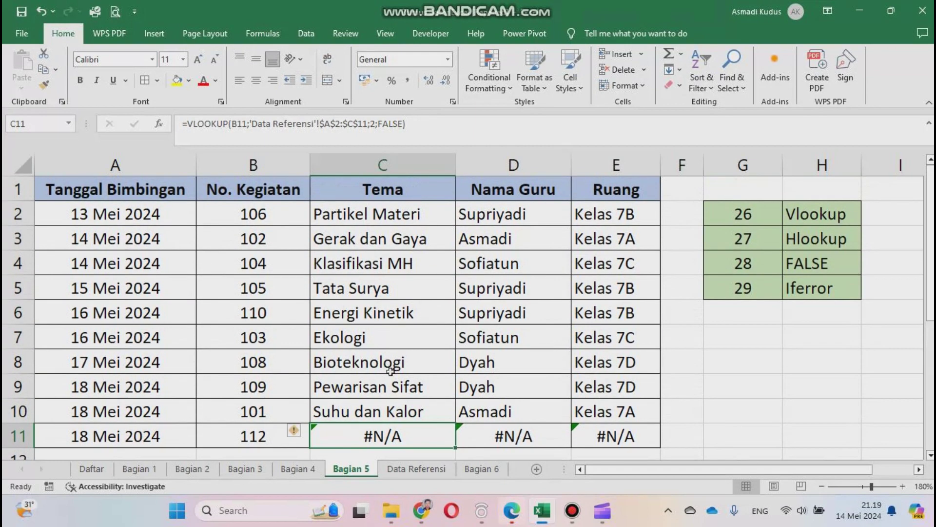
{"action": "left_click", "coordinate": [411, 469]}
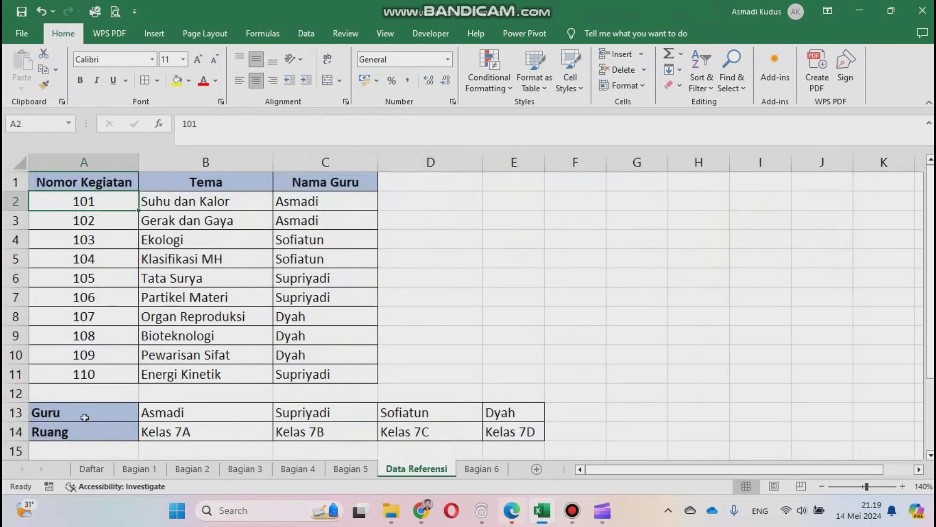
{"action": "left_click", "coordinate": [350, 469]}
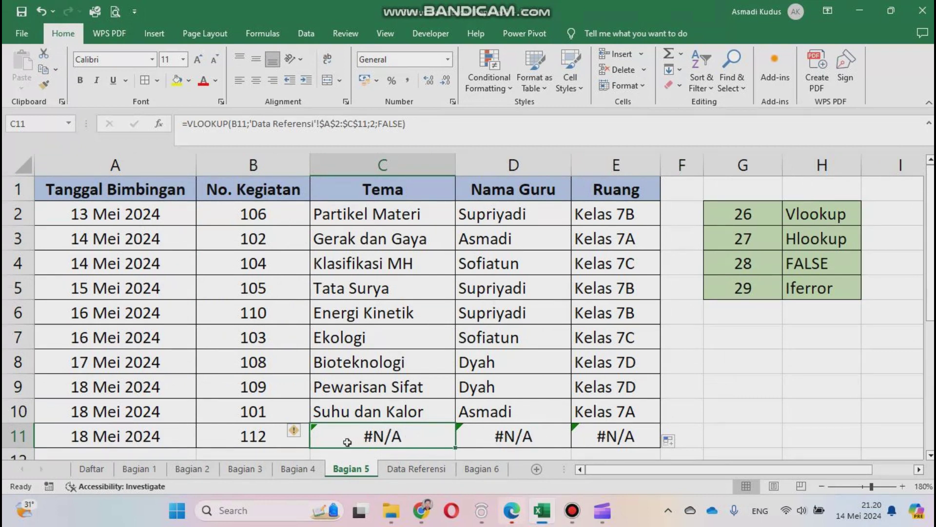
Wrap the VLOOKUP formula in C2 of Bagian 5 in IFERROR with the fallback text "tidak ada" and fill it down to C11
{"action": "left_click", "coordinate": [348, 215]}
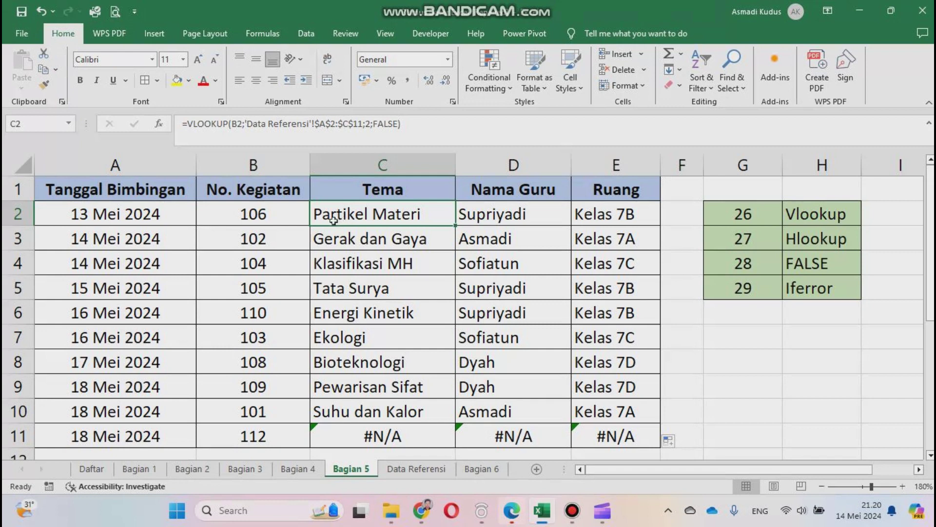
{"action": "left_click", "coordinate": [187, 126]}
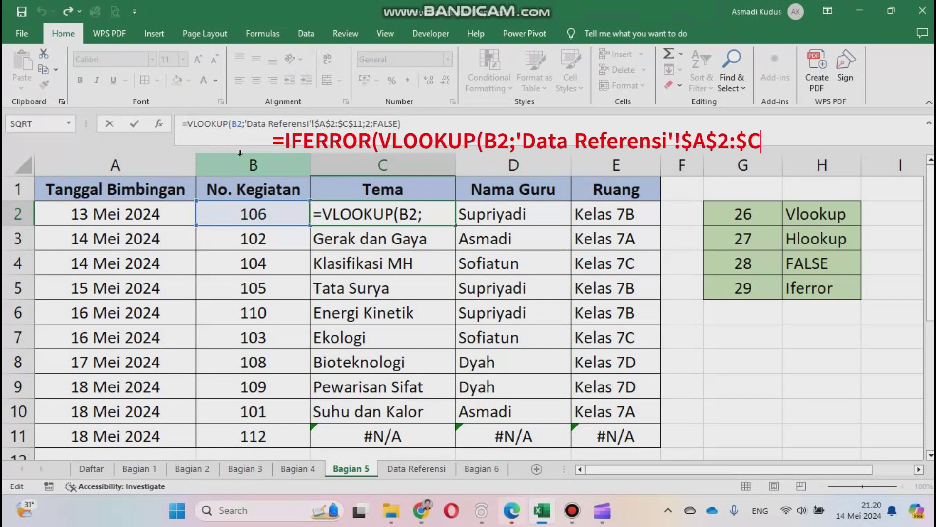
{"action": "type", "text": "i"}
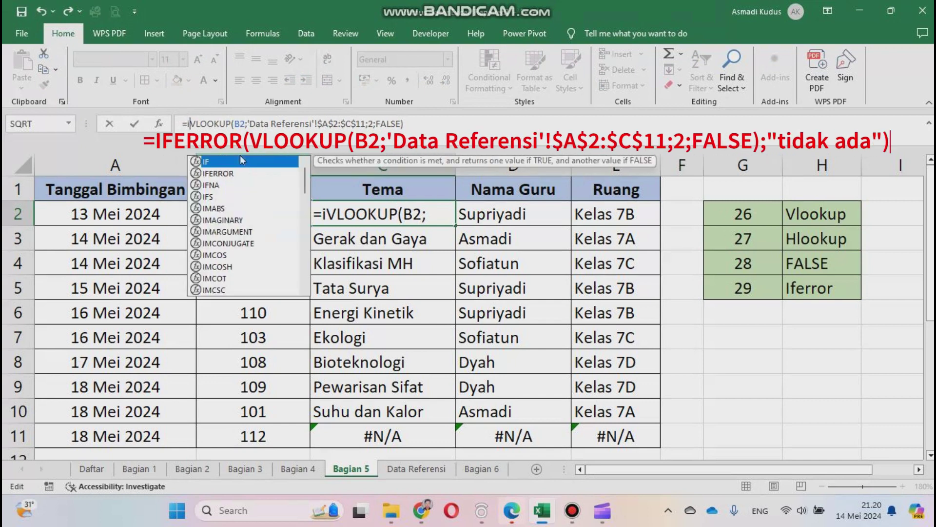
{"action": "type", "text": "ferr"}
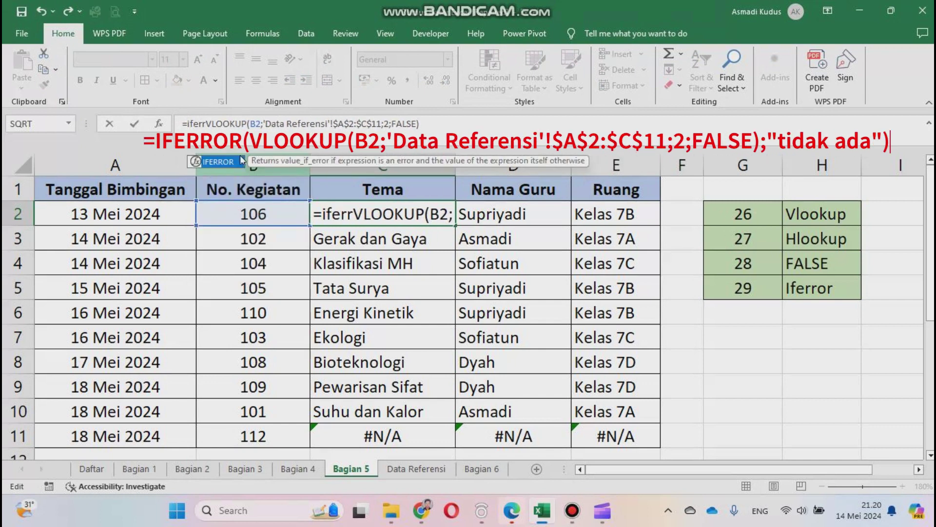
{"action": "type", "text": "or"}
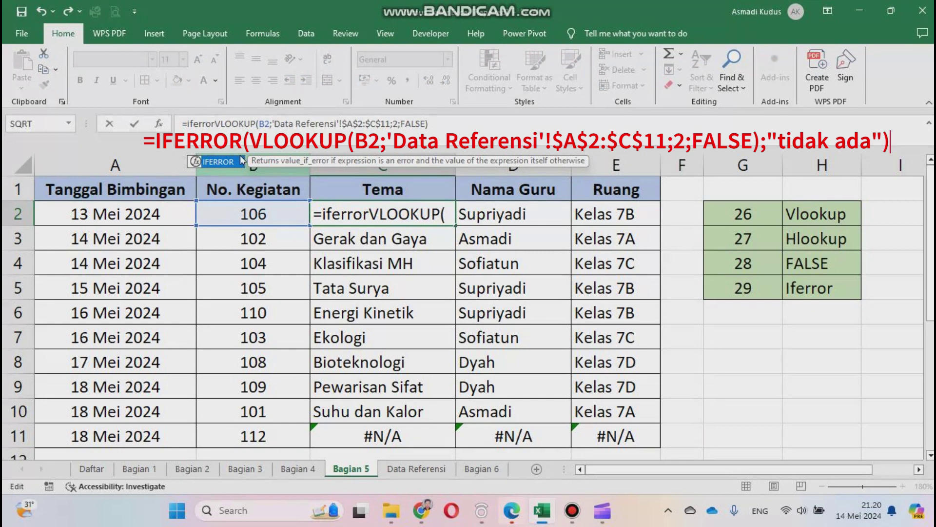
{"action": "type", "text": "("}
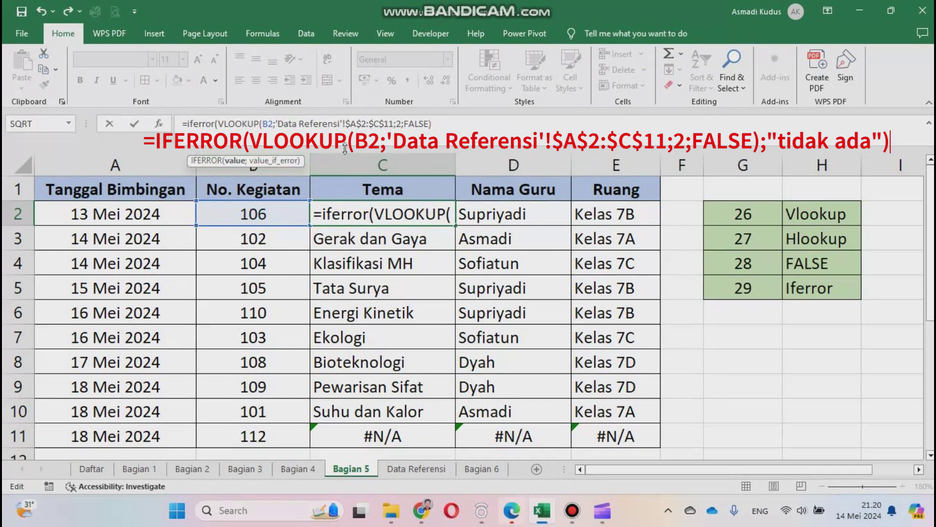
{"action": "left_click", "coordinate": [435, 124]}
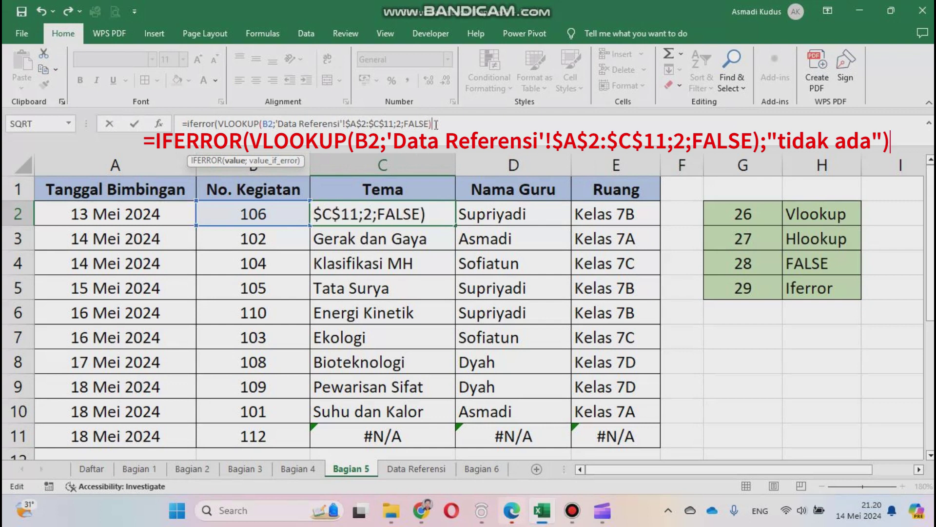
{"action": "type", "text": ";\"ti"}
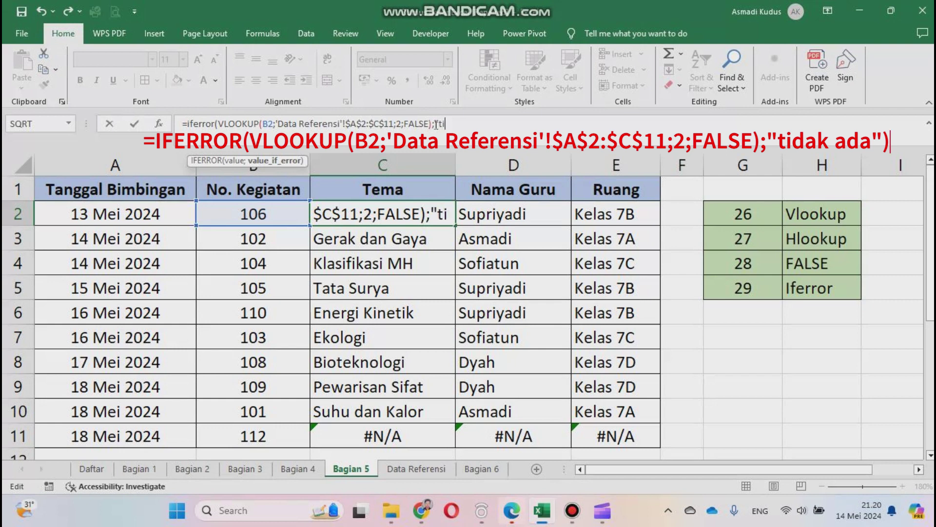
{"action": "type", "text": "dak a"}
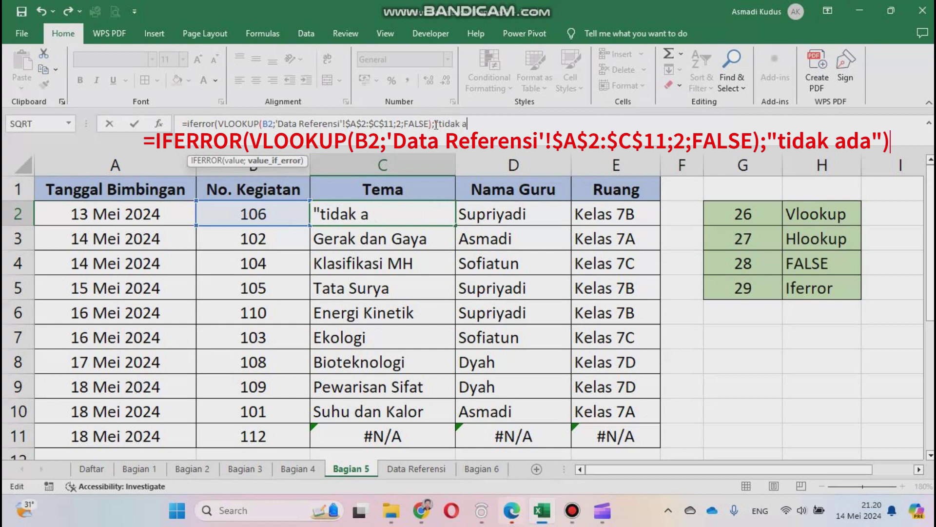
{"action": "type", "text": "da\")"}
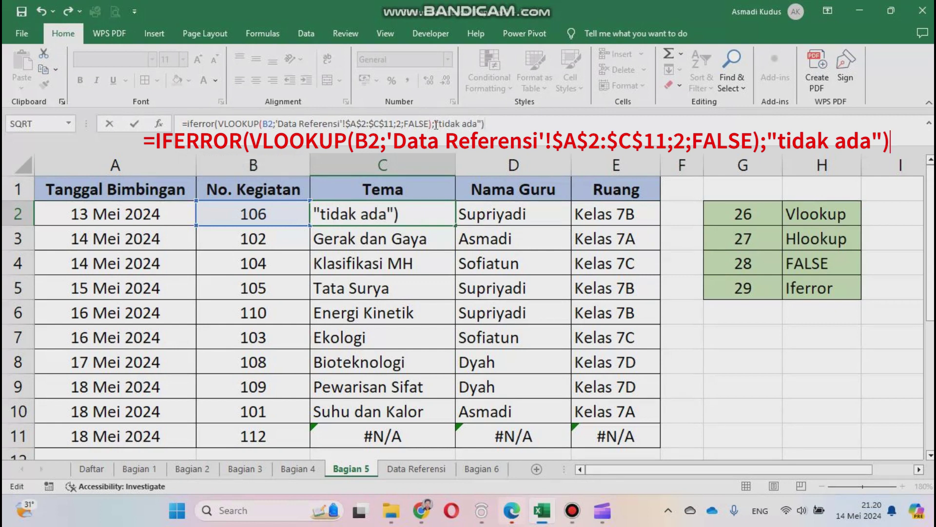
{"action": "key", "text": "ctrl+Return"}
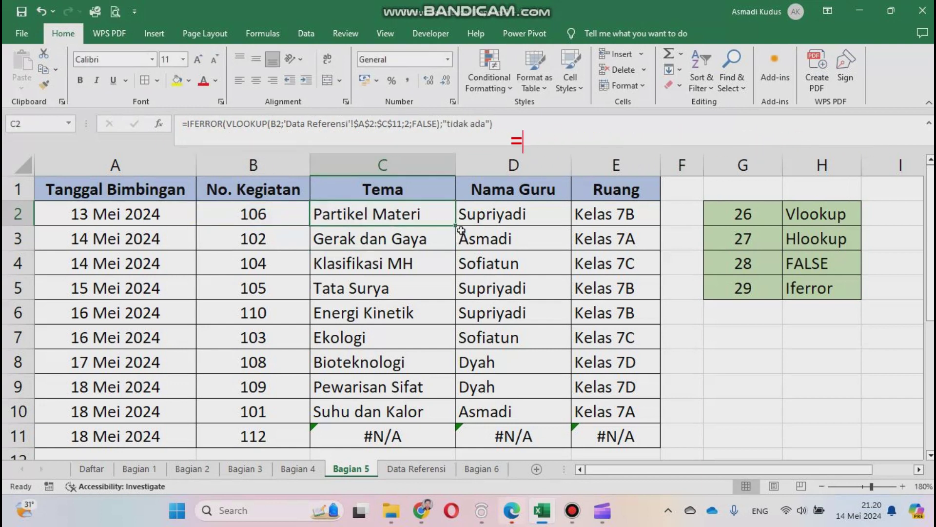
{"action": "left_click_drag", "start_coordinate": [455, 225], "coordinate": [454, 224]}
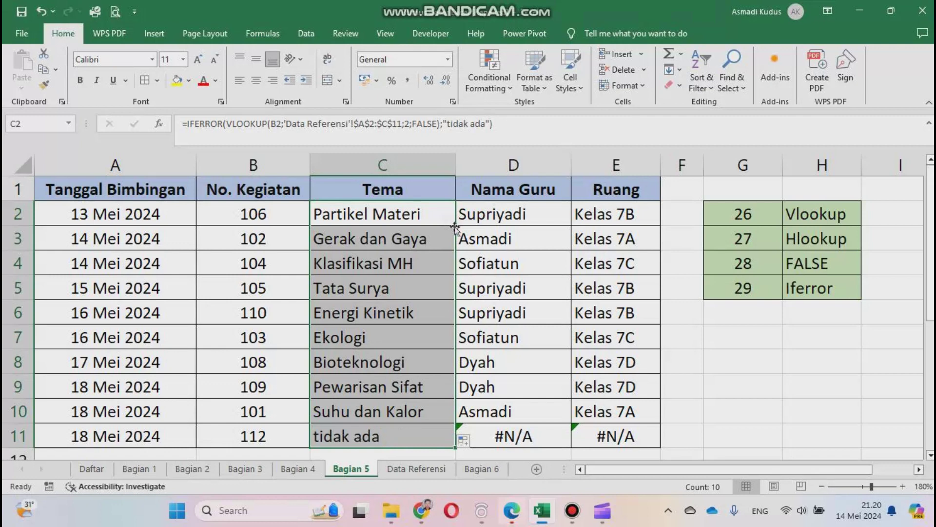
{"action": "left_click", "coordinate": [367, 436]}
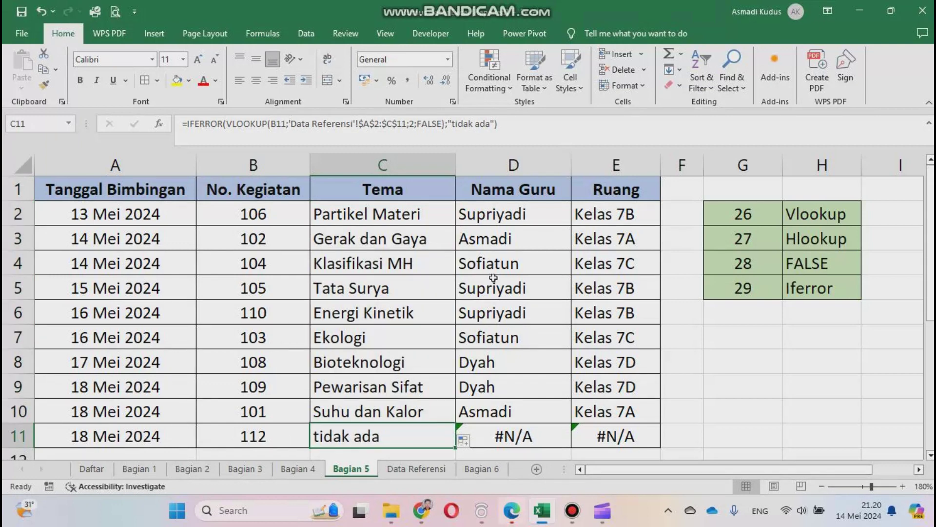
Wrap the Nama Guru VLOOKUP formula in D2 in IFERROR with the fallback text "tidak ada" and fill it down to D11
{"action": "left_click", "coordinate": [483, 209]}
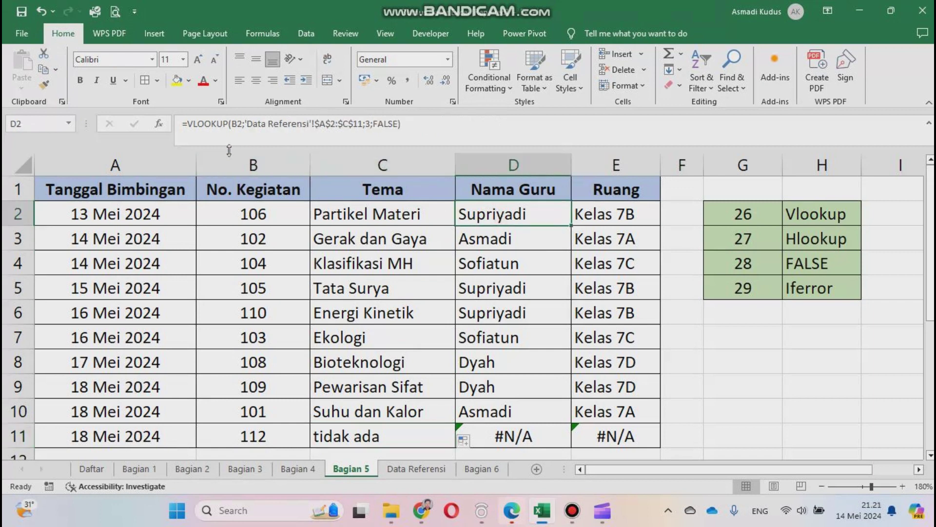
{"action": "left_click", "coordinate": [188, 124]}
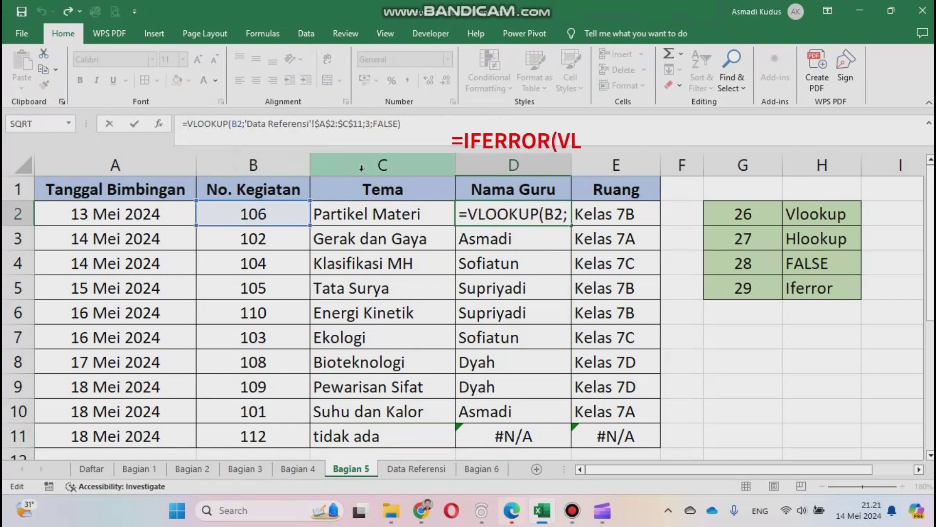
{"action": "type", "text": "iferr"}
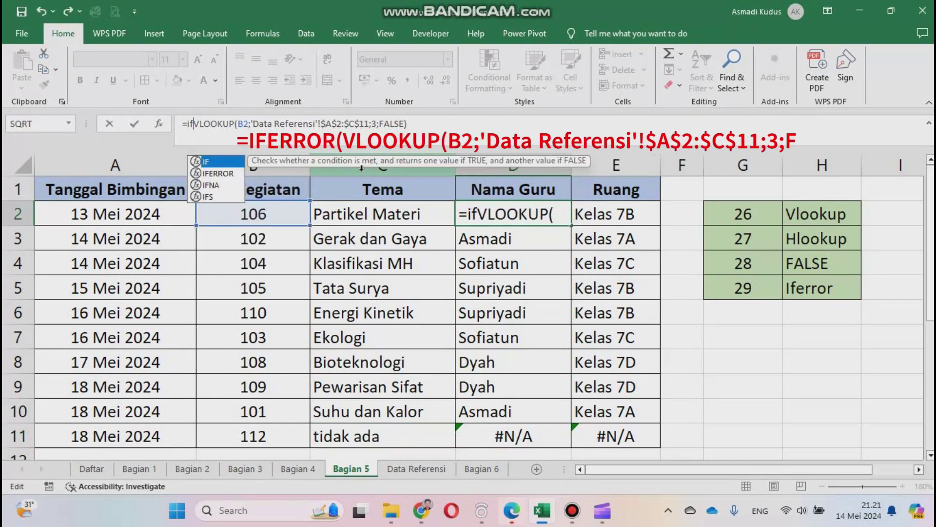
{"action": "type", "text": "or"}
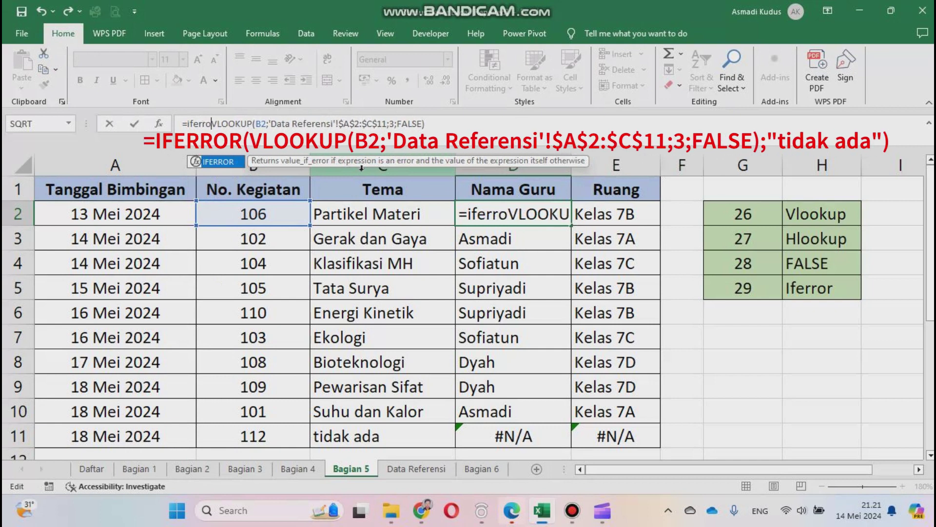
{"action": "type", "text": "("}
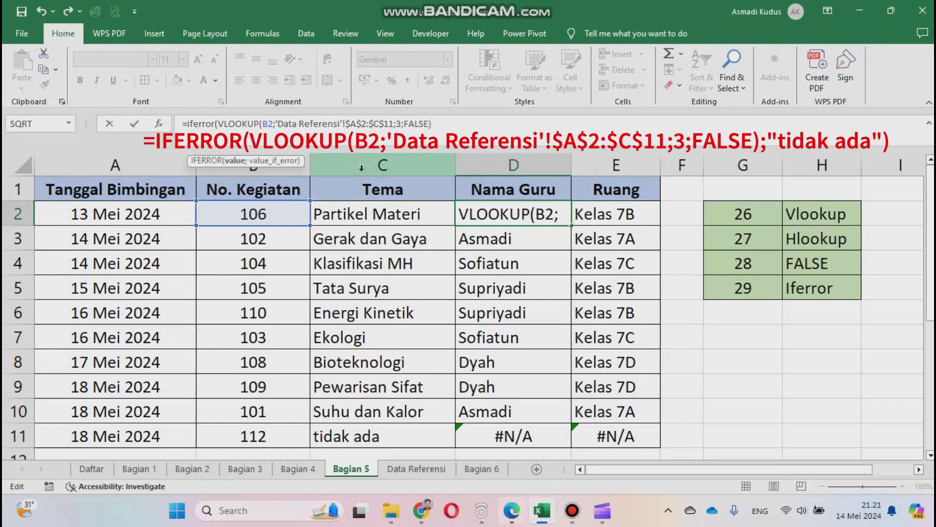
{"action": "left_click", "coordinate": [461, 123]}
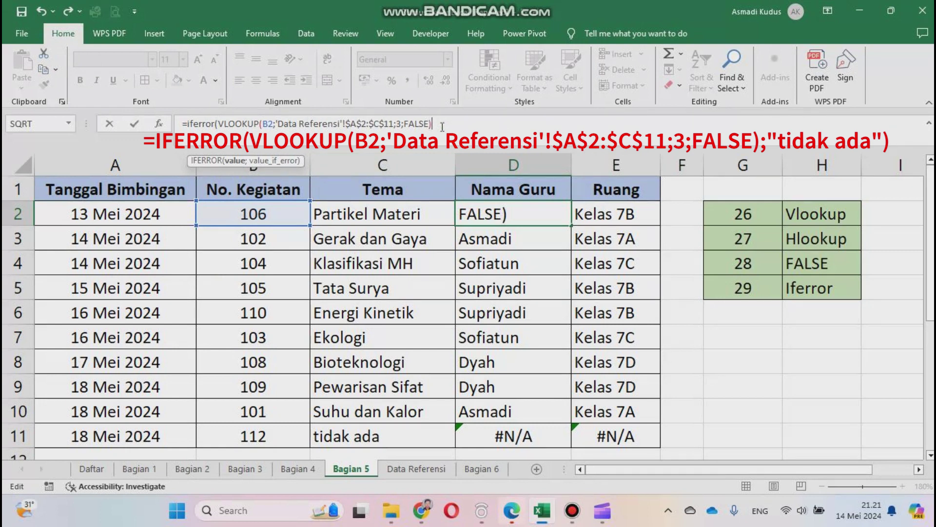
{"action": "type", "text": ";\"tidak ada"}
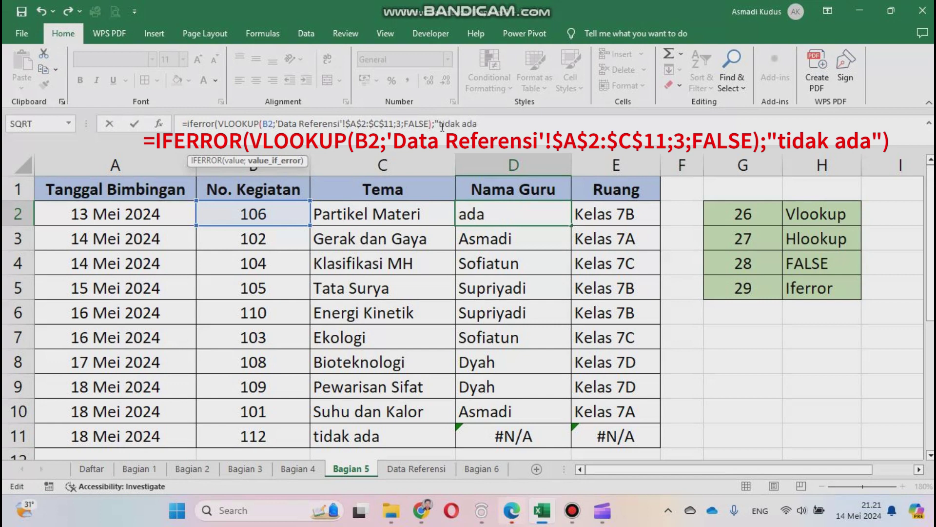
{"action": "type", "text": "\")"}
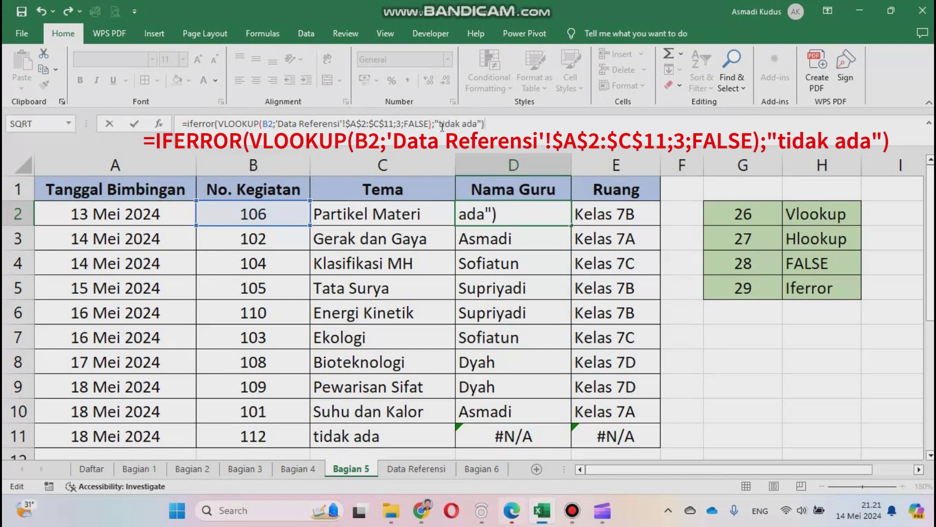
{"action": "key", "text": "Return"}
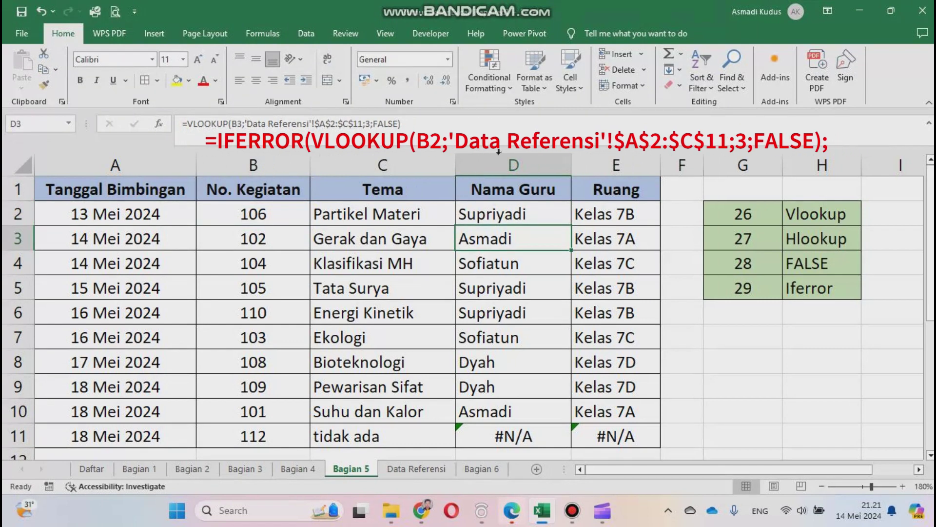
{"action": "left_click", "coordinate": [568, 222]}
{"action": "double_click", "coordinate": [571, 225]}
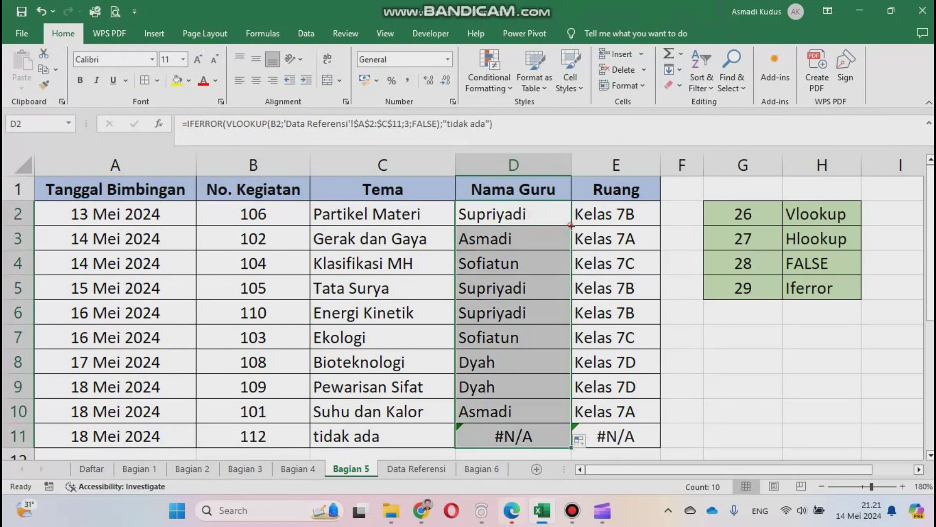
Wrap the Ruang HLOOKUP formula in E2 in IFERROR with the fallback text "tidak ada" and fill it down to E11
{"action": "left_click", "coordinate": [615, 219]}
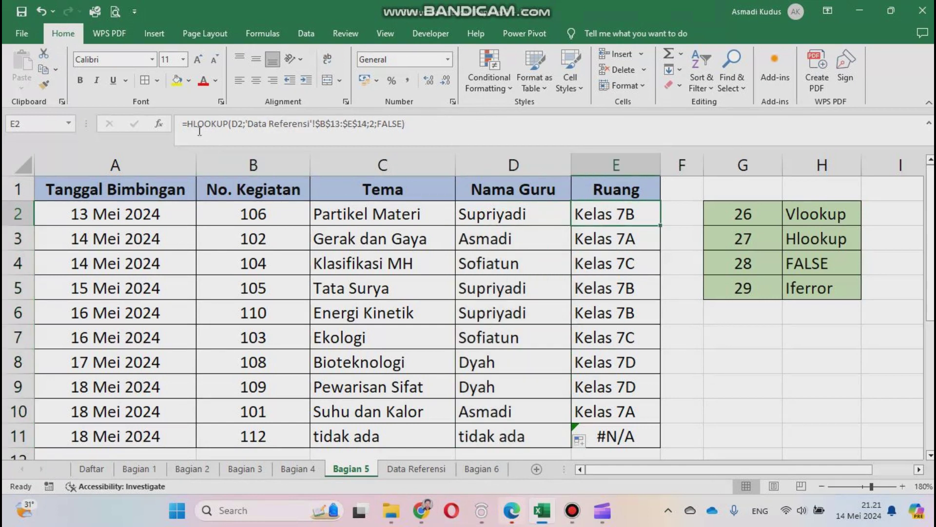
{"action": "key", "text": "F2"}
{"action": "key", "text": "Home"}
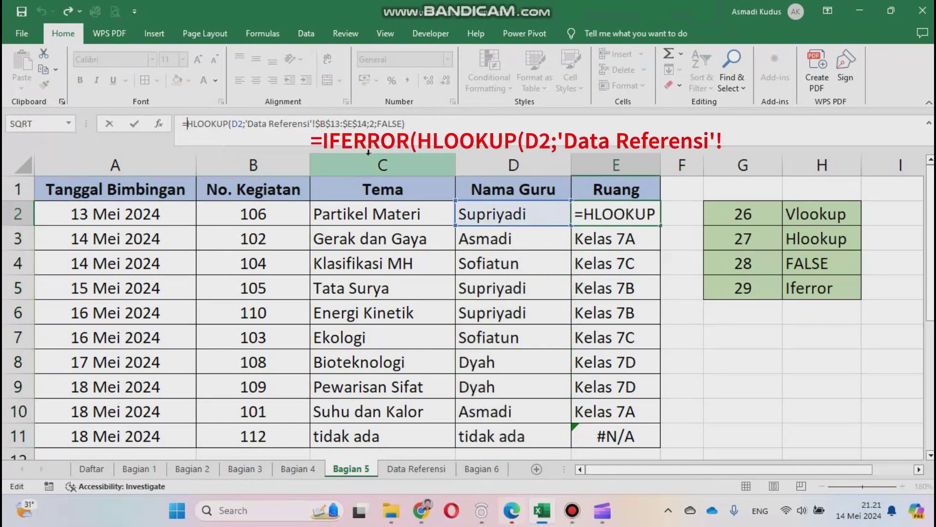
{"action": "type", "text": "iferror"}
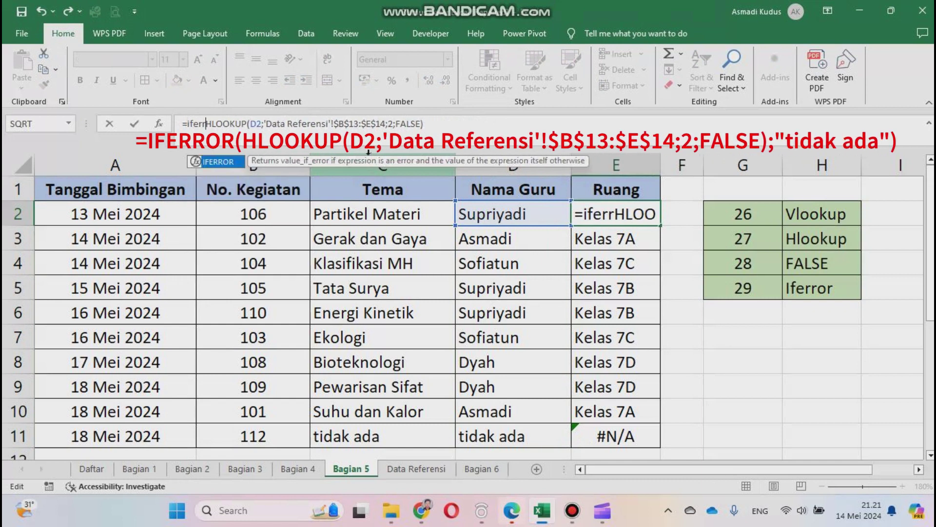
{"action": "type", "text": "("}
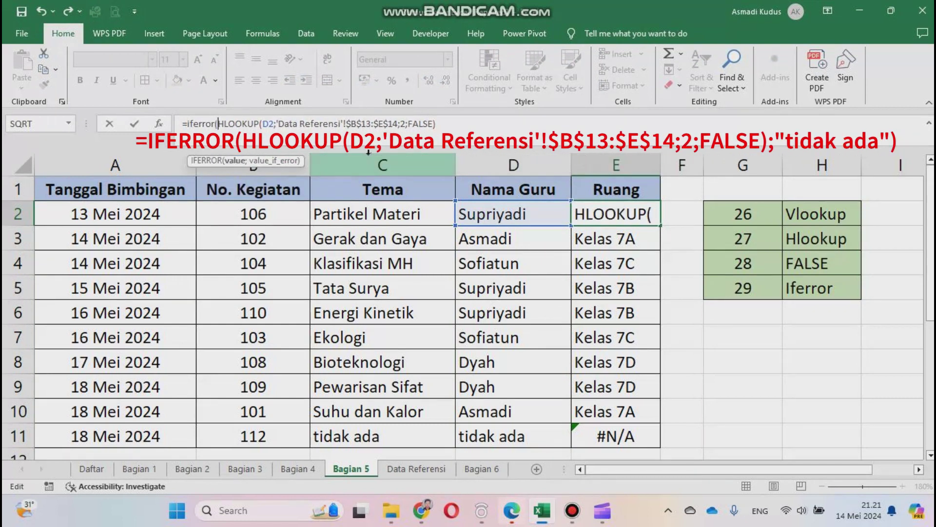
{"action": "left_click", "coordinate": [507, 141]}
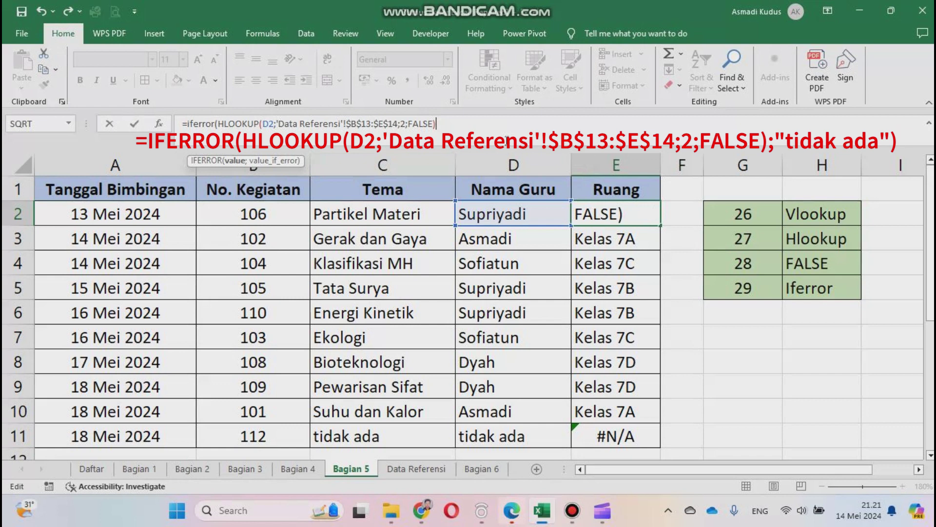
{"action": "type", "text": ";\"t"}
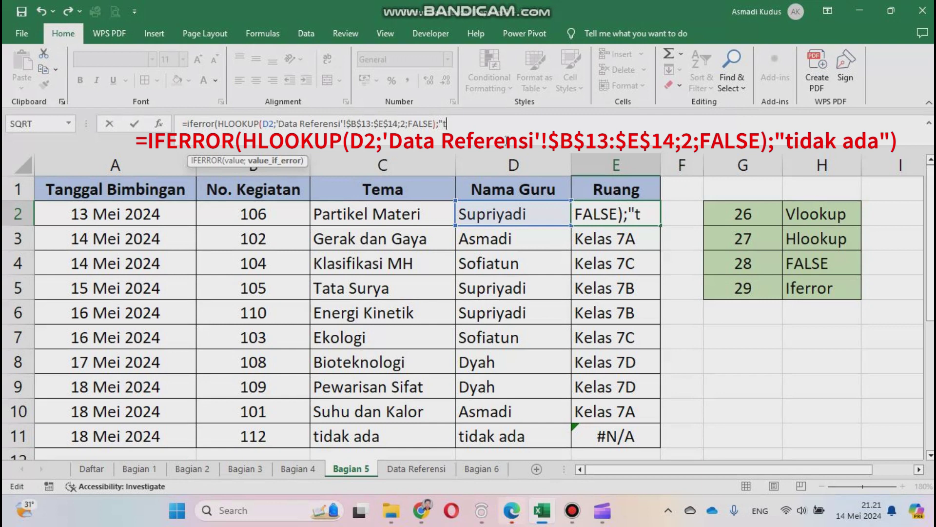
{"action": "type", "text": "idak a"}
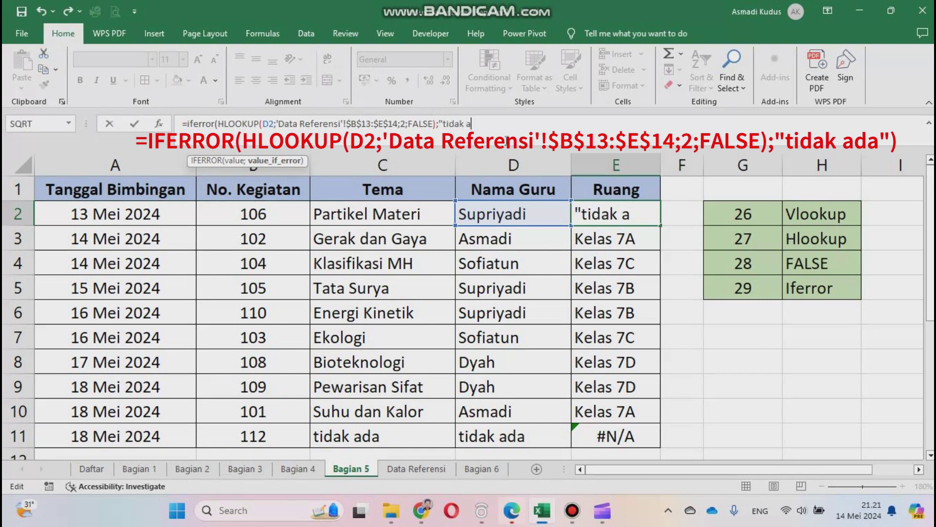
{"action": "type", "text": "da\")"}
{"action": "key", "text": "Return"}
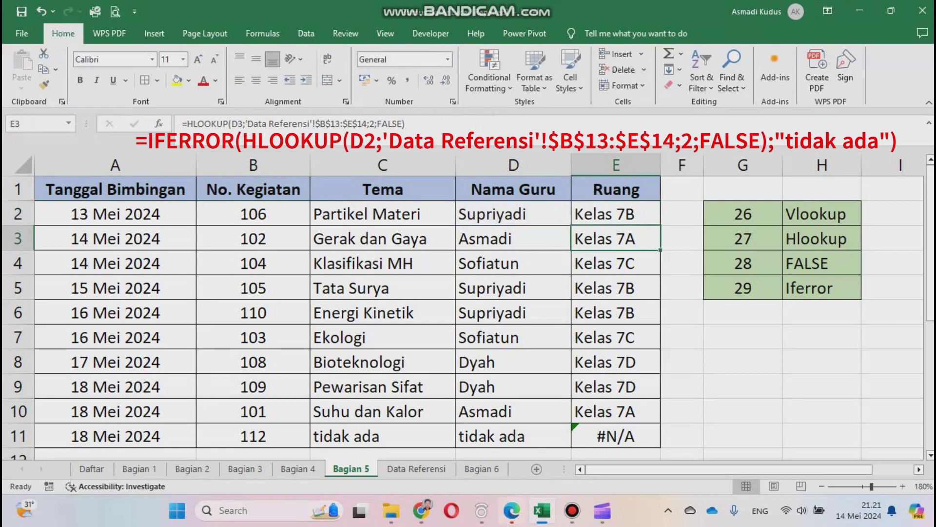
{"action": "key", "text": "Up"}
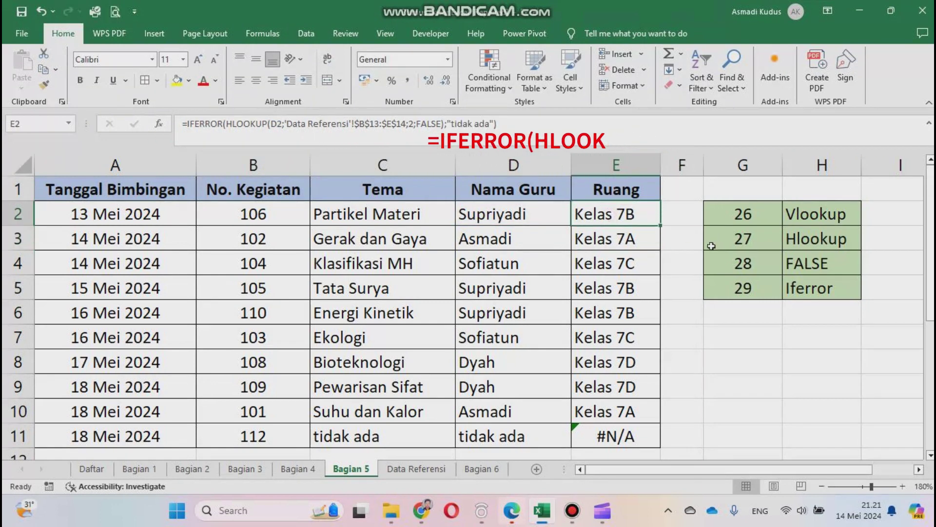
{"action": "double_click", "coordinate": [660, 226]}
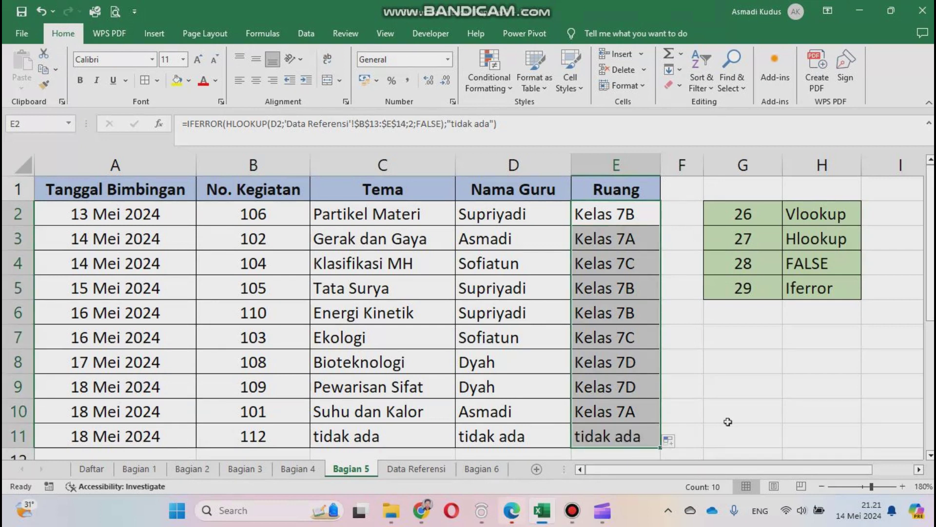
{"action": "left_click", "coordinate": [749, 441]}
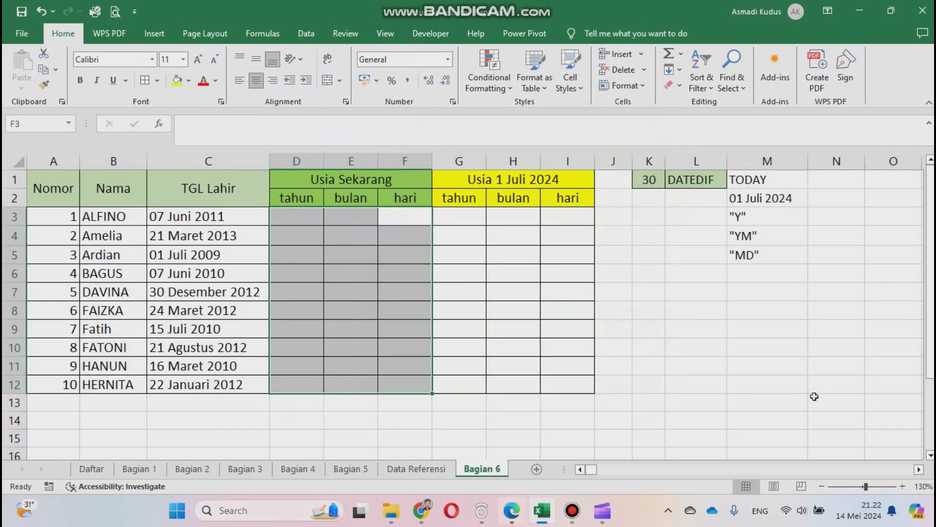
On the Bagian 6 sheet, enter =DATEDIF(C3;TODAY();"Y") in D3 to calculate the current age in years
{"action": "left_click", "coordinate": [814, 396]}
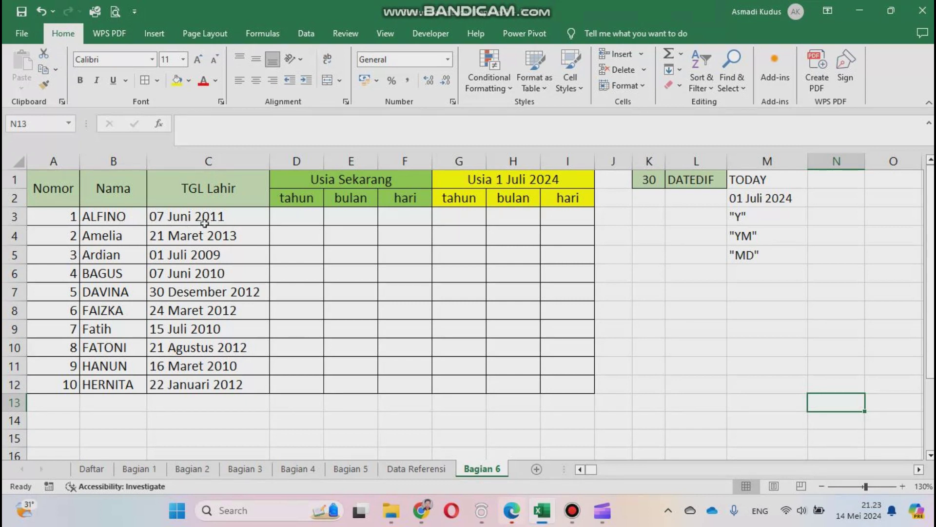
{"action": "left_click", "coordinate": [298, 217]}
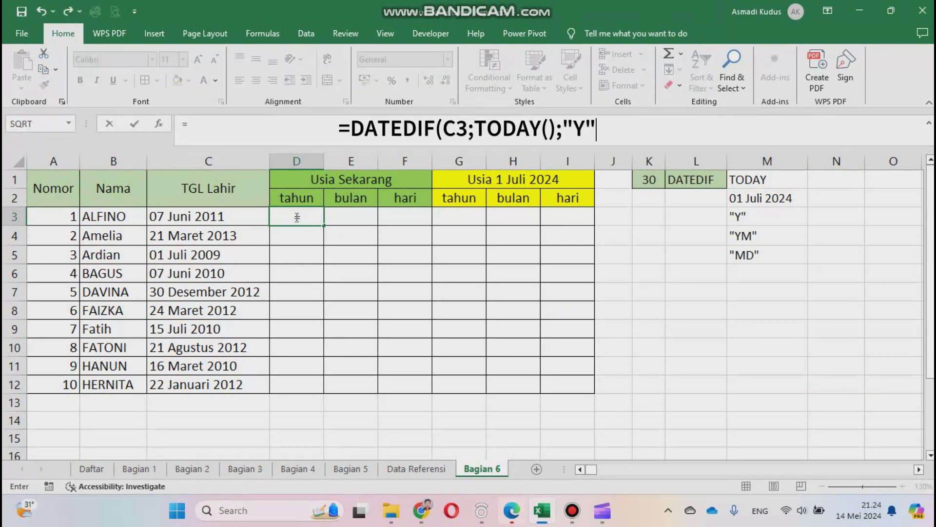
{"action": "type", "text": "=date"}
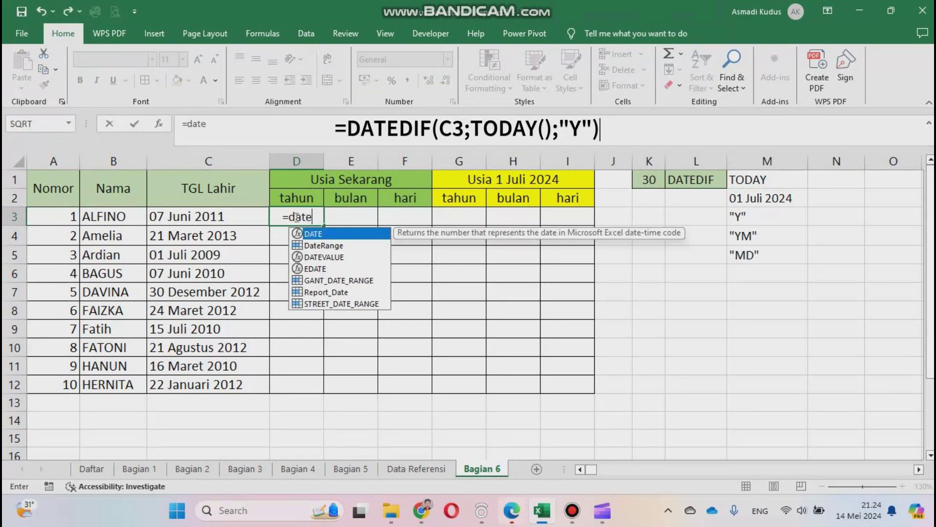
{"action": "type", "text": "dif"}
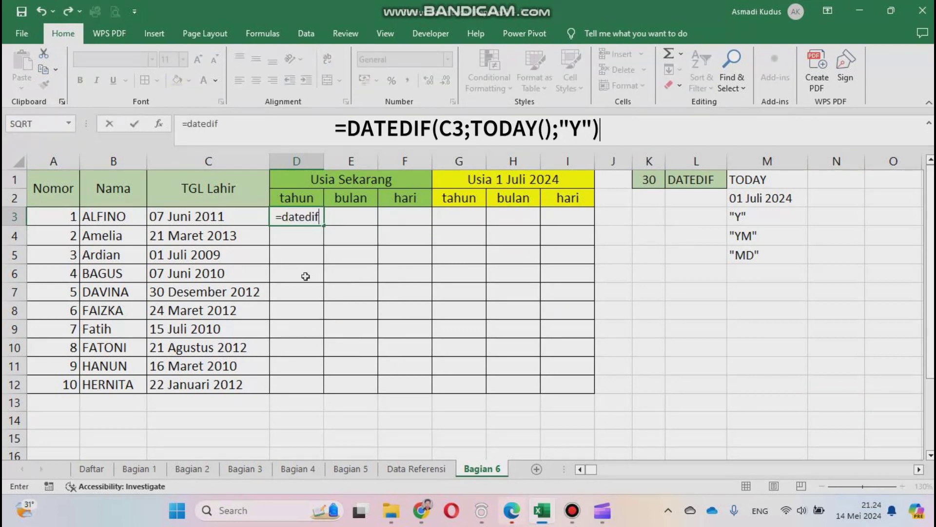
{"action": "type", "text": "("}
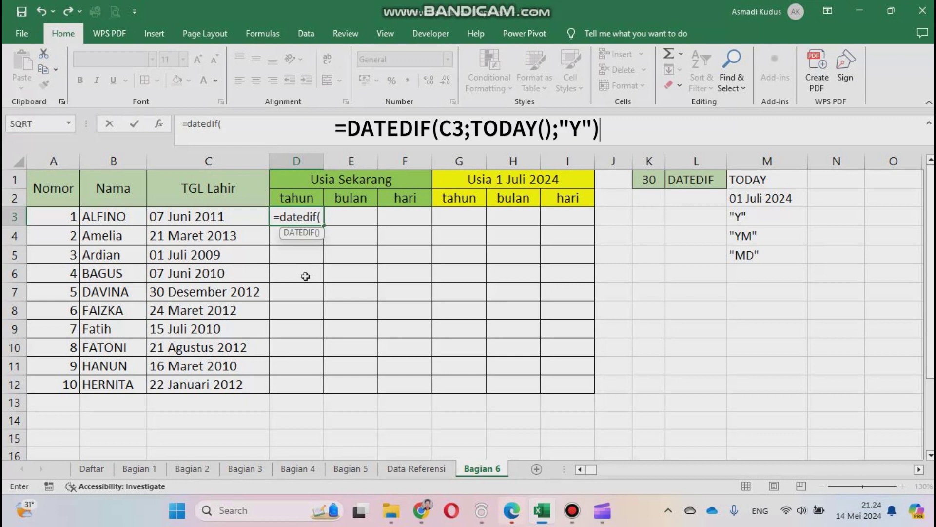
{"action": "left_click", "coordinate": [172, 216]}
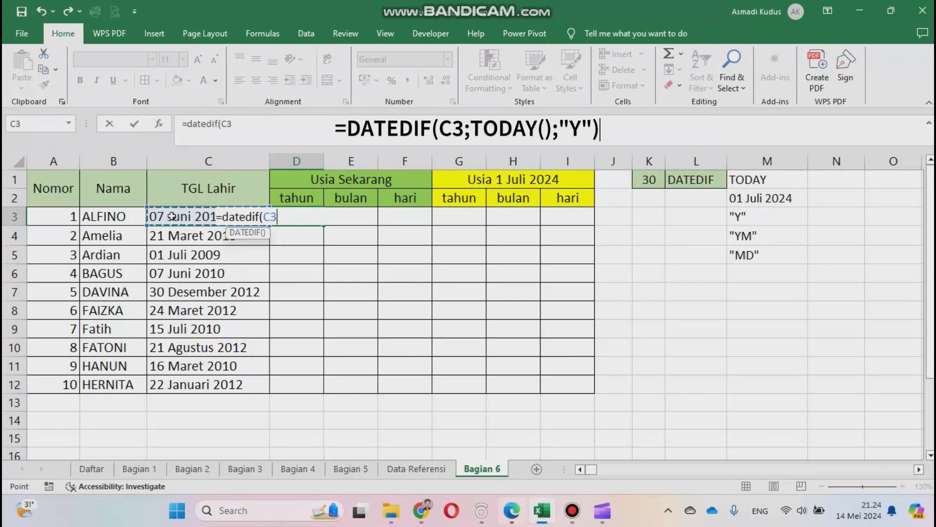
{"action": "type", "text": ";"}
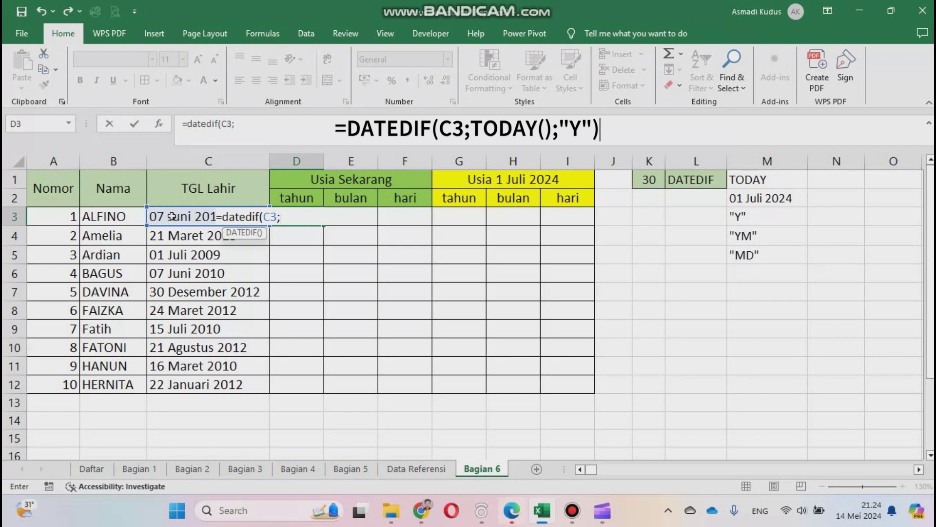
{"action": "type", "text": "today"}
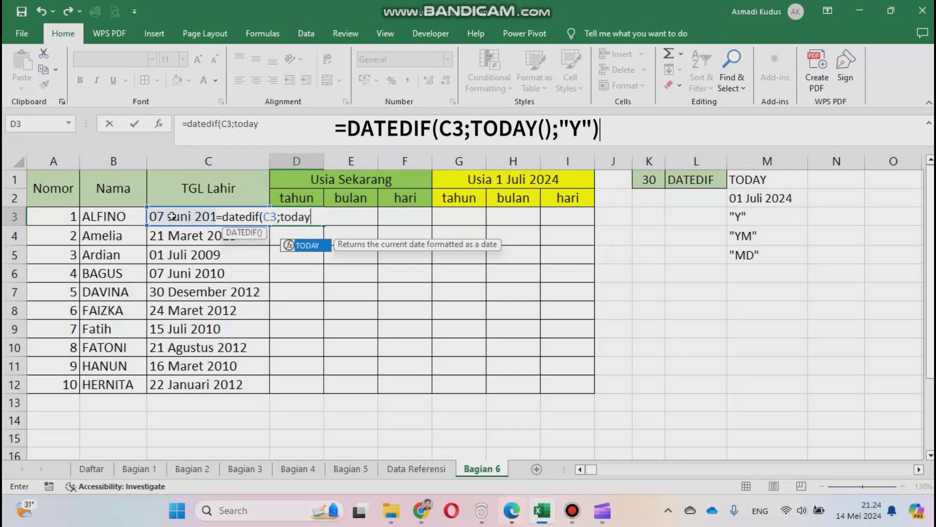
{"action": "type", "text": "("}
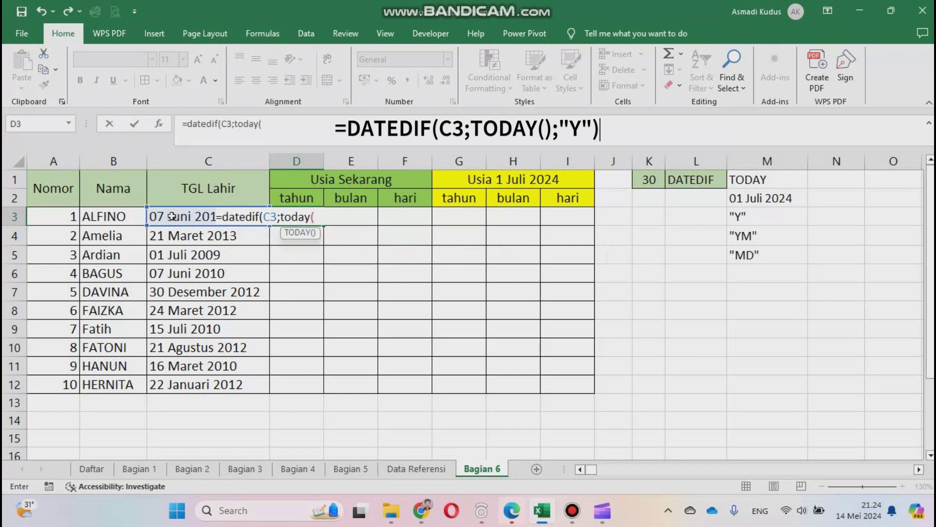
{"action": "type", "text": ")"}
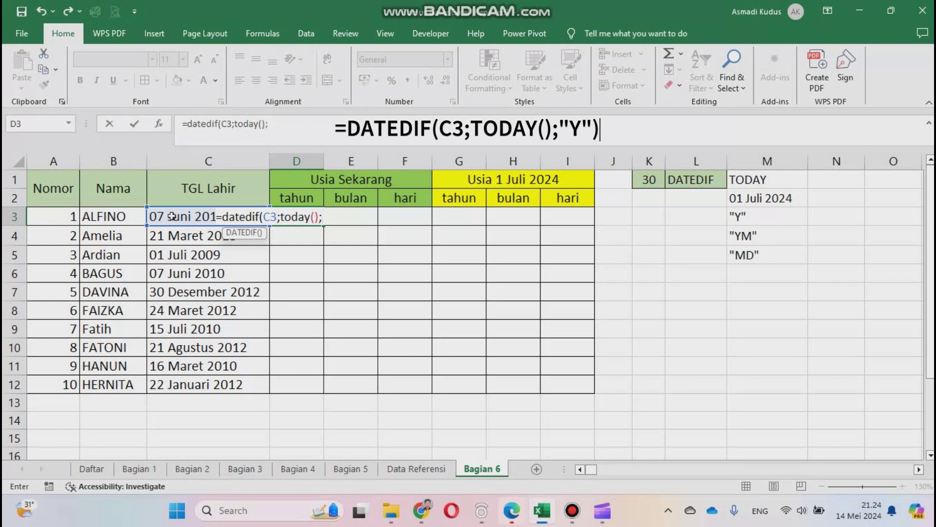
{"action": "type", "text": "\"Y\")"}
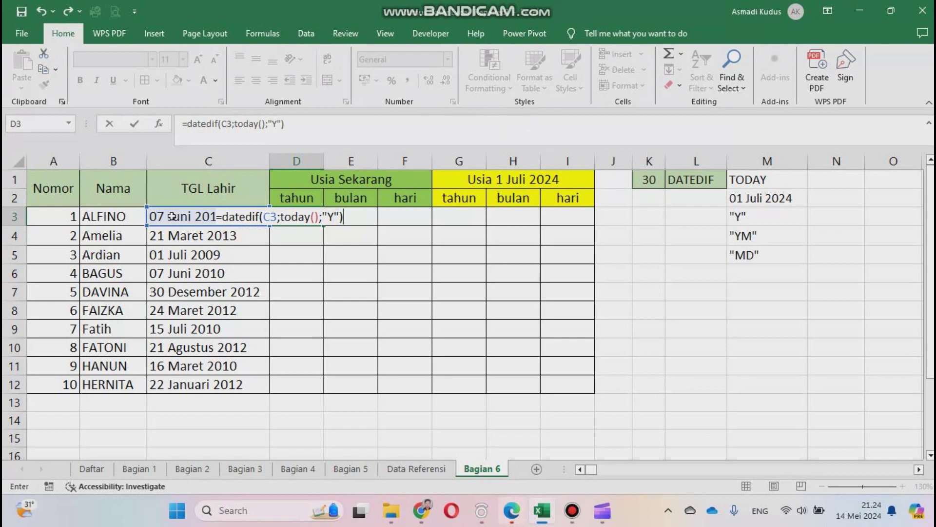
{"action": "key", "text": "Return"}
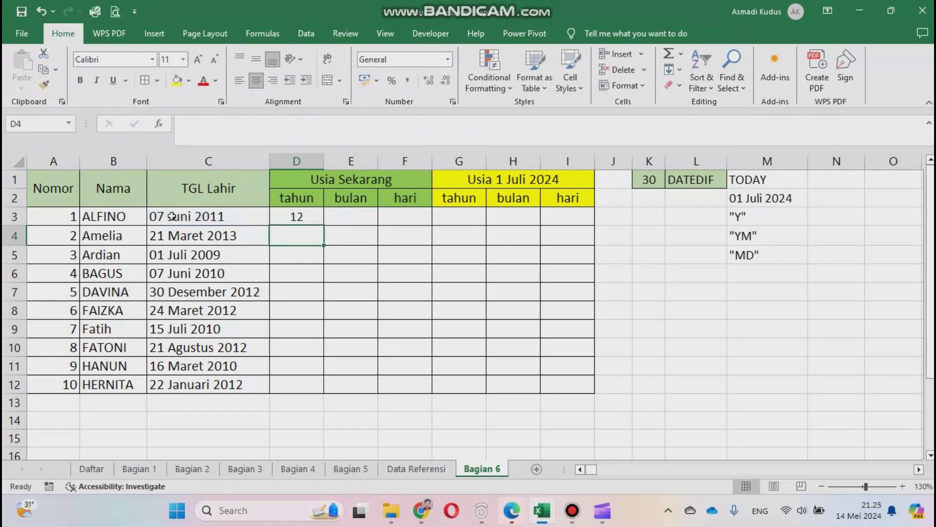
Fill the DATEDIF years formula in D3 down to D12
{"action": "left_click", "coordinate": [305, 218]}
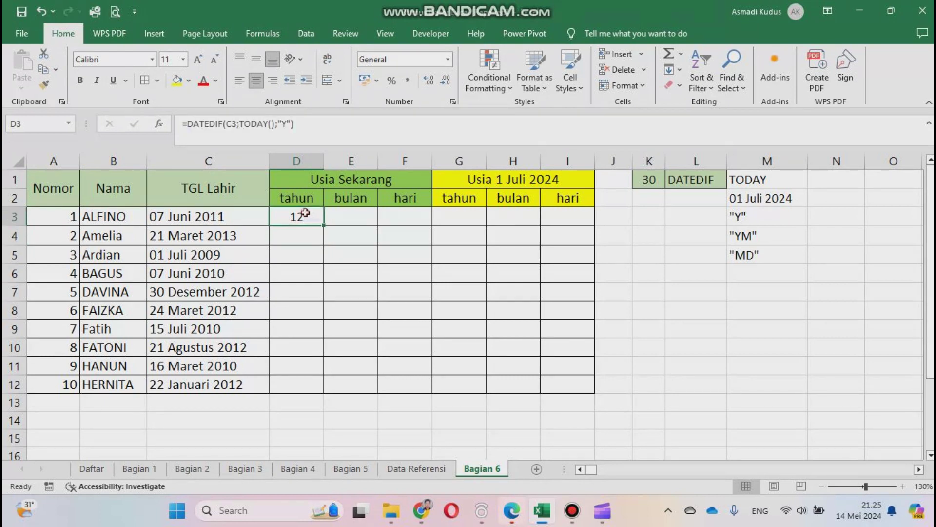
{"action": "double_click", "coordinate": [326, 226]}
{"action": "left_click", "coordinate": [299, 217]}
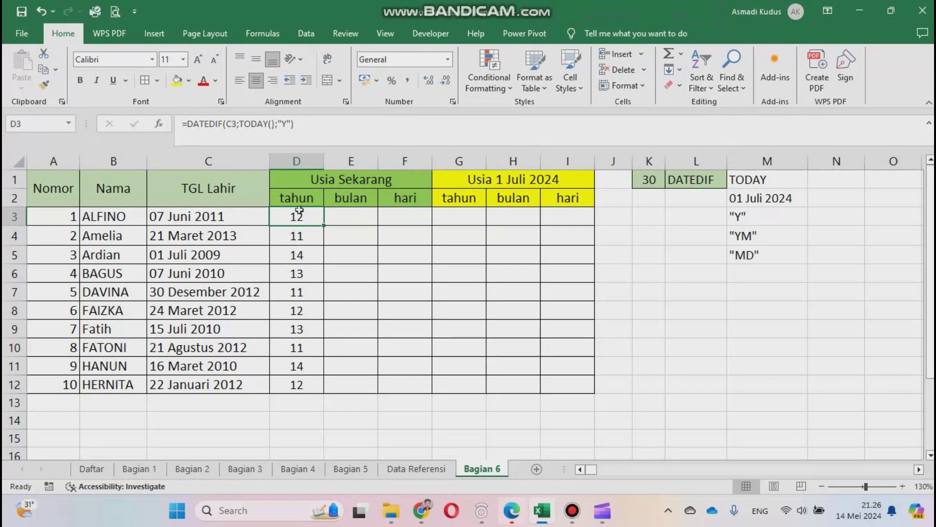
Enter =DATEDIF(C3;TODAY();"ym") in E3 to calculate the remaining months of the current age
{"action": "left_click", "coordinate": [354, 218]}
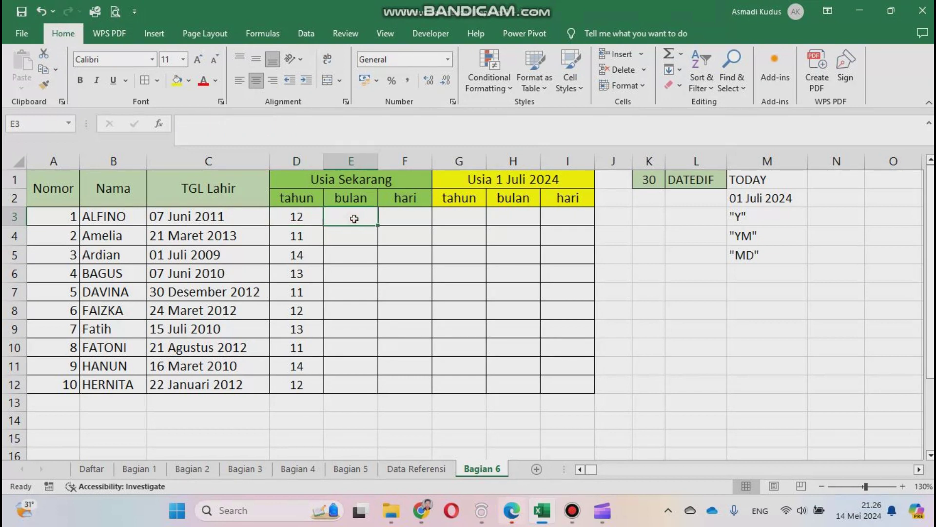
{"action": "type", "text": "=da"}
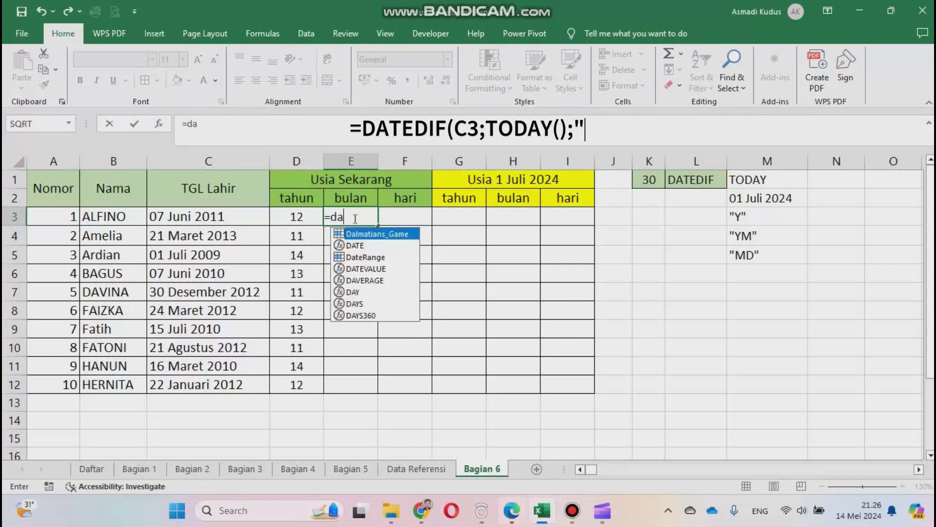
{"action": "type", "text": "tedif"}
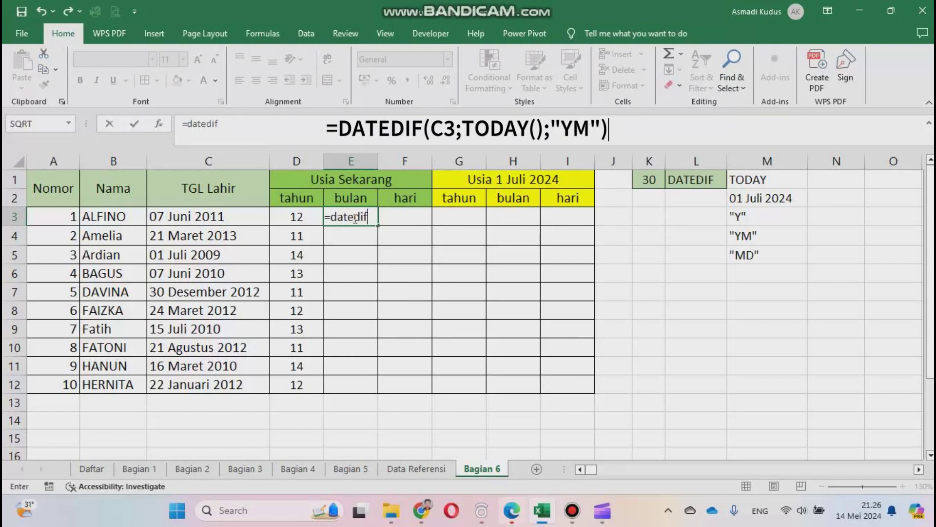
{"action": "type", "text": "("}
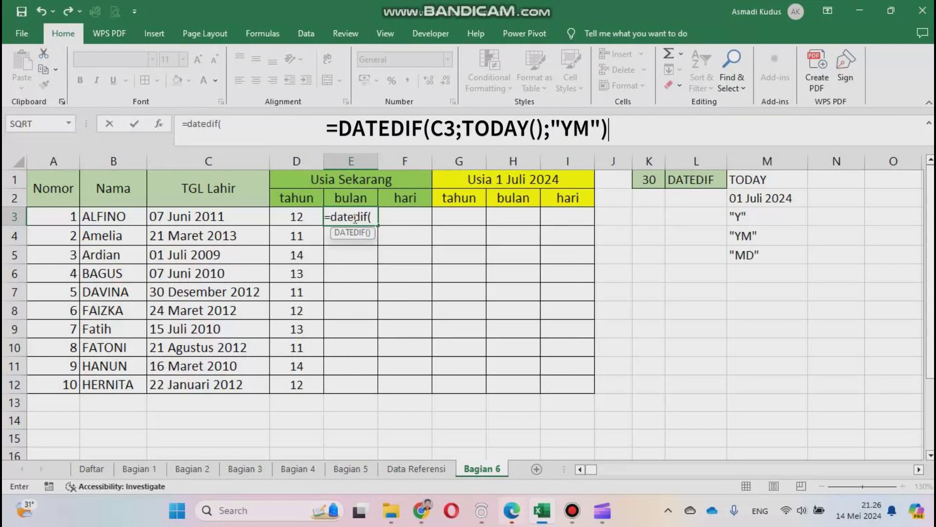
{"action": "left_click", "coordinate": [189, 216]}
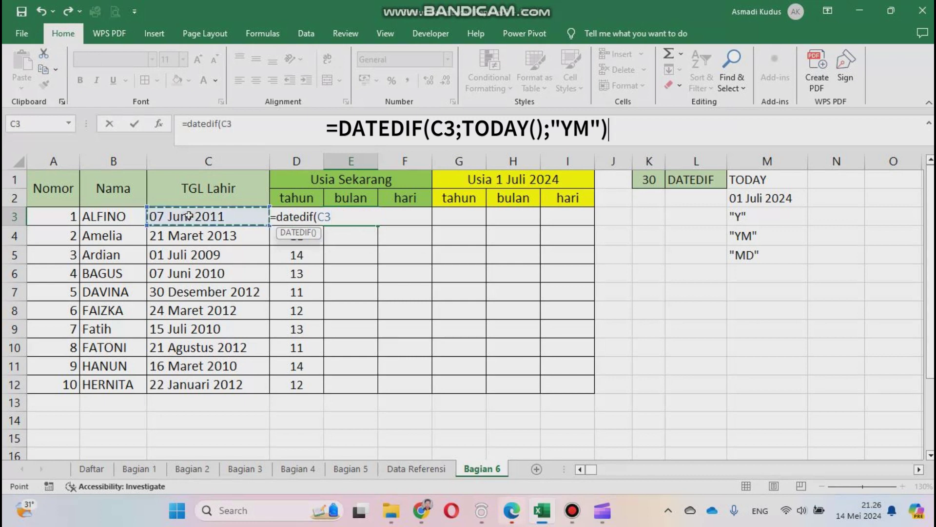
{"action": "type", "text": ";t"}
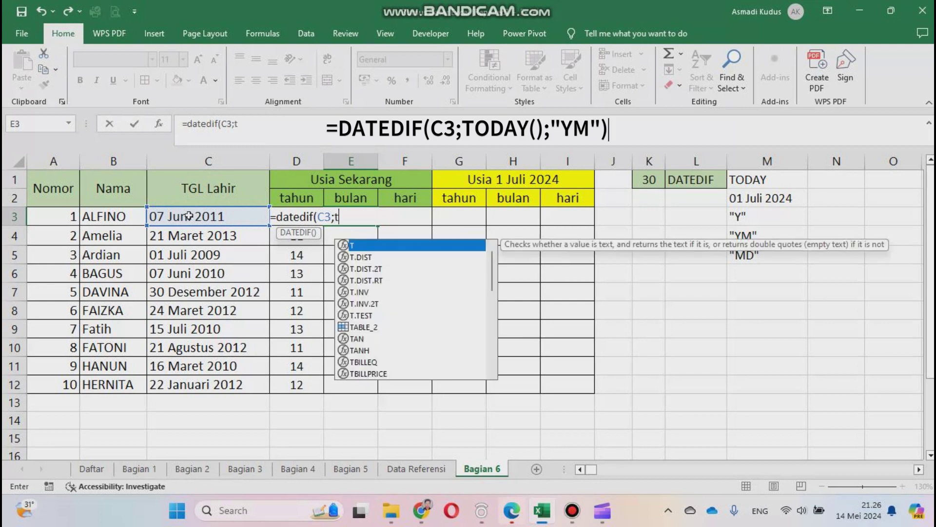
{"action": "type", "text": "oday"}
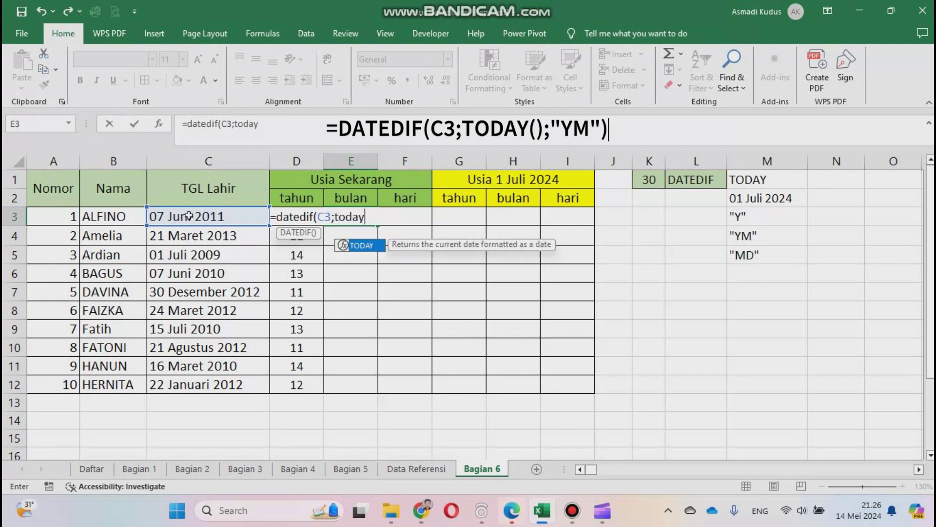
{"action": "type", "text": "()"}
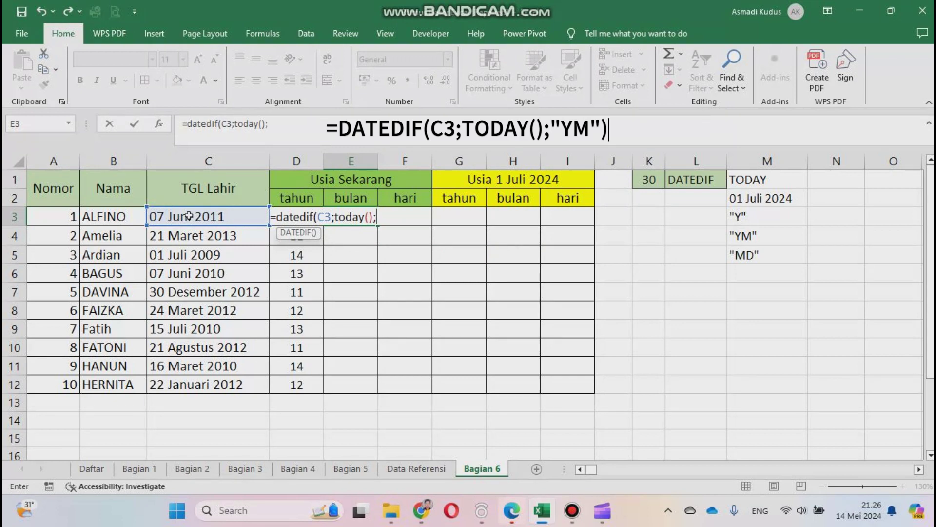
{"action": "type", "text": ";\"ym"}
{"action": "type", "text": ")"}
{"action": "key", "text": "Return"}
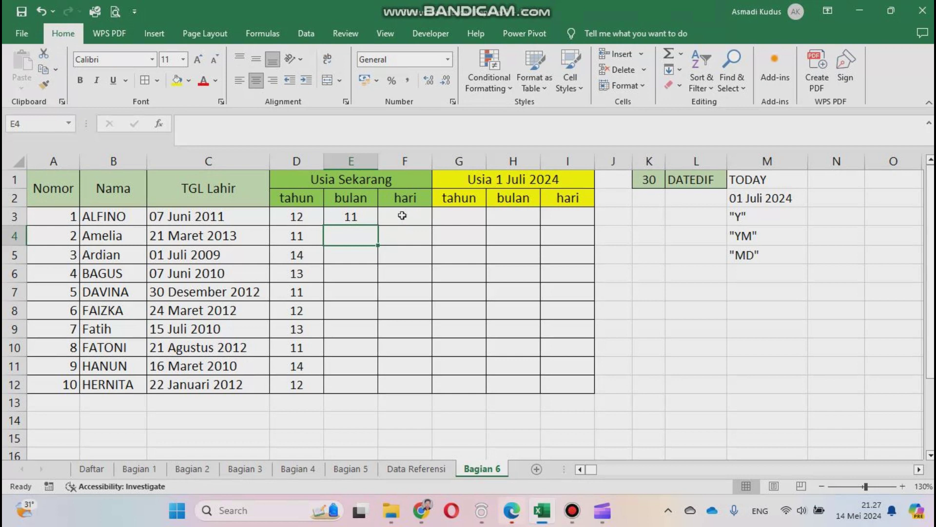
Enter =DATEDIF(C3;TODAY();"MD") in F3 to calculate the remaining days of the current age
{"action": "left_click", "coordinate": [399, 216]}
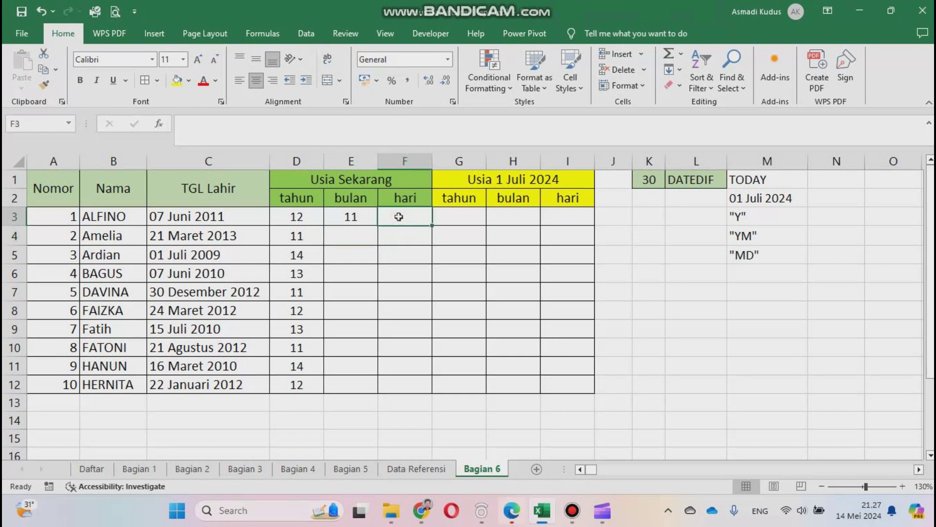
{"action": "type", "text": "="}
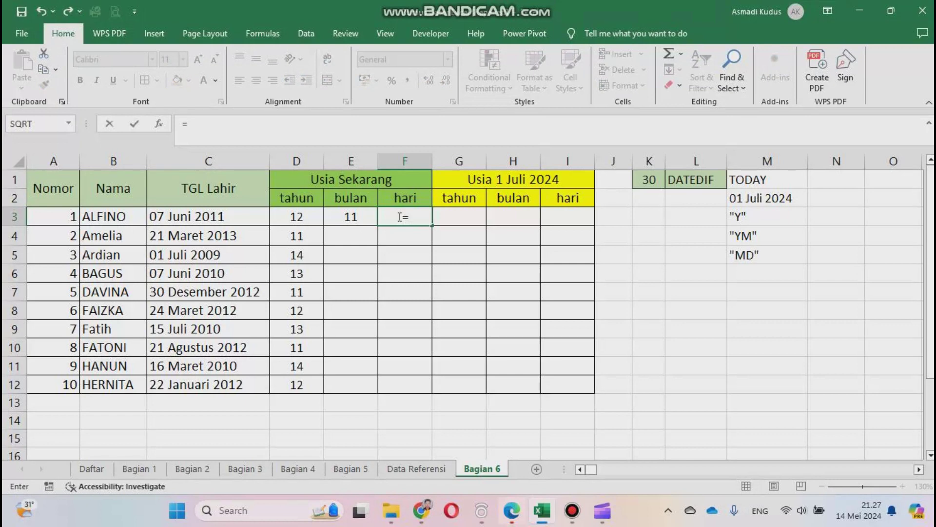
{"action": "type", "text": "dat"}
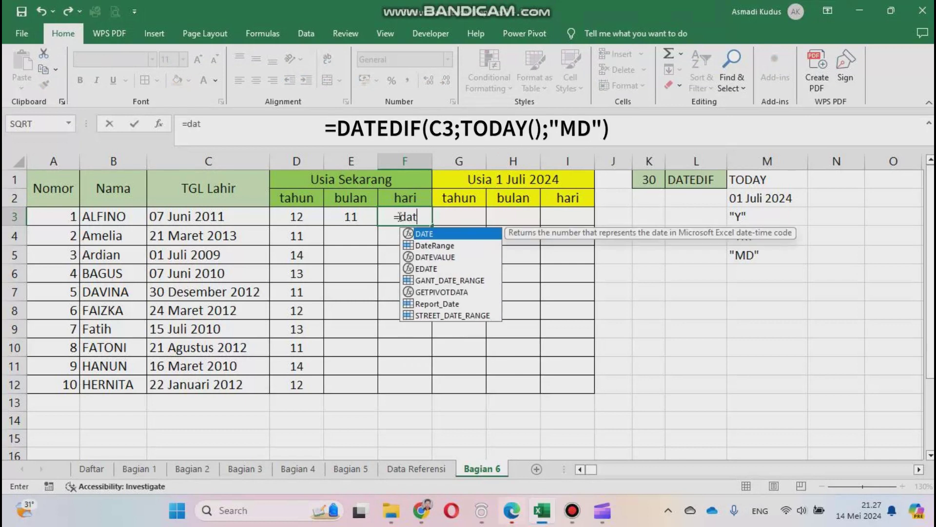
{"action": "type", "text": "edif"}
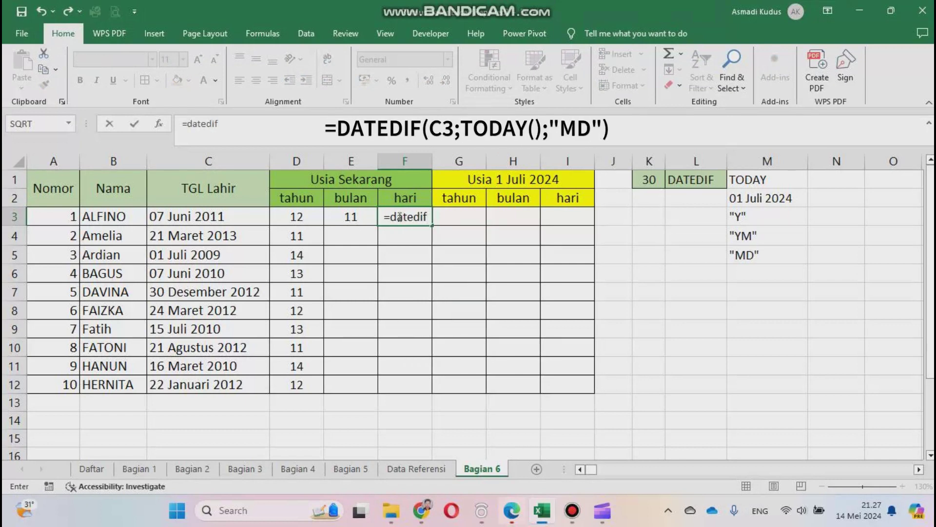
{"action": "type", "text": "("}
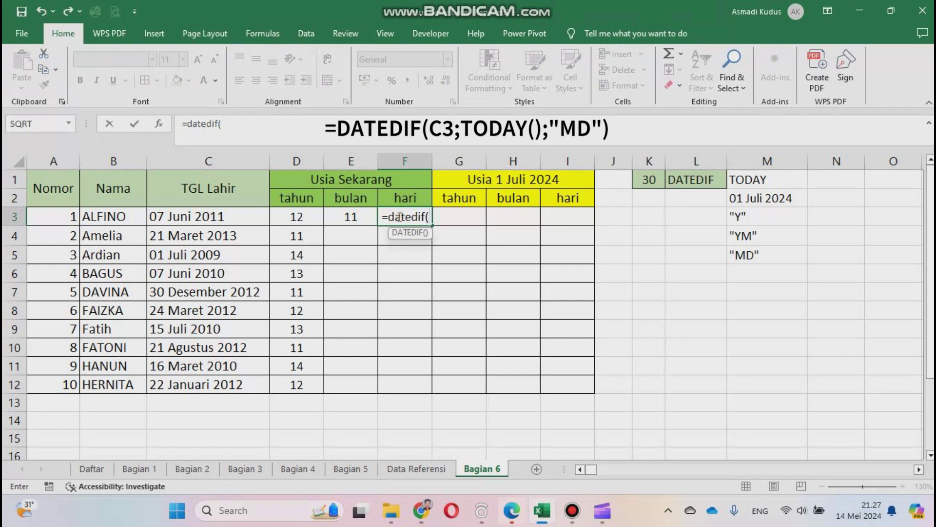
{"action": "left_click", "coordinate": [186, 218]}
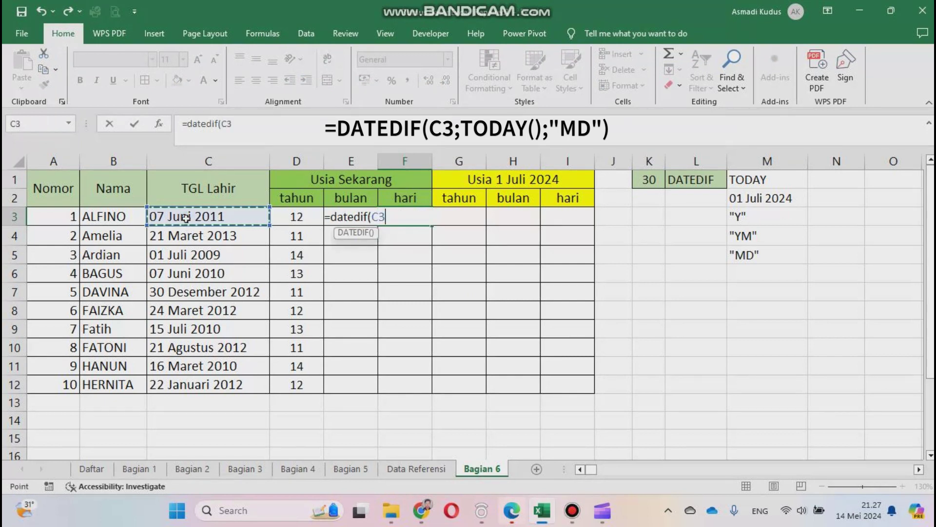
{"action": "type", "text": ";"}
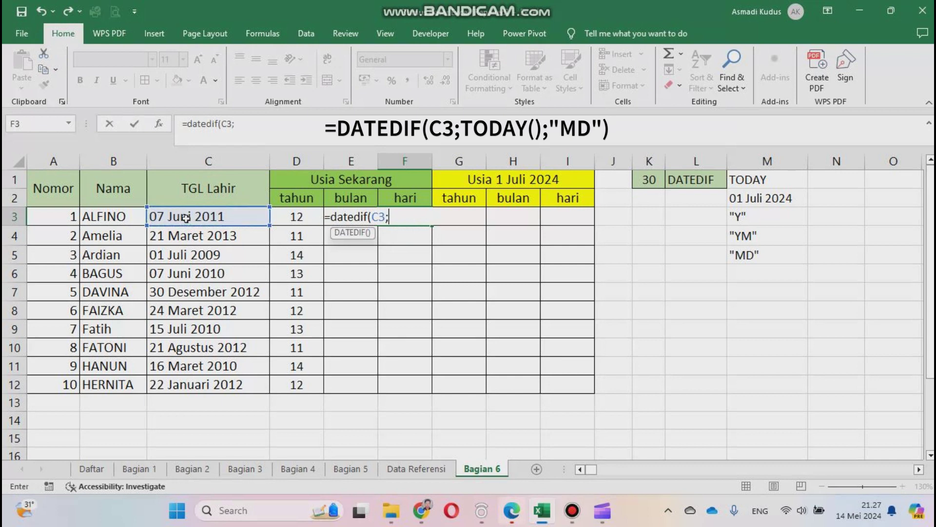
{"action": "type", "text": "to"}
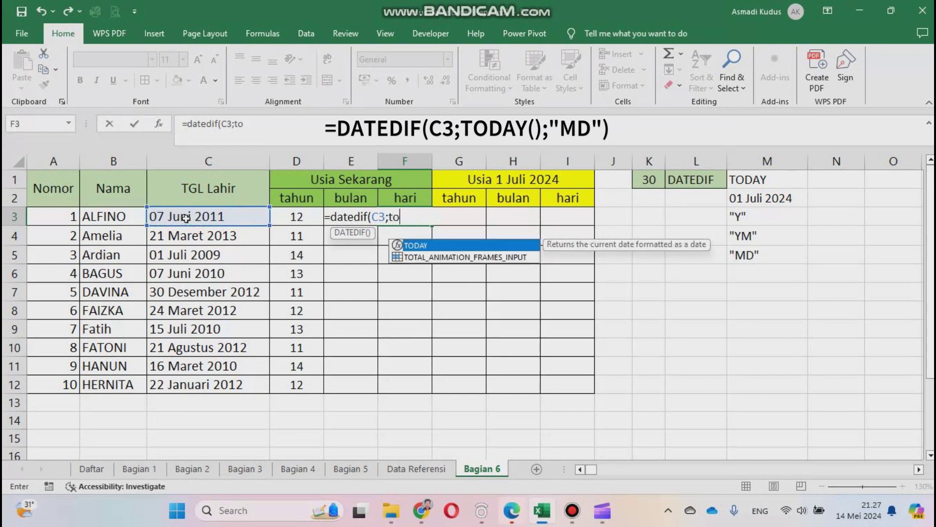
{"action": "type", "text": "day"}
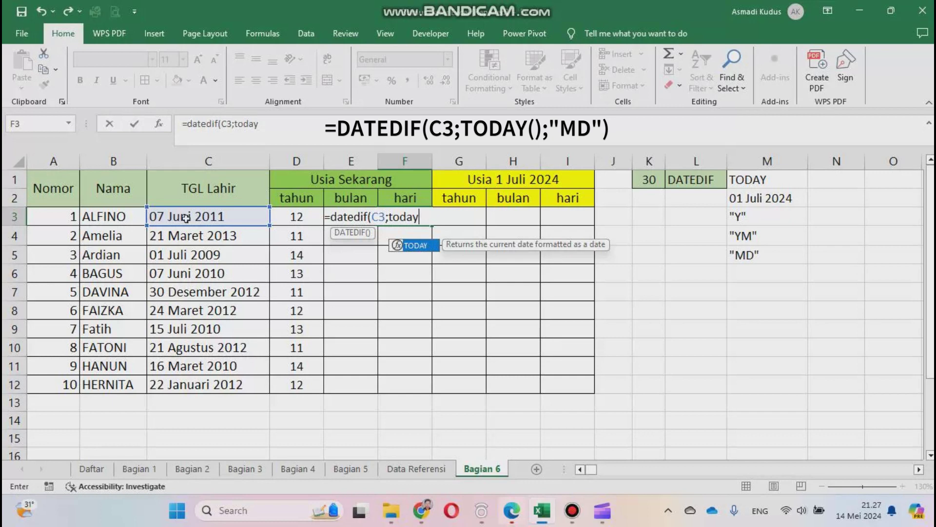
{"action": "type", "text": "()"}
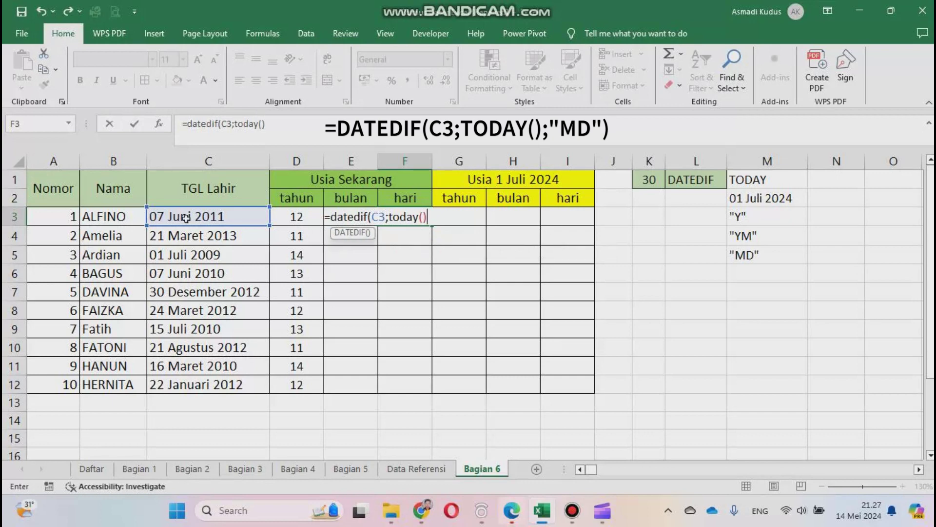
{"action": "type", "text": ";\"MD\")"}
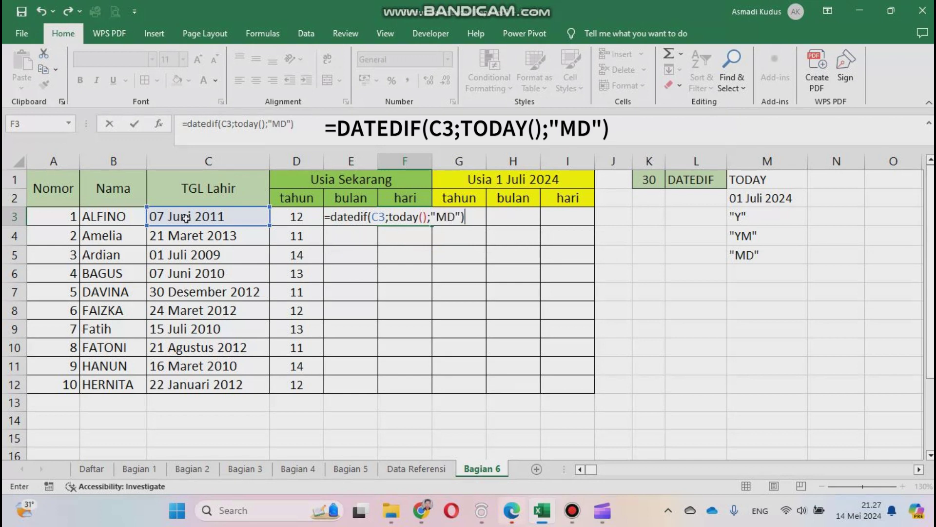
{"action": "key", "text": "Return"}
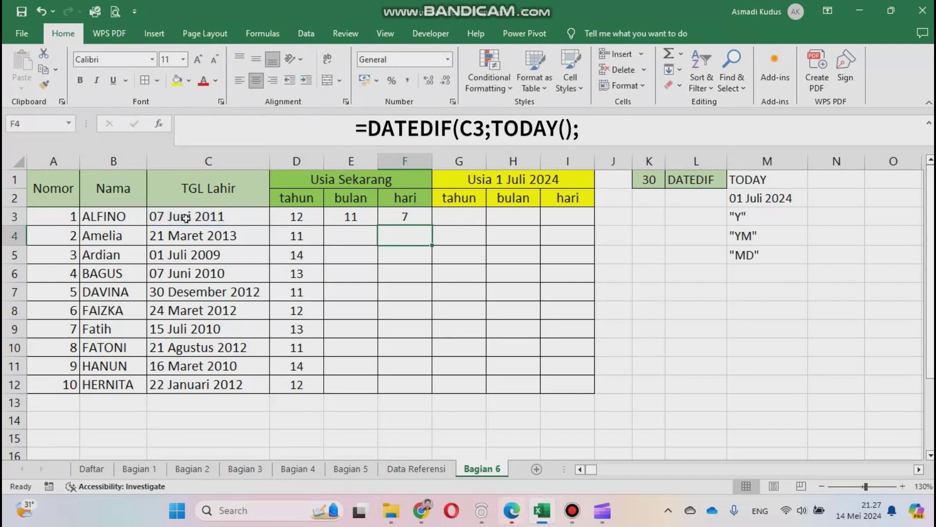
Fill the current-age months formula in E3 and the days formula in F3 down to row 12
{"action": "left_click", "coordinate": [351, 217]}
{"action": "left_click_drag", "start_coordinate": [379, 227], "coordinate": [379, 390]}
{"action": "left_click", "coordinate": [403, 218]}
{"action": "double_click", "coordinate": [434, 225]}
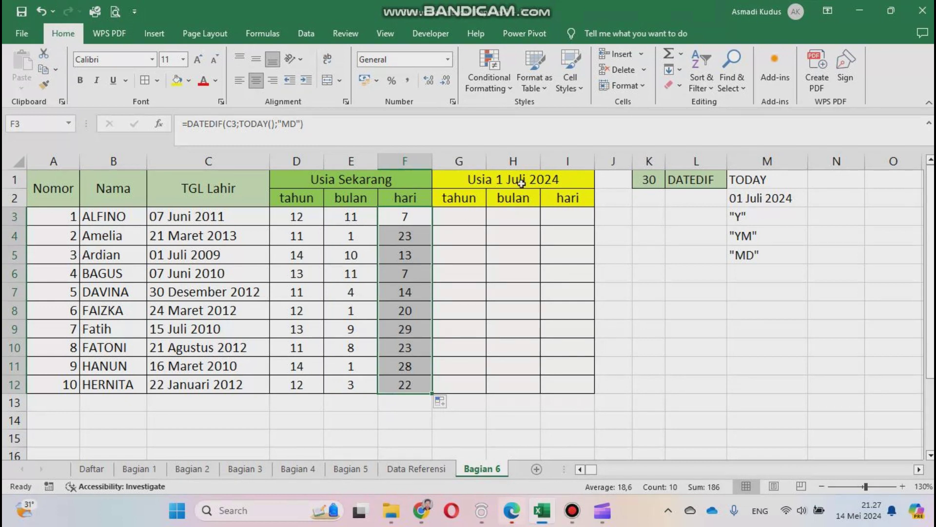
Enter =DATEDIF(C3;M2;"Y") in G3 for the age in years on 1 Juli 2024 and fill it down to G12
{"action": "left_click", "coordinate": [466, 217]}
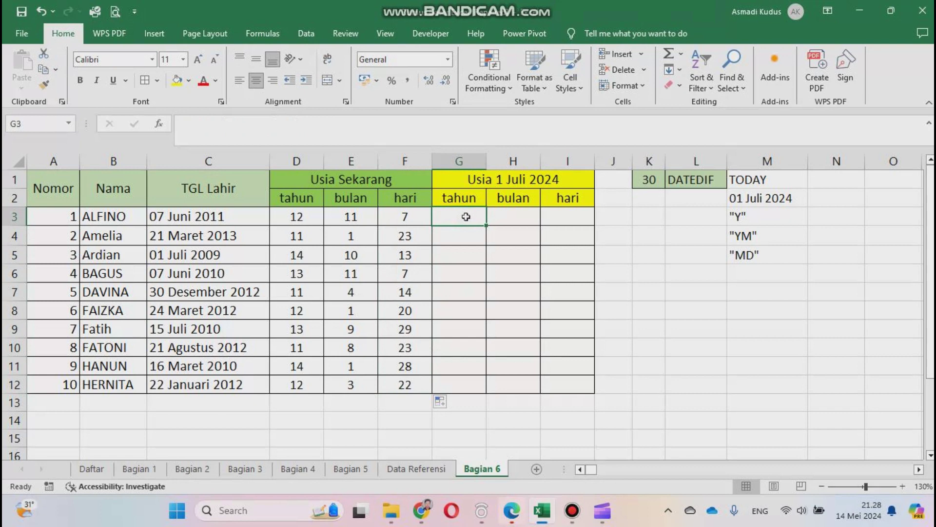
{"action": "type", "text": "="}
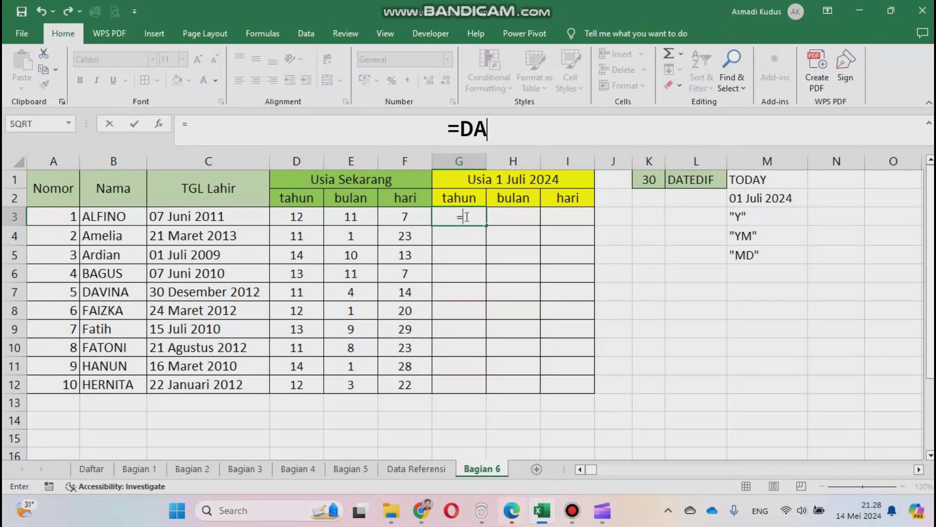
{"action": "type", "text": "datedi"}
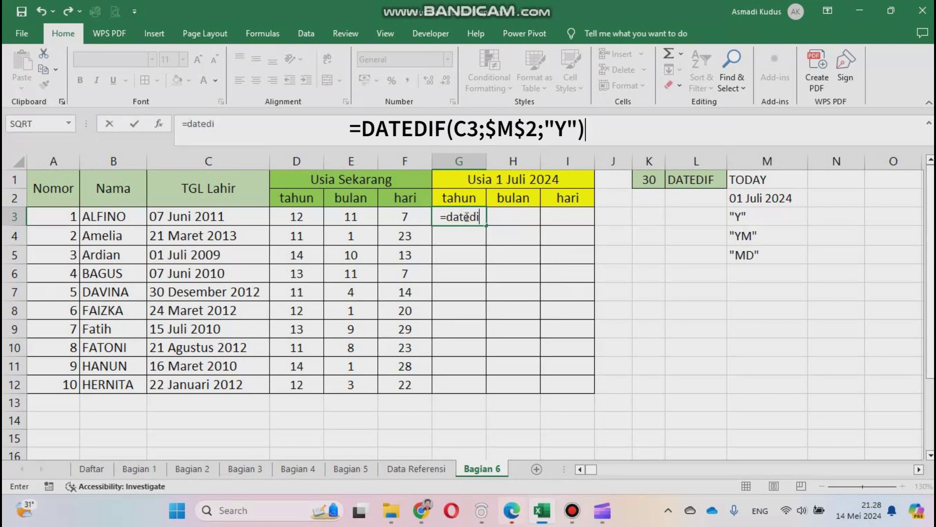
{"action": "type", "text": "f("}
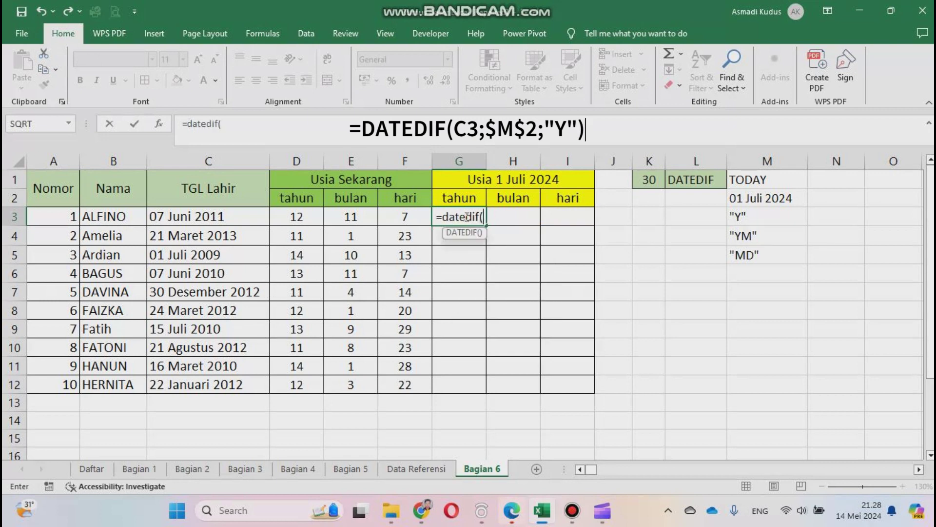
{"action": "left_click", "coordinate": [215, 217]}
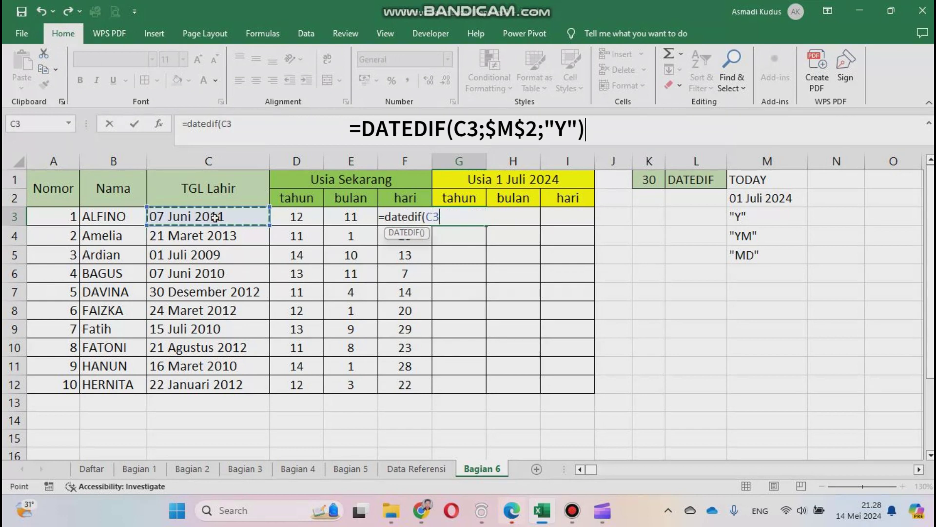
{"action": "type", "text": ";"}
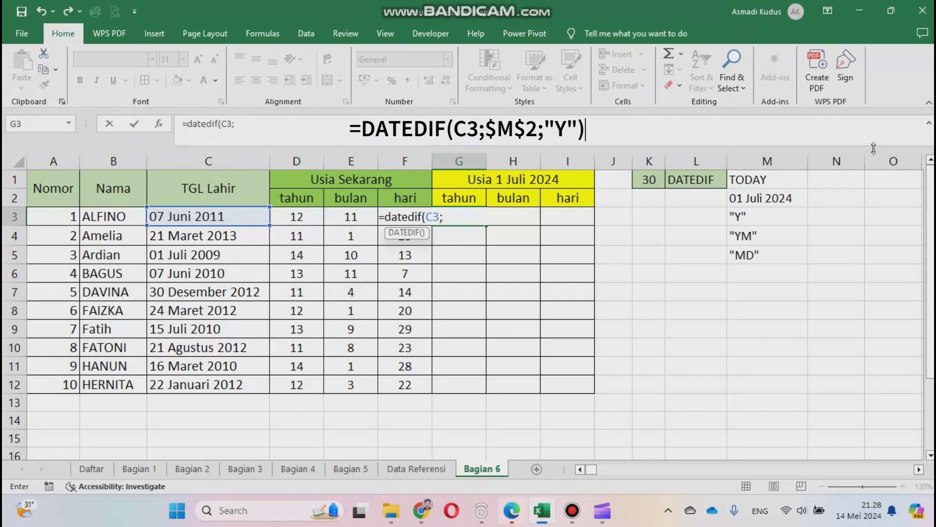
{"action": "left_click", "coordinate": [760, 198]}
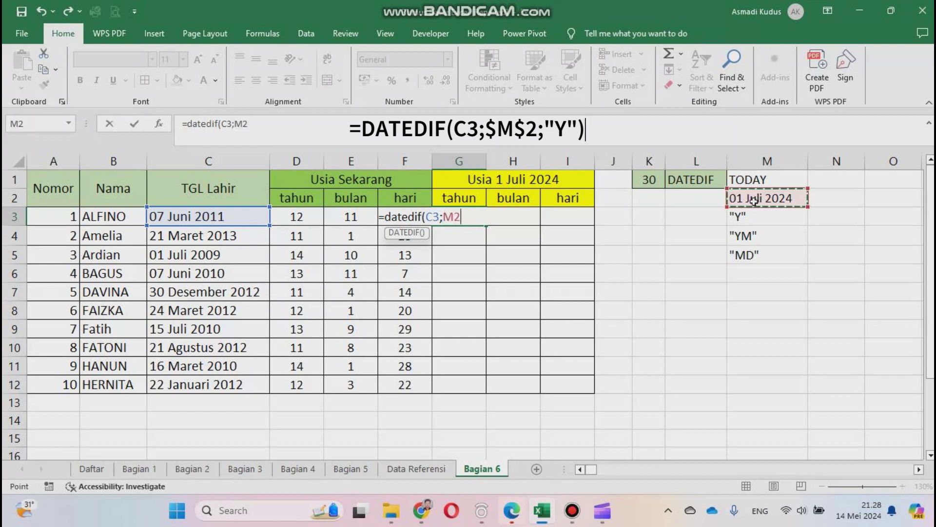
{"action": "type", "text": ";\"Y"}
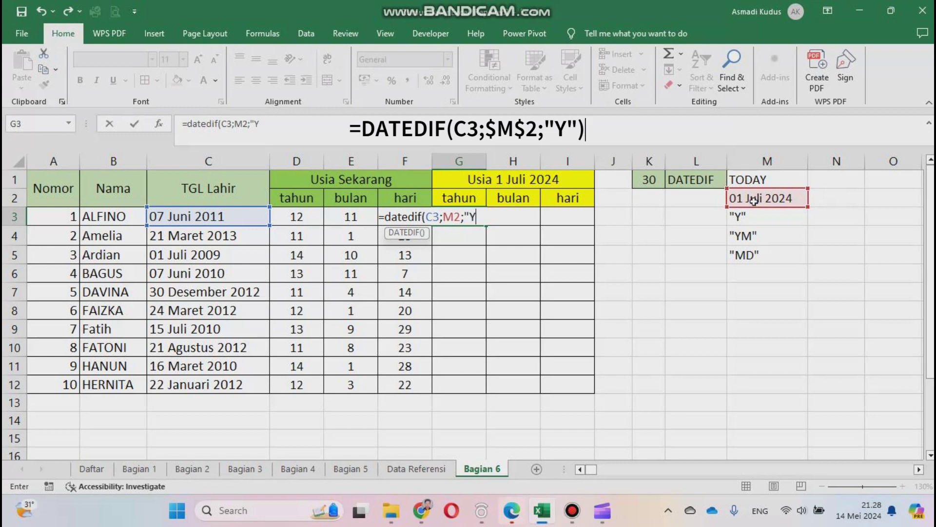
{"action": "type", "text": "\")"}
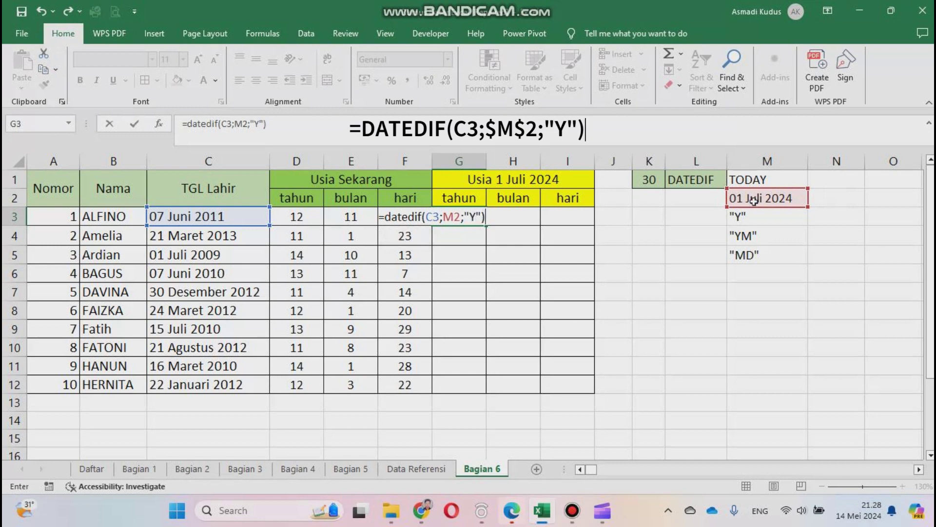
{"action": "key", "text": "Return"}
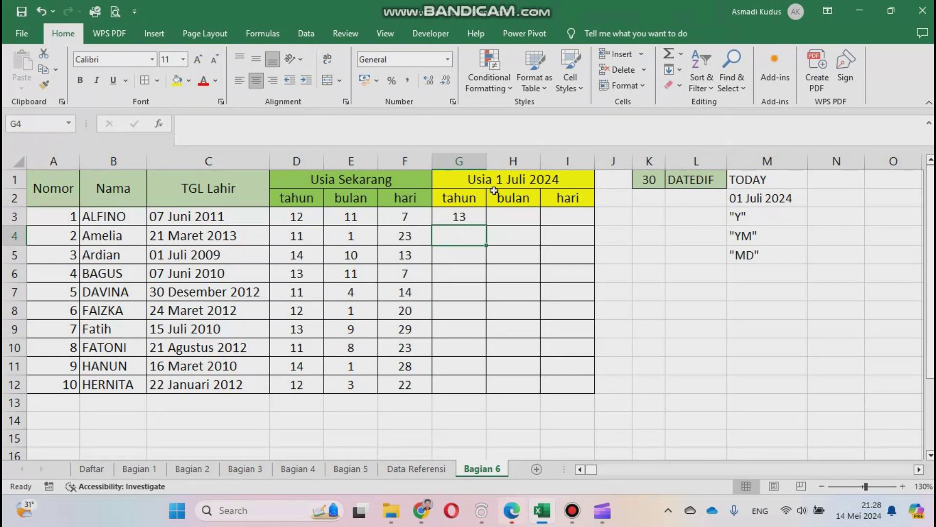
{"action": "left_click", "coordinate": [458, 218]}
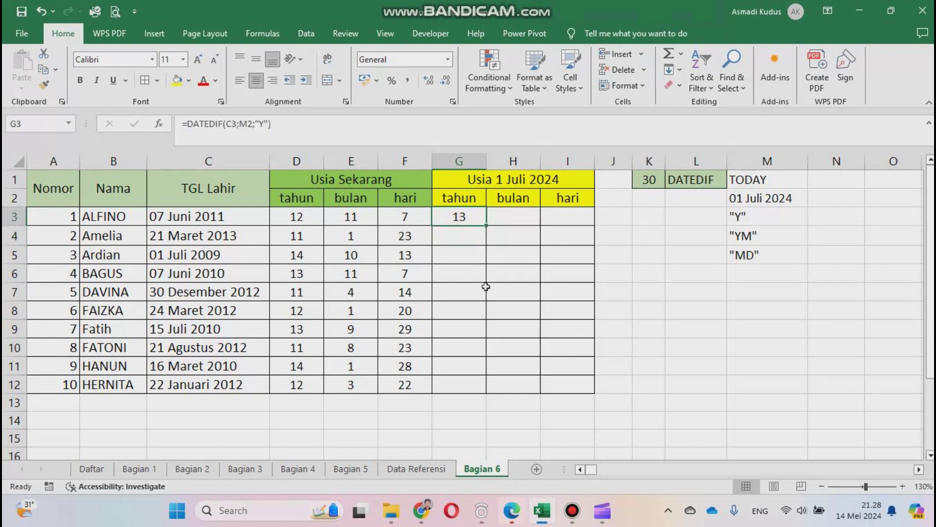
{"action": "double_click", "coordinate": [487, 225]}
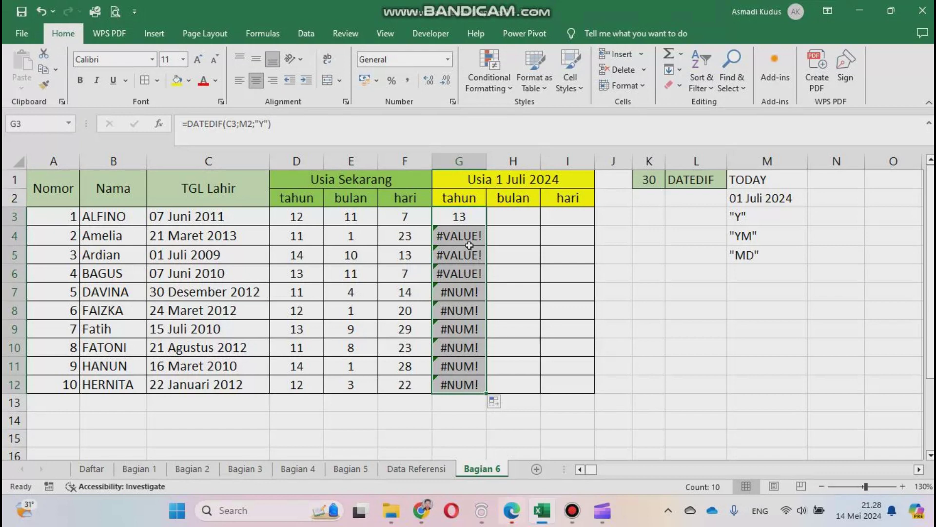
Make the M2 reference in the G3 formula absolute as $M$2 and refill the formula down to G12
{"action": "left_click", "coordinate": [463, 218]}
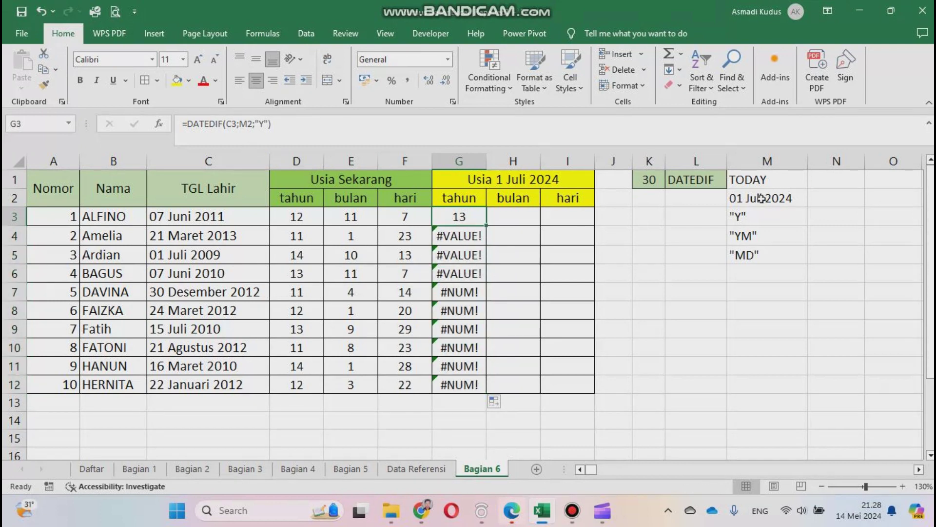
{"action": "left_click", "coordinate": [250, 124]}
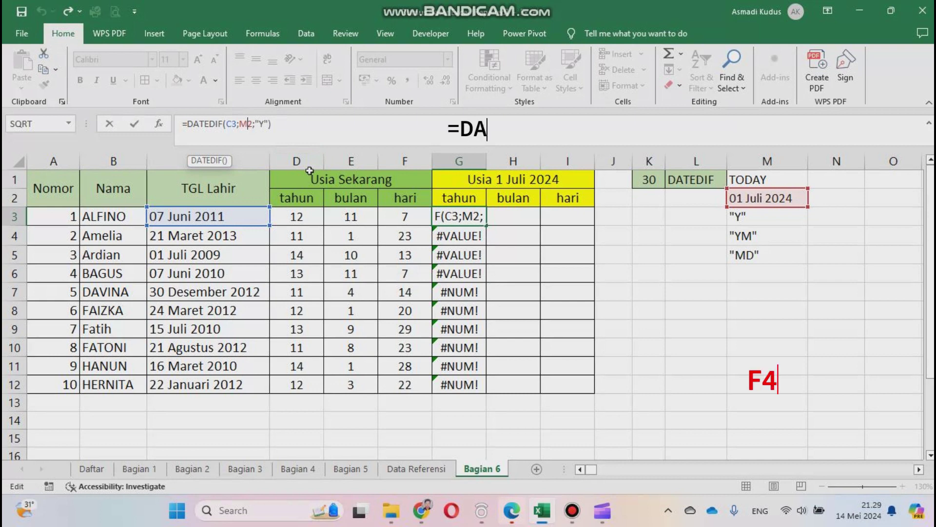
{"action": "key", "text": "F4"}
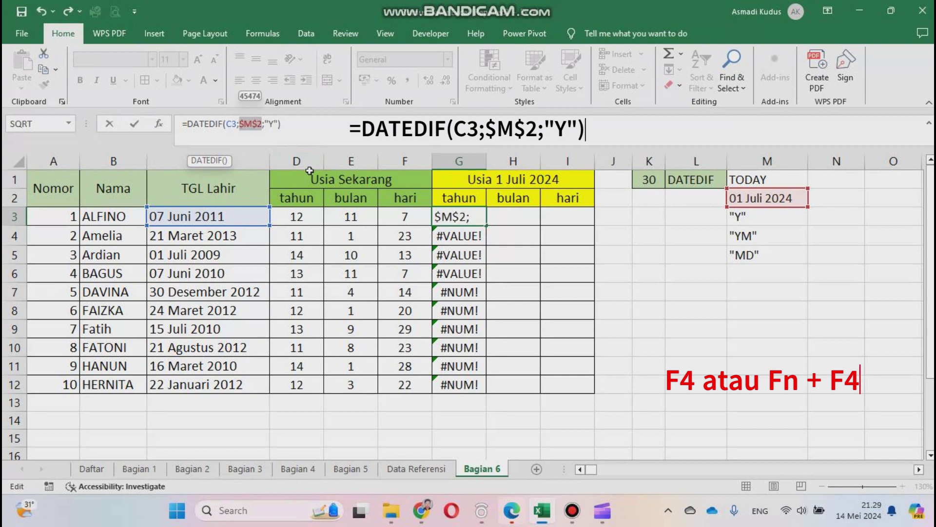
{"action": "key", "text": "Return"}
{"action": "key", "text": "Up"}
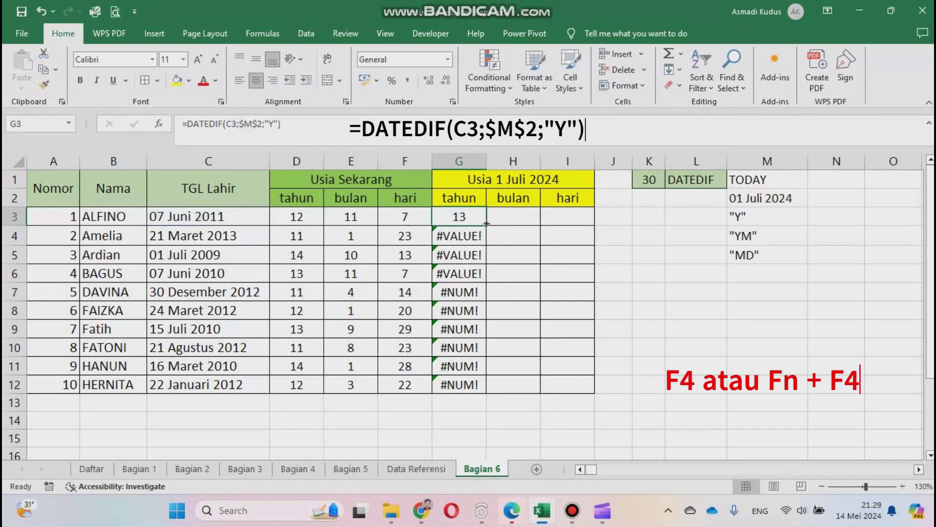
{"action": "double_click", "coordinate": [486, 224]}
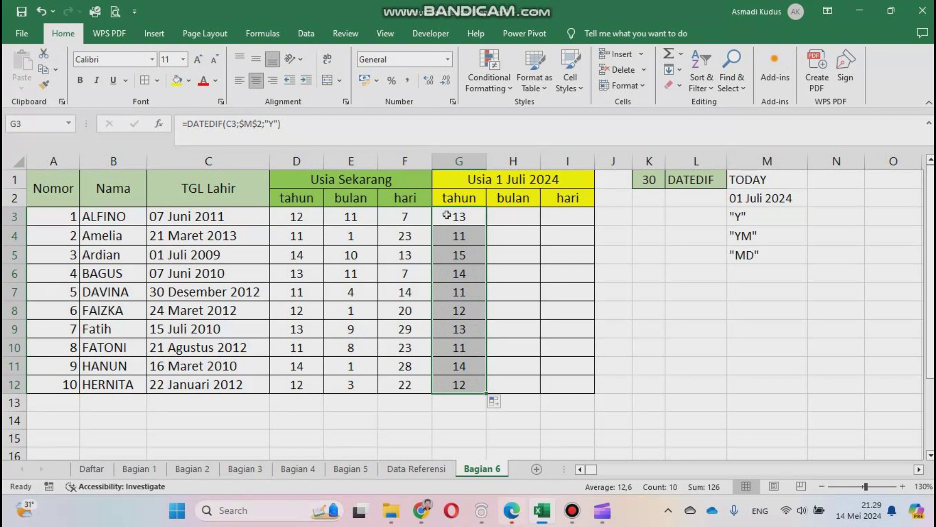
Enter =DATEDIF(C3;$M$2;"ym") in H3 for the remaining months of the age on 1 Juli 2024 and fill it down to H12
{"action": "left_click", "coordinate": [519, 218]}
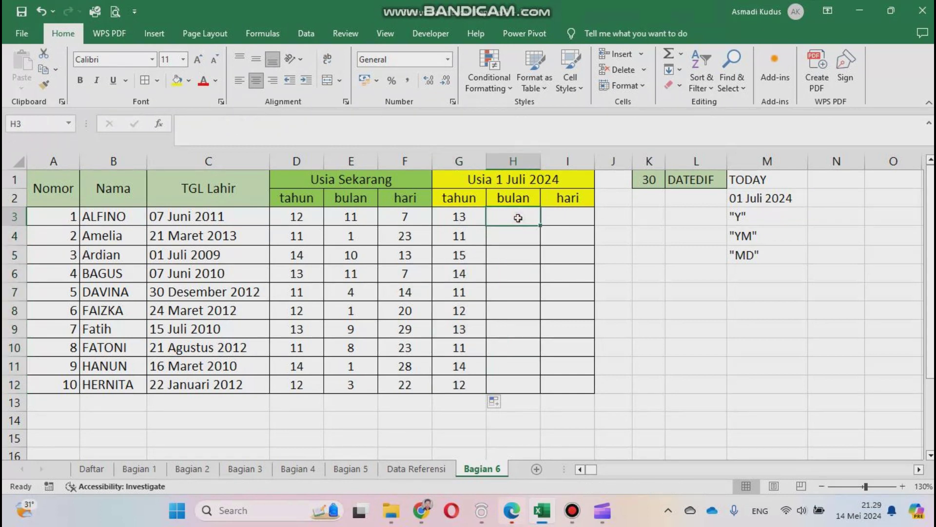
{"action": "type", "text": "=d"}
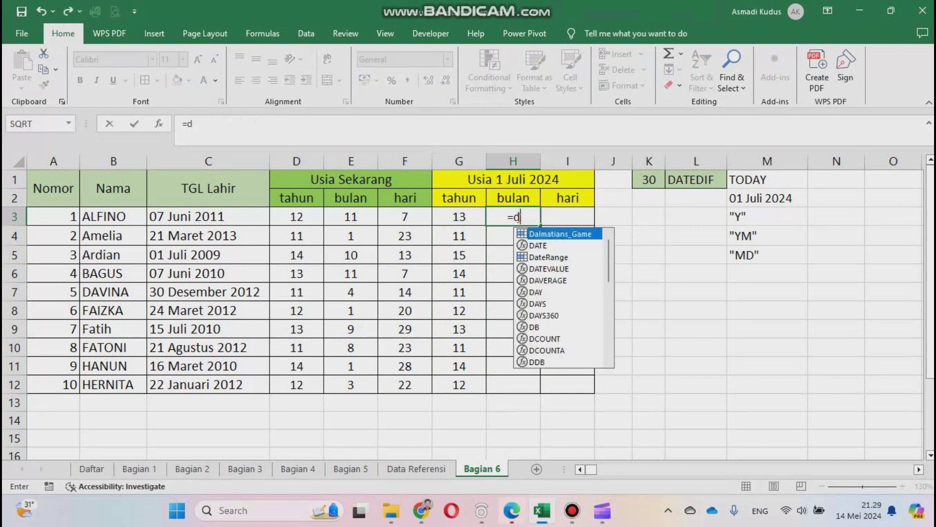
{"action": "type", "text": "atdif"}
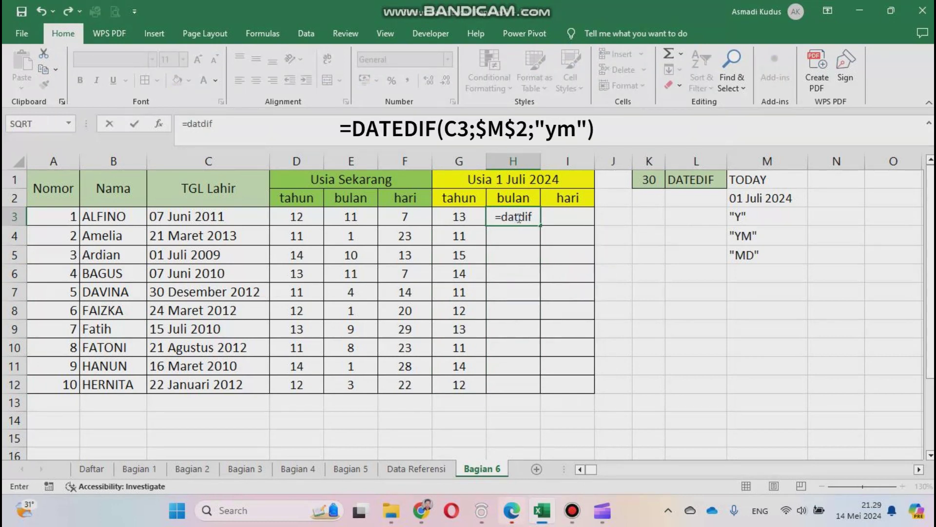
{"action": "type", "text": "("}
{"action": "left_click", "coordinate": [521, 217]}
{"action": "type", "text": "e"}
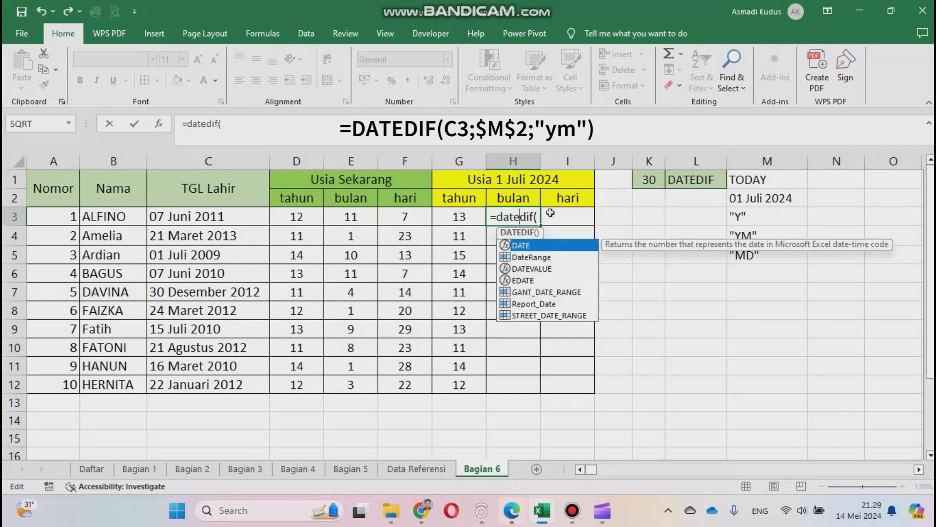
{"action": "left_click", "coordinate": [539, 216]}
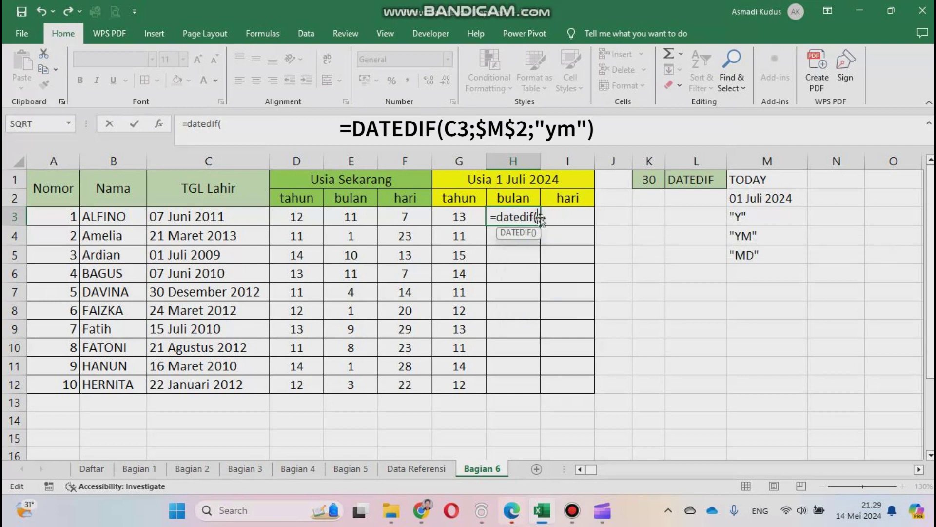
{"action": "left_click", "coordinate": [171, 220]}
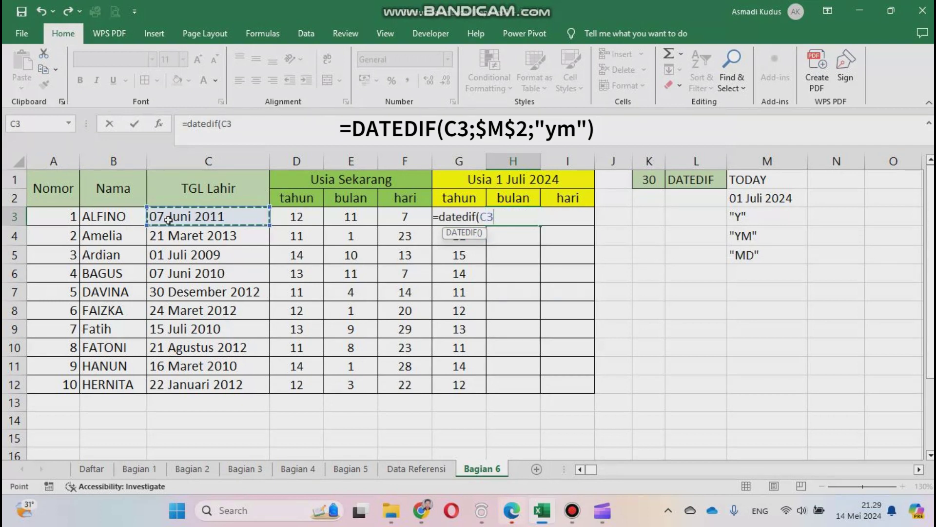
{"action": "type", "text": ";"}
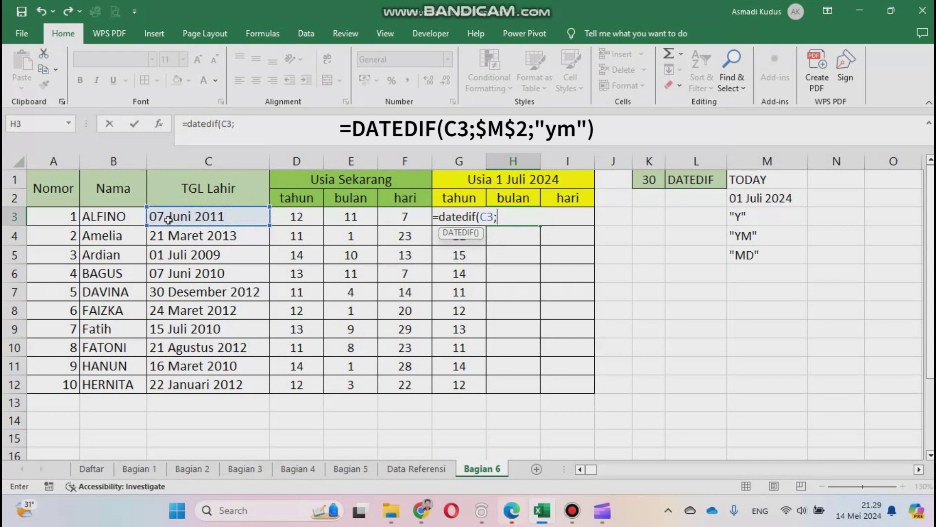
{"action": "left_click", "coordinate": [791, 198]}
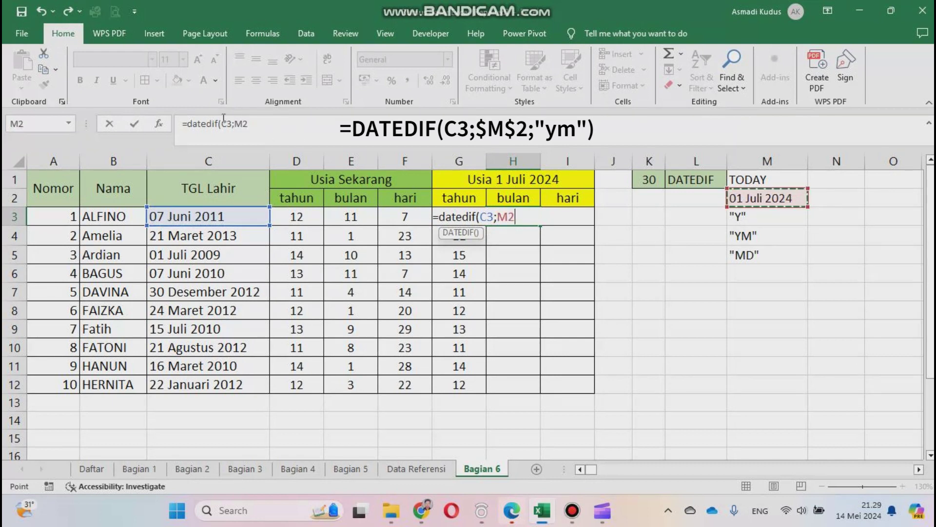
{"action": "left_click", "coordinate": [241, 124]}
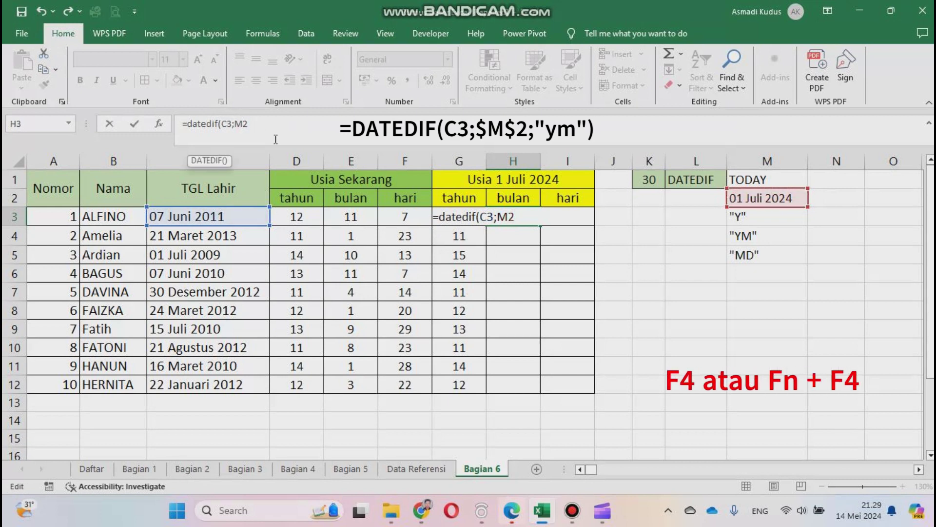
{"action": "key", "text": "F4"}
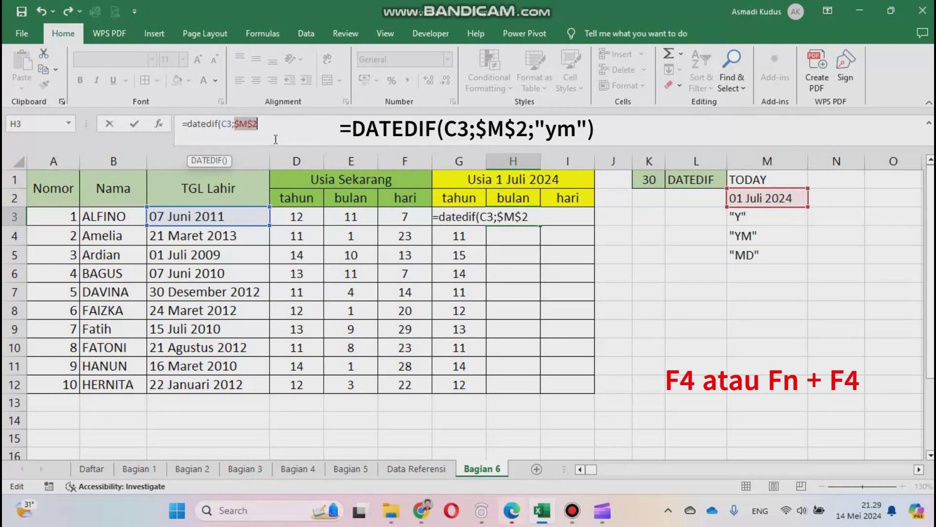
{"action": "left_click", "coordinate": [277, 131]}
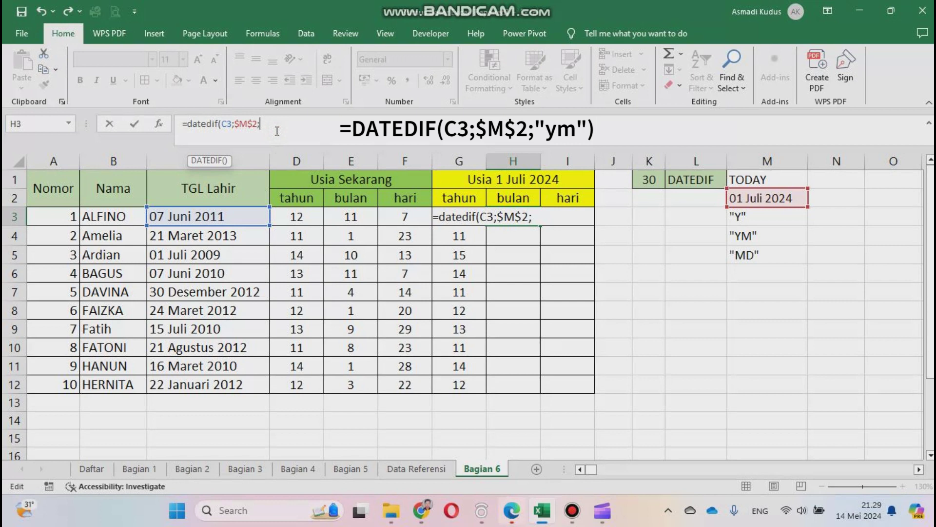
{"action": "type", "text": ";\"ym\")"}
{"action": "key", "text": "Return"}
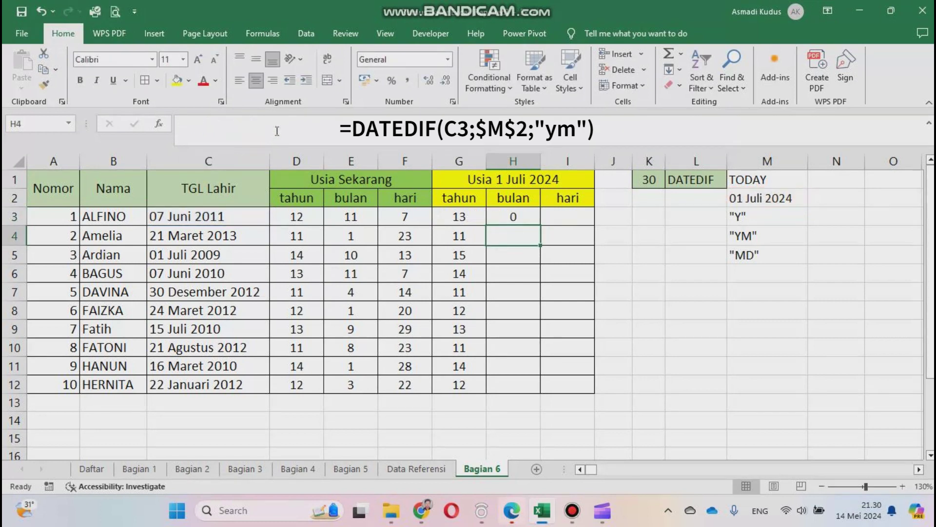
{"action": "left_click", "coordinate": [510, 216]}
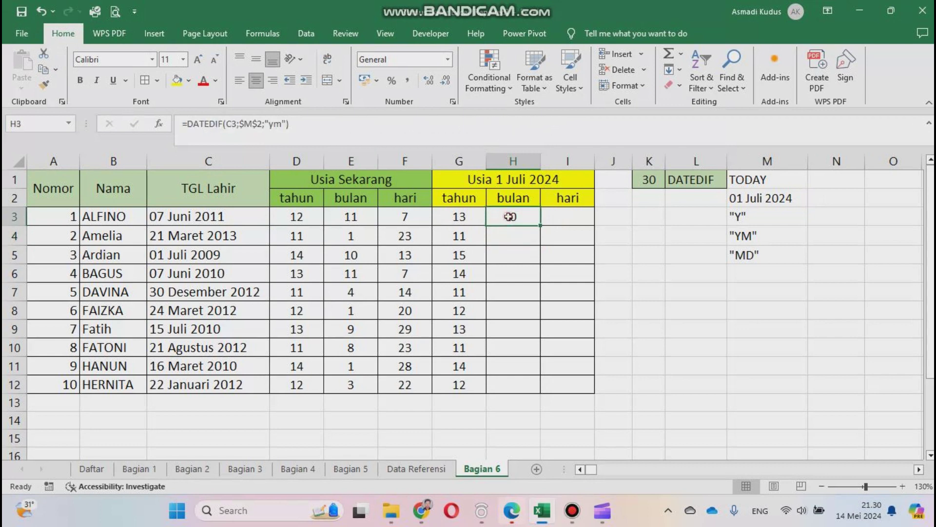
{"action": "double_click", "coordinate": [541, 226]}
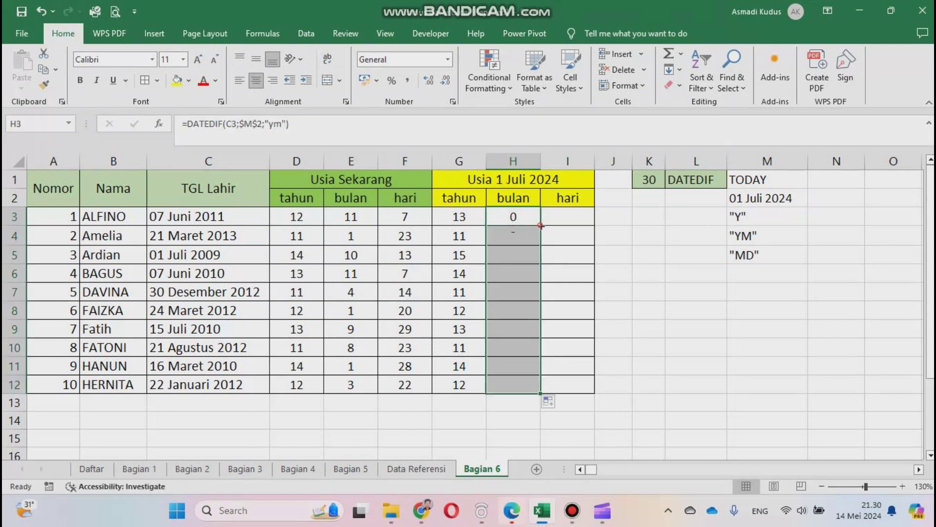
Enter =DATEDIF(C3;$M$2;"MD") in I3 to calculate the remaining days of the age on 1 Juli 2024
{"action": "left_click", "coordinate": [564, 216]}
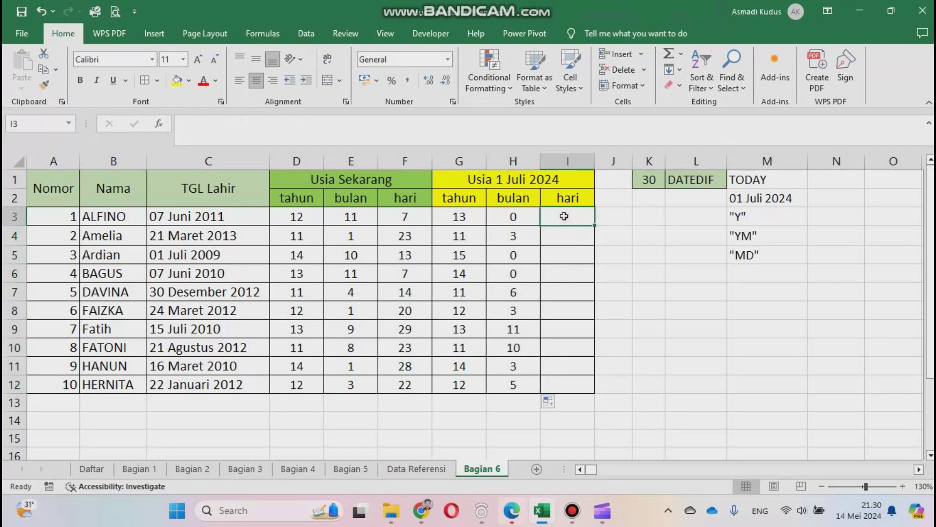
{"action": "type", "text": "="}
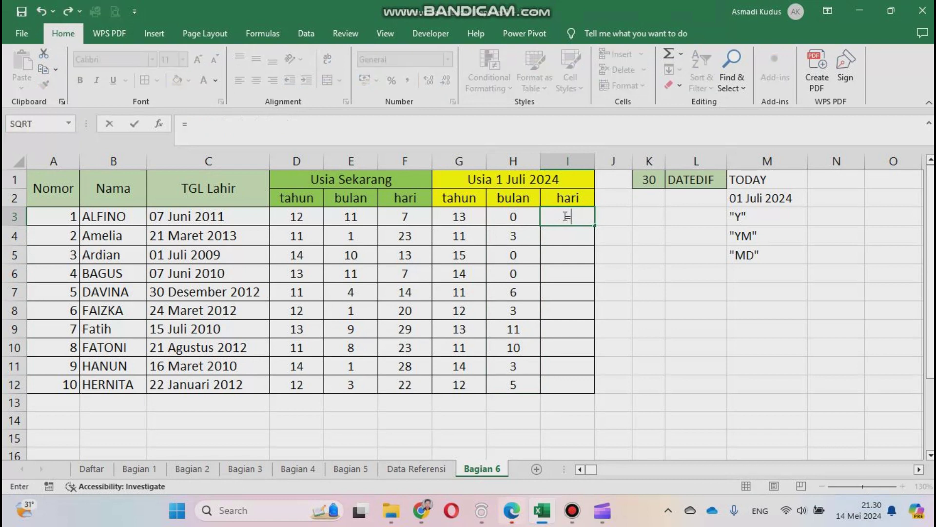
{"action": "type", "text": "datedif"}
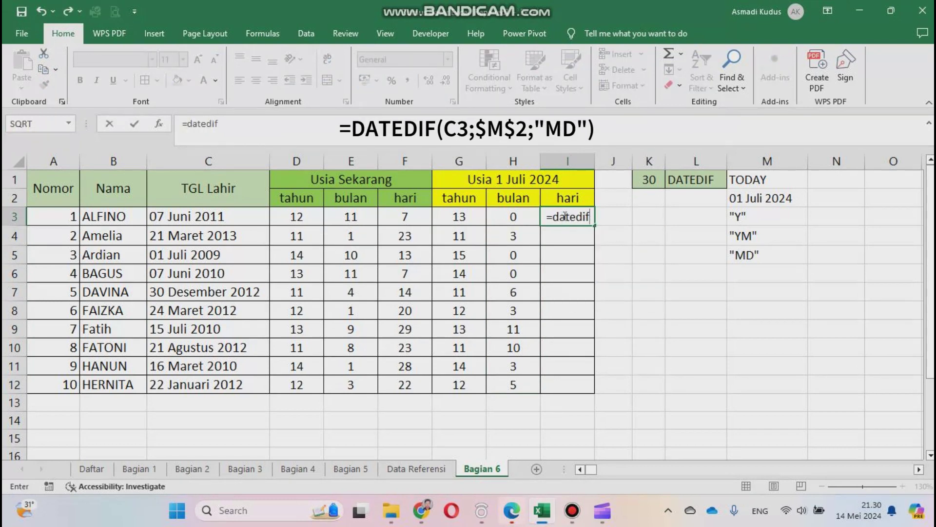
{"action": "type", "text": "("}
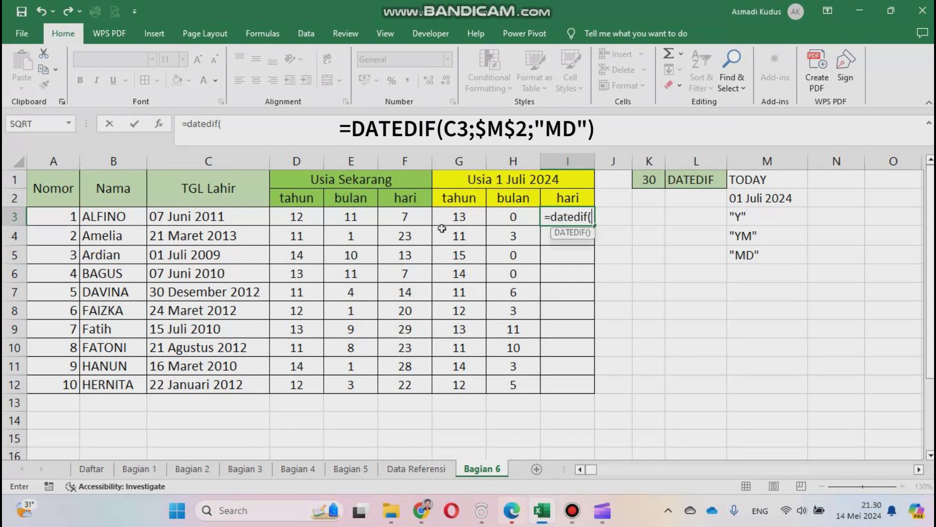
{"action": "left_click", "coordinate": [172, 217]}
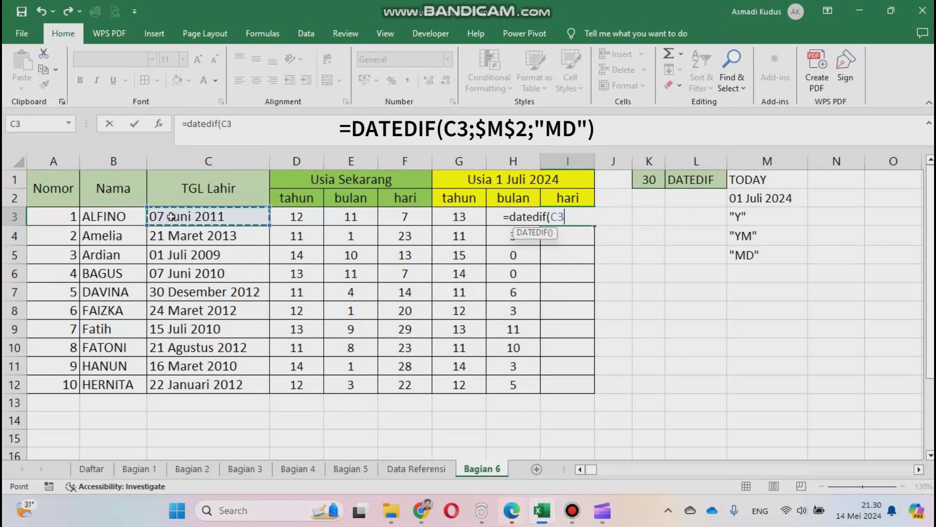
{"action": "type", "text": ";"}
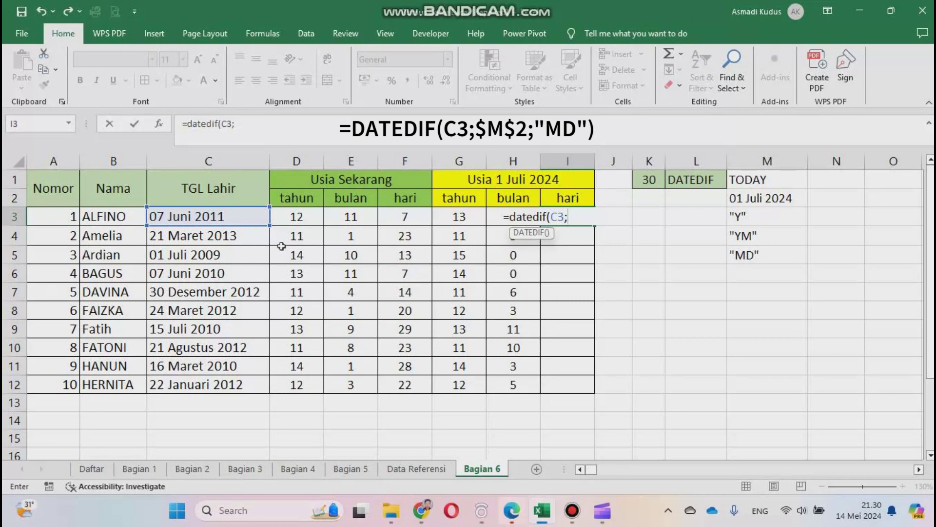
{"action": "left_click", "coordinate": [776, 200]}
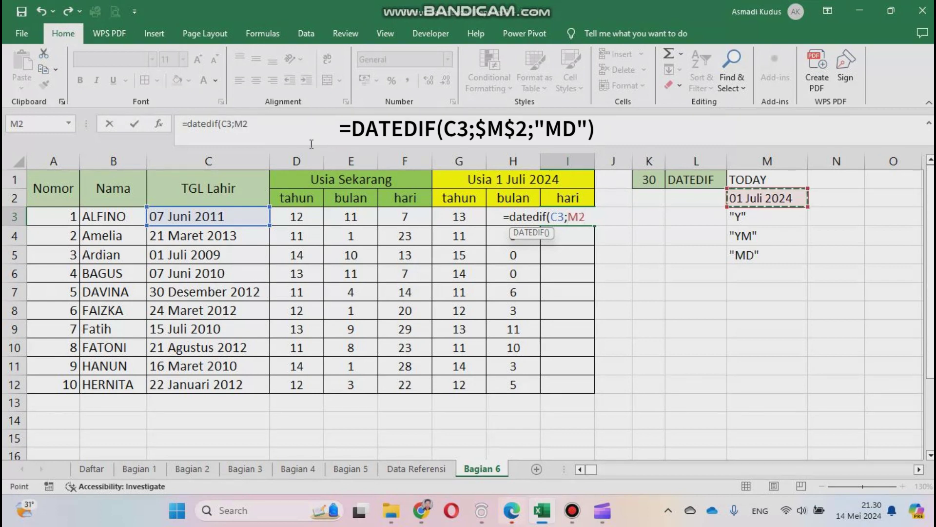
{"action": "left_click", "coordinate": [248, 127]}
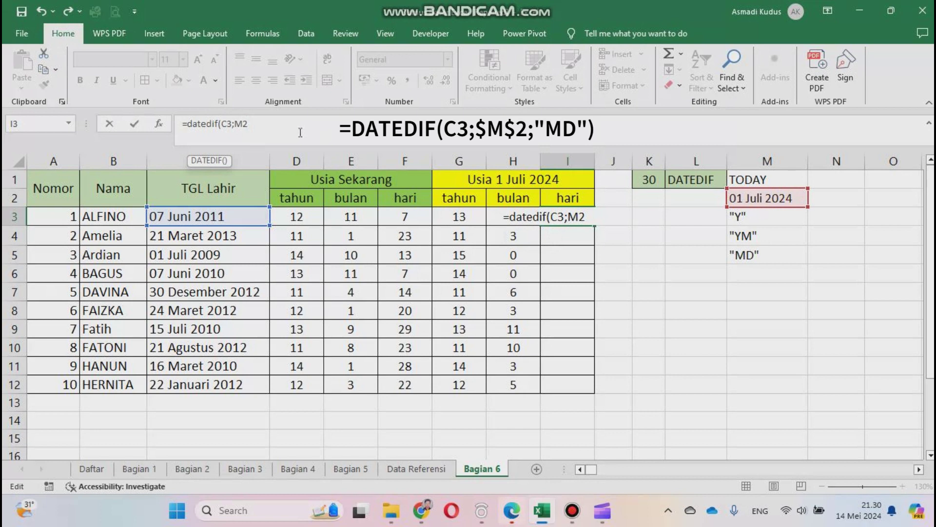
{"action": "key", "text": "F4"}
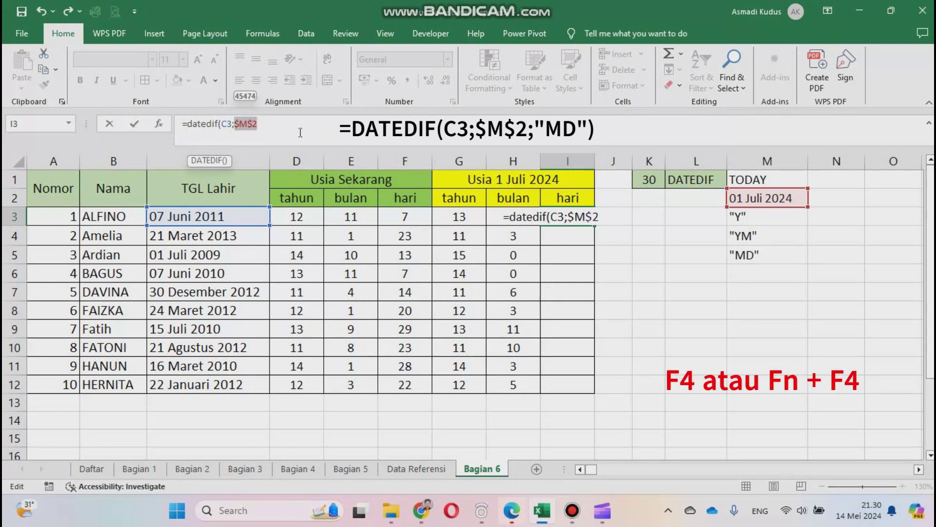
{"action": "key", "text": "Right"}
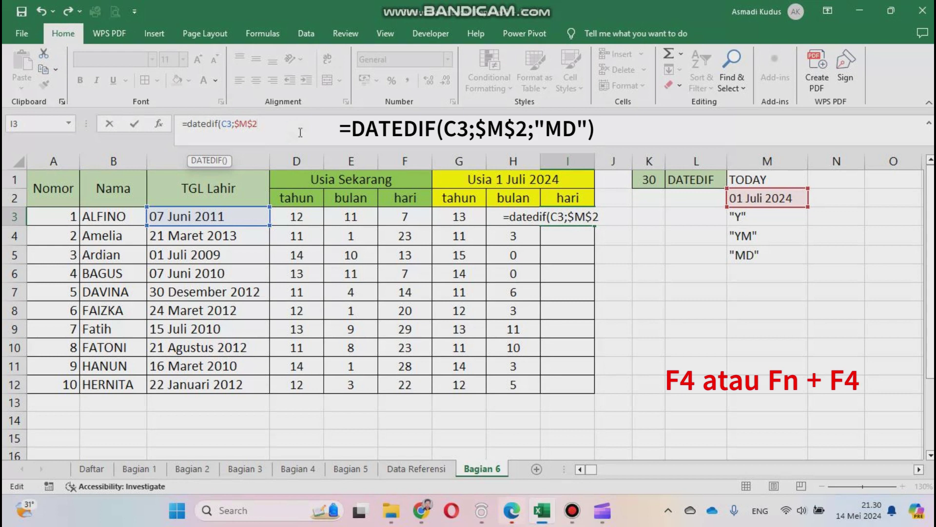
{"action": "type", "text": ";"}
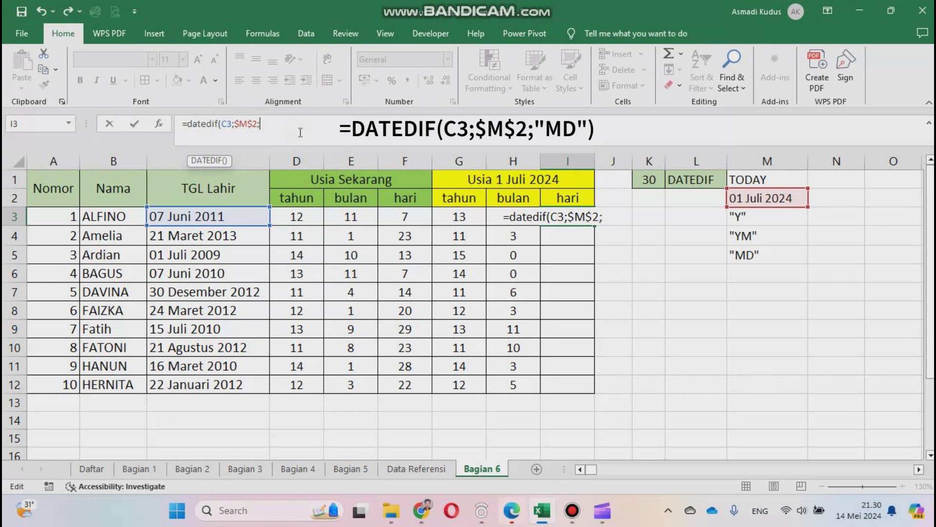
{"action": "type", "text": "\"MD\")"}
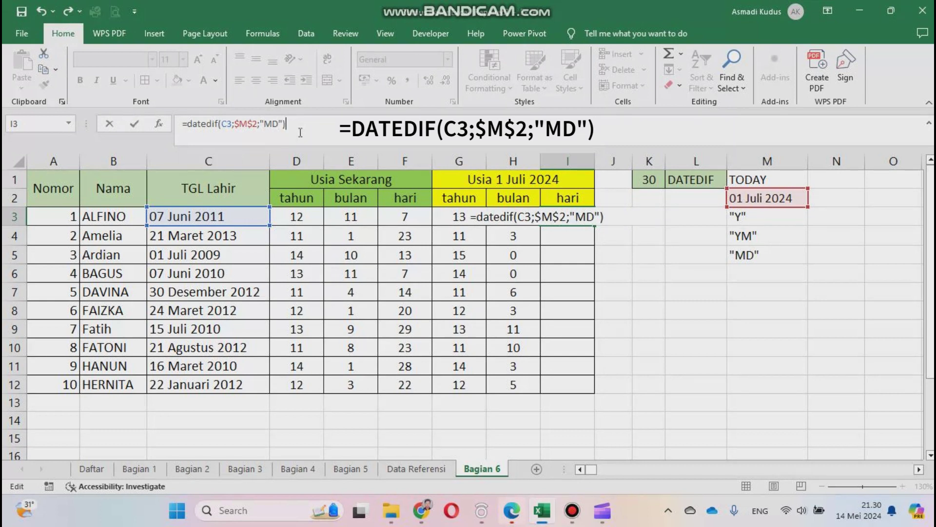
{"action": "key", "text": "Return"}
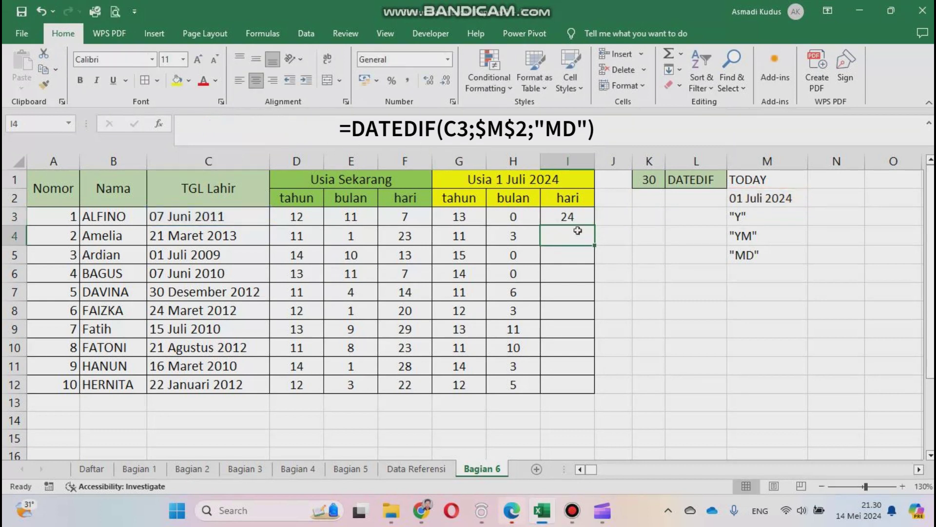
Fill the days formula in I3 down to I12 and deselect the range
{"action": "left_click", "coordinate": [565, 216]}
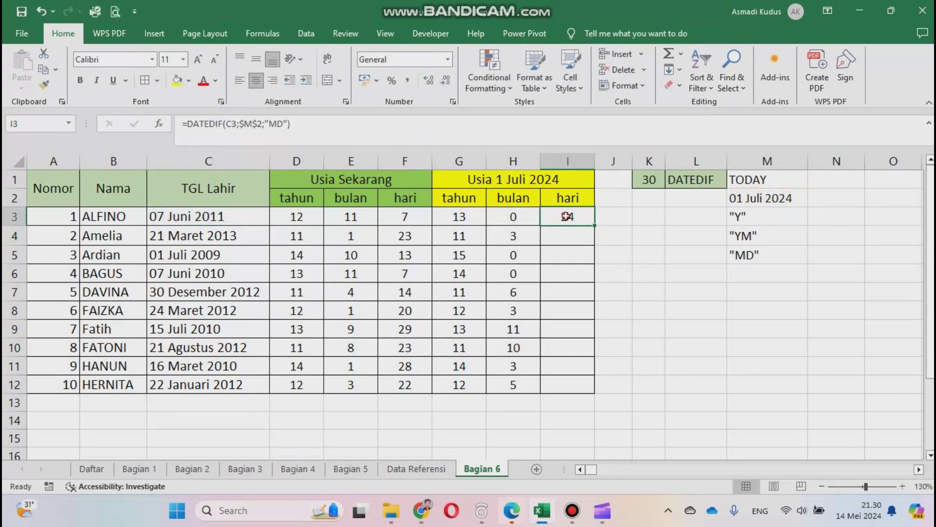
{"action": "double_click", "coordinate": [595, 226]}
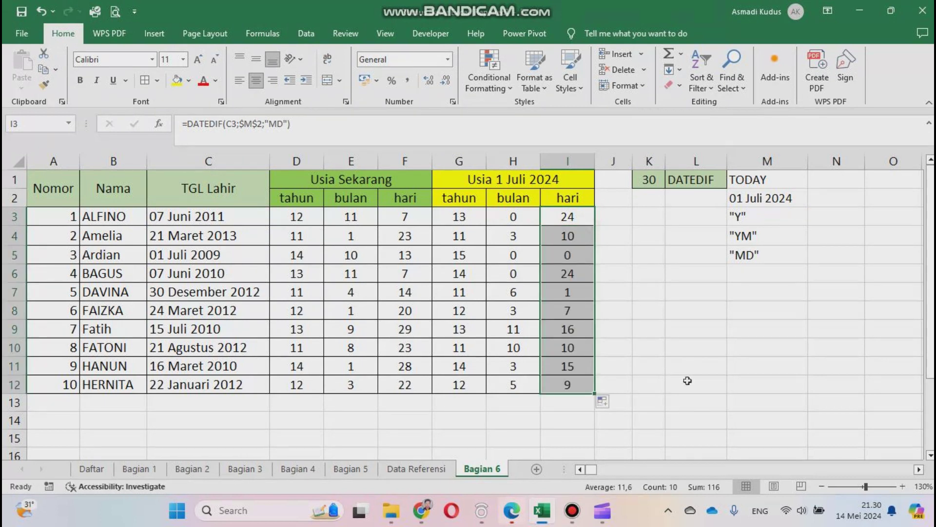
{"action": "left_click", "coordinate": [742, 408]}
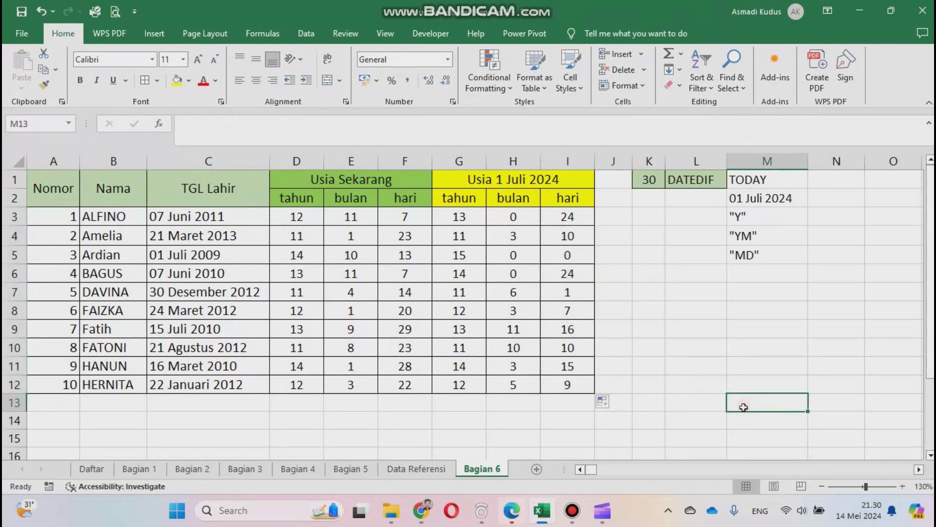